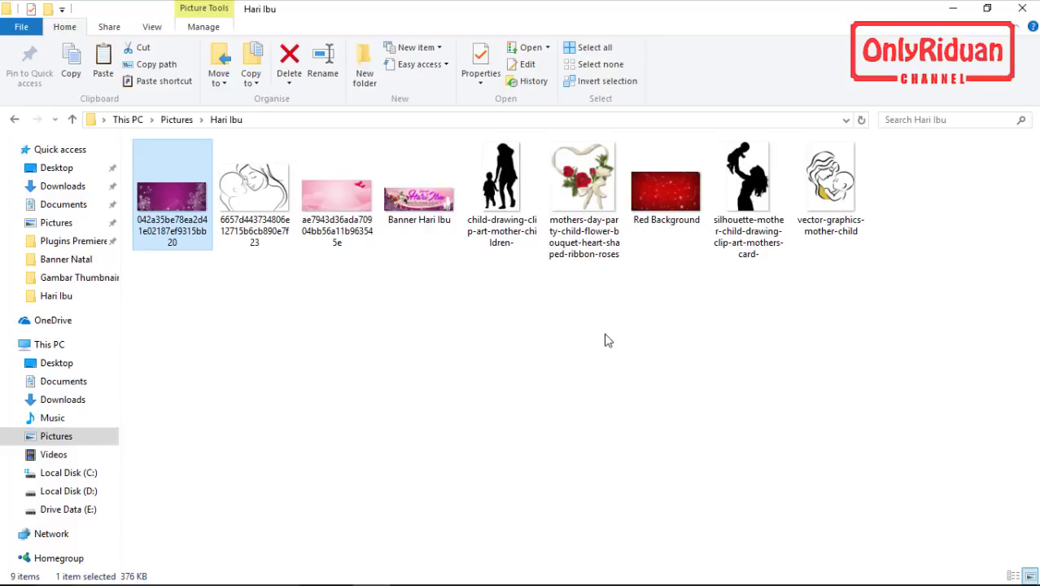
Switch to CorelDRAW and create a new A4 landscape document, 29.7 × 21 cm, in CMYK color mode.
left_click(955, 11)
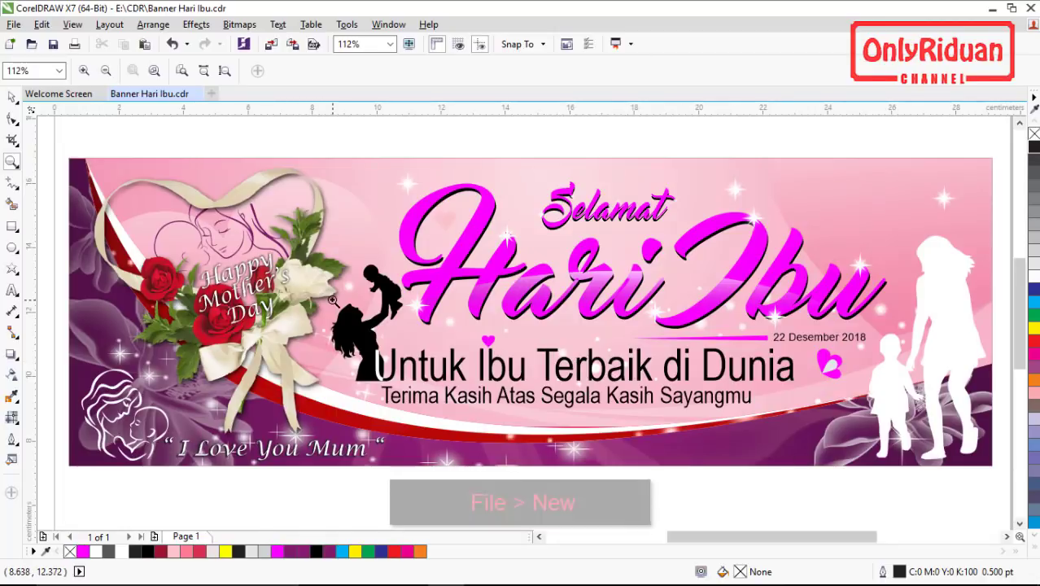
left_click(13, 25)
left_click(39, 41)
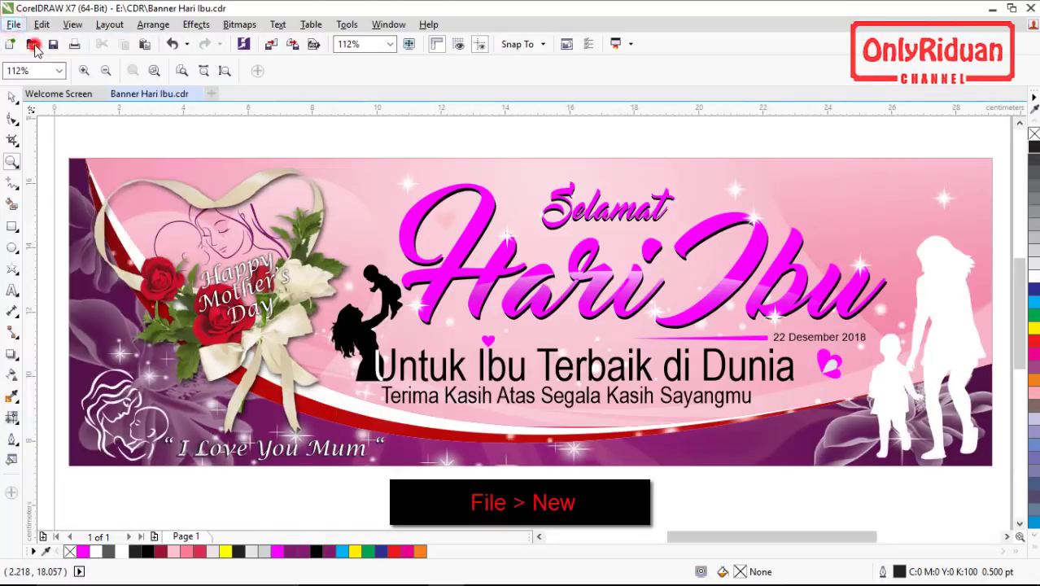
left_click_drag(491, 143, 506, 137)
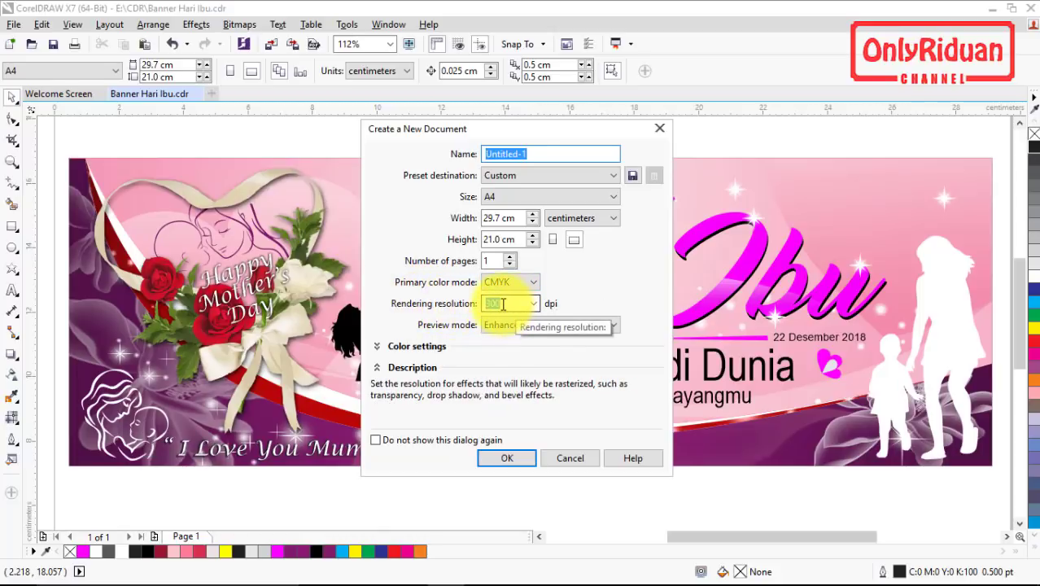
left_click(506, 457)
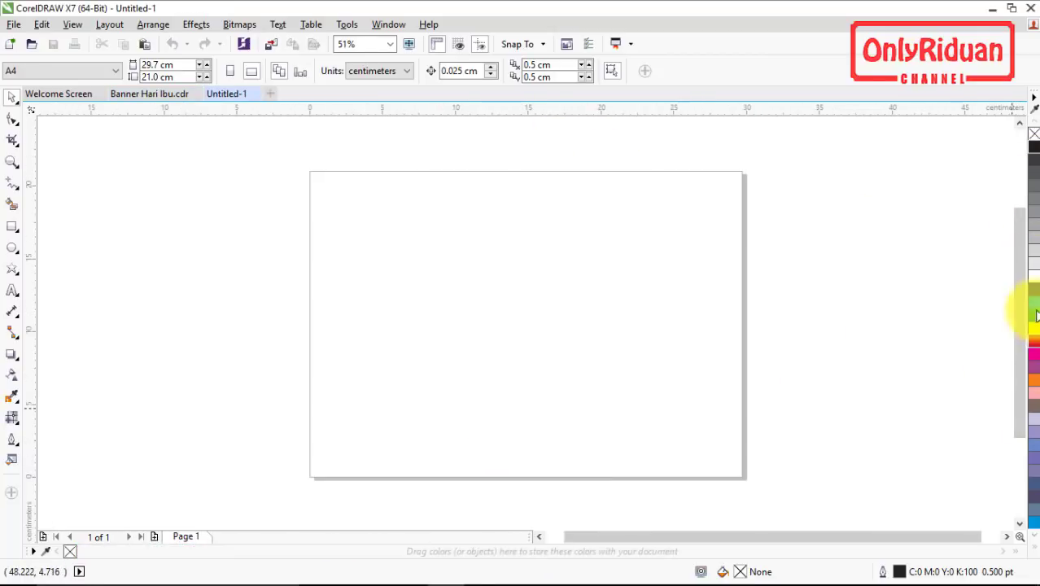
Check which color palettes are enabled for the document.
left_click(389, 24)
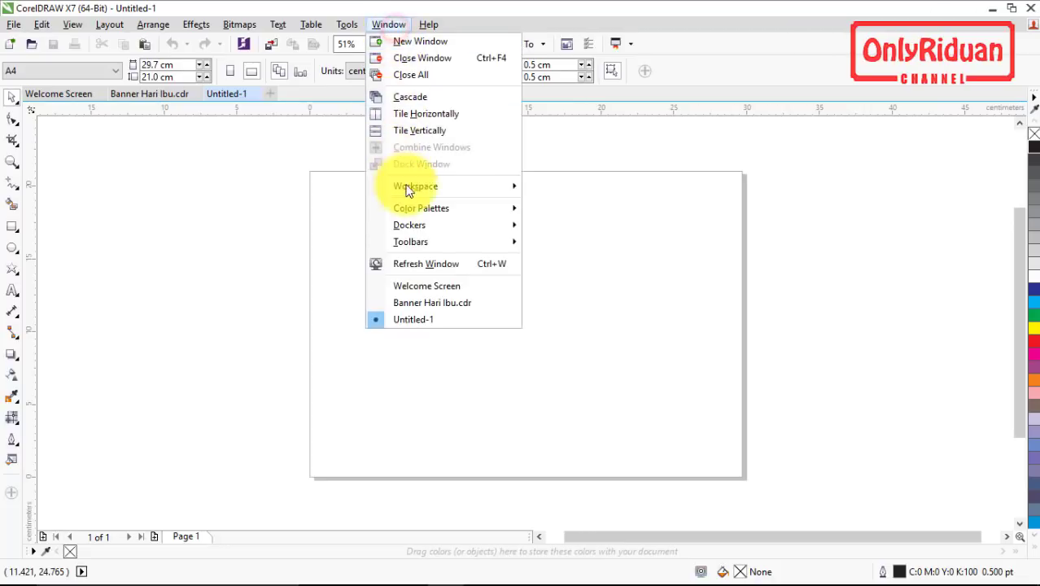
mouse_move(421, 228)
mouse_move(424, 208)
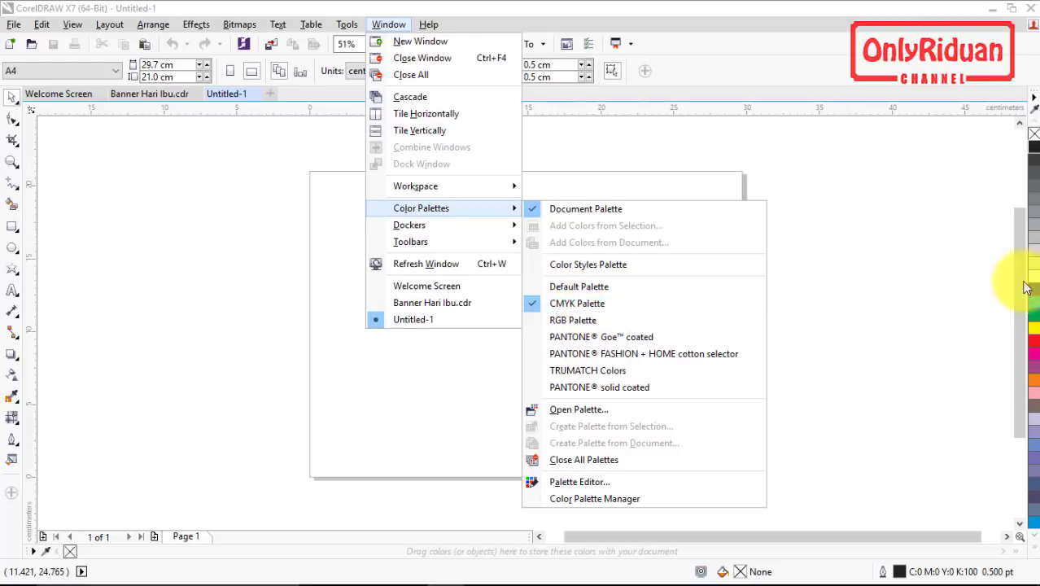
left_click(871, 270)
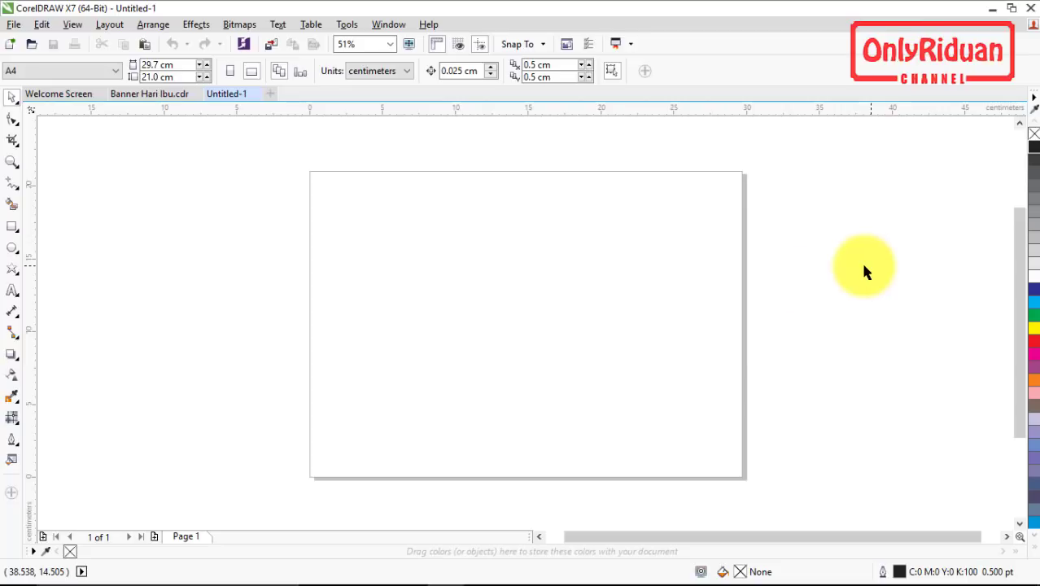
Draw a horizontal rectangle about 27.2 × 9.7 cm across the middle of the page and nudge it slightly.
left_click(11, 234)
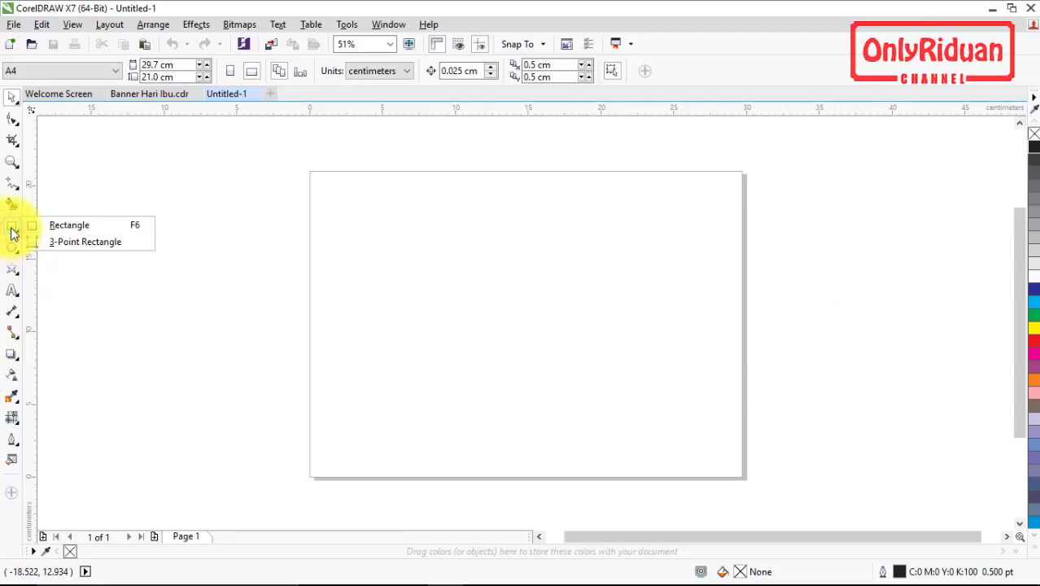
left_click(46, 225)
left_click_drag(325, 237, 722, 377)
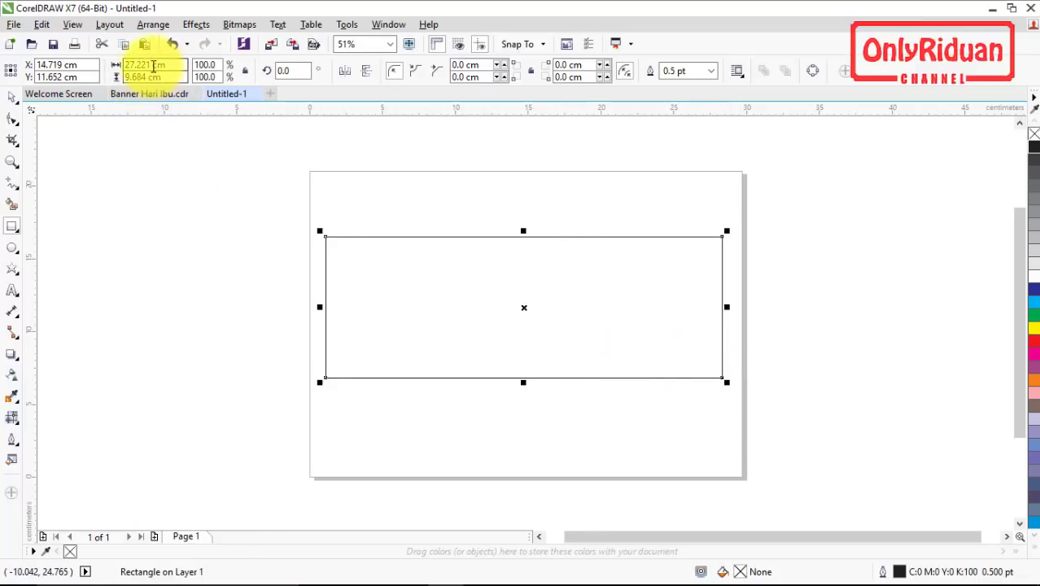
left_click(13, 98)
left_click(398, 274)
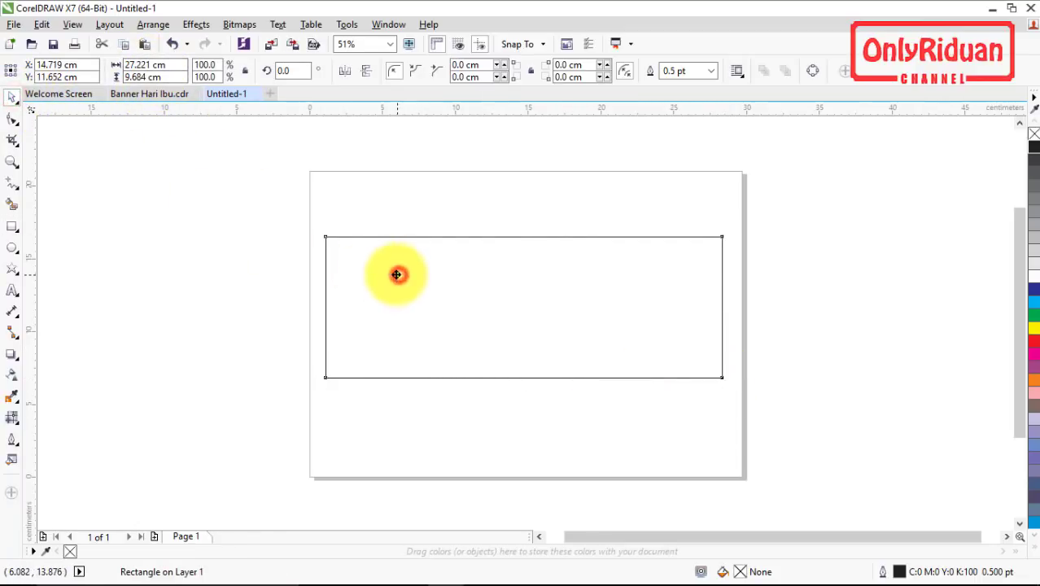
left_click(397, 273)
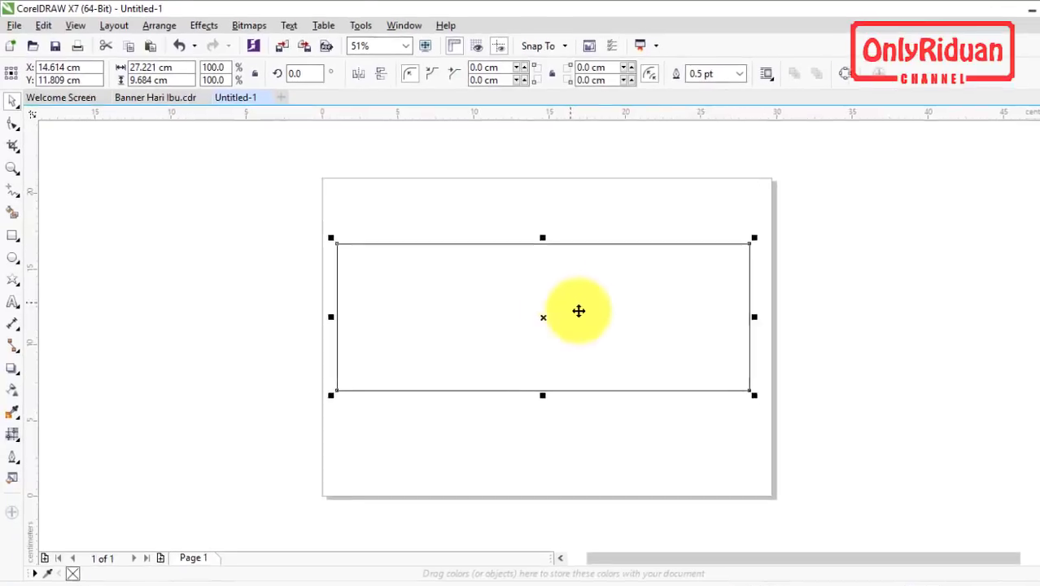
Size the rectangle to 30 × 10 cm and scale it down proportionally to about 28.7 × 9.6 cm to fit the page width.
left_click(190, 79)
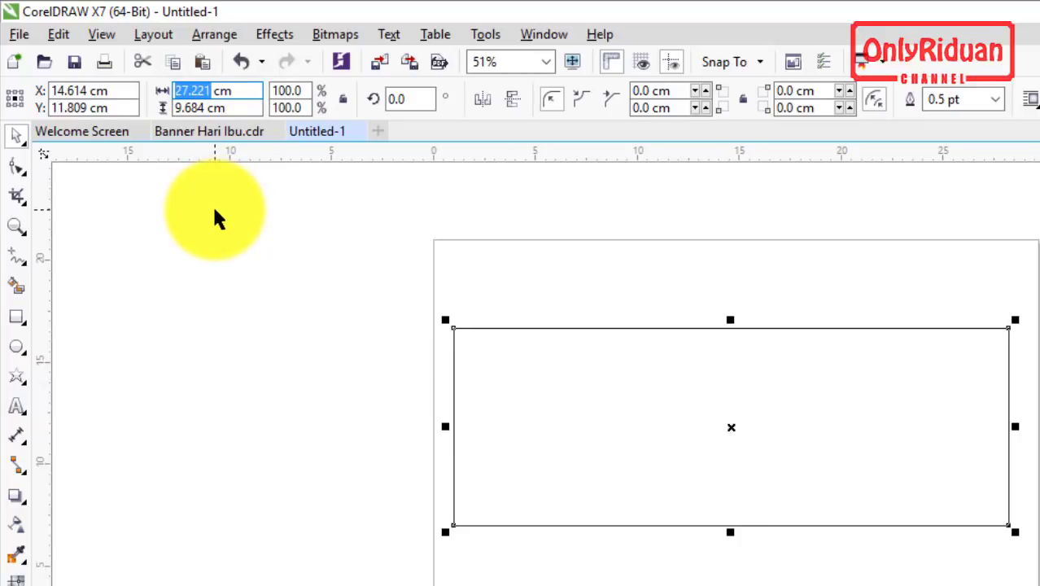
type("30")
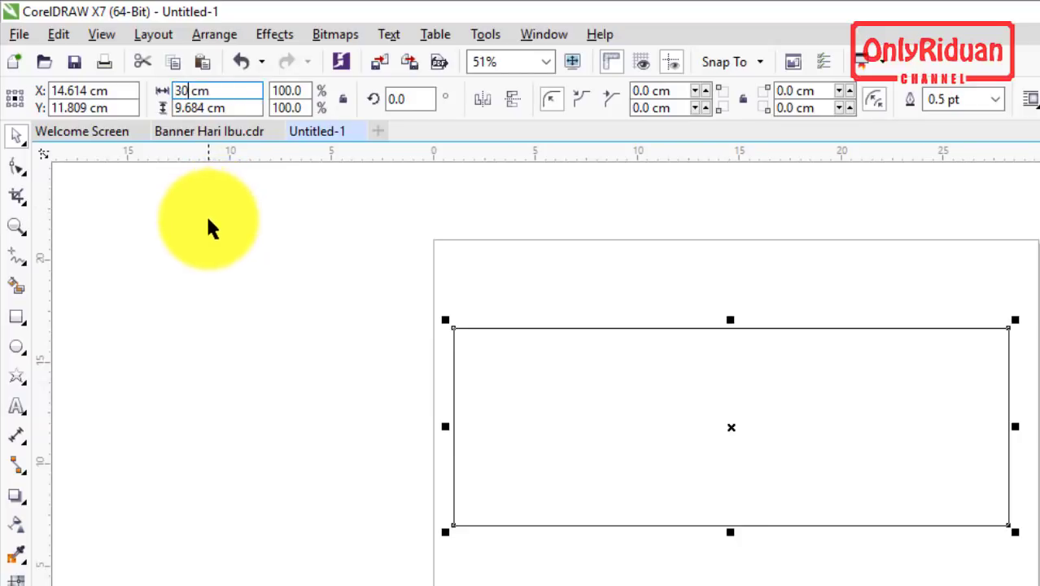
double_click(199, 106)
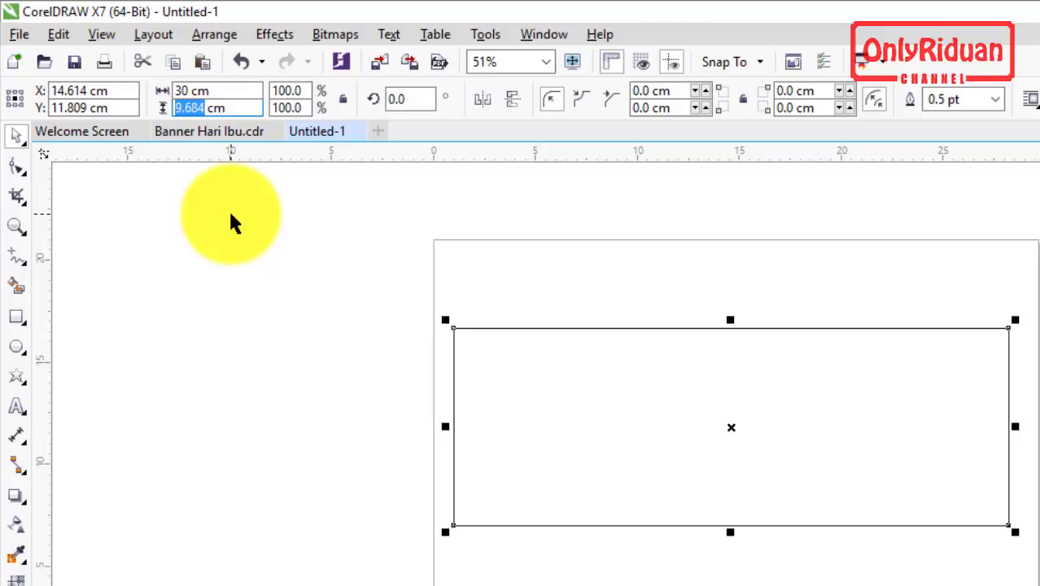
type("10")
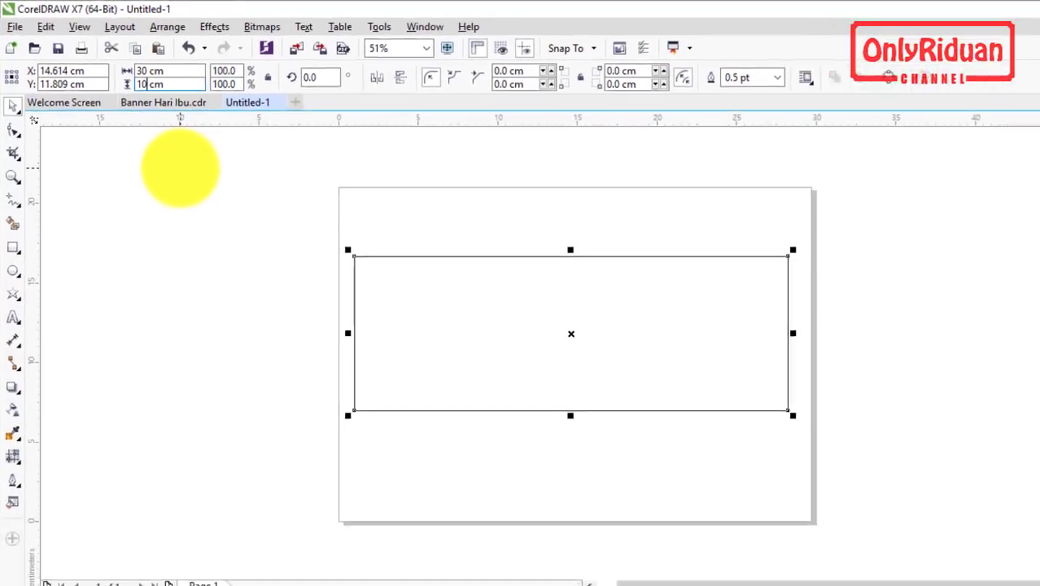
key("Return")
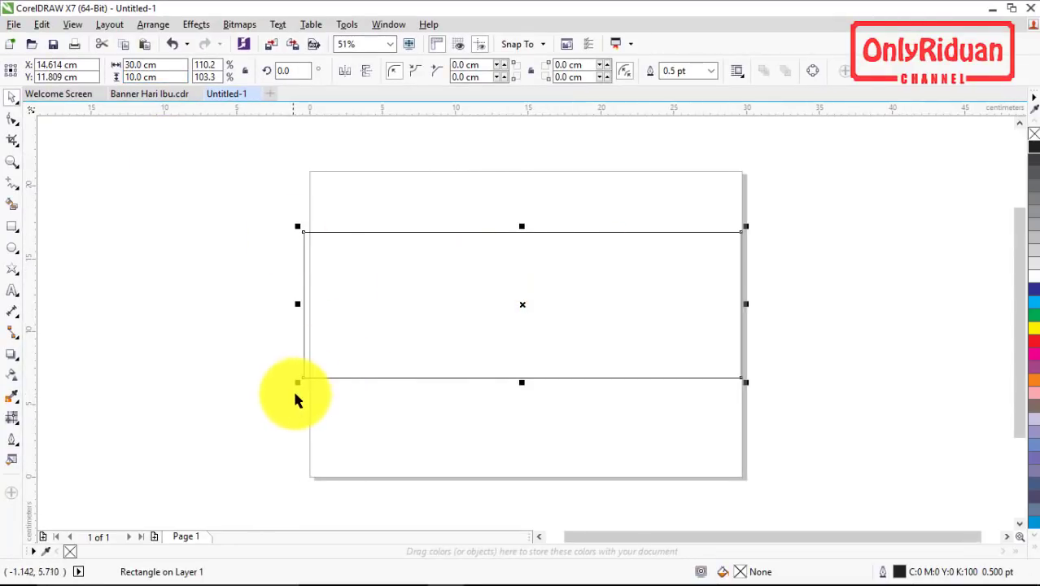
left_click_drag(298, 381, 315, 376)
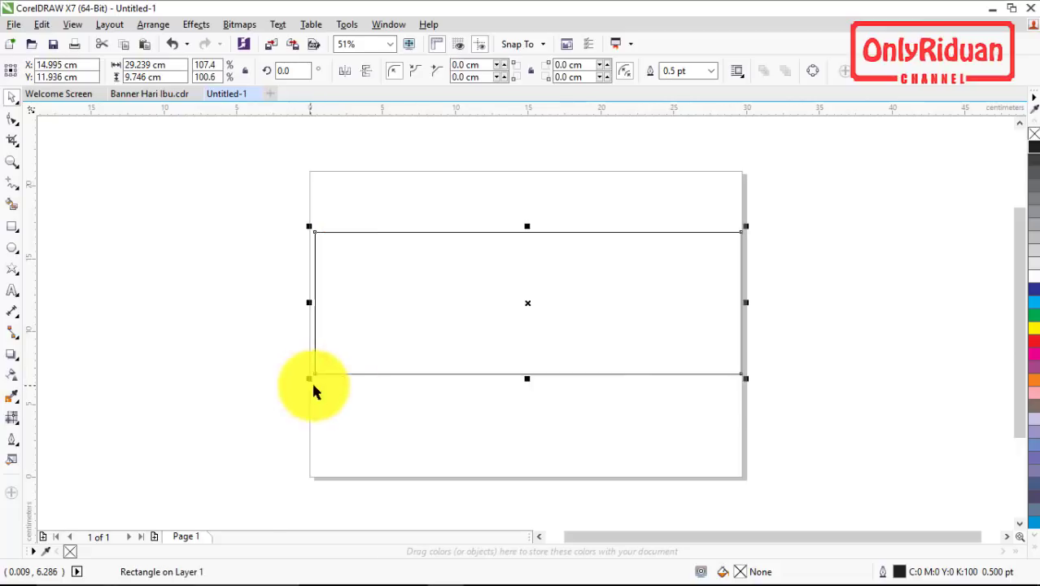
left_click_drag(747, 381, 740, 380)
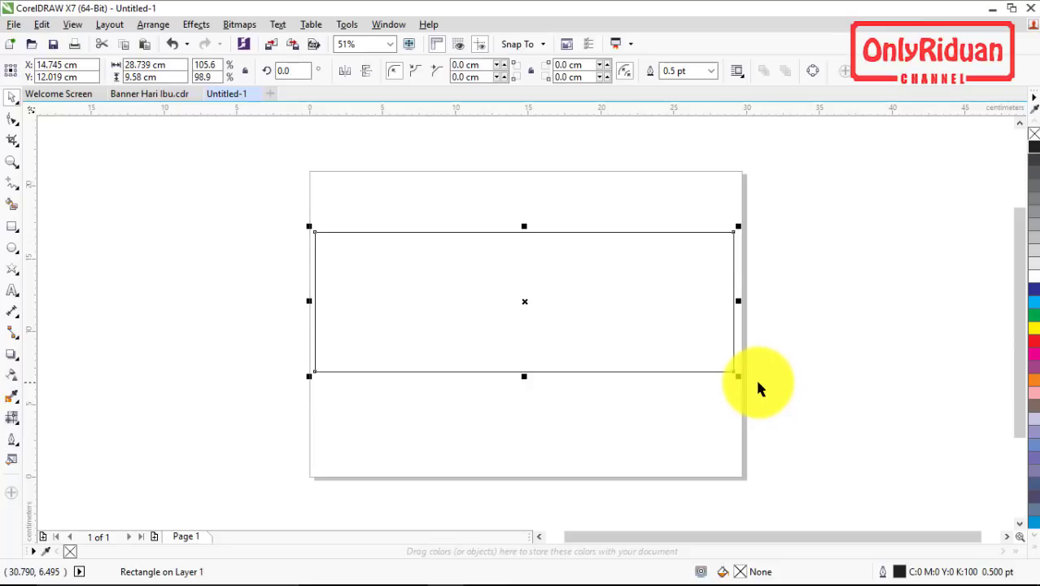
Compare the blank rectangle with the finished design in Banner Hari Ibu.cdr and return to the new document.
left_click(153, 95)
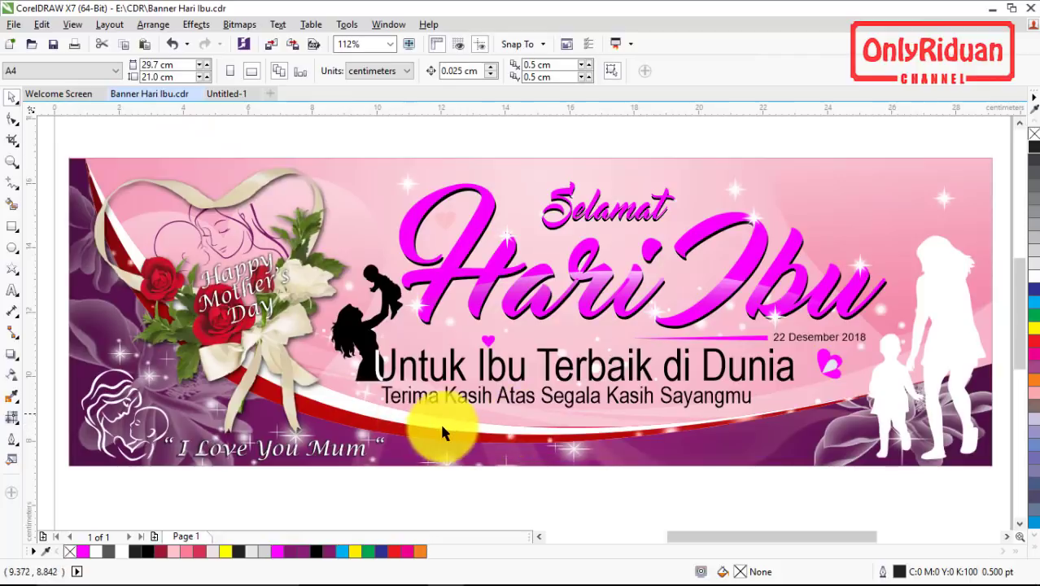
left_click(226, 93)
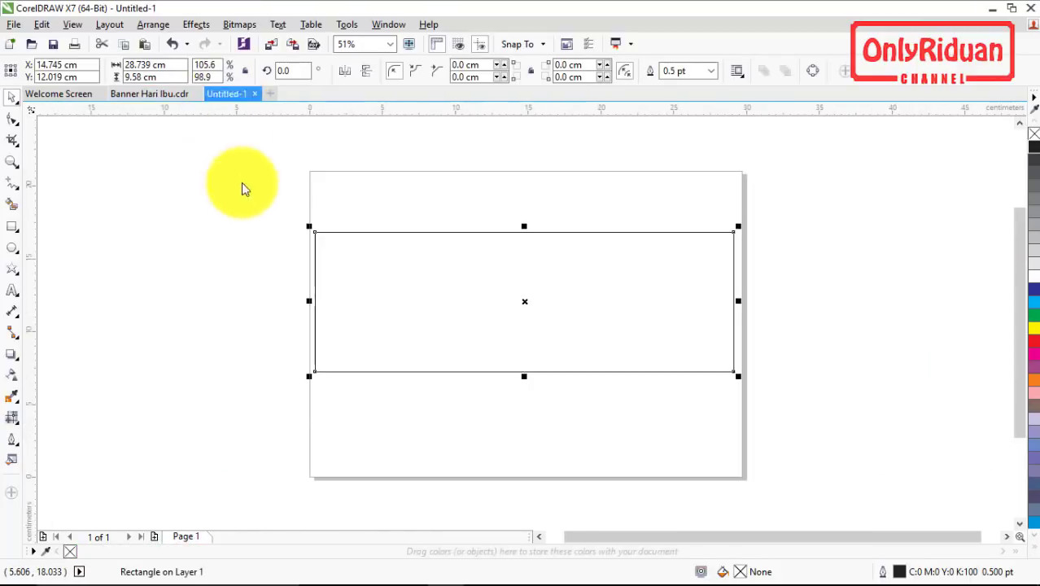
left_click(151, 94)
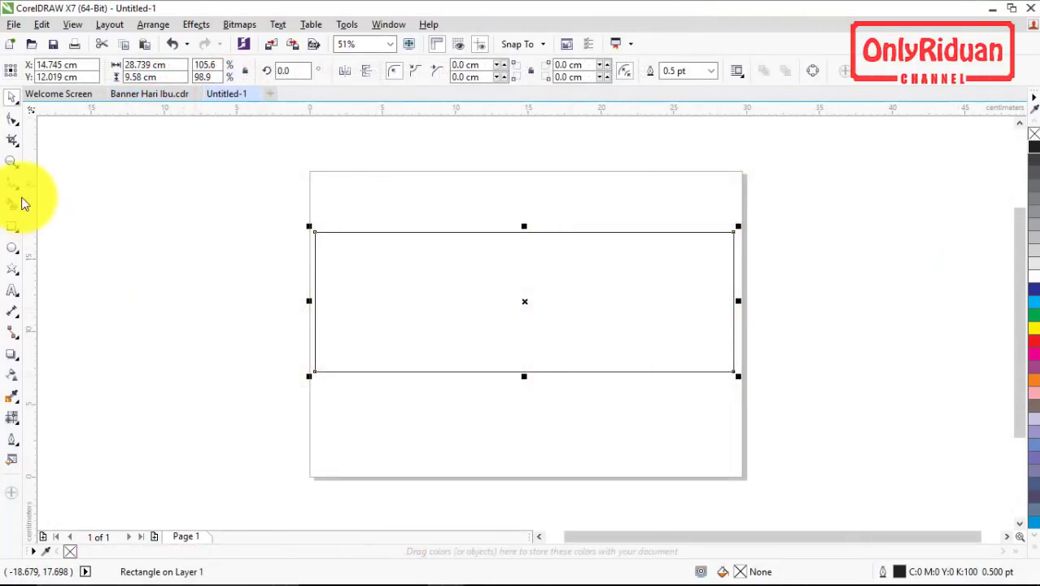
Try a 3-point curve sagging from the rectangle's upper-left edge to its right side, and undo it.
left_click(12, 184)
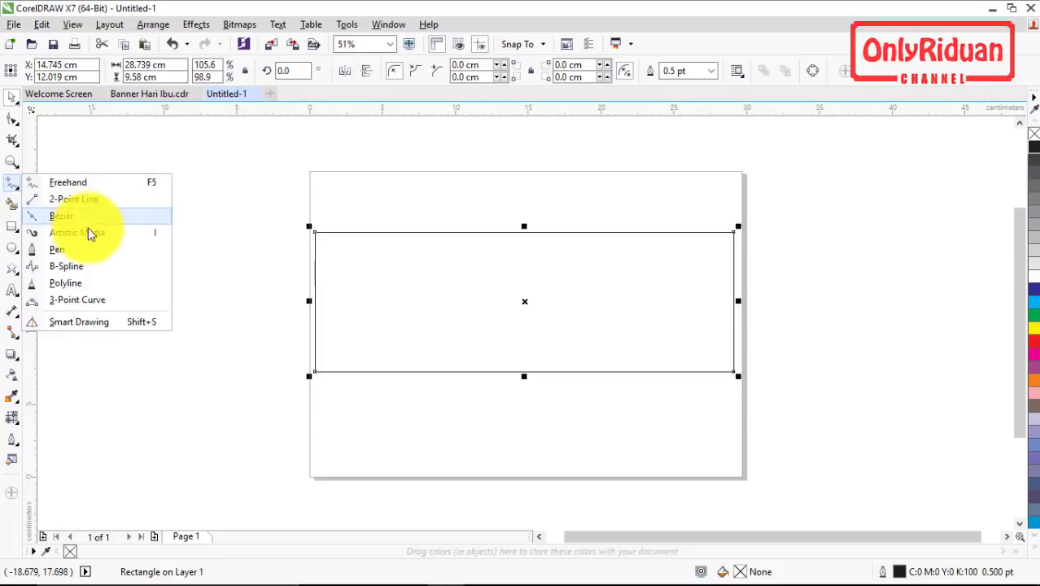
left_click(85, 299)
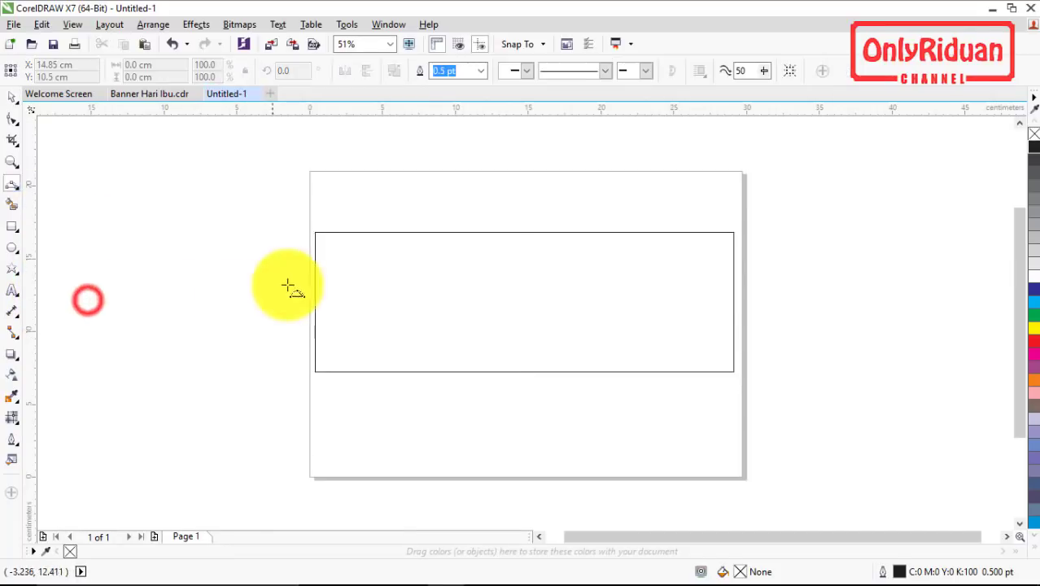
left_click_drag(439, 308, 979, 456)
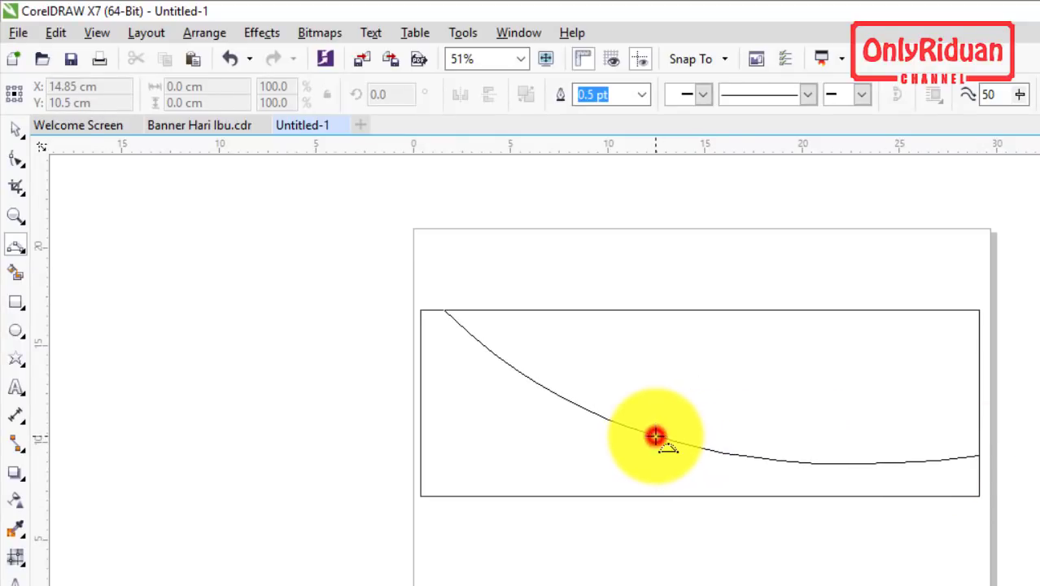
left_click(656, 437)
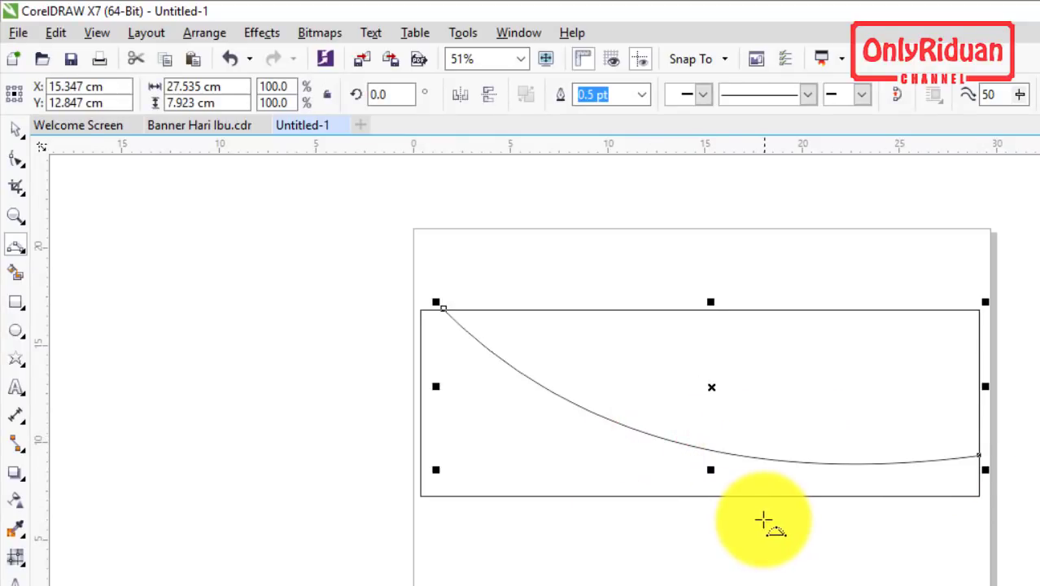
key("ctrl+z")
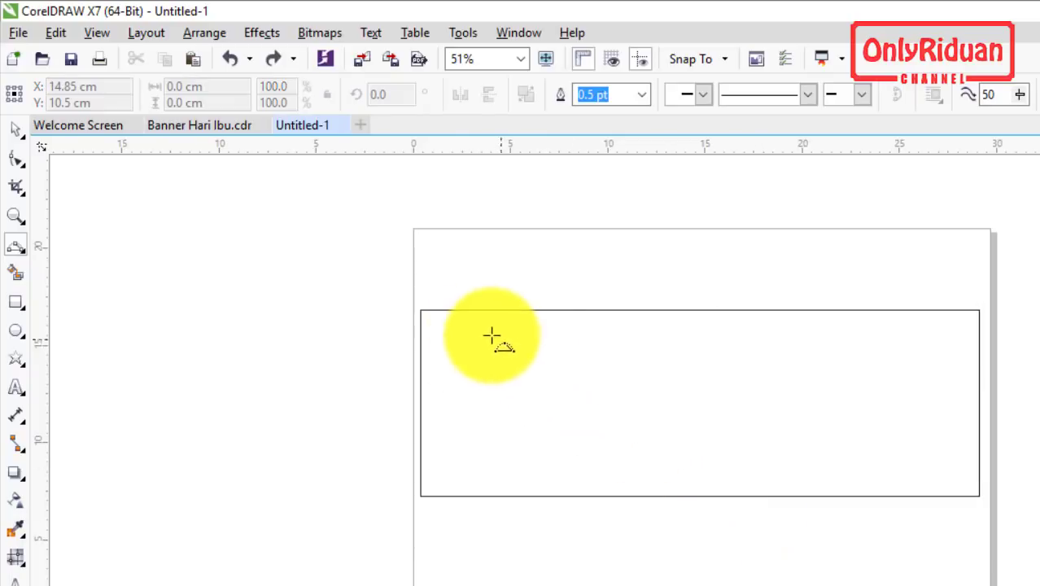
Draw three 3-point curves about 27.6 cm wide between the same points on the rectangle's upper-left edge and right side, each shallower than the previous.
left_click_drag(441, 310, 979, 465)
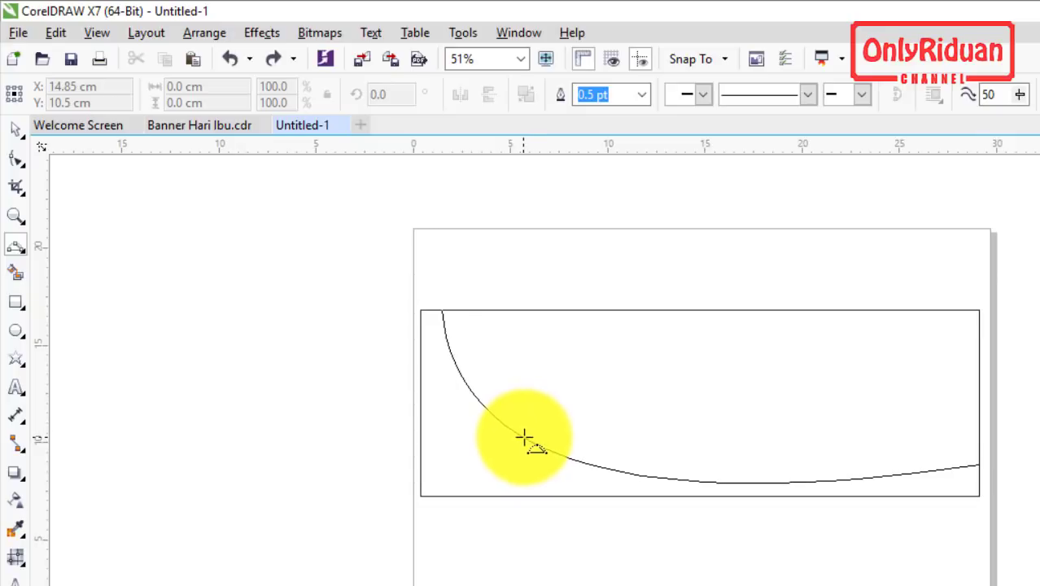
left_click(524, 430)
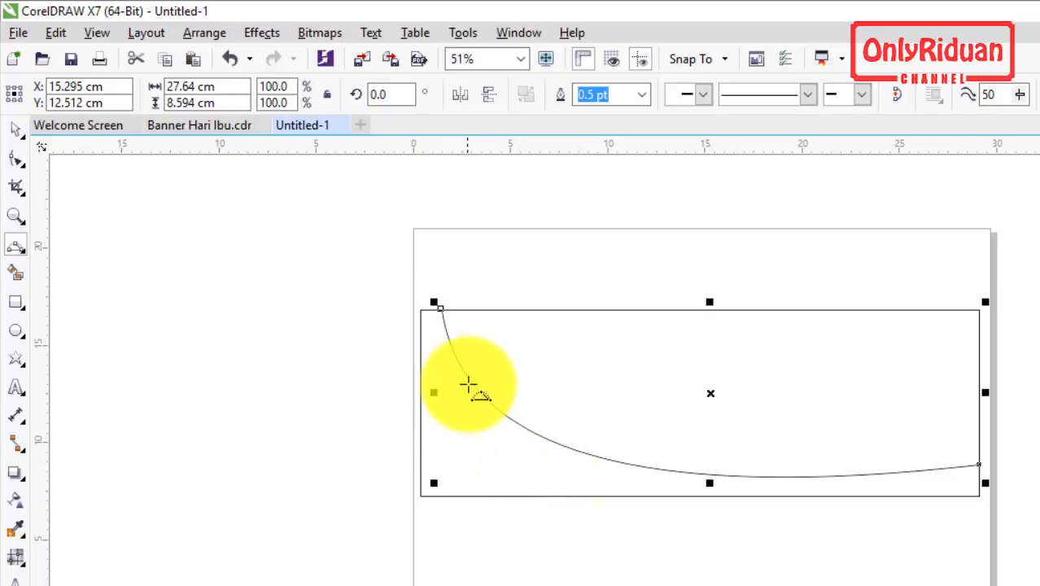
left_click_drag(440, 310, 980, 464)
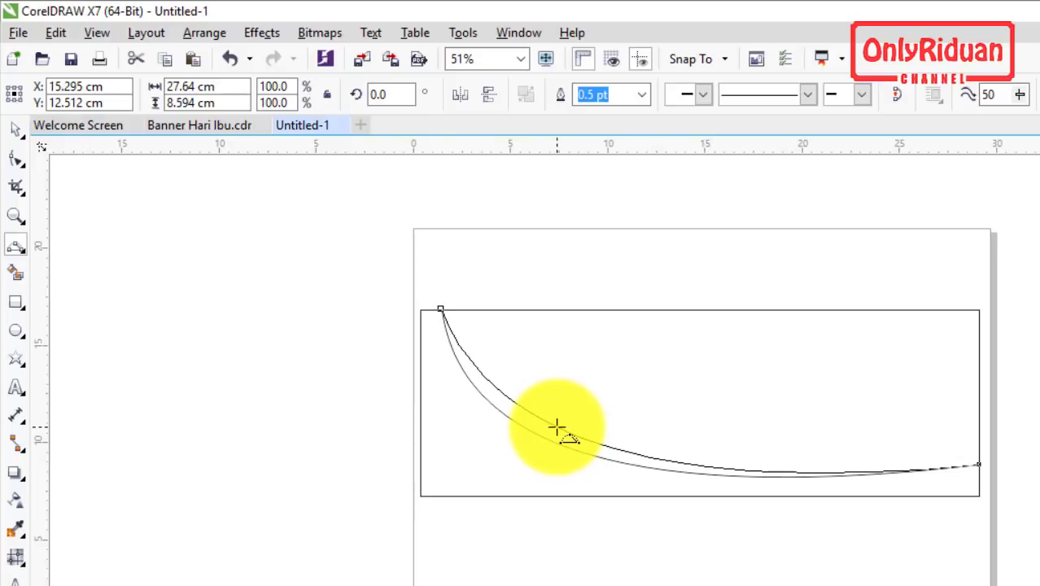
left_click(557, 426)
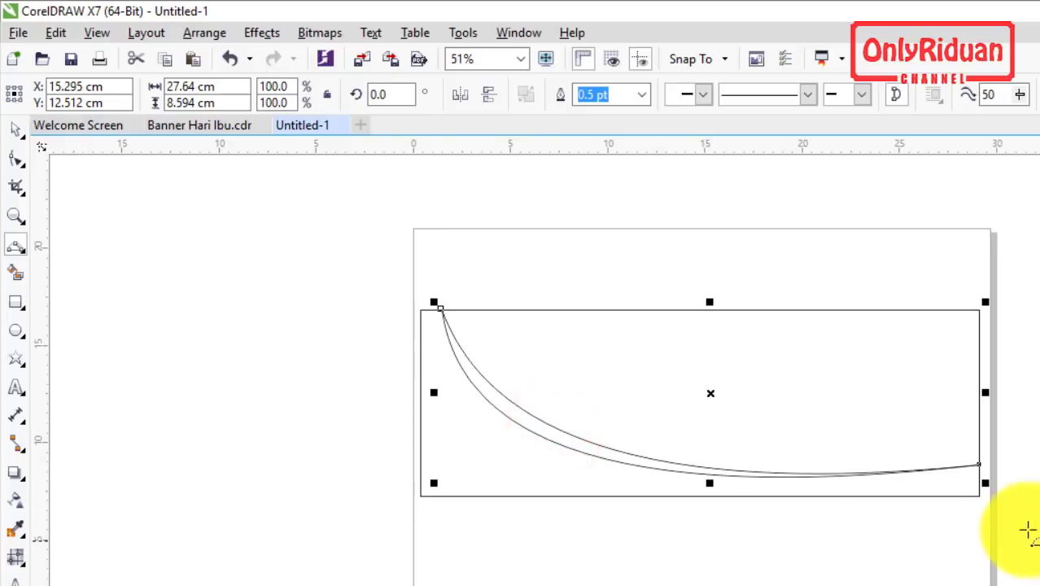
left_click_drag(442, 310, 979, 464)
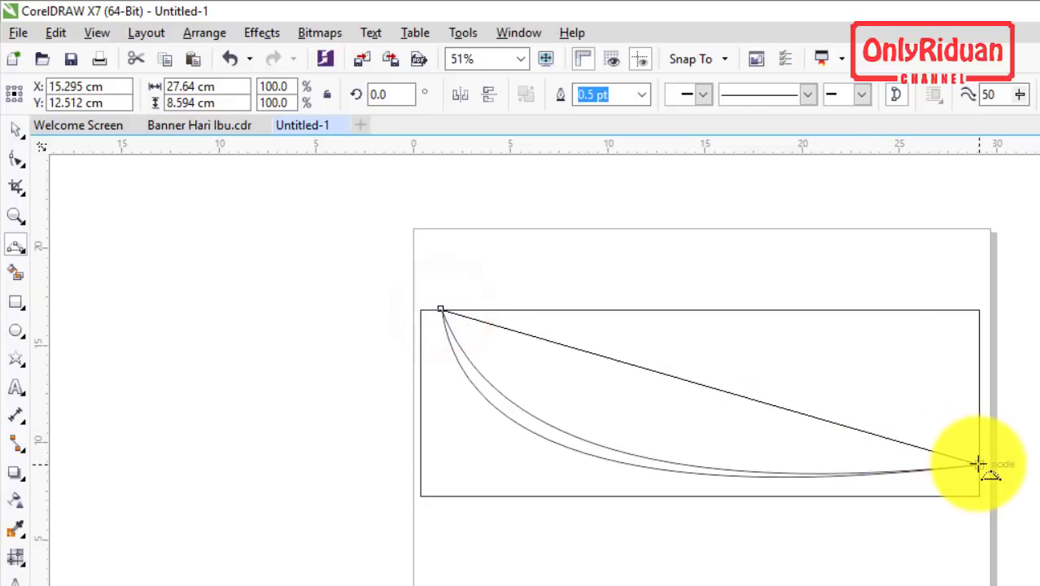
left_click(583, 427)
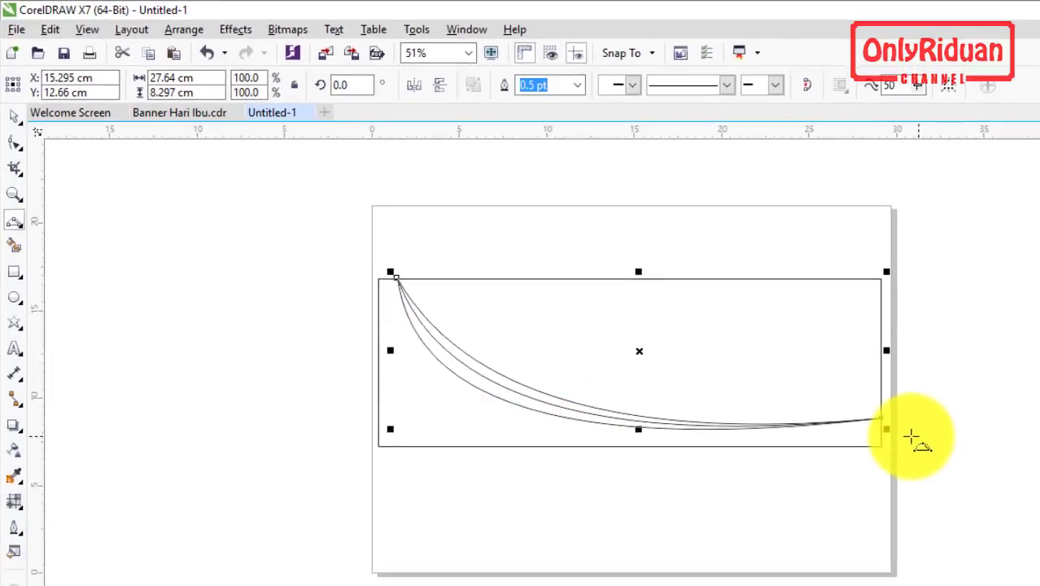
Smart Fill the four areas formed by the rectangle and the three curves with light gray #CCCCCC as separate shapes.
left_click(14, 195)
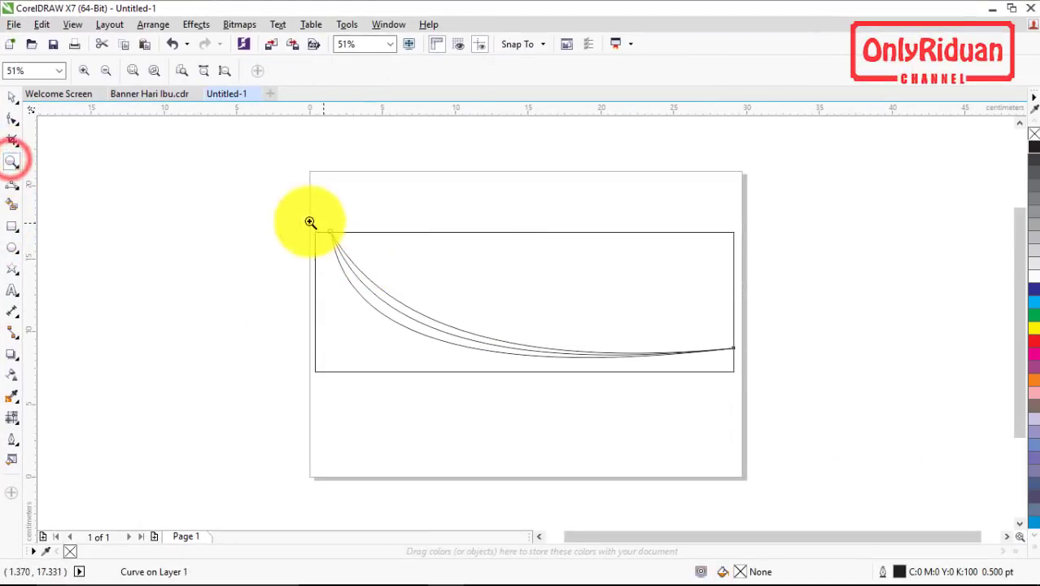
left_click_drag(299, 219, 743, 379)
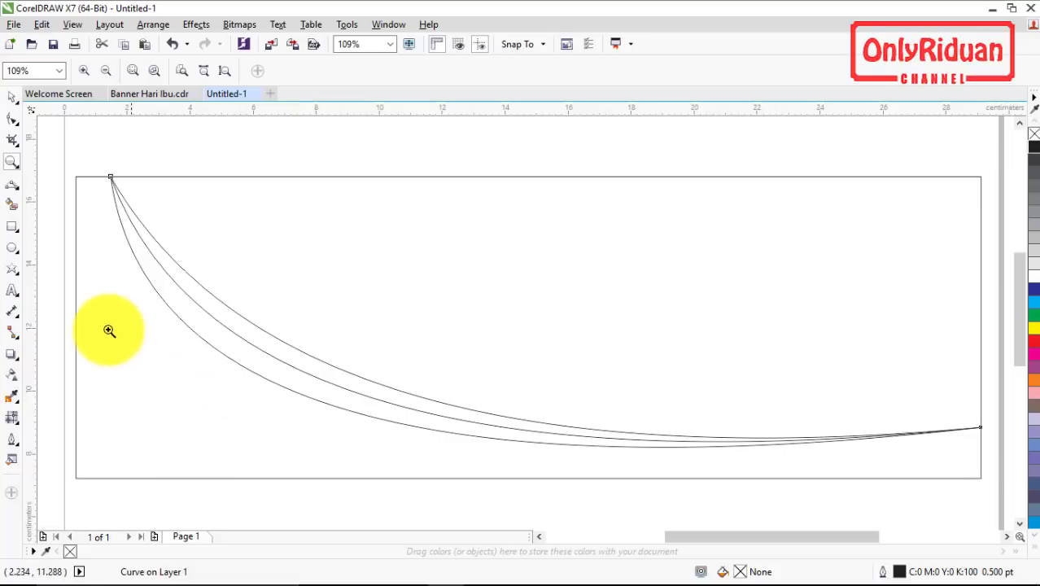
left_click(13, 205)
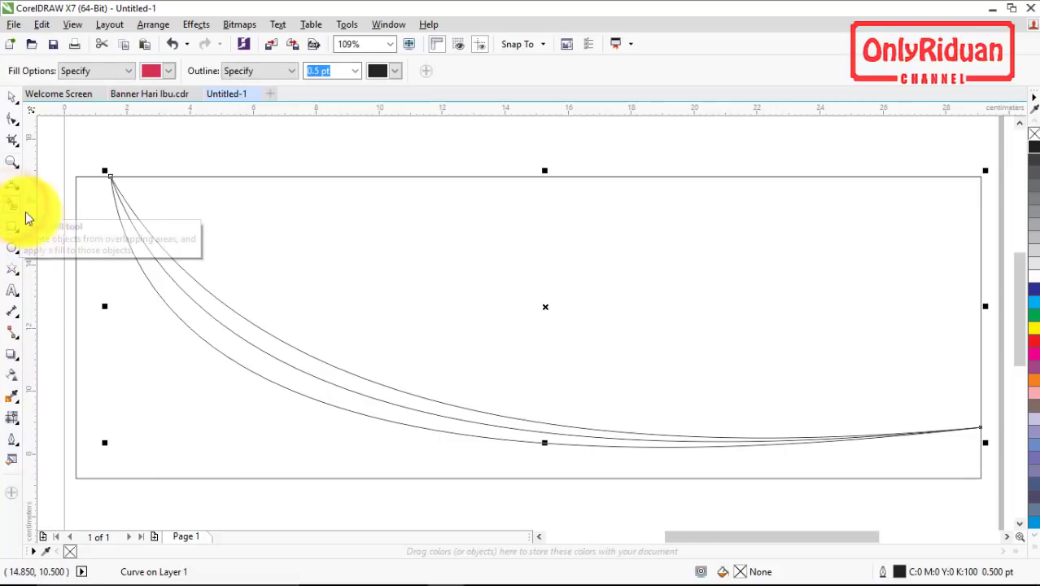
left_click(169, 71)
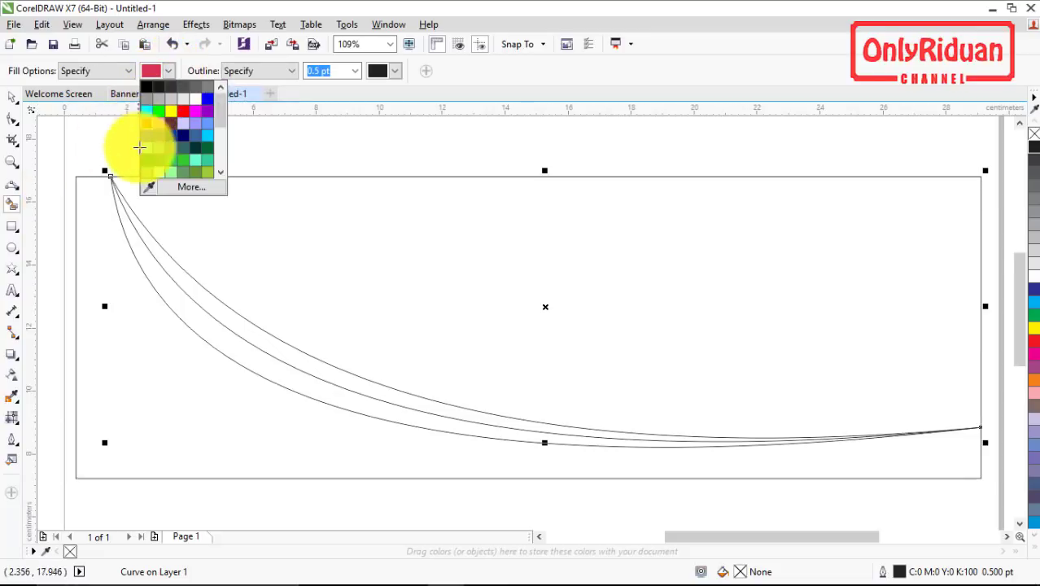
left_click(216, 114)
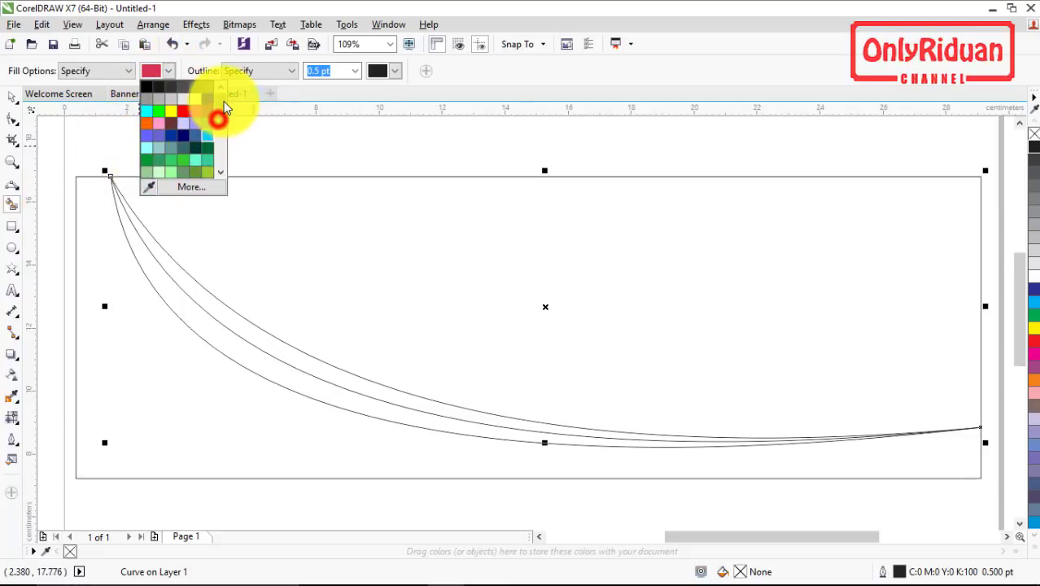
left_click(172, 99)
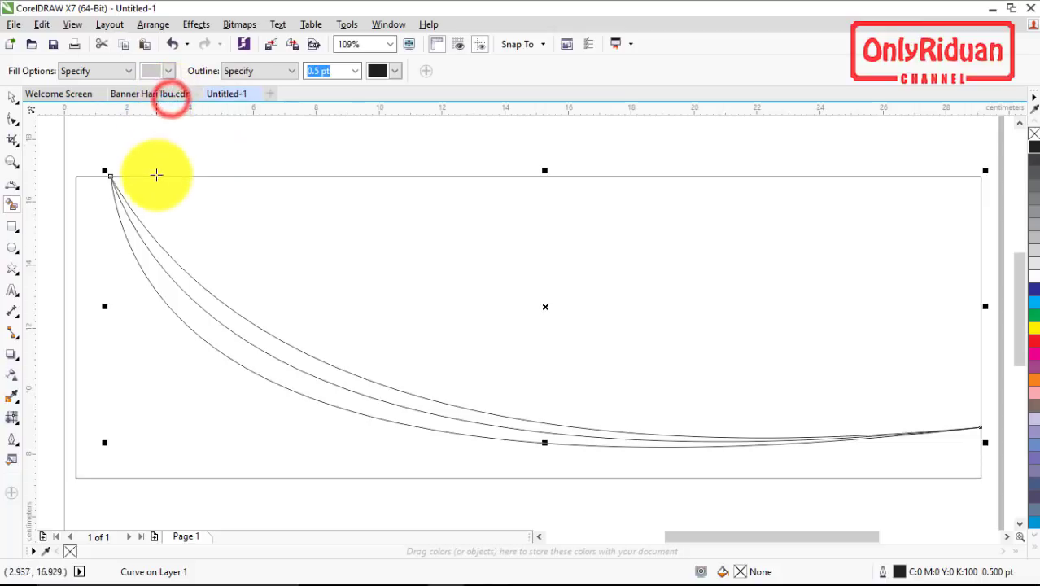
left_click(378, 244)
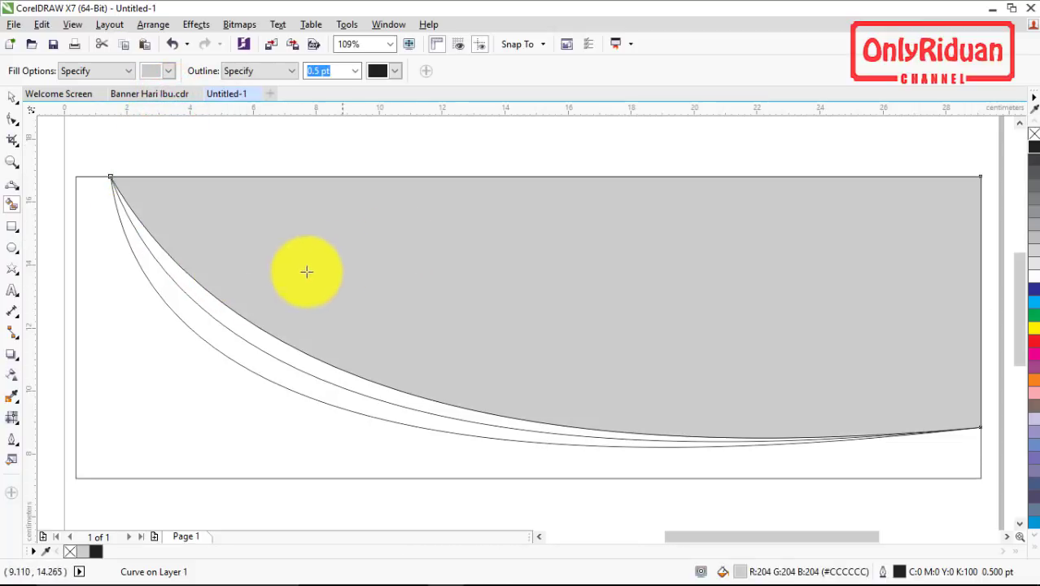
left_click(242, 329)
left_click(255, 360)
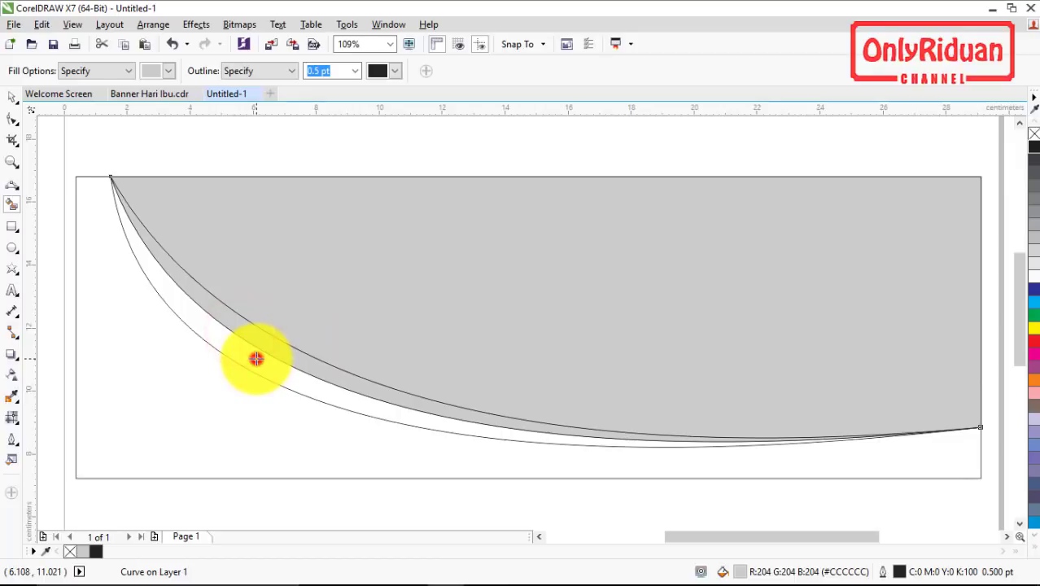
left_click(221, 397)
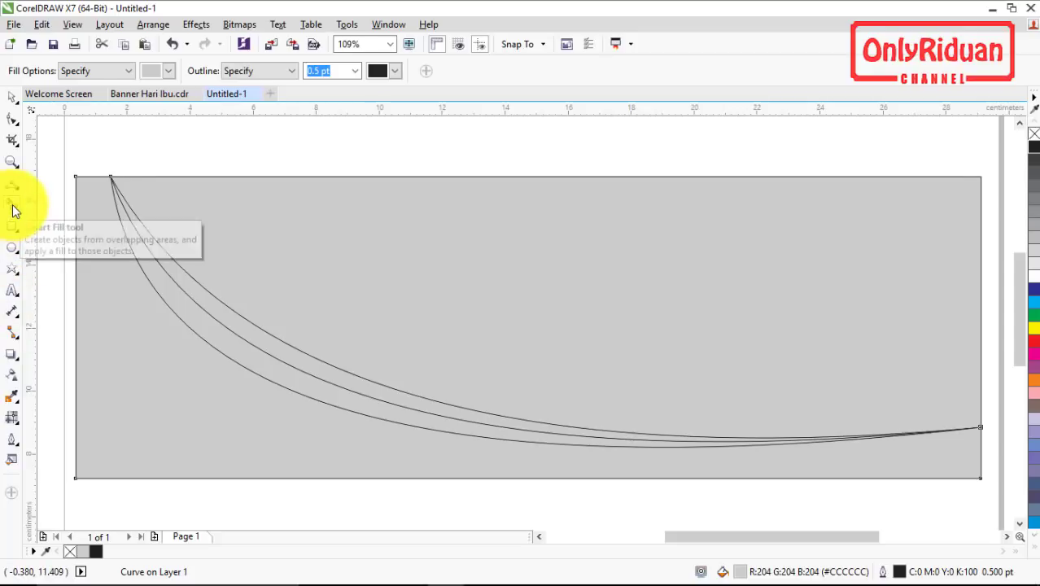
Try moving the large upper piece and the lower-left piece out of the rectangle, and undo both moves.
left_click(12, 99)
left_click(114, 116)
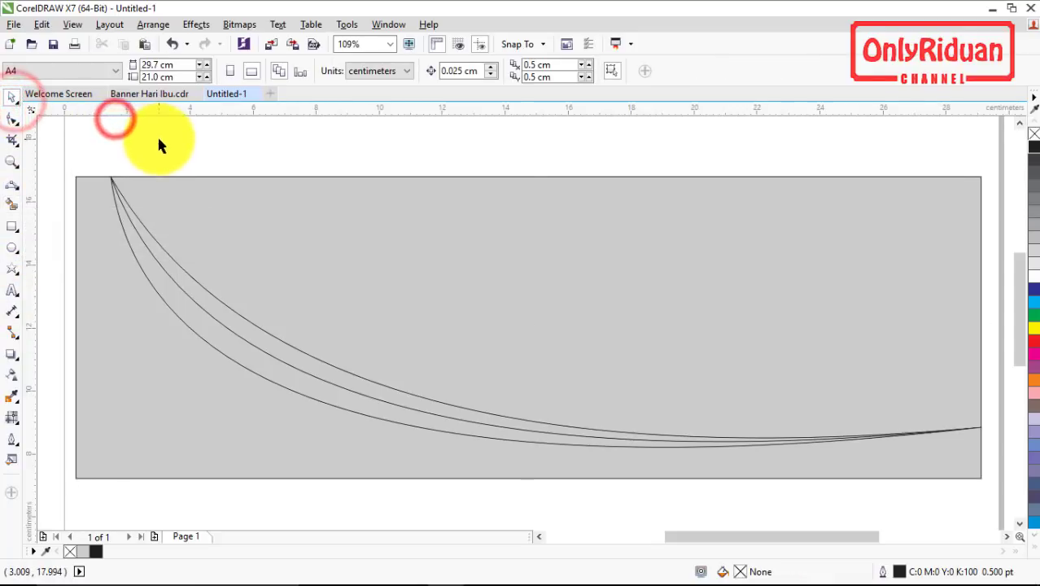
scroll(157, 134, "down", 2)
left_click_drag(235, 179, 572, 184)
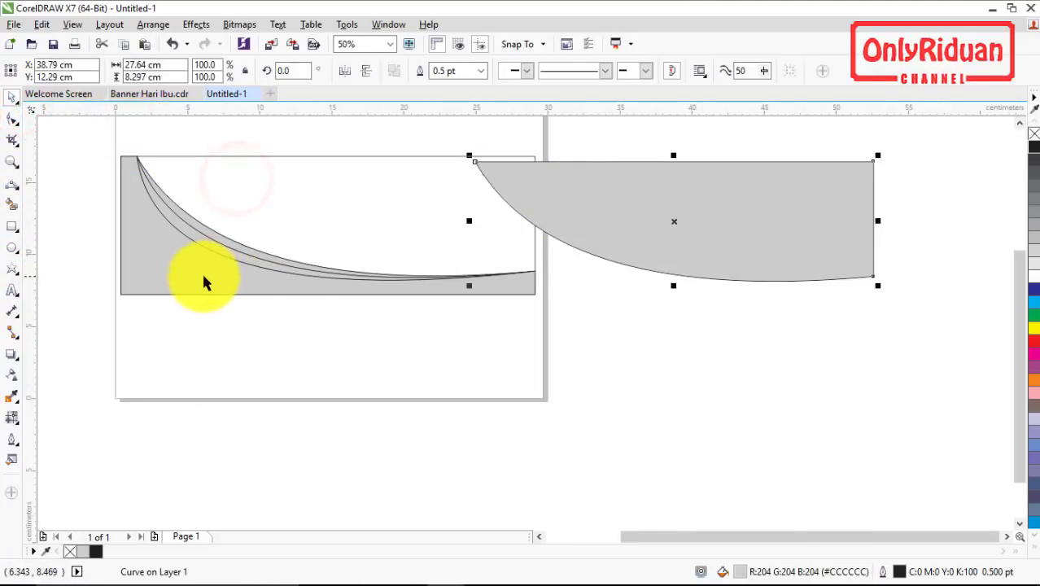
left_click_drag(204, 277, 179, 386)
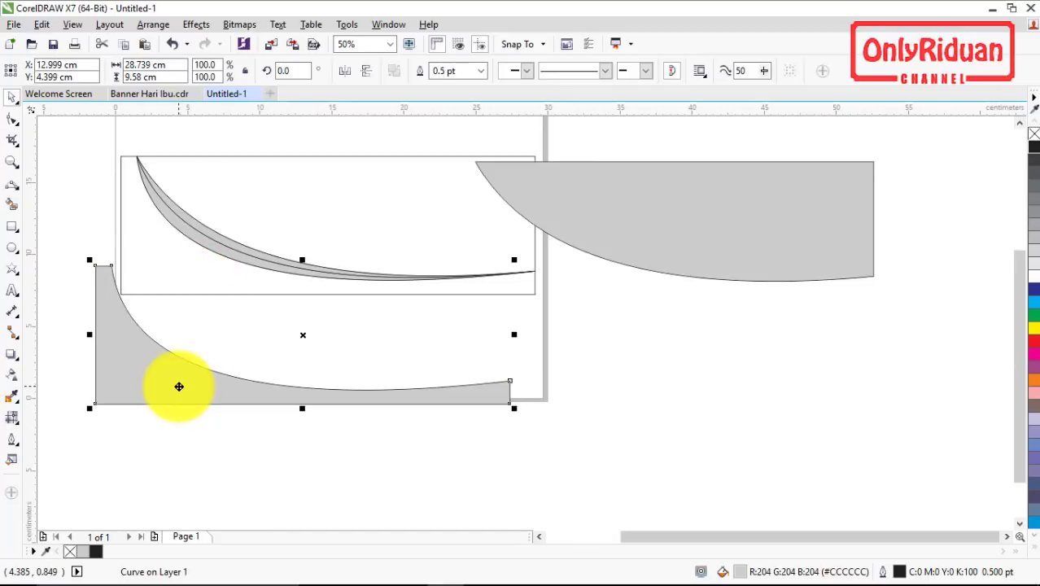
key("ctrl+z")
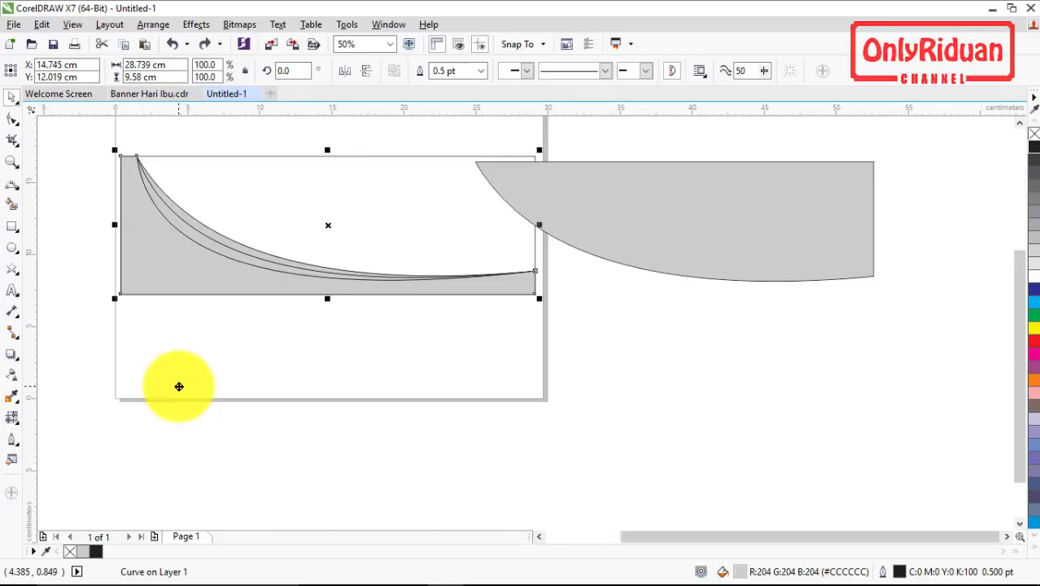
key("ctrl+z")
left_click(286, 365)
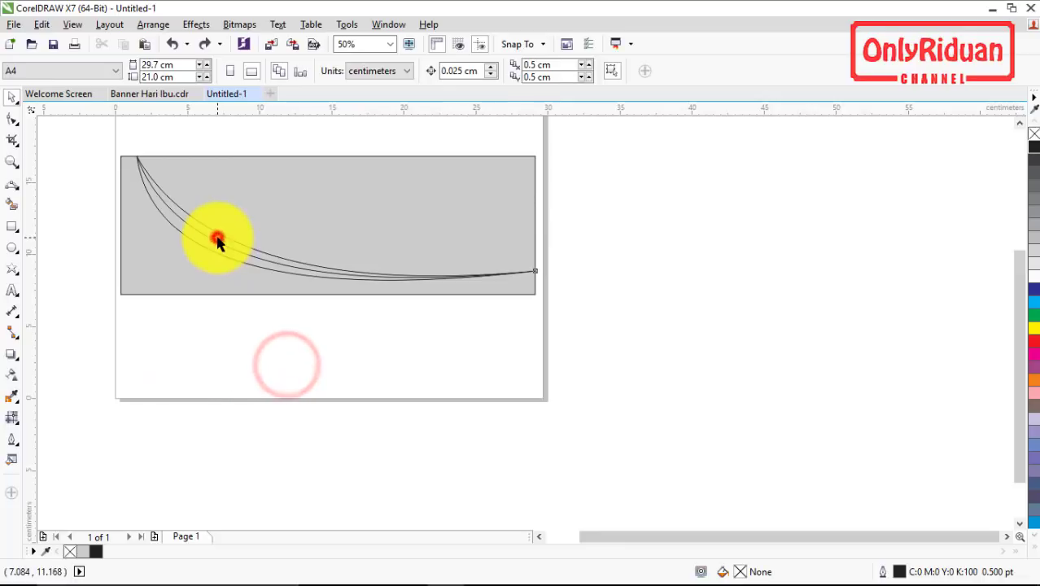
Fill the upper thin crescent between the curves with white.
left_click(218, 238)
left_click_drag(218, 238, 268, 210)
key("ctrl+z")
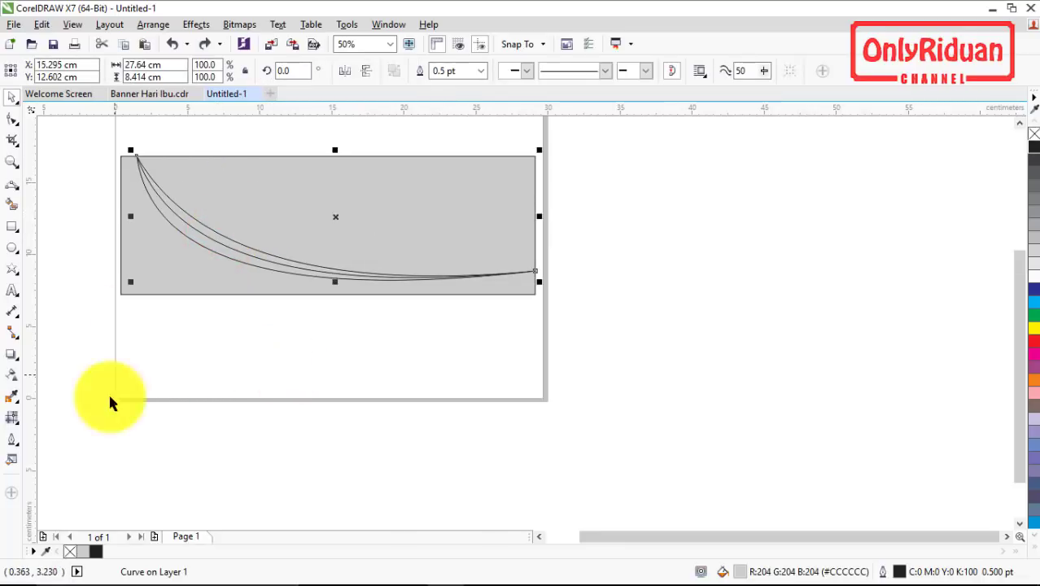
left_click(1034, 277)
left_click(630, 252)
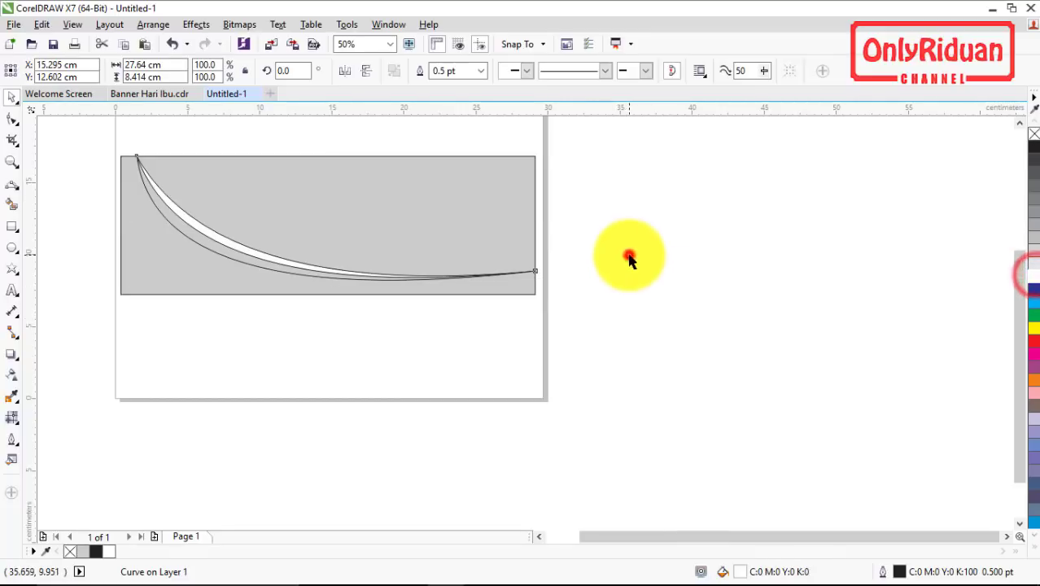
Compare the remaining gray crescent with the finished design in Banner Hari Ibu.cdr and return to the new document.
left_click(217, 254)
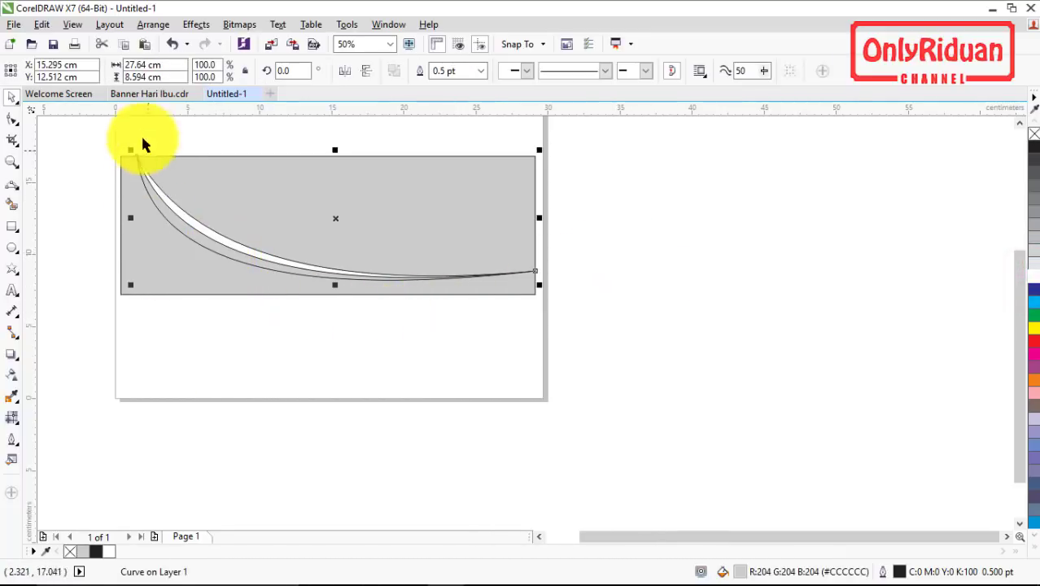
left_click(140, 95)
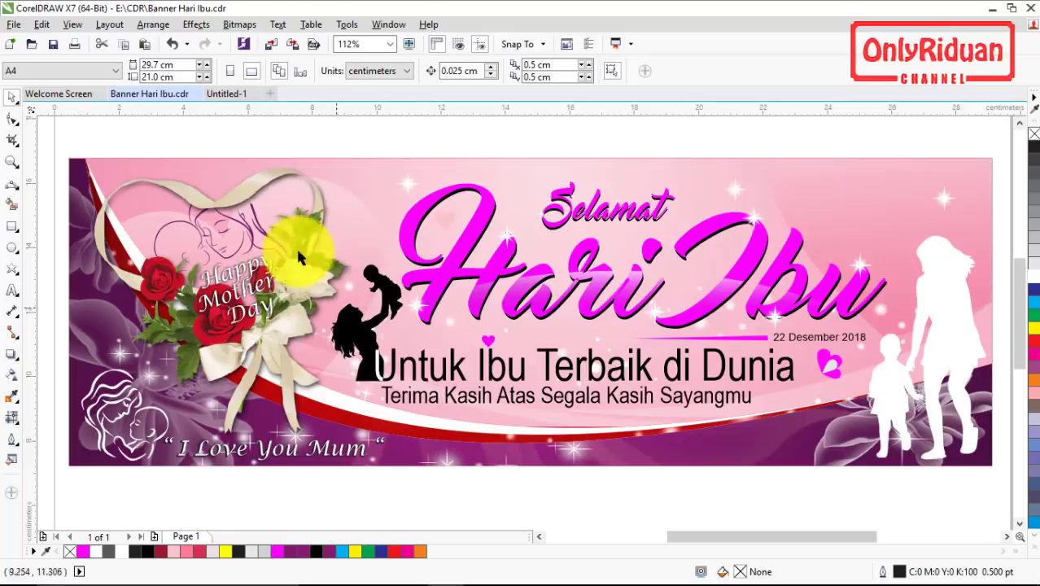
left_click(217, 95)
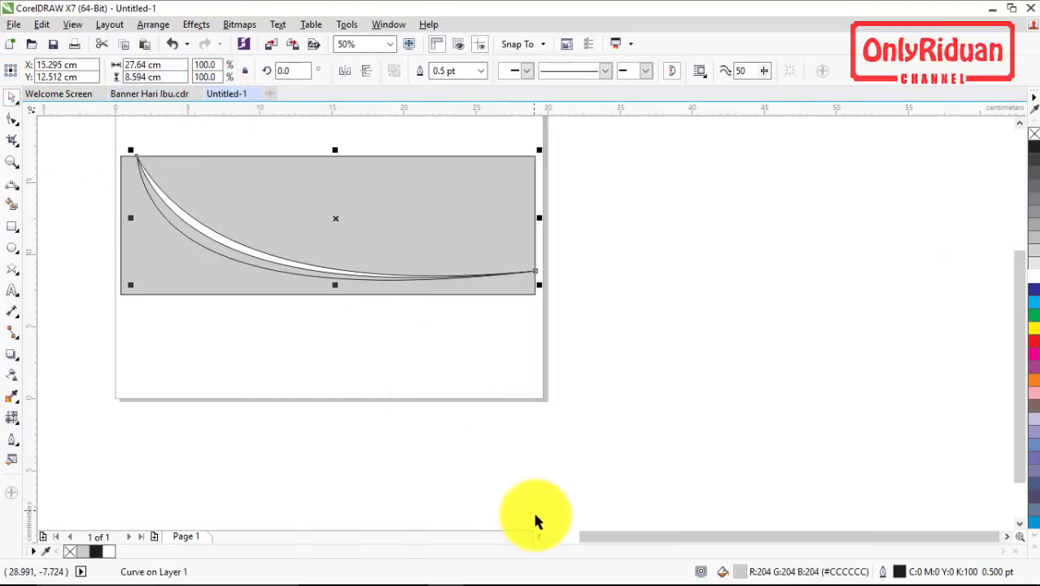
Import the background images 042a35be78ea2d41e02187ef9315bb20, ae7943d36ada70904bb56a11b963545e and Red Background together from the Hari Ibu folder.
left_click(538, 541)
left_click(540, 540)
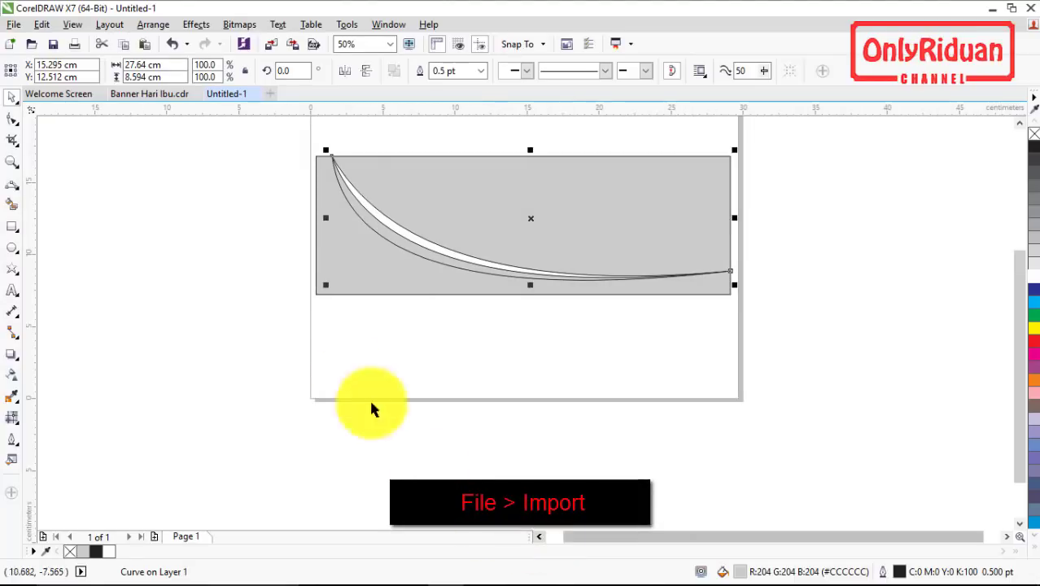
left_click(14, 25)
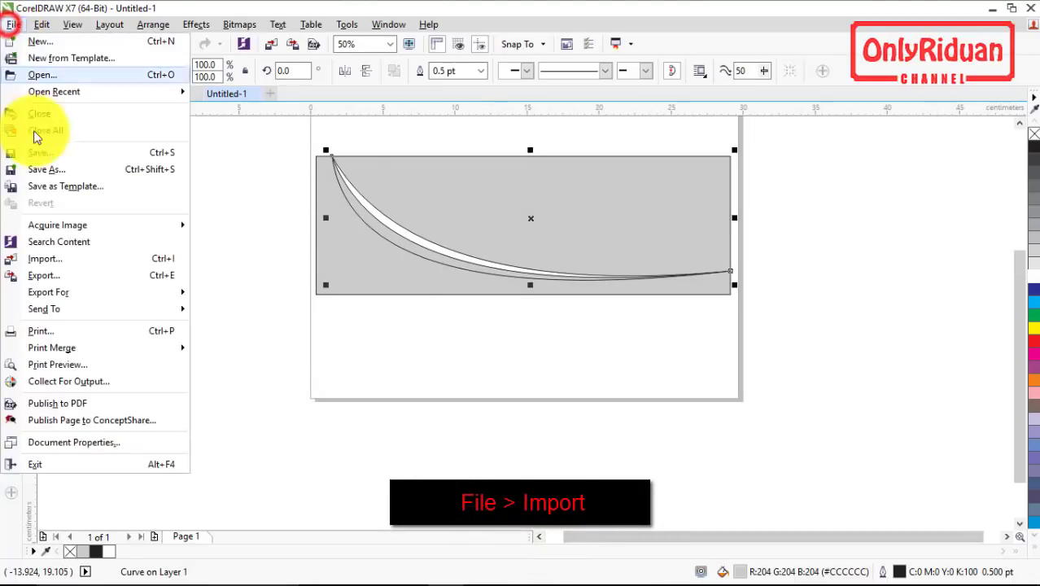
left_click(47, 262)
left_click(256, 252)
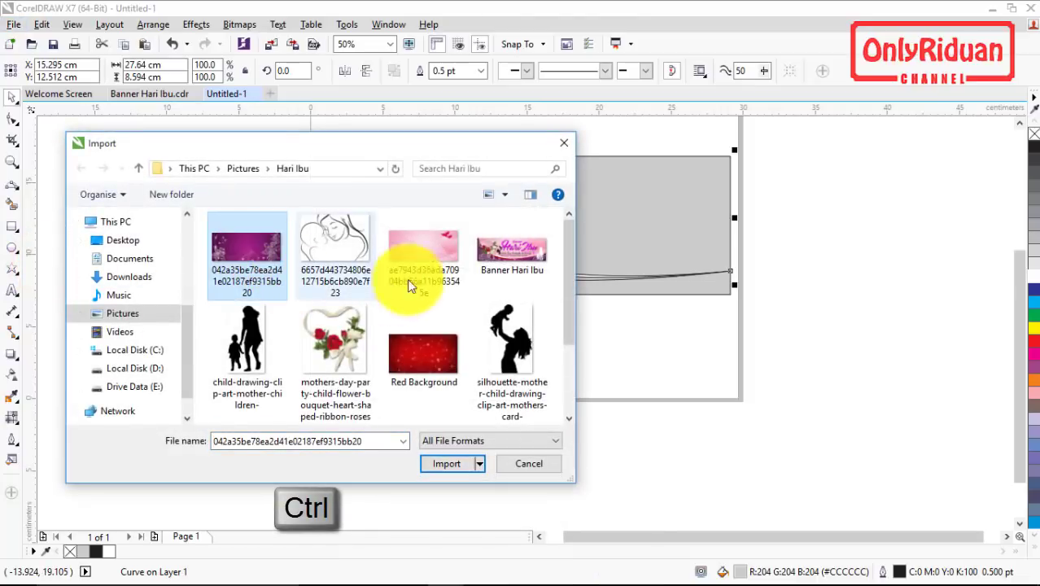
left_click(430, 255, "ctrl")
left_click(423, 356, "ctrl")
left_click(450, 464)
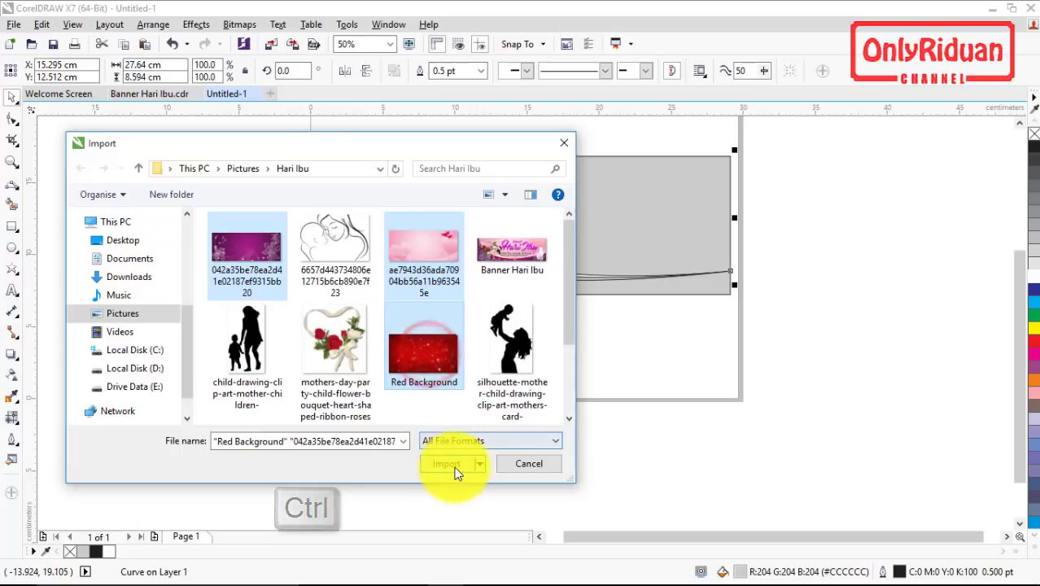
left_click(452, 466)
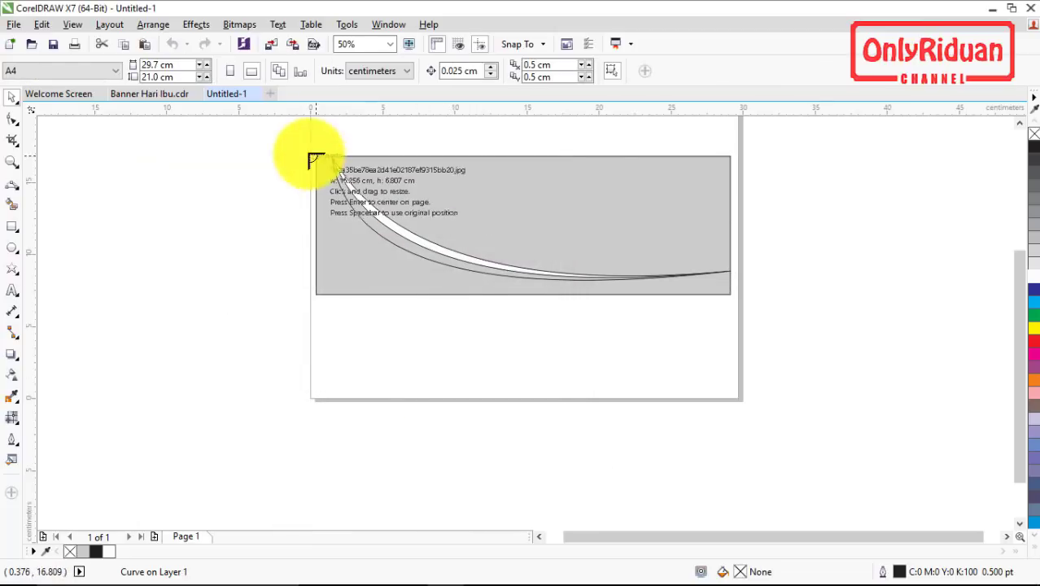
Place the purple, pink and red background images over the banner, each slightly wider than it at about 30.7 cm.
left_click(304, 147)
left_click_drag(480, 250, 747, 332)
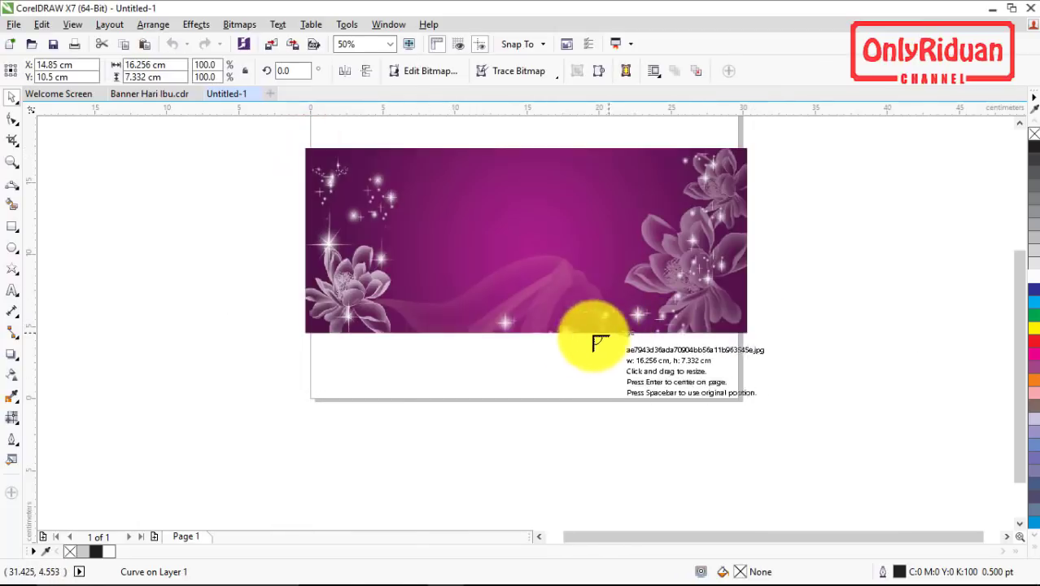
left_click_drag(305, 148, 747, 345)
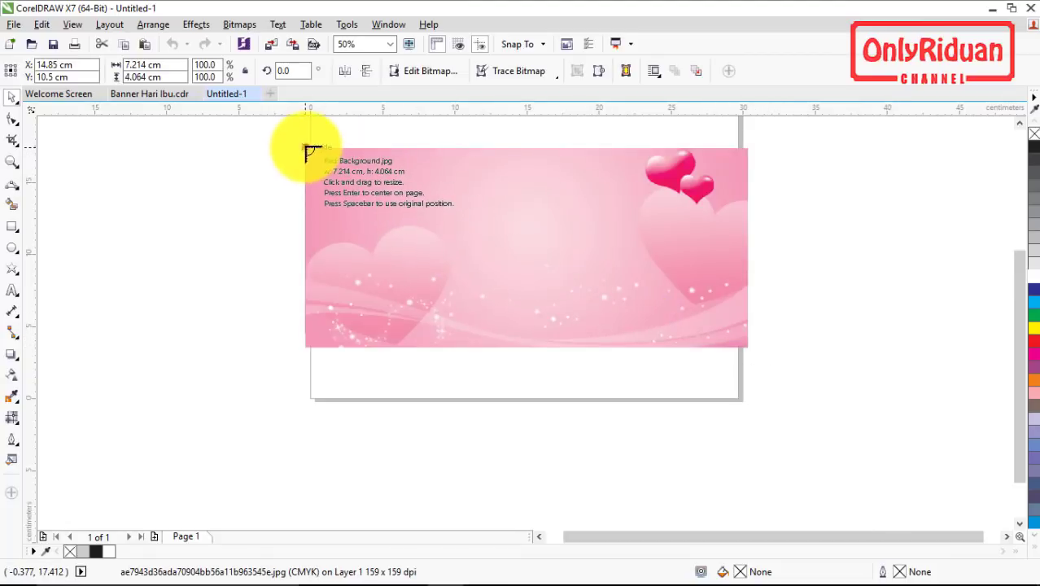
left_click_drag(305, 148, 785, 393)
Spread the images off the banner: red to its lower right, pink to its lower left, and purple directly beneath it.
left_click_drag(323, 159, 804, 384)
left_click_drag(506, 199, 193, 422)
left_click(440, 272)
left_click_drag(470, 307, 534, 399)
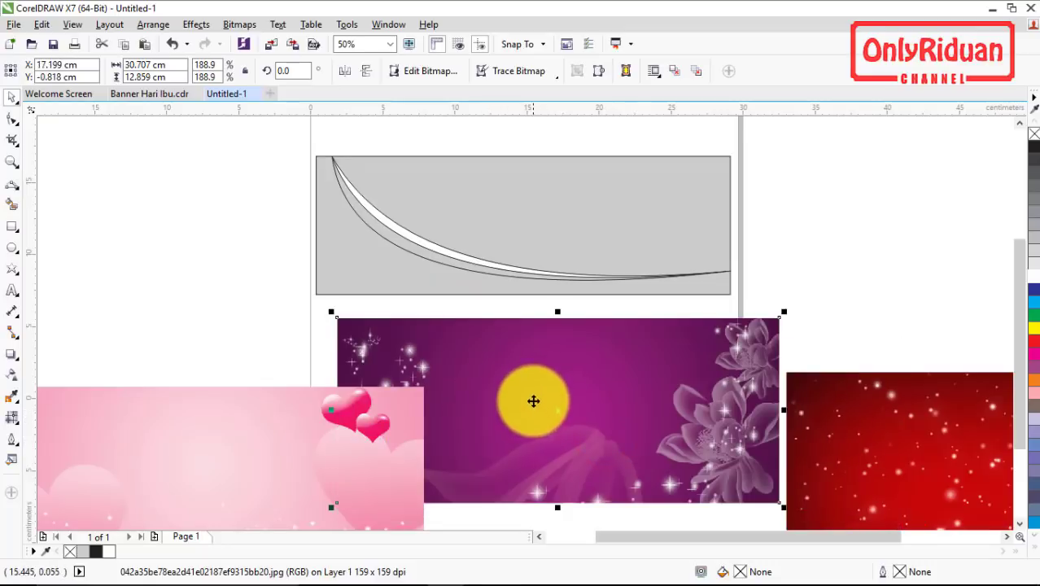
left_click_drag(292, 420, 185, 465)
left_click_drag(491, 407, 457, 402)
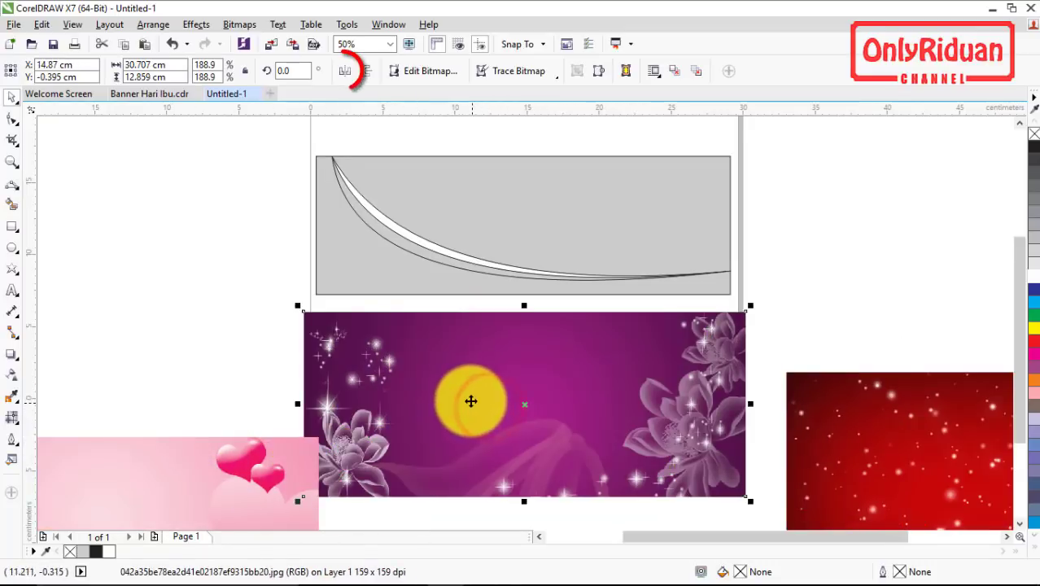
Mirror the purple floral image horizontally and PowerClip it inside the banner's lower-left curved piece.
left_click(345, 72)
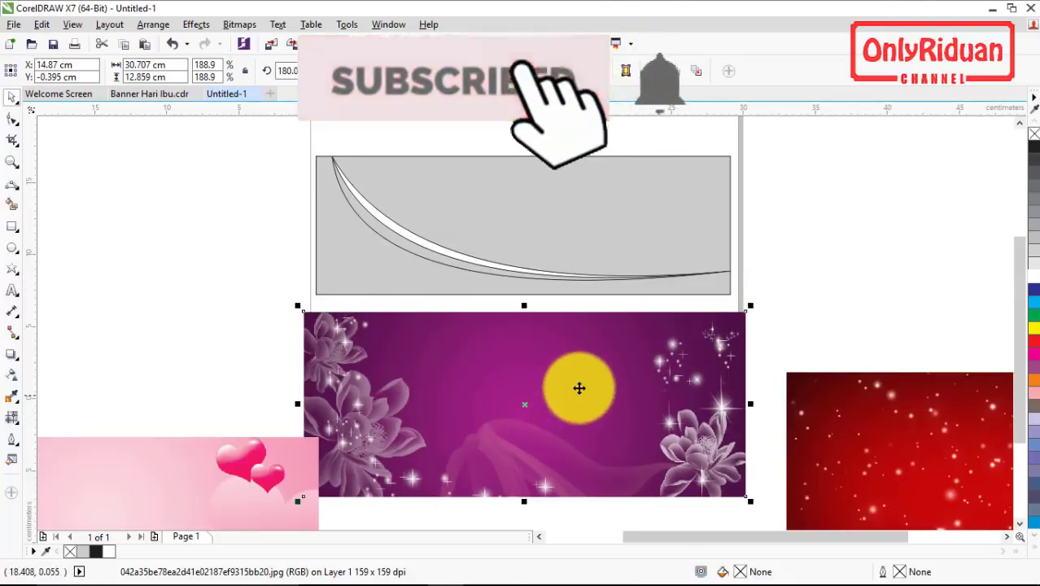
right_click(562, 362)
left_click(174, 298)
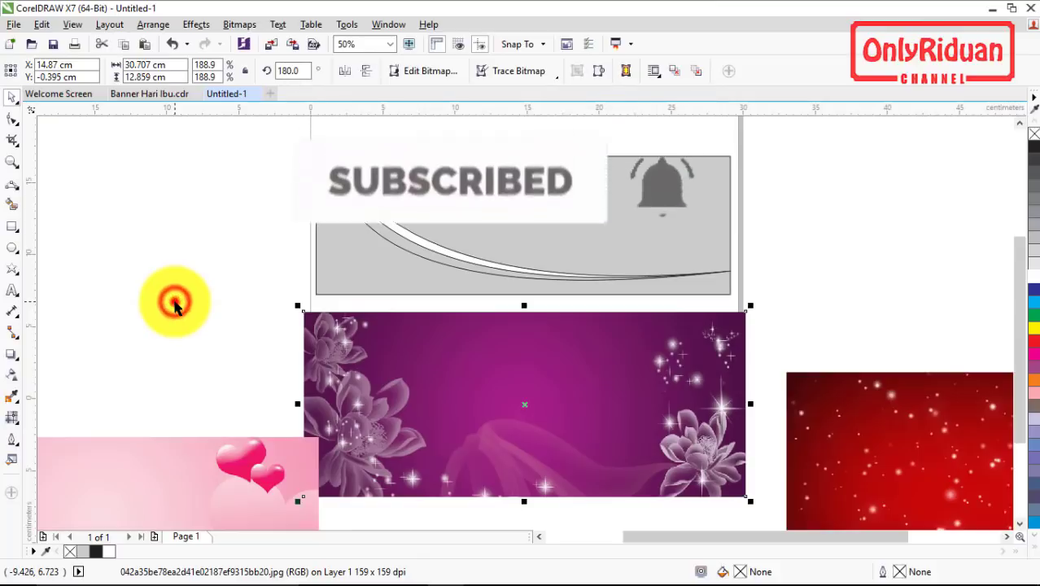
left_click(550, 365)
right_click(561, 358)
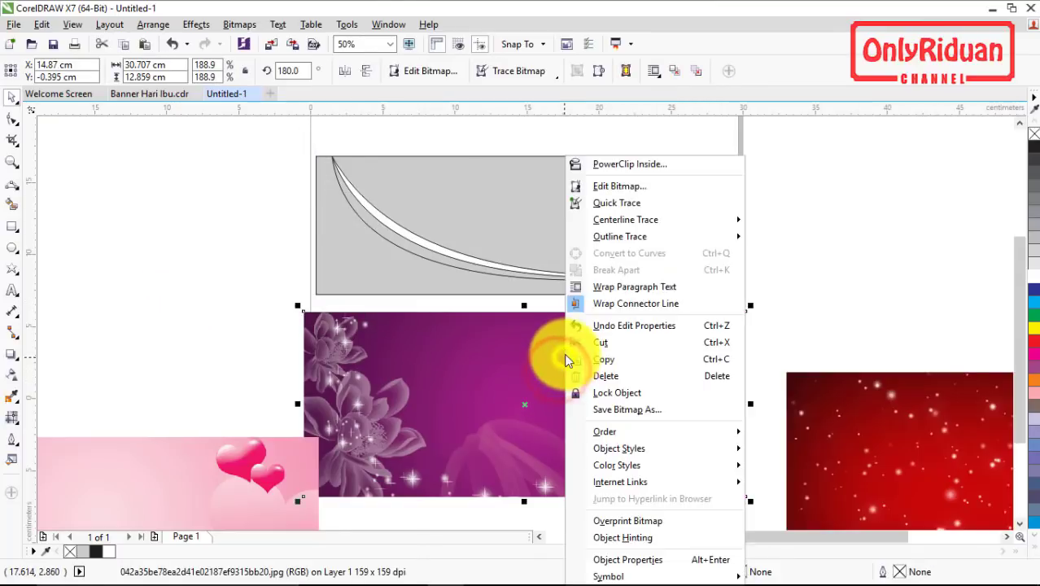
left_click(630, 163)
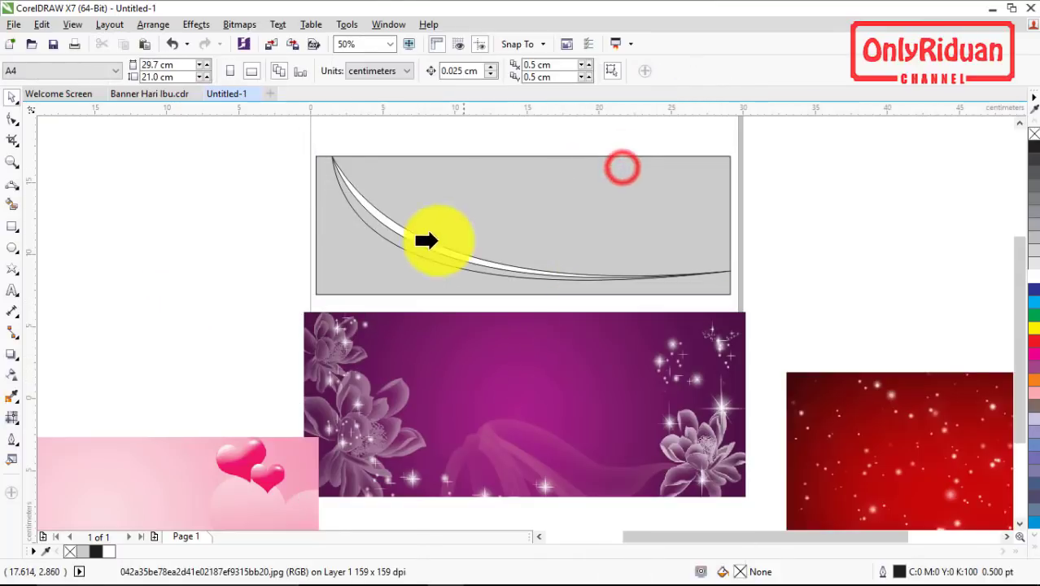
left_click(368, 269)
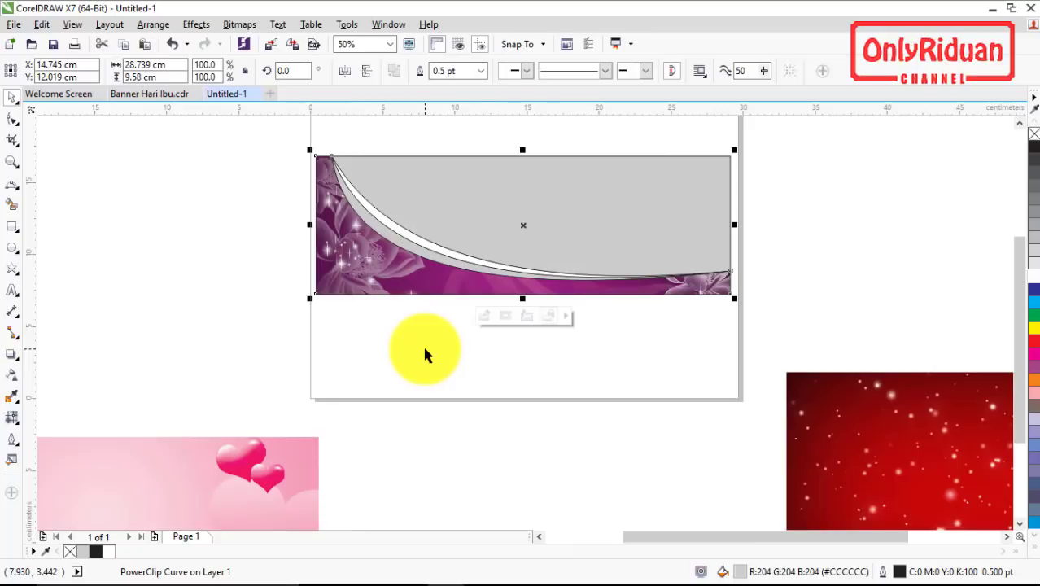
Move the red background just below the banner and PowerClip it inside the thin curved band between the purple and white sections.
left_click_drag(876, 404, 439, 352)
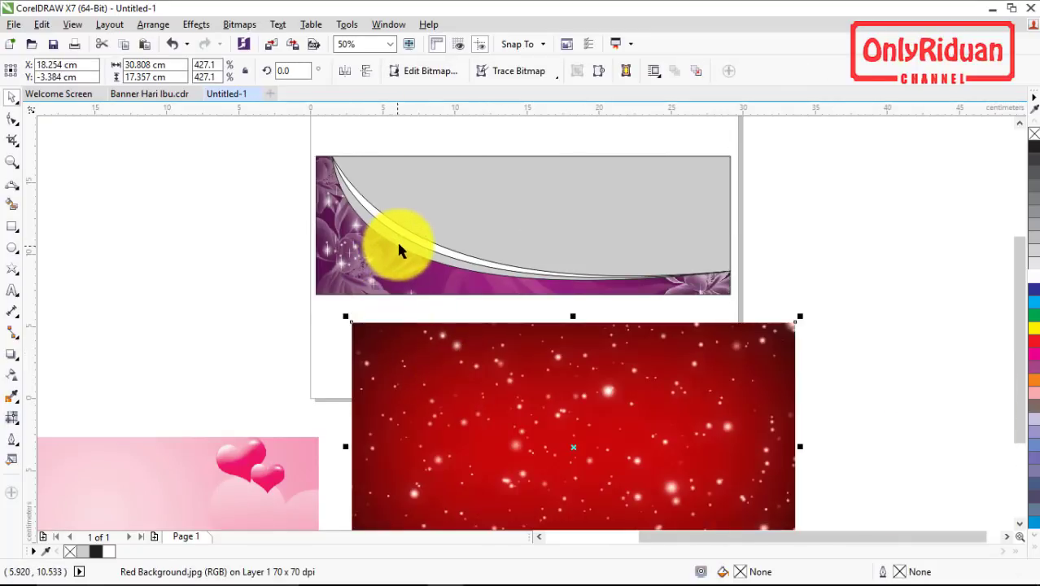
right_click(519, 373)
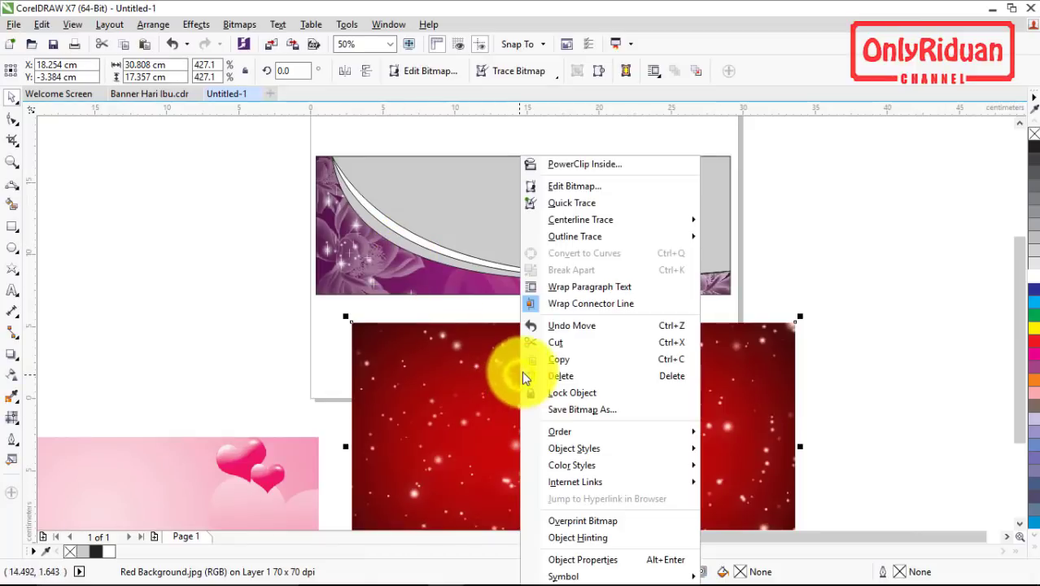
left_click(590, 165)
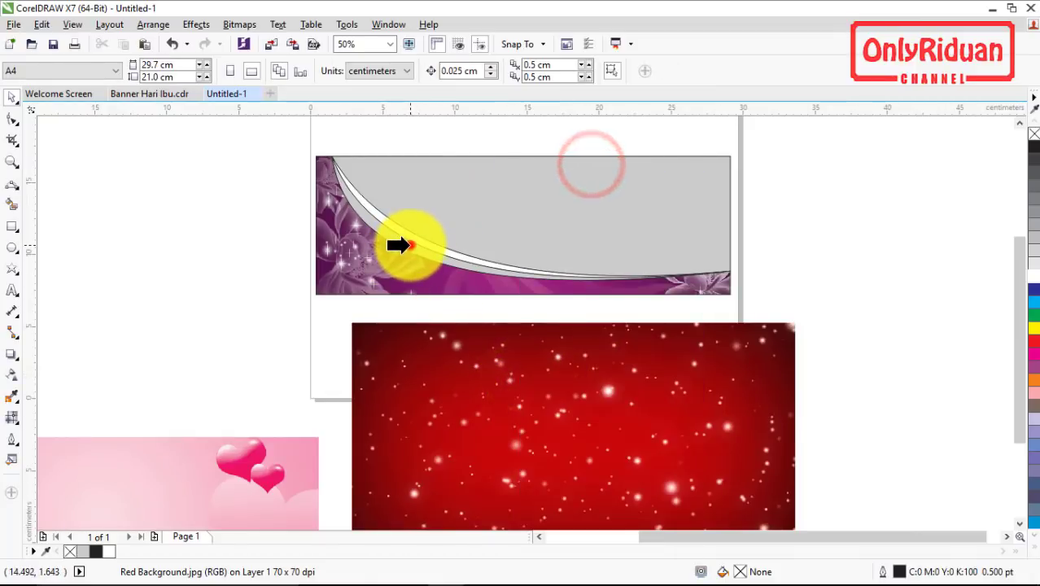
left_click(406, 244)
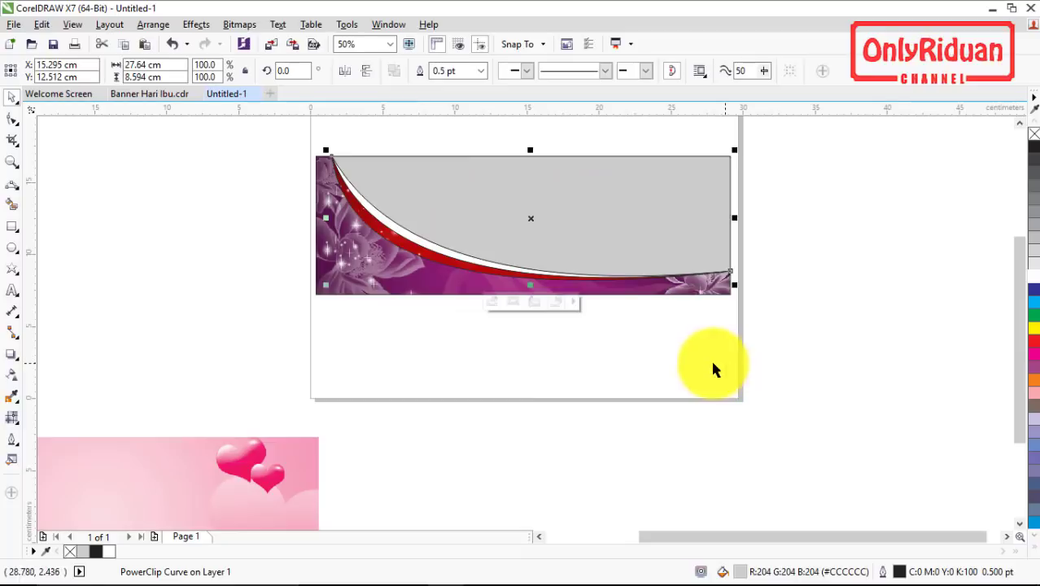
Move the pink hearts image below the banner, check the finished reference banner, and PowerClip the image inside the large upper grey section.
left_click_drag(276, 478, 673, 414)
left_click(167, 95)
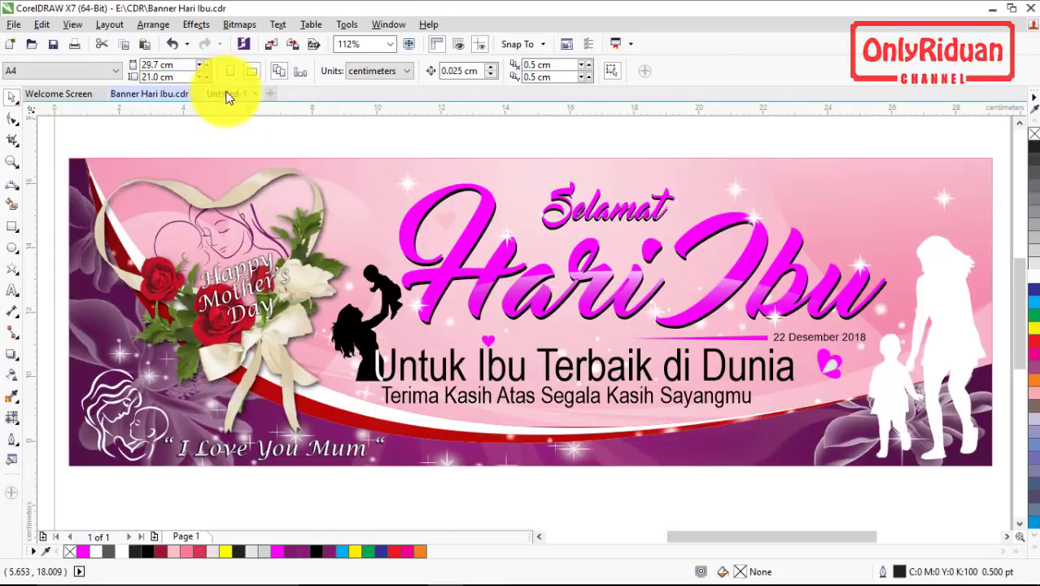
left_click(228, 94)
right_click(498, 368)
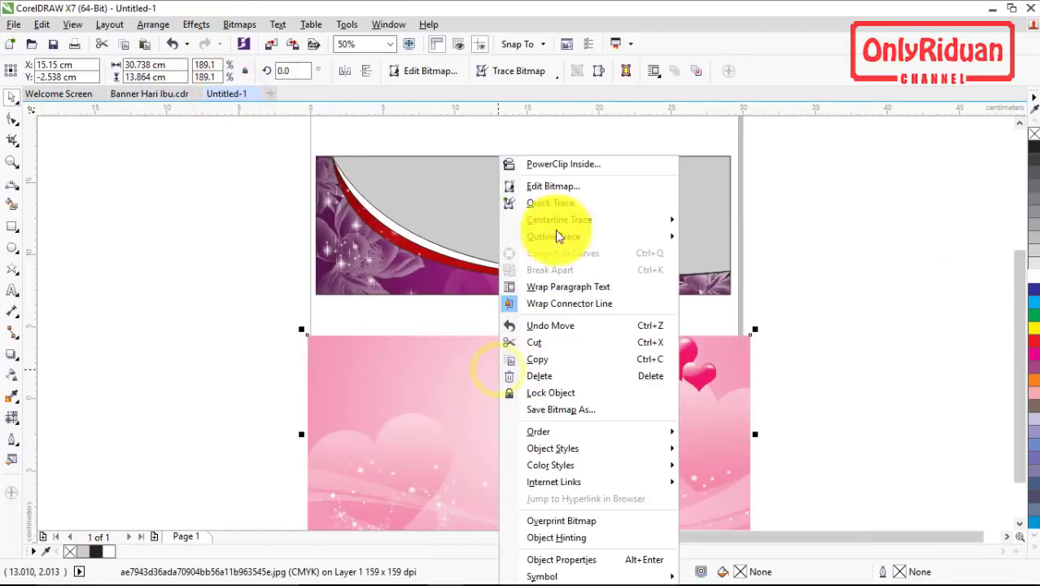
left_click(562, 164)
left_click(591, 201)
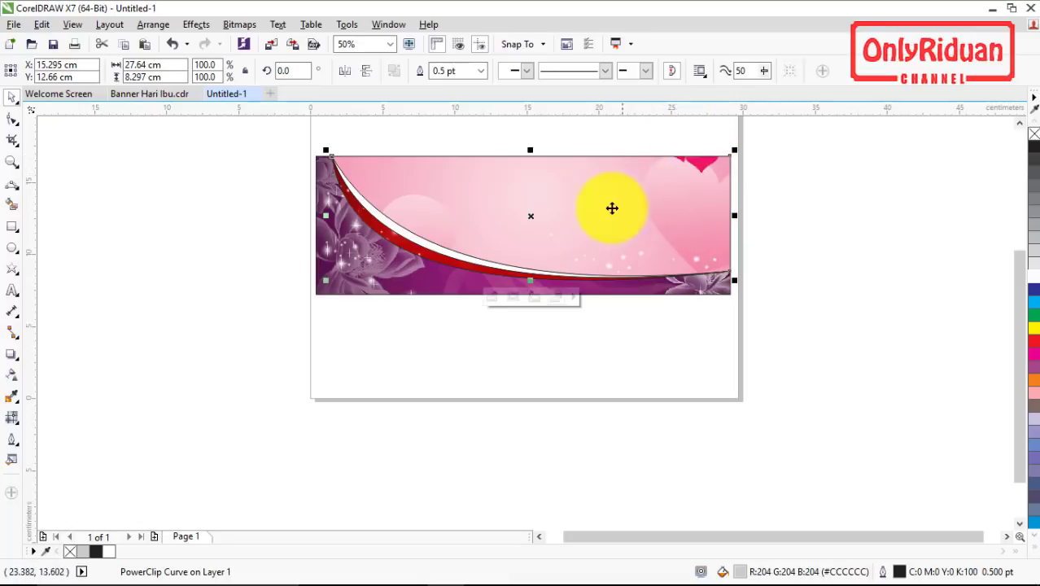
Edit the pink PowerClip's contents, shifting the hearts image up and slightly right within its frame, and finish editing.
right_click(591, 200)
left_click(651, 181)
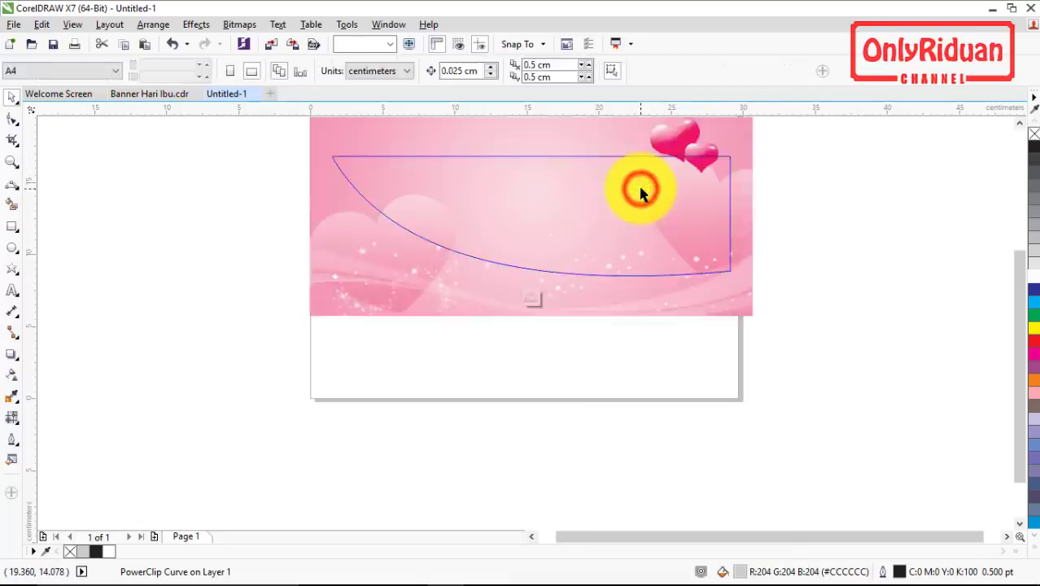
left_click_drag(637, 230, 640, 199)
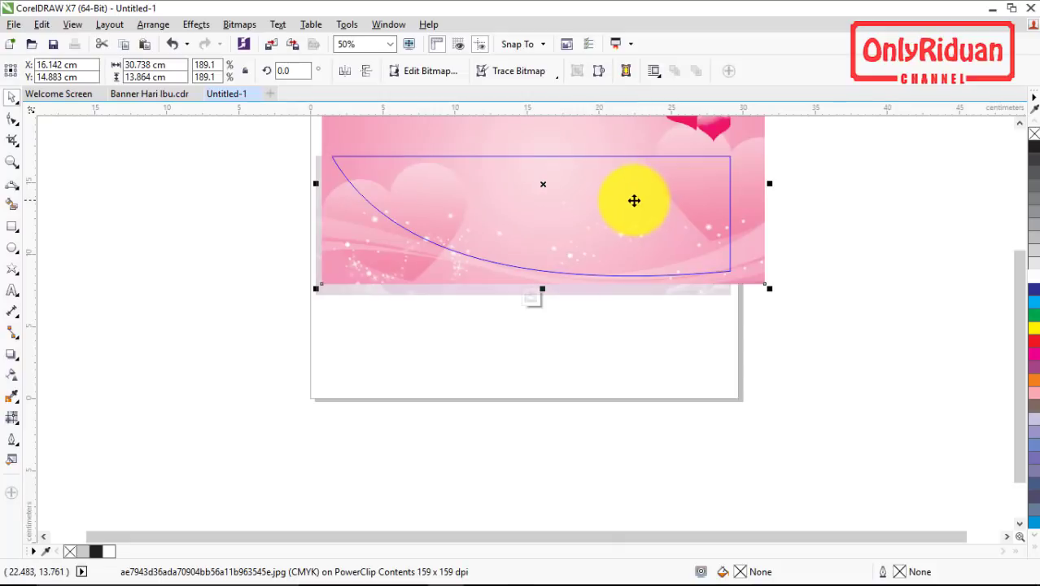
right_click(633, 200)
left_click(674, 234)
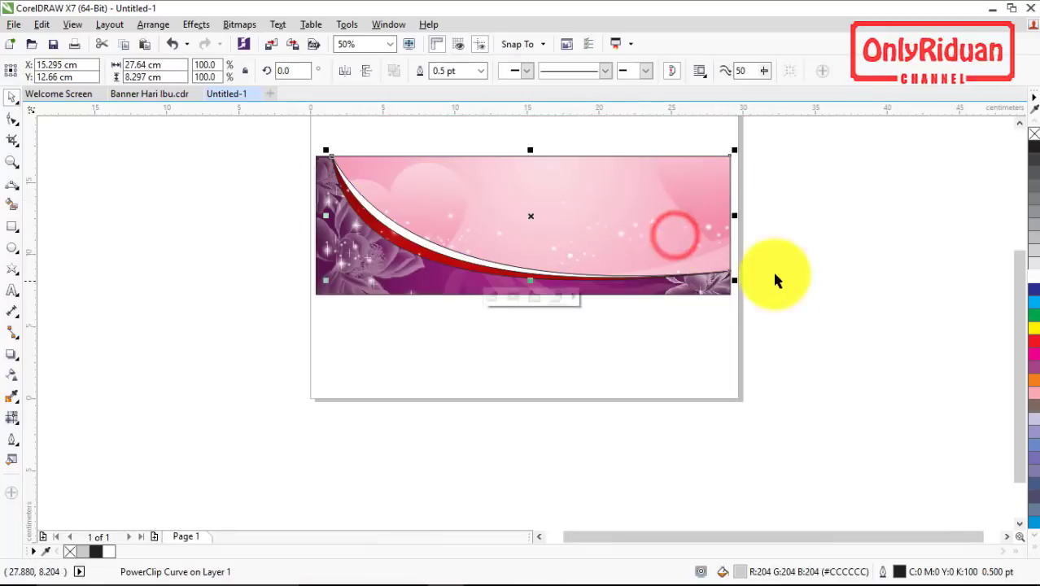
left_click(827, 242)
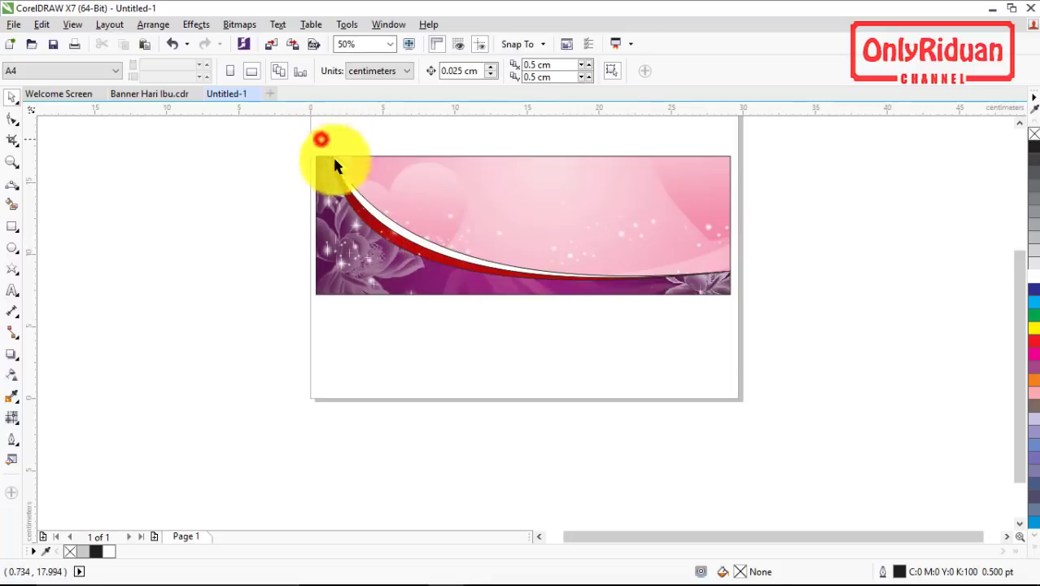
Select the banner's pink, white and red curved pieces together and set their outline width to None.
left_click_drag(336, 165, 740, 308)
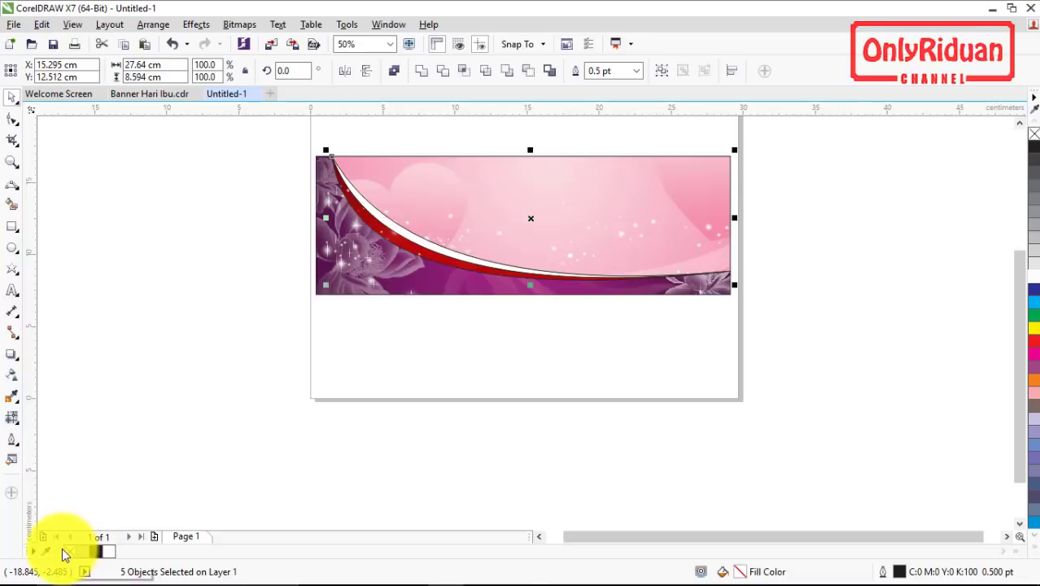
left_click(635, 74)
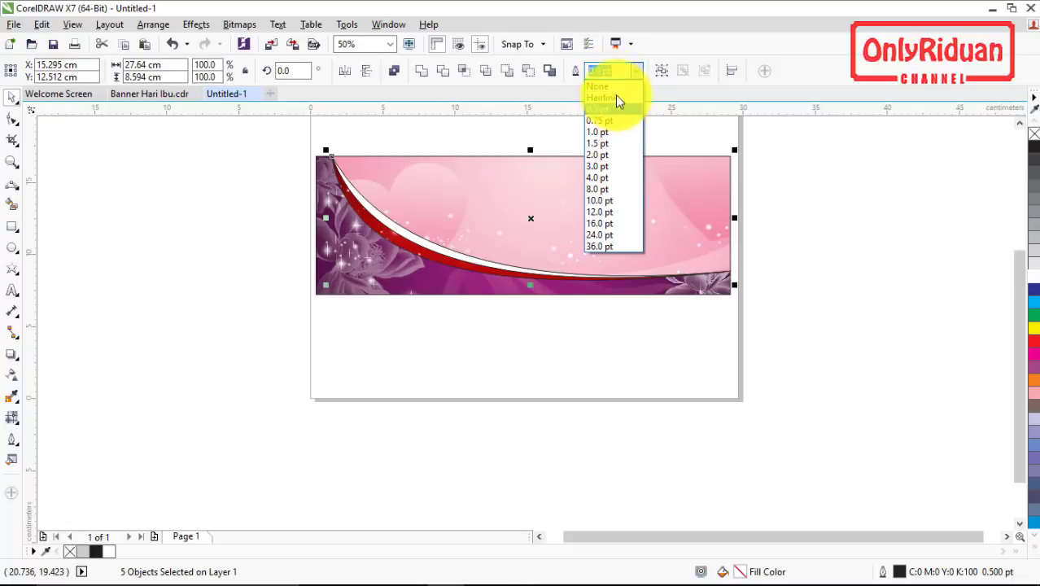
left_click(615, 84)
left_click(489, 346)
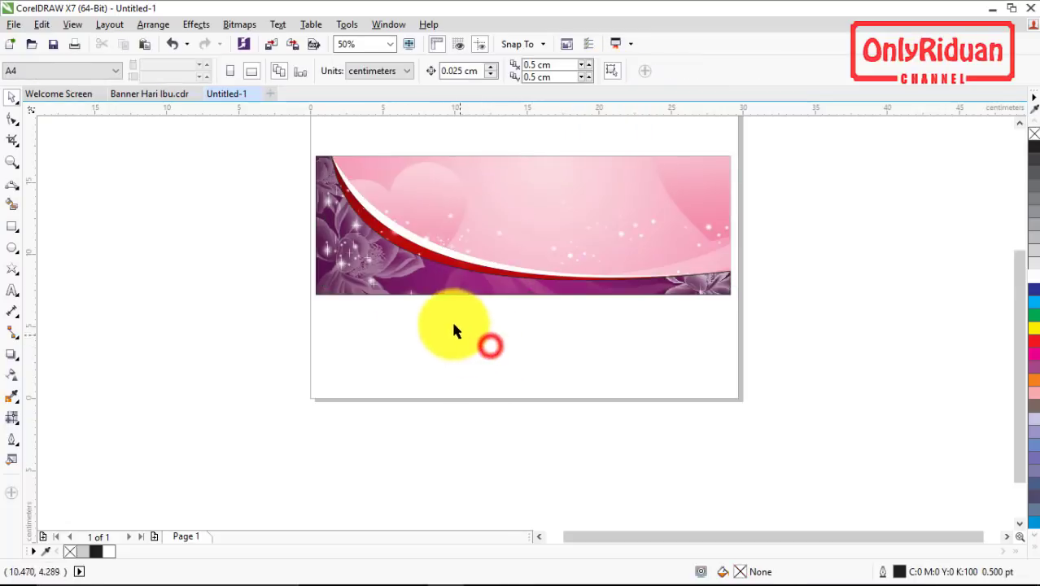
Set the outline width of the banner's lower purple floral piece to None.
left_click(420, 281)
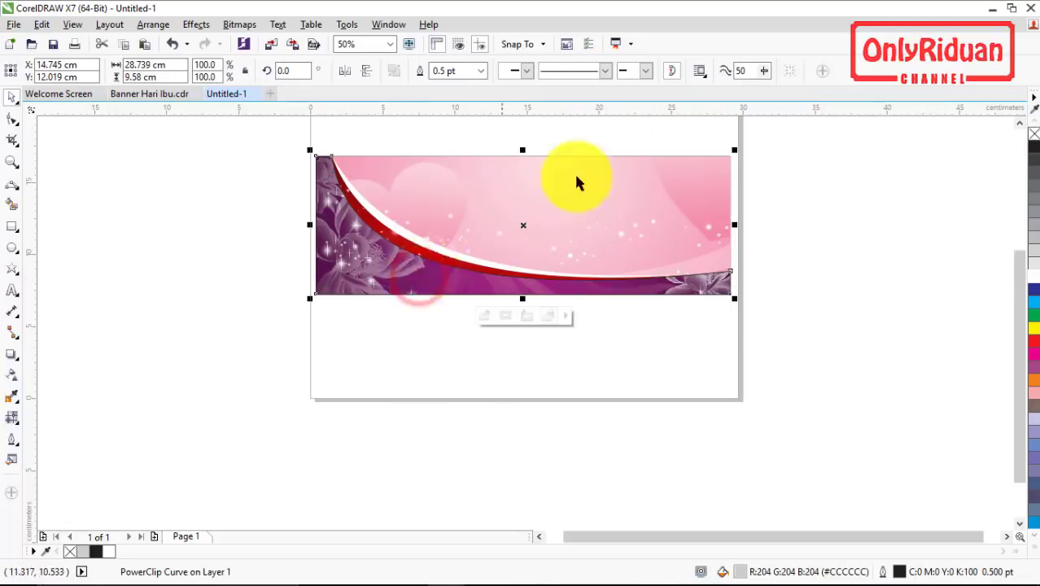
left_click(480, 71)
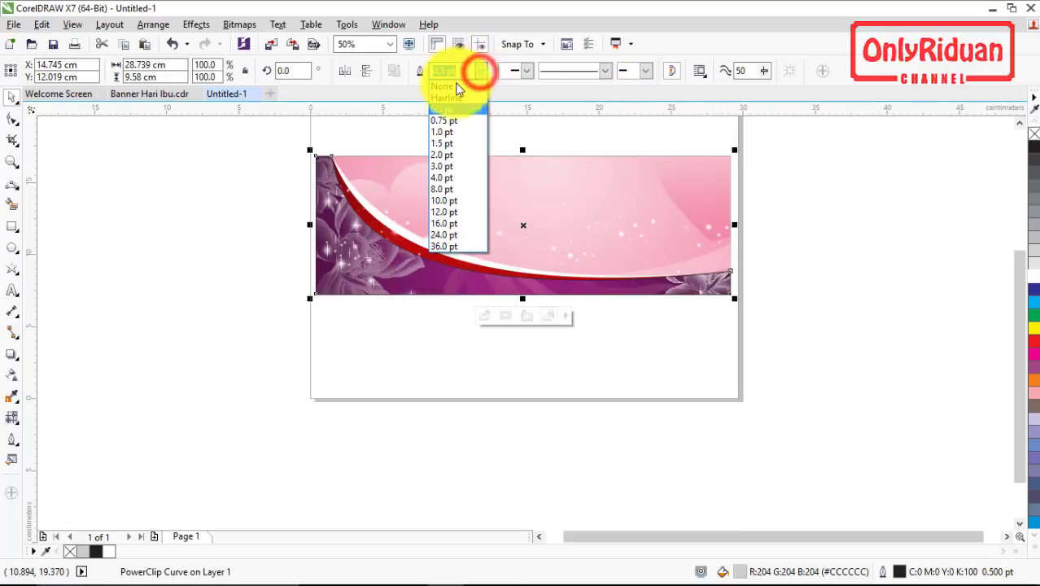
left_click(452, 88)
left_click(439, 332)
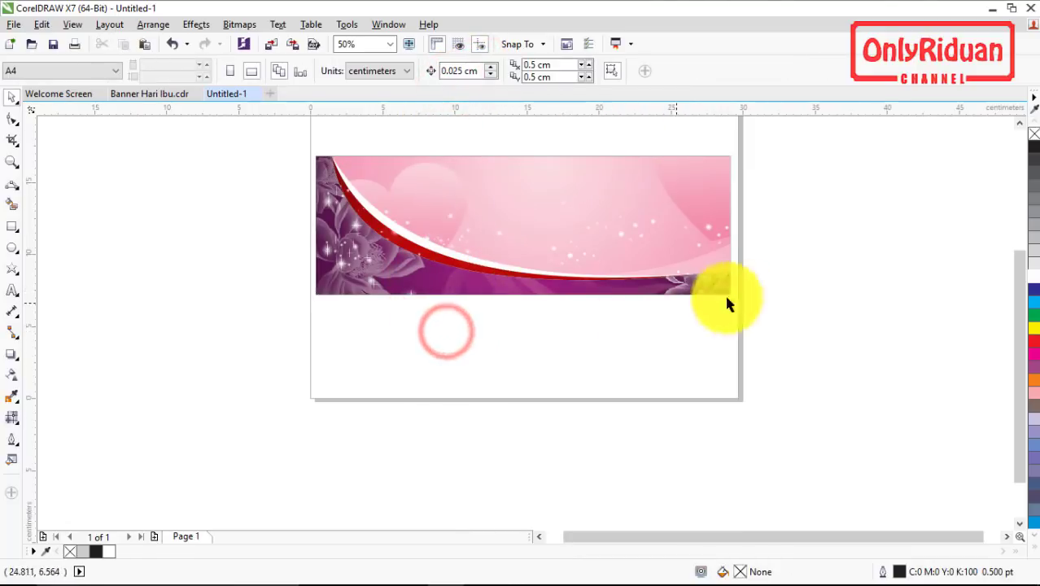
left_click(805, 281)
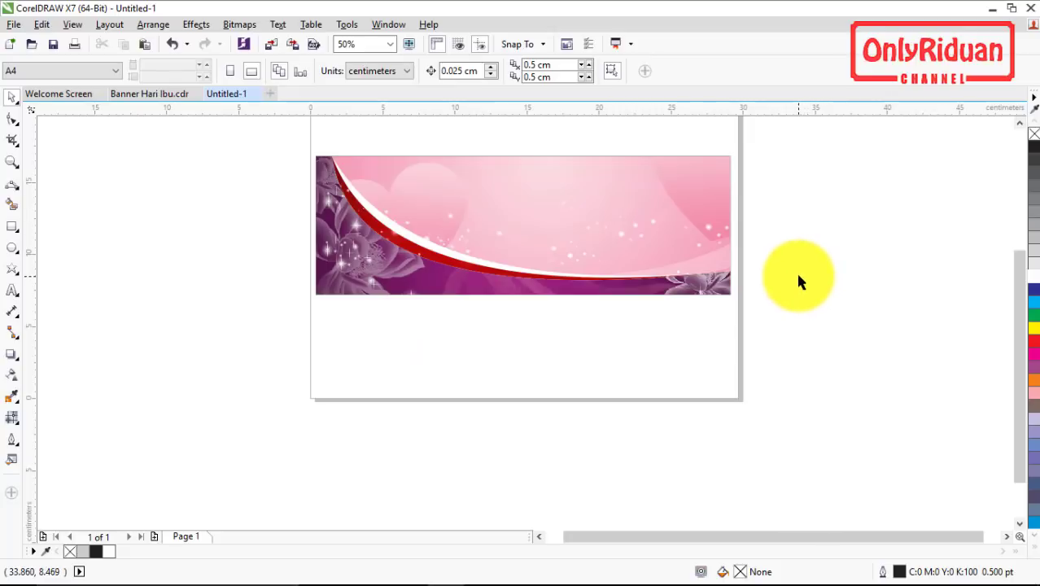
Import mothers-day-party-child-flower-bouquet-heart-shaped-ribbon-roses and place it about 7.8 cm wide at the banner's left end.
left_click(14, 25)
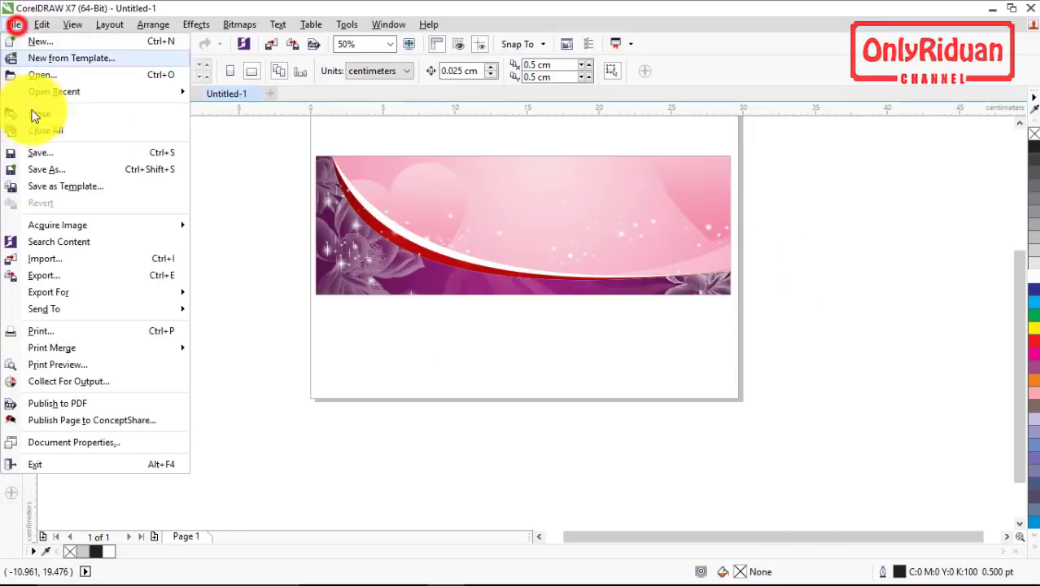
left_click(50, 257)
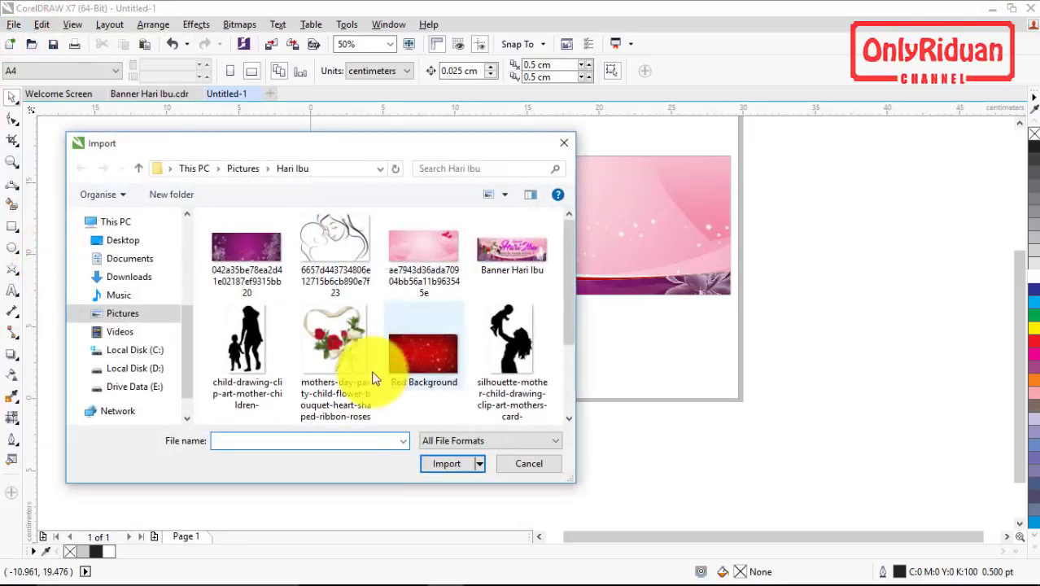
left_click(342, 340)
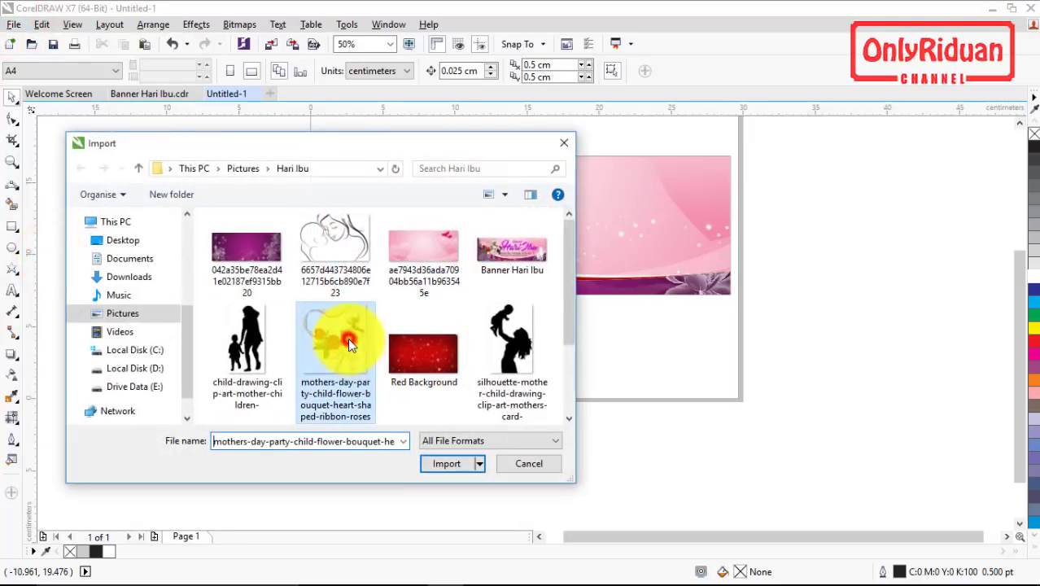
left_click(445, 462)
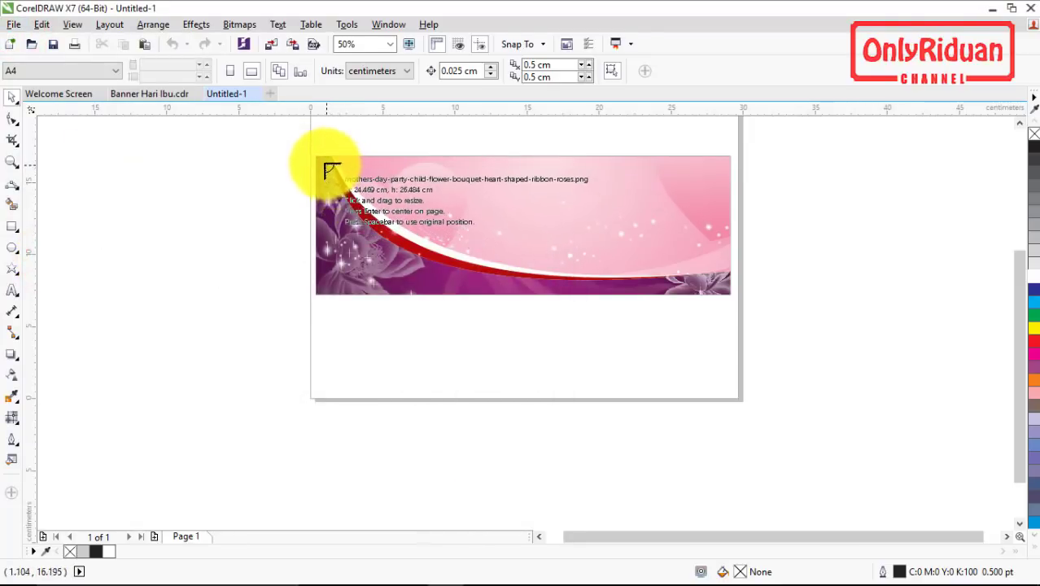
left_click_drag(325, 162, 450, 280)
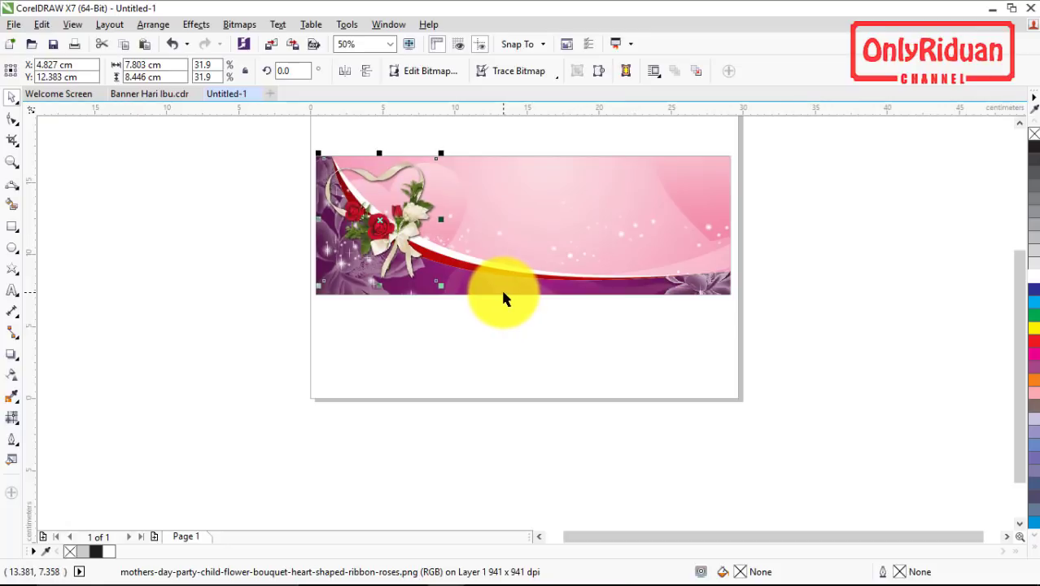
Import 6657d443734806e12715b6cb890e7f23 and vector-graphics-mother-child together, placing them at original size to the left of and below the banner.
left_click(15, 25)
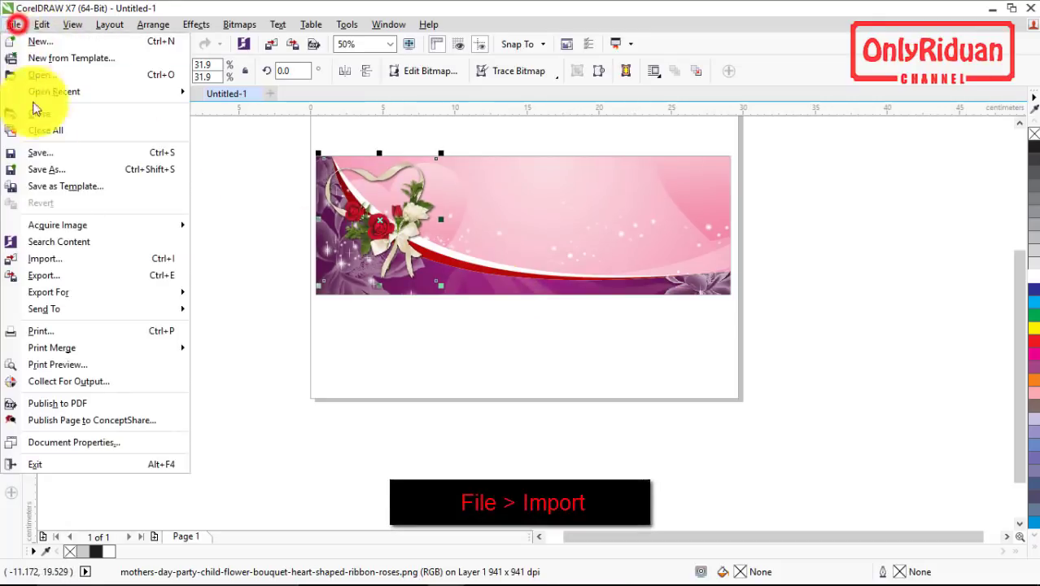
left_click(70, 257)
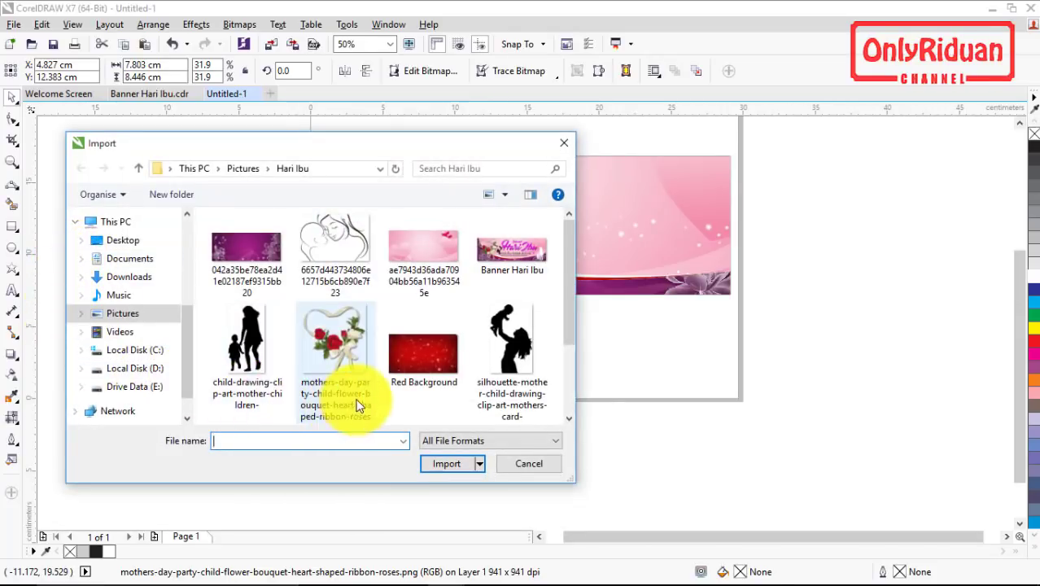
left_click(340, 236)
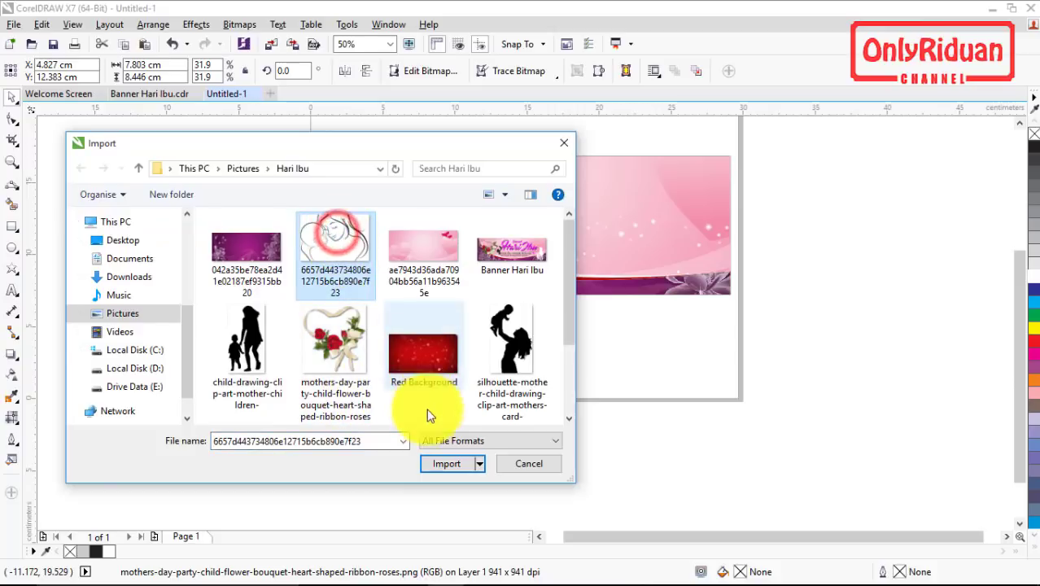
left_click_drag(572, 305, 567, 382)
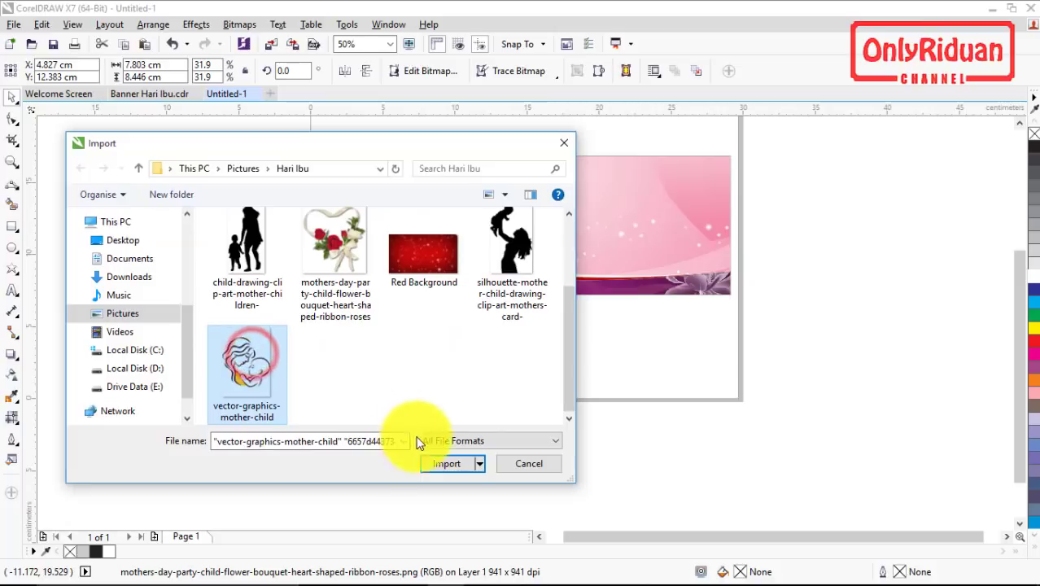
left_click(454, 463)
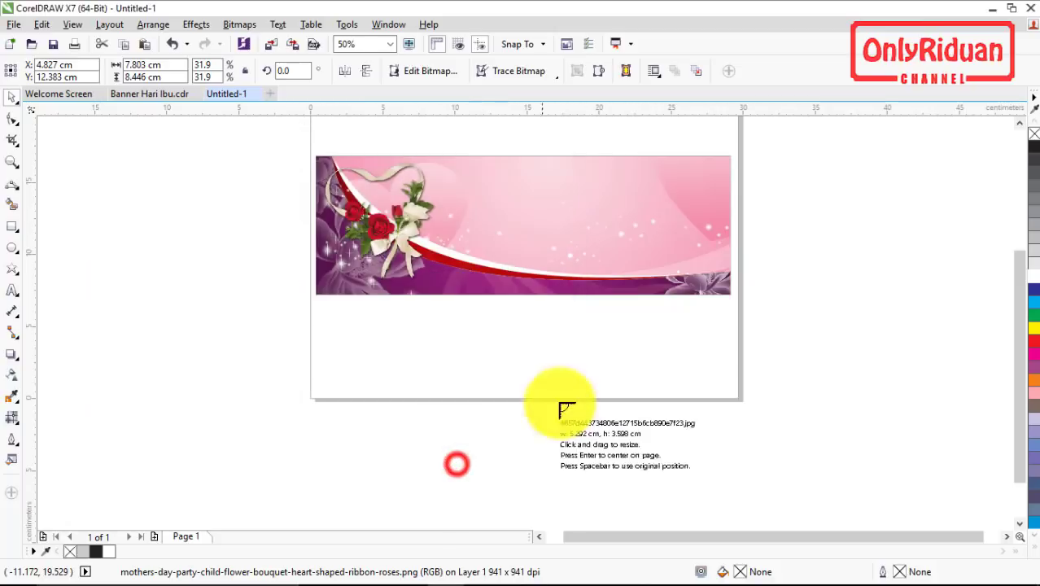
left_click(184, 216)
left_click(355, 320)
Shift the large mother-and-child graphic right below the banner, and move the small mother-and-baby line drawing onto the banner beside the rose bouquet.
left_click_drag(436, 406, 545, 373)
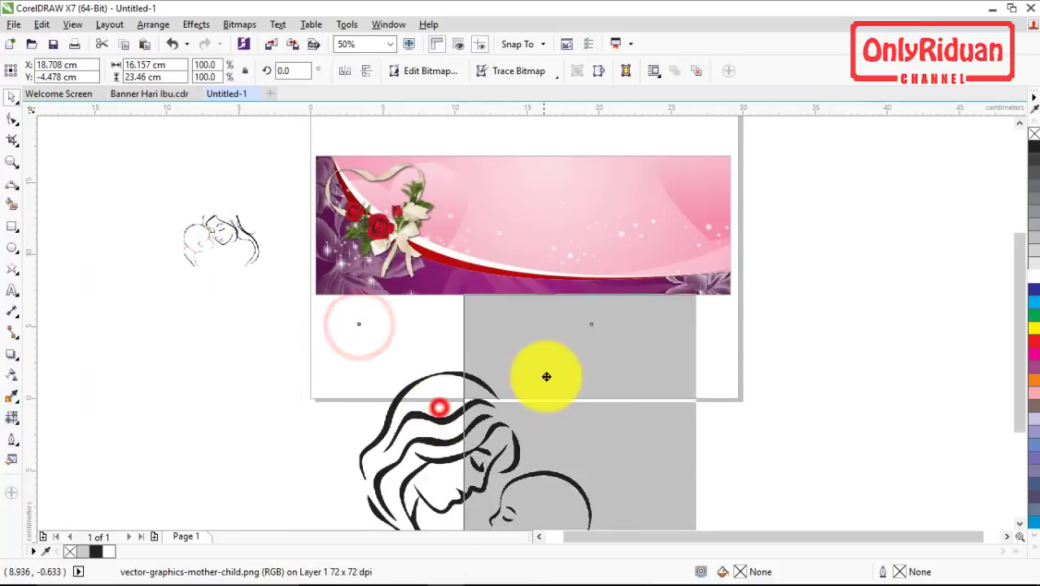
left_click(234, 232)
left_click_drag(207, 229, 557, 205)
scroll(574, 222, "up", 2)
scroll(575, 227, "down", 1)
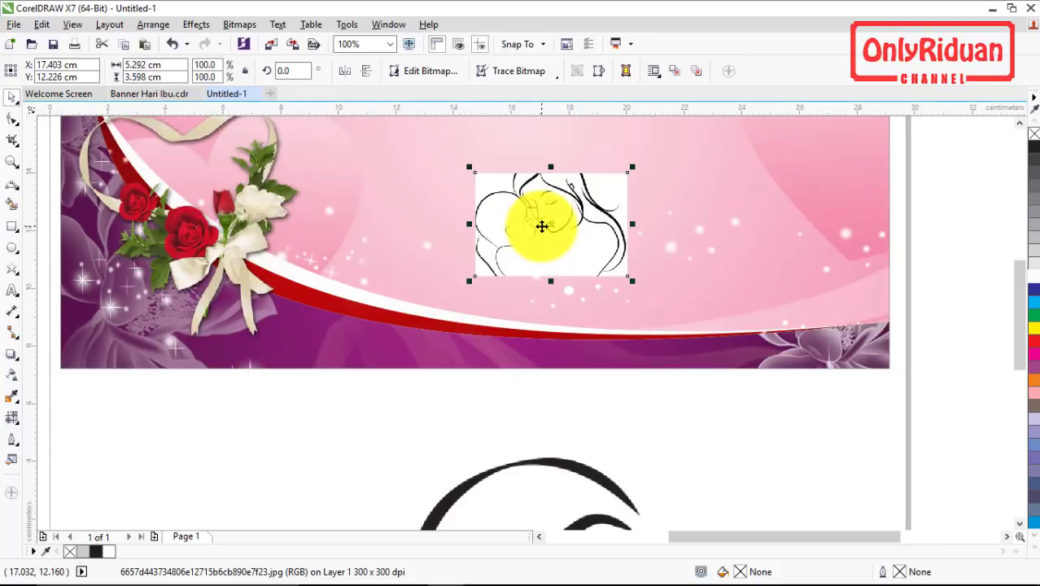
left_click_drag(537, 196, 355, 174)
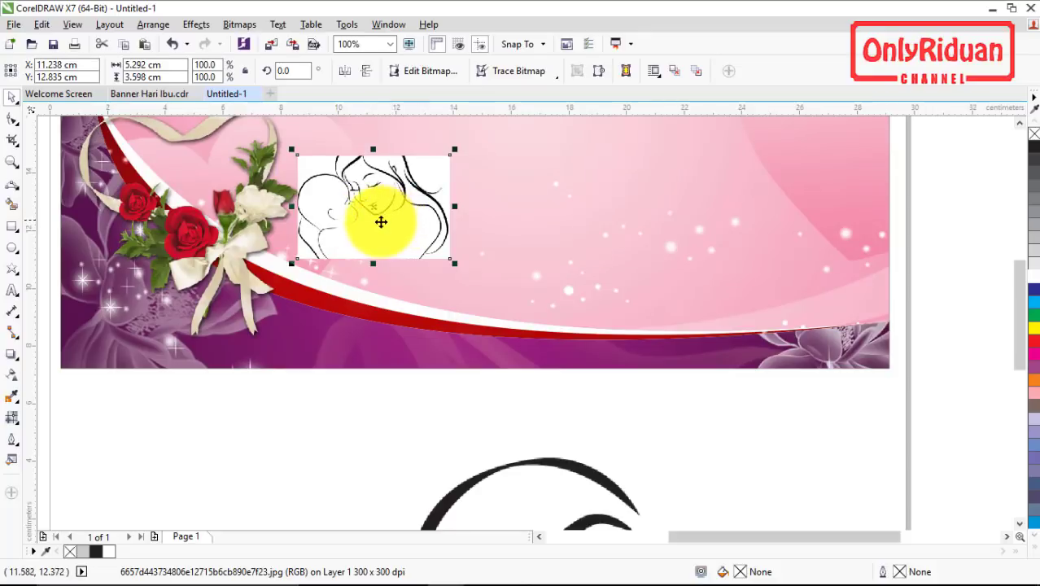
Quick Trace the small mother-and-baby line drawing and move the traced group to the right of the original bitmap for comparison.
left_click(518, 72)
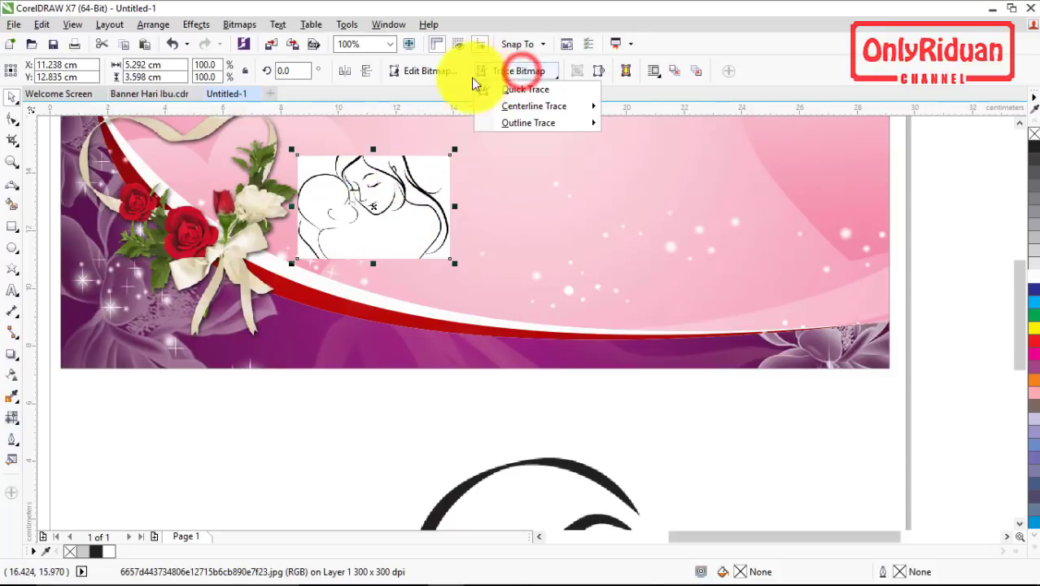
left_click(535, 92)
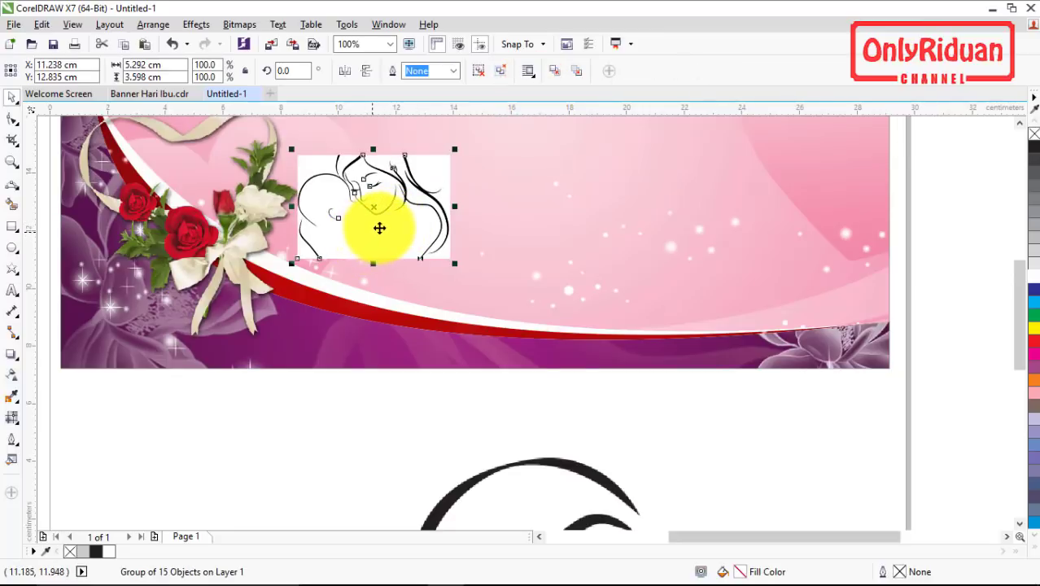
left_click_drag(379, 227, 526, 233)
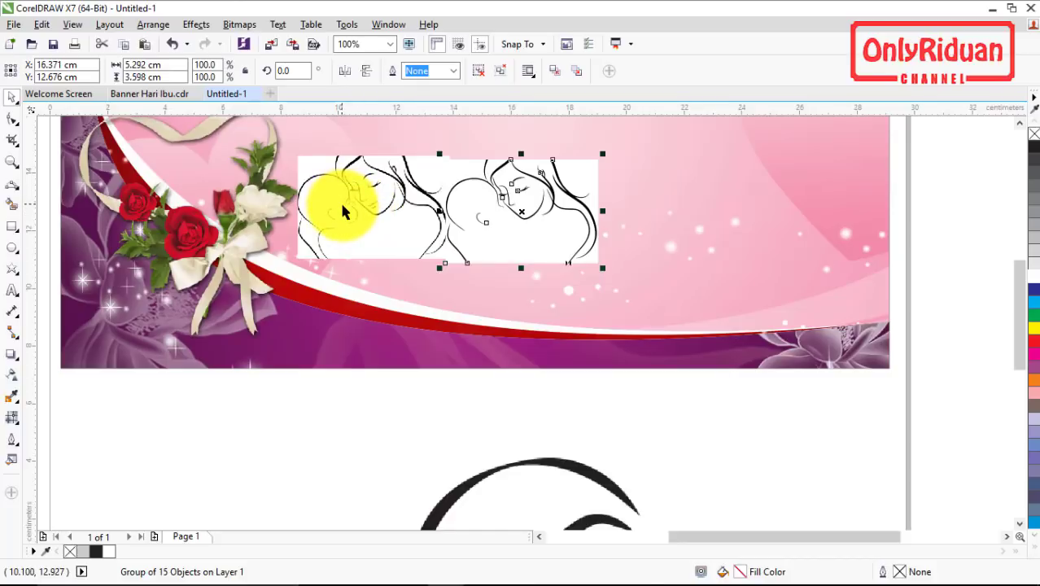
scroll(343, 212, "up", 1)
scroll(341, 204, "up", 1)
scroll(350, 200, "down", 1)
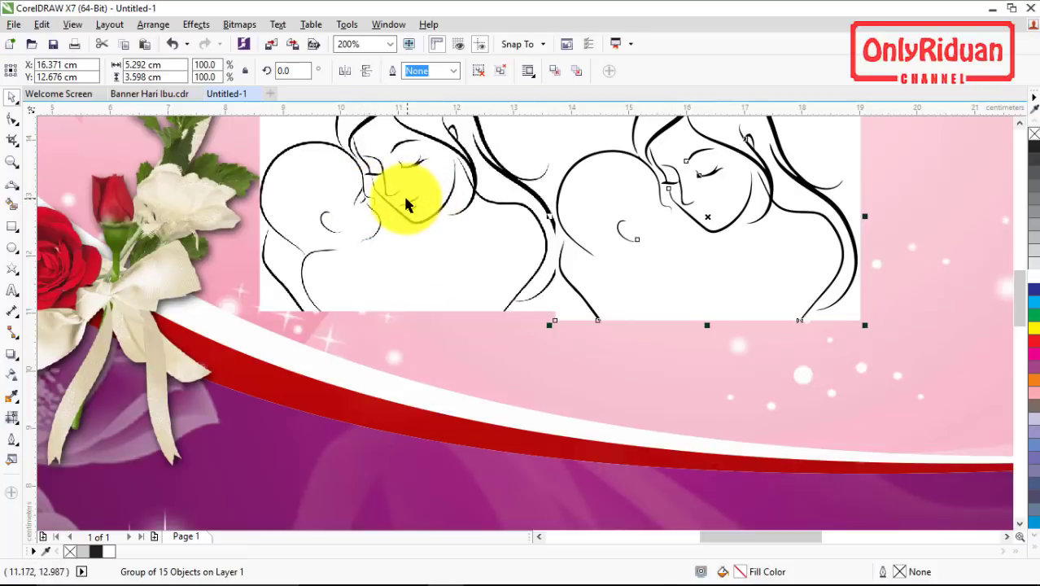
Delete the quick-traced group and retrace the small mother-and-baby bitmap with Outline Trace as a high quality image, background removed.
scroll(504, 204, "down", 1)
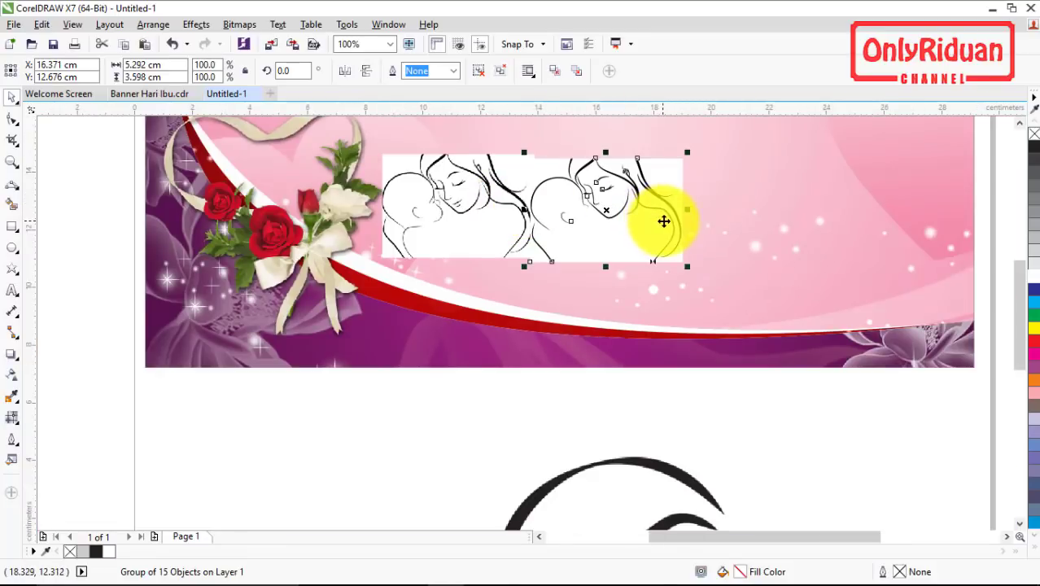
key("Delete")
left_click(476, 220)
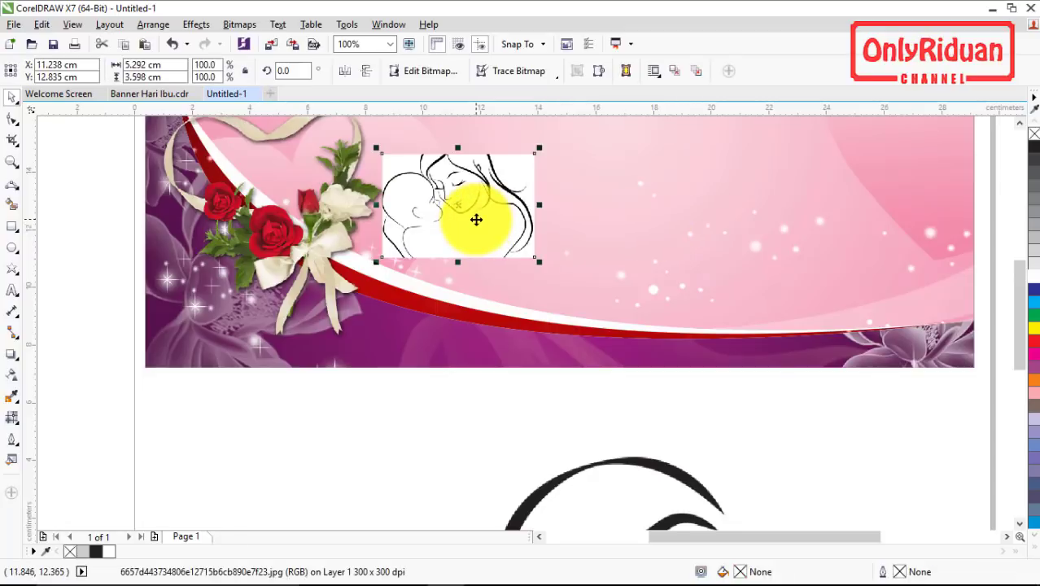
left_click(525, 75)
mouse_move(518, 130)
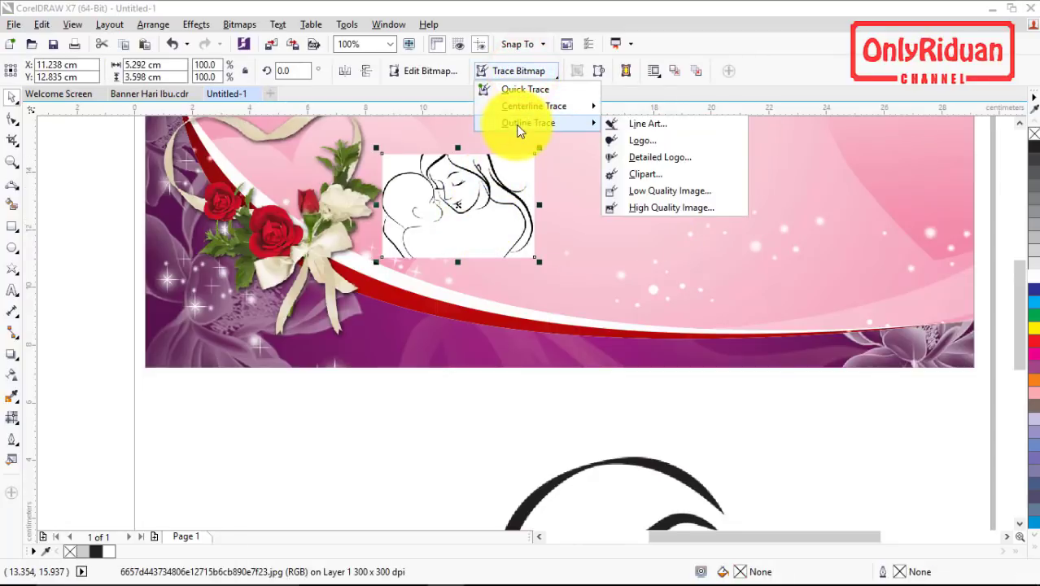
left_click(674, 209)
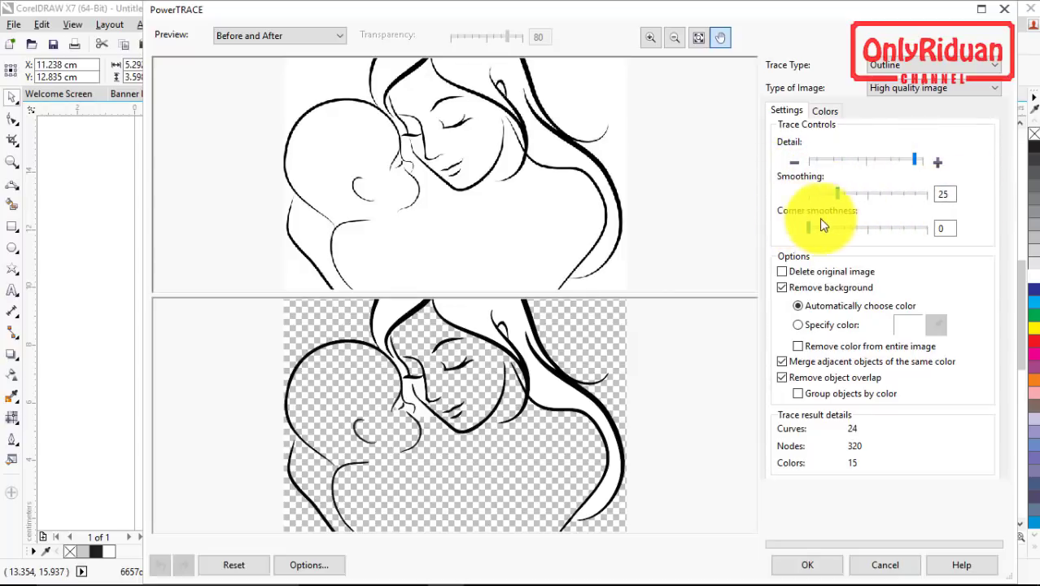
left_click(814, 568)
Move the original mother-and-baby bitmap off its traced copy and delete it.
mouse_move(511, 214)
left_mouse_down()
mouse_move(558, 214)
mouse_move(486, 218)
left_mouse_up()
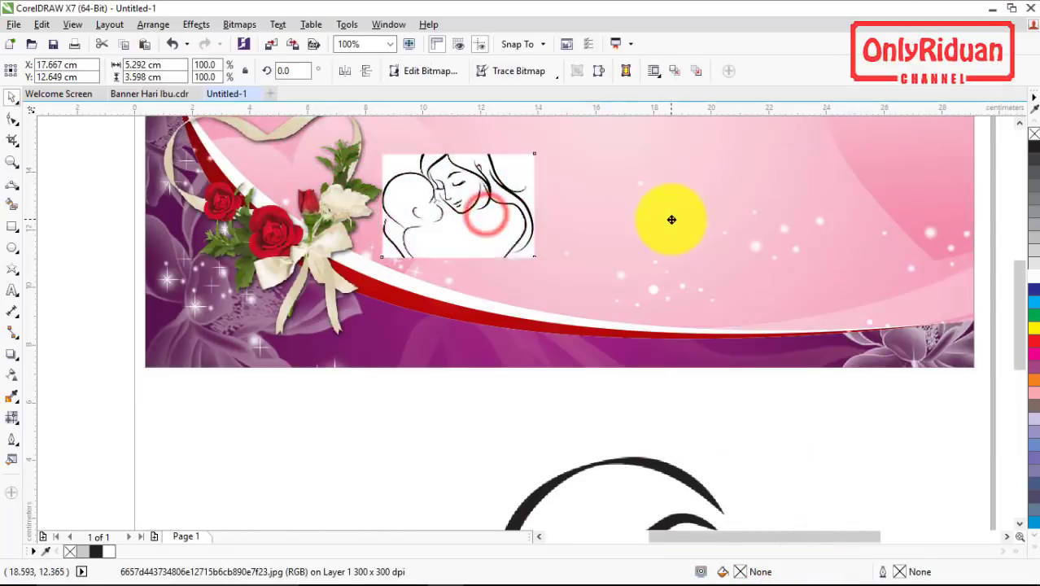
left_click_drag(671, 220, 671, 220)
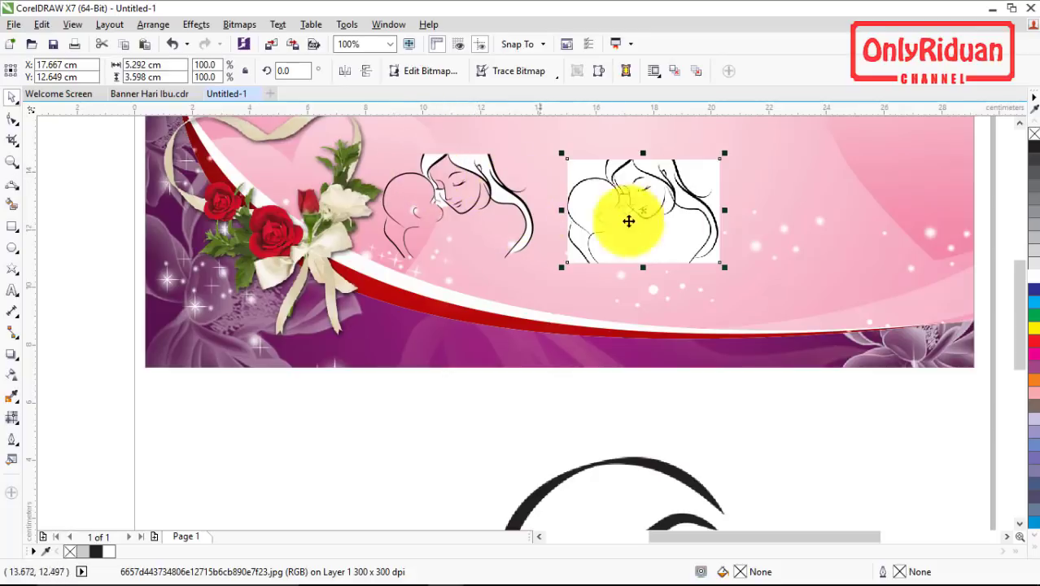
left_click_drag(672, 198, 687, 181)
key("Delete")
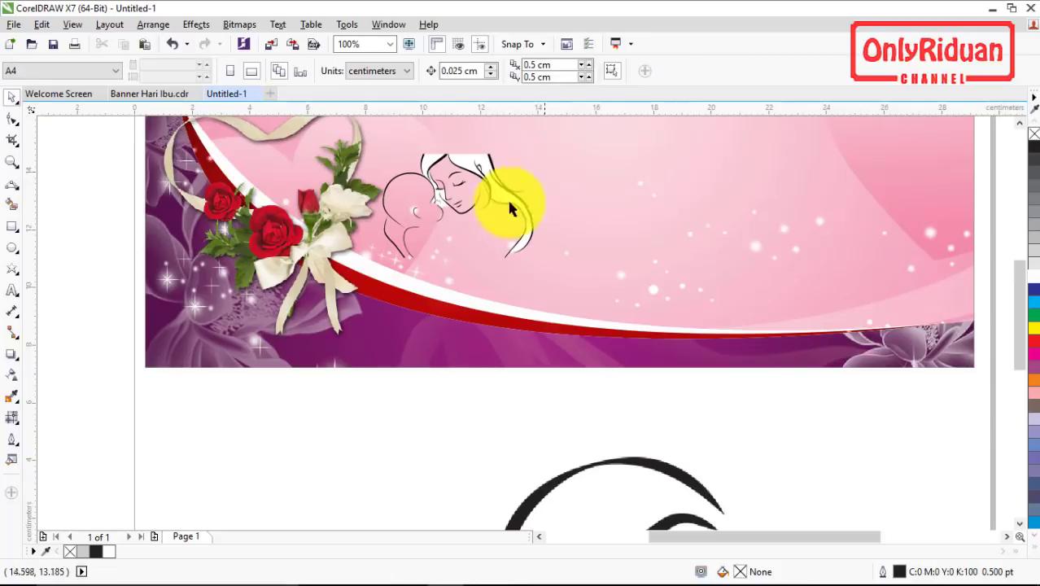
Ungroup the traced mother-and-baby drawing and delete its white fill shapes in the hair, in the ear and between the faces.
scroll(432, 163, "up", 2)
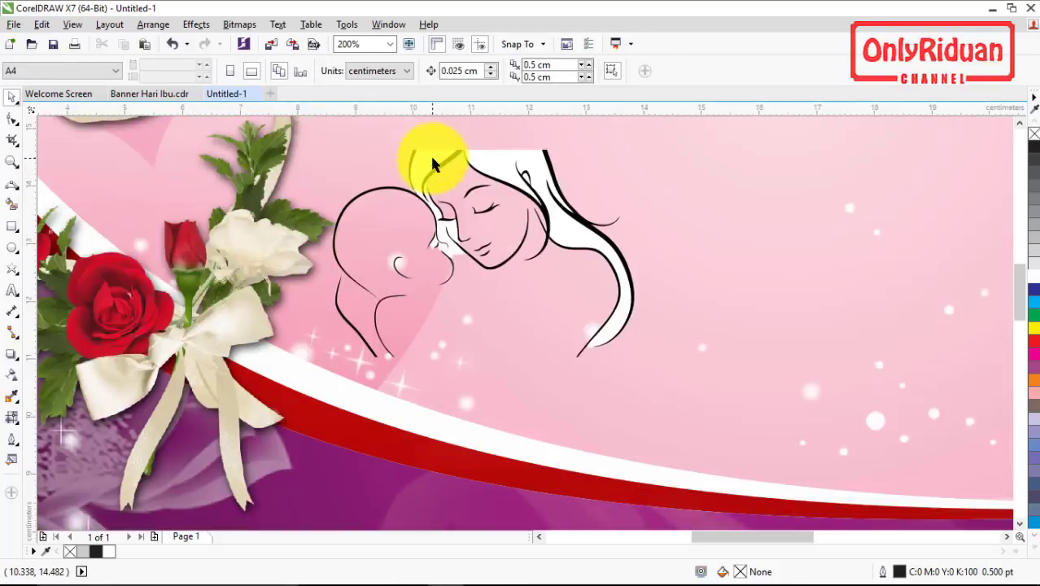
left_click(431, 167)
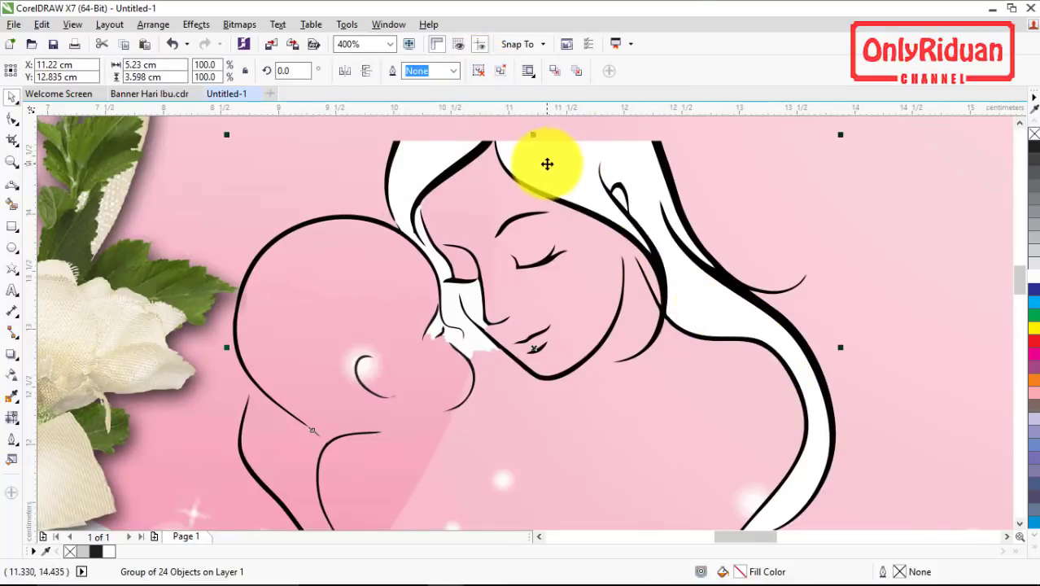
left_click(480, 72)
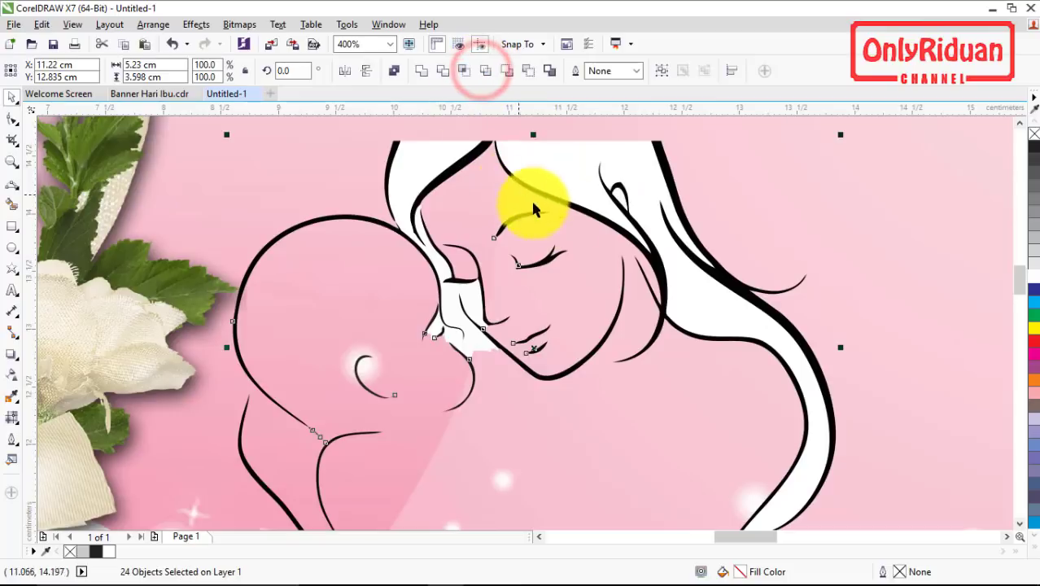
left_click(931, 223)
left_click(562, 164)
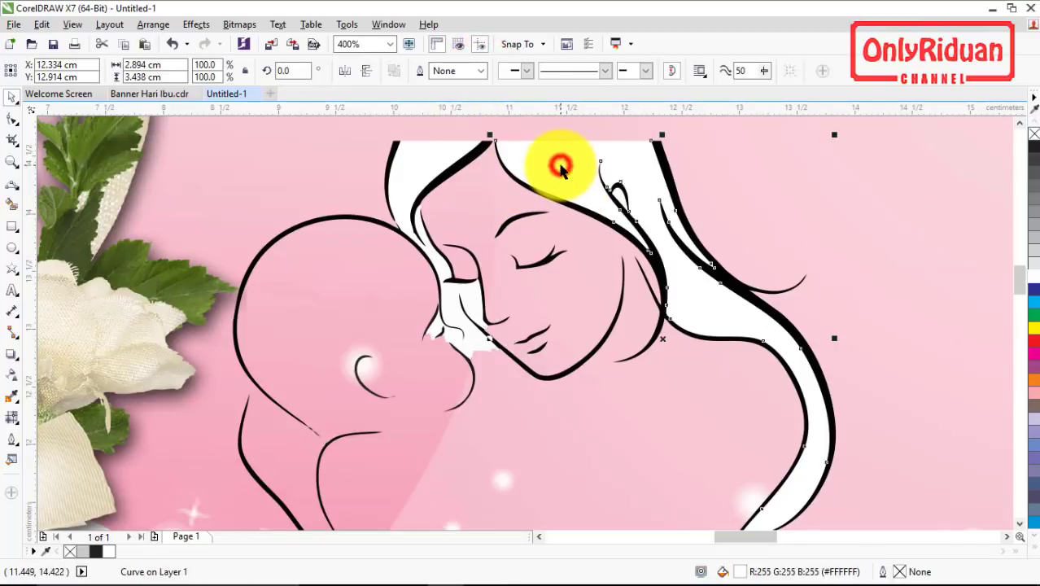
key("Delete")
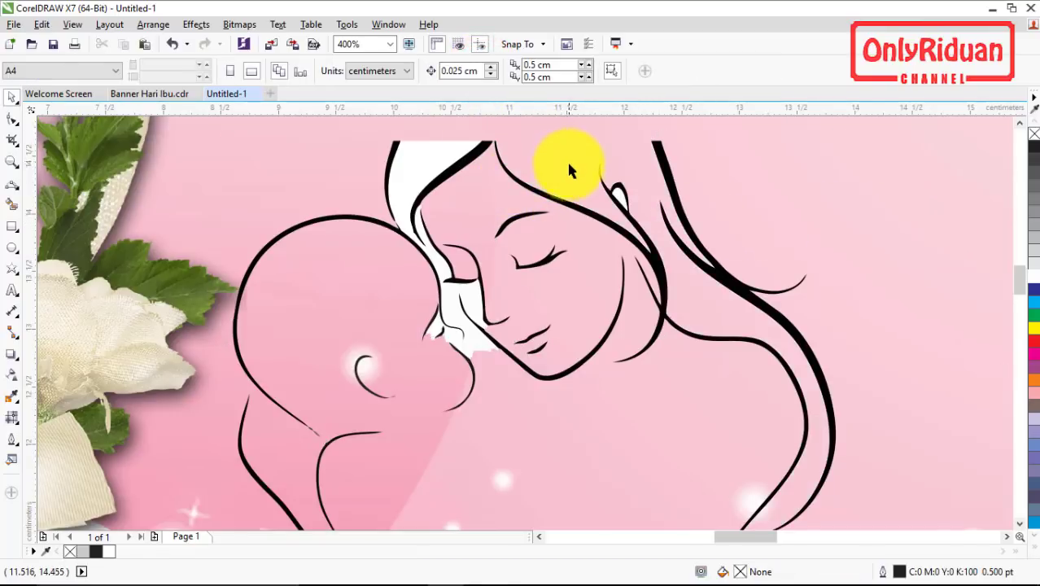
left_click(622, 199)
key("Delete")
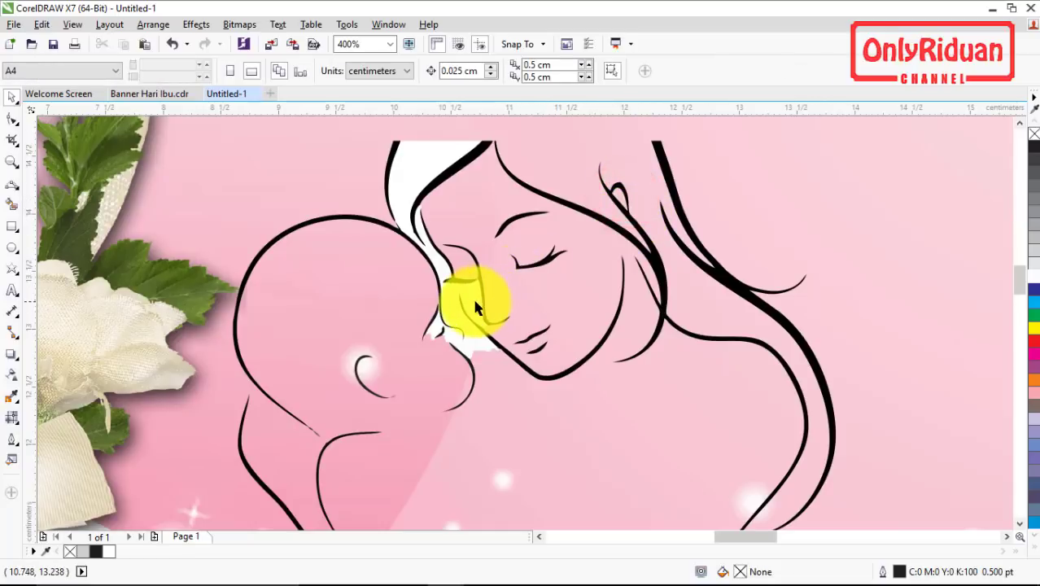
left_click(476, 307)
key("Delete")
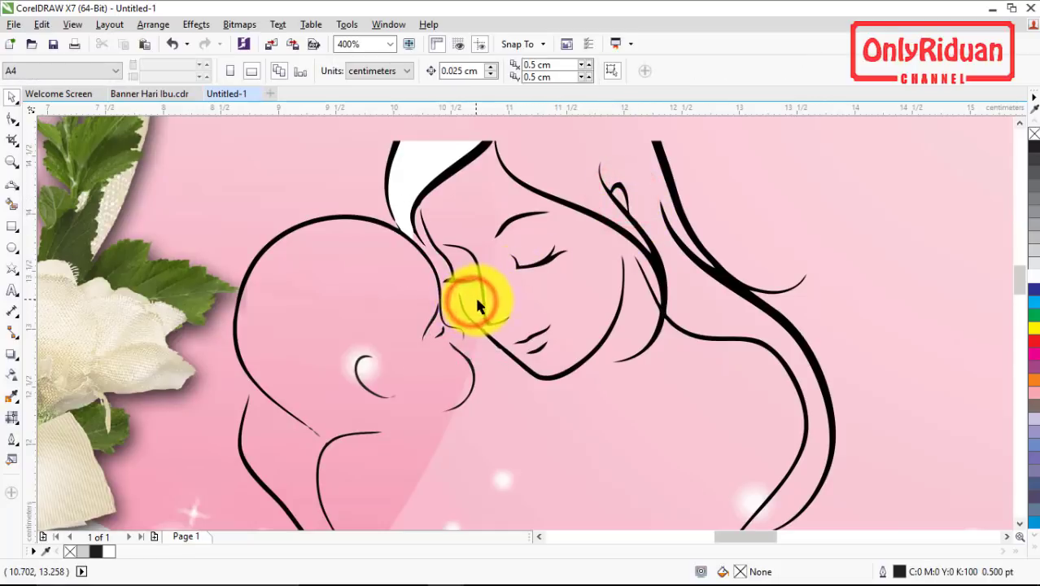
left_click(407, 177)
key("Delete")
Group the remaining traced mother-and-baby curves and fit the group inside the heart-shaped ribbon at about 3.4 cm wide.
scroll(497, 197, "down", 2)
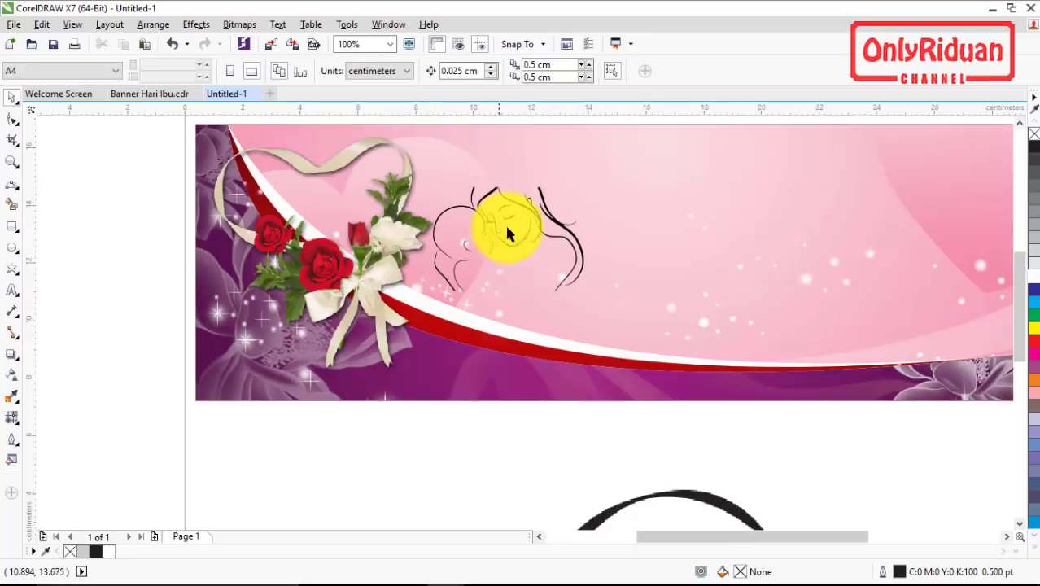
left_click(1020, 125)
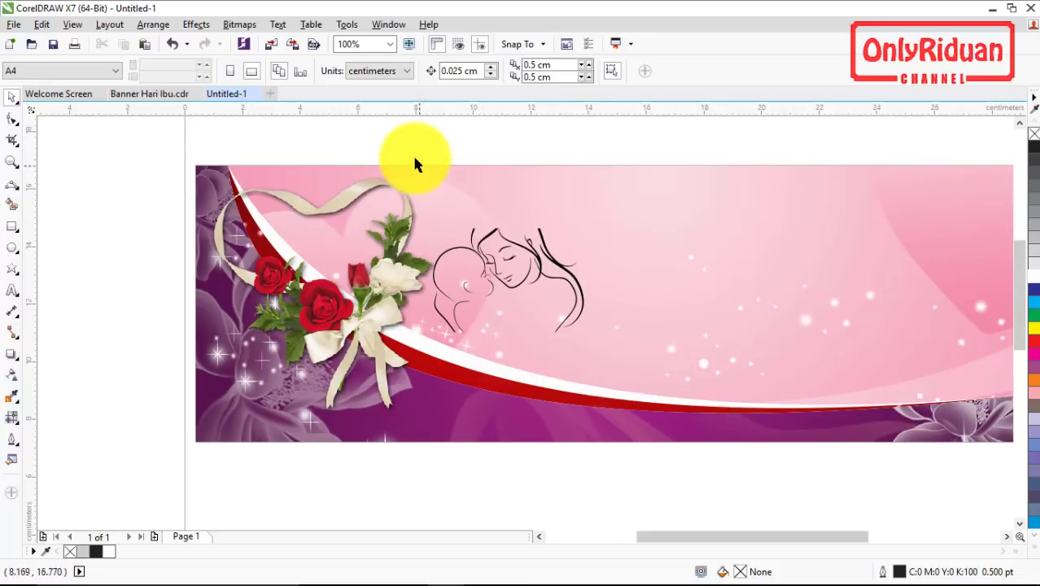
left_click_drag(392, 146, 611, 353)
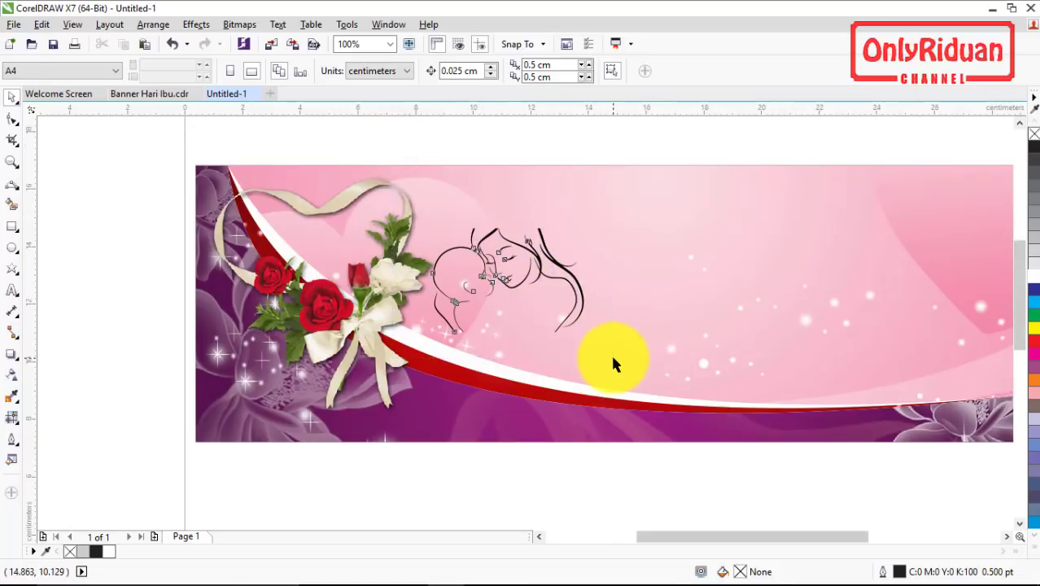
left_click(473, 130)
left_click_drag(396, 132, 623, 365)
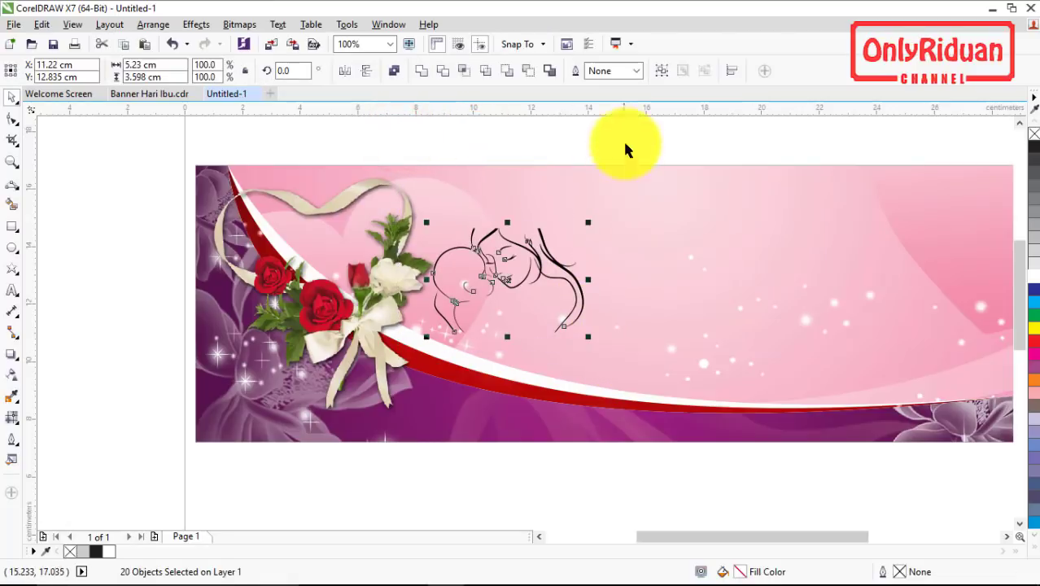
left_click(663, 71)
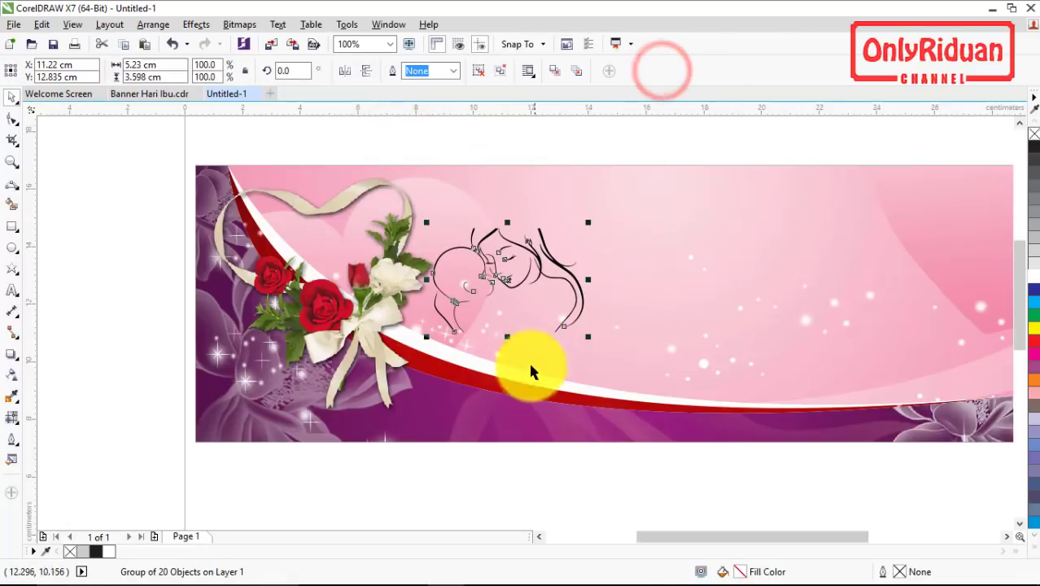
left_click_drag(587, 339, 535, 301)
left_click_drag(481, 262, 323, 249)
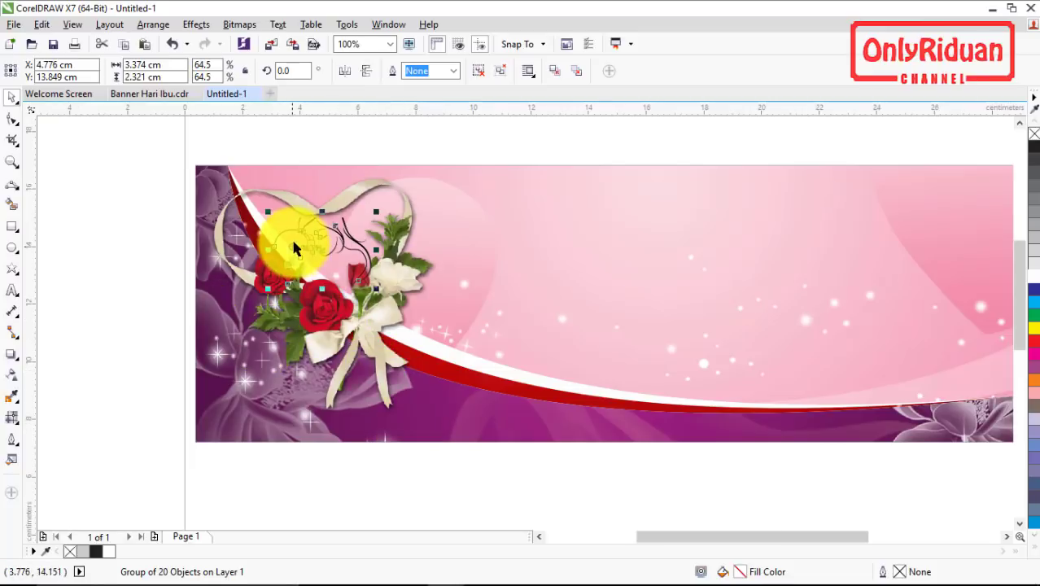
Sample the dark purple #5A134F from the banner background with the Color Eyedropper and fill one of the mother's hair strands with it.
scroll(294, 248, "up", 1)
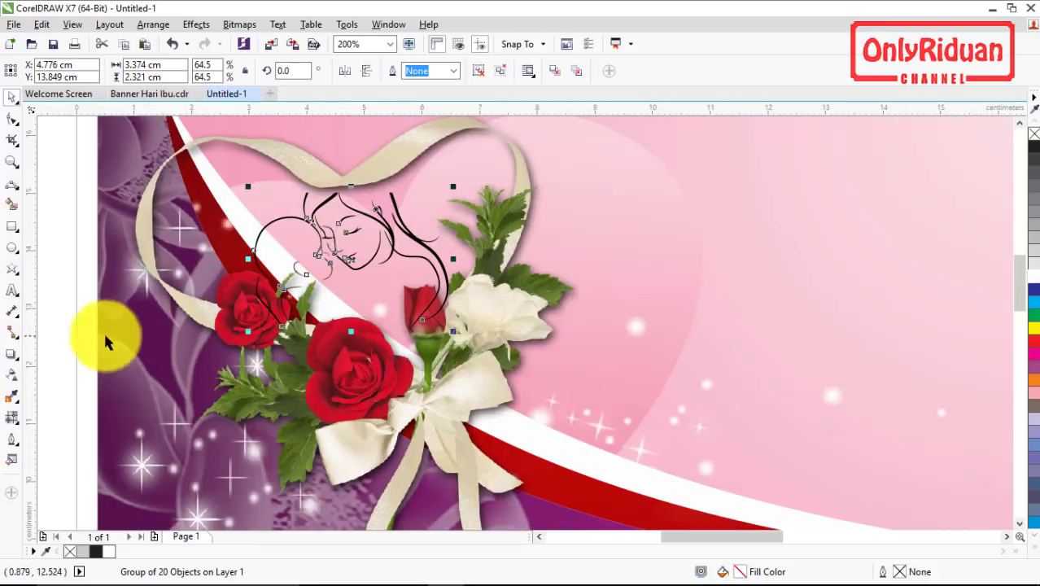
left_click(11, 396)
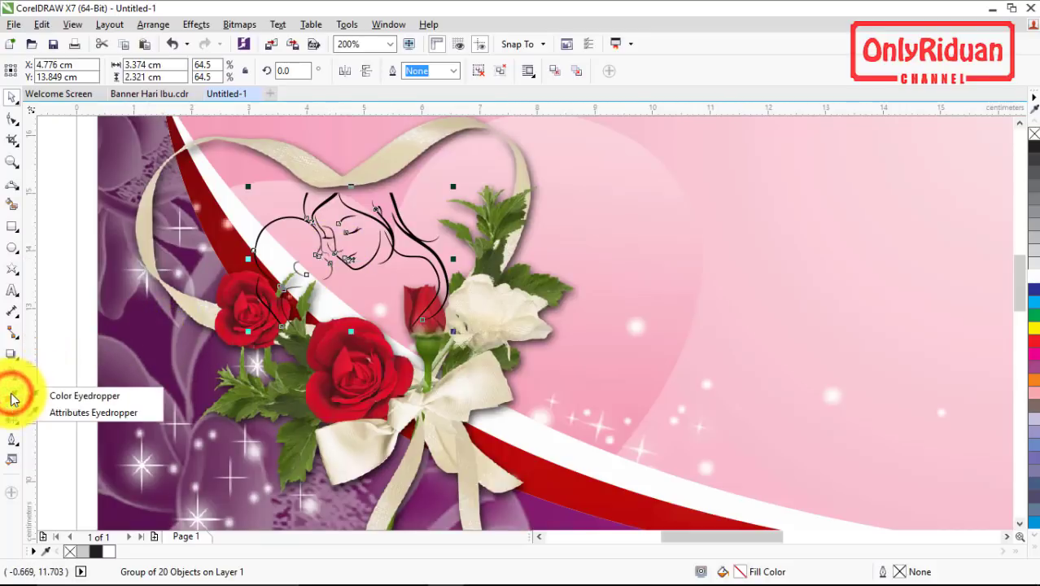
left_click(75, 397)
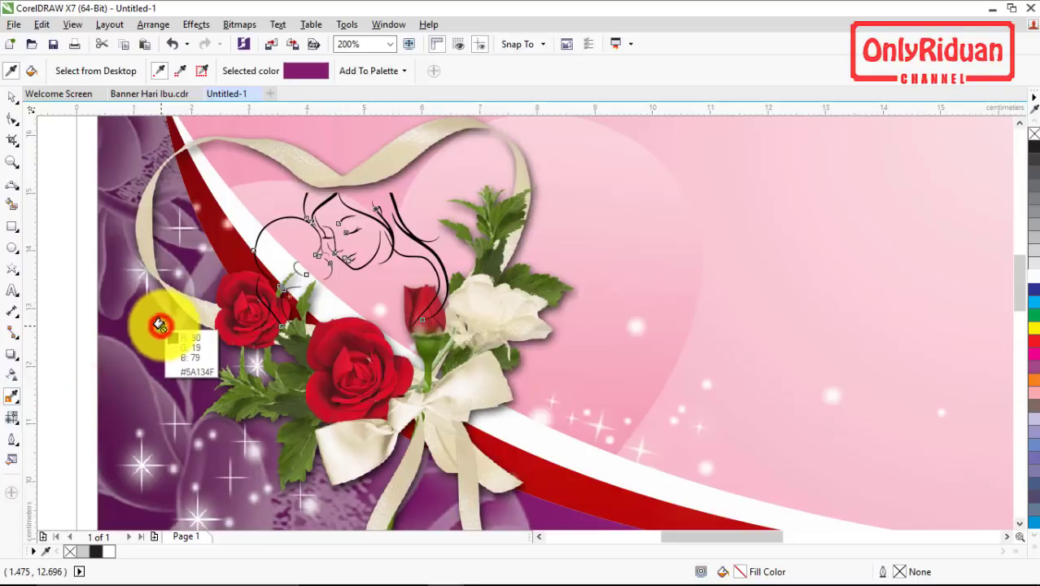
left_click(160, 325)
scroll(326, 216, "up", 5)
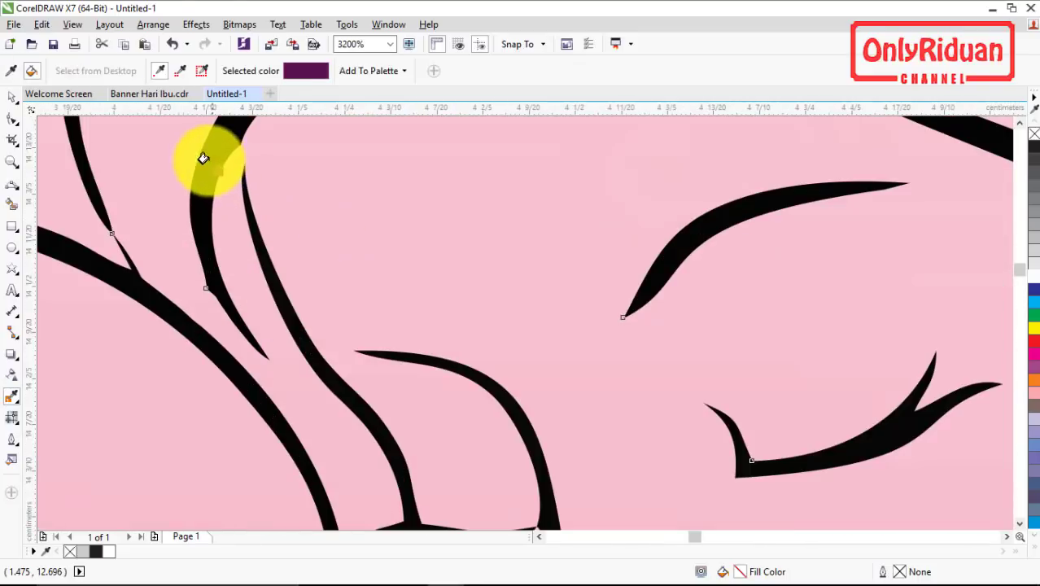
left_click(201, 155)
scroll(208, 159, "down", 4)
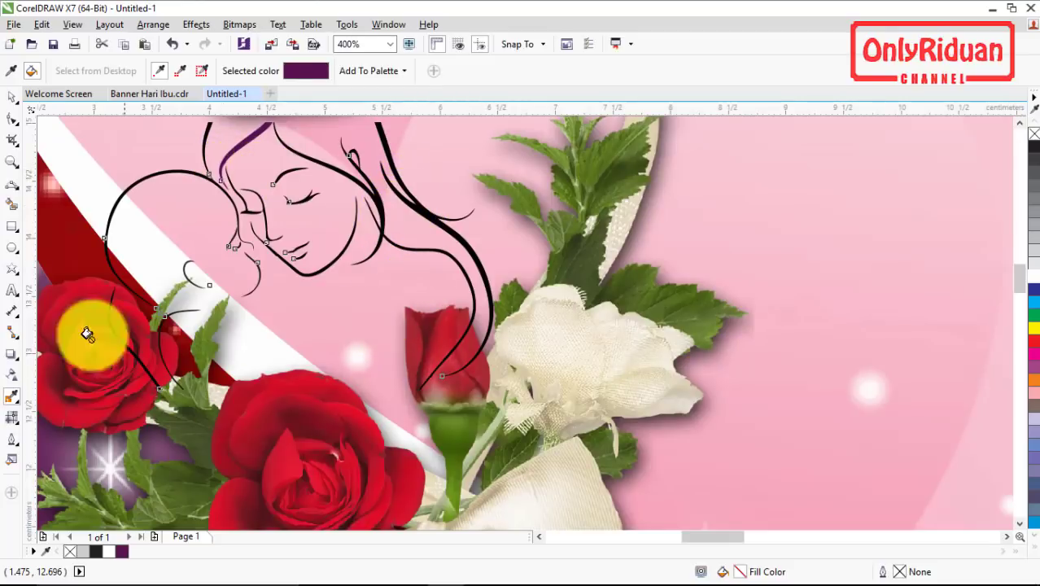
Fill the whole mother-and-baby line drawing group with the sampled purple #5A134F.
left_click(13, 96)
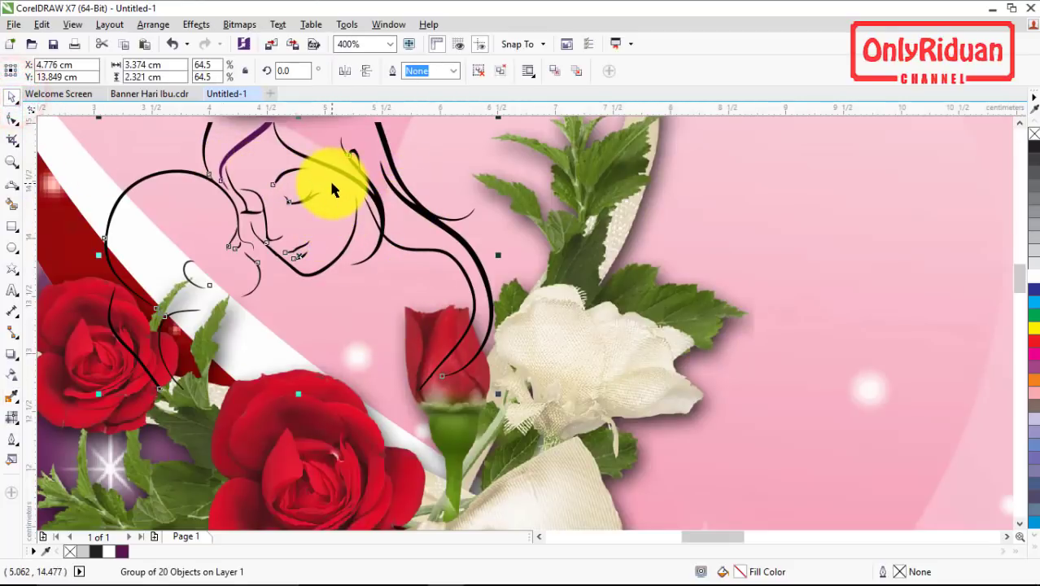
left_click(765, 240)
left_click(436, 219)
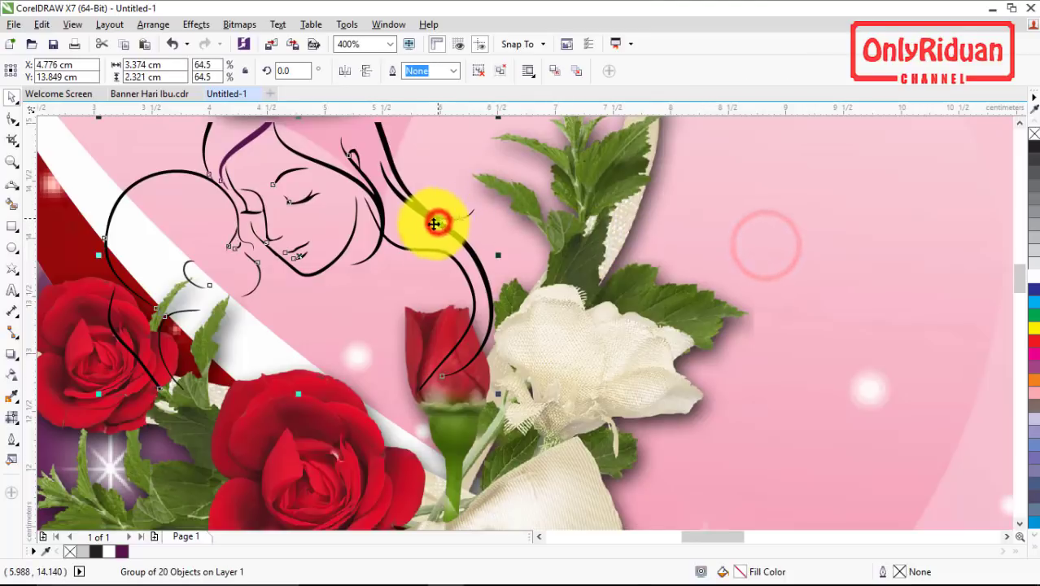
left_click(120, 552)
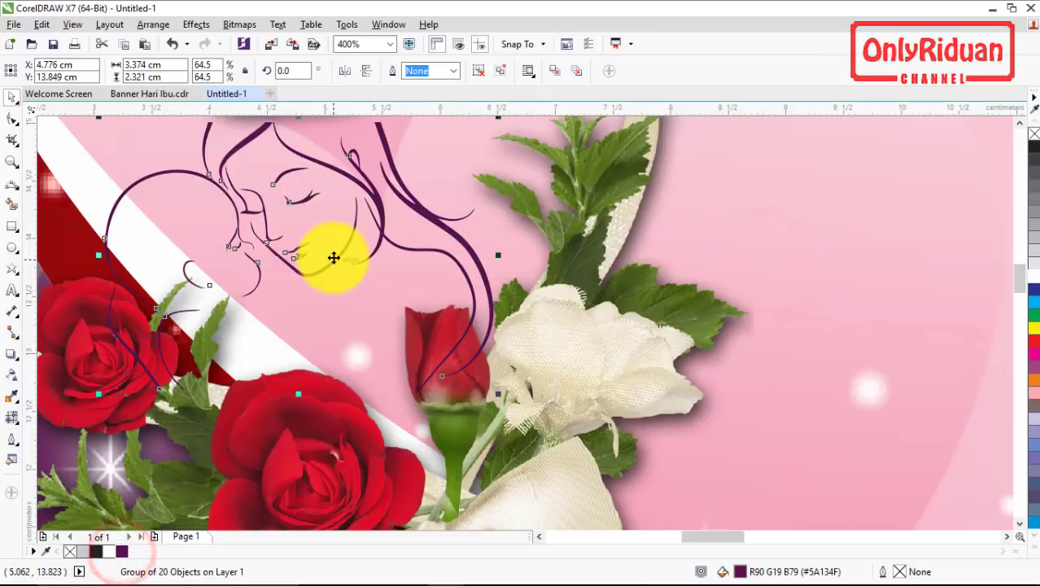
Move the large vector-graphics-mother-child bitmap to the blank area left of the banner and Quick Trace it.
scroll(336, 261, "down", 1)
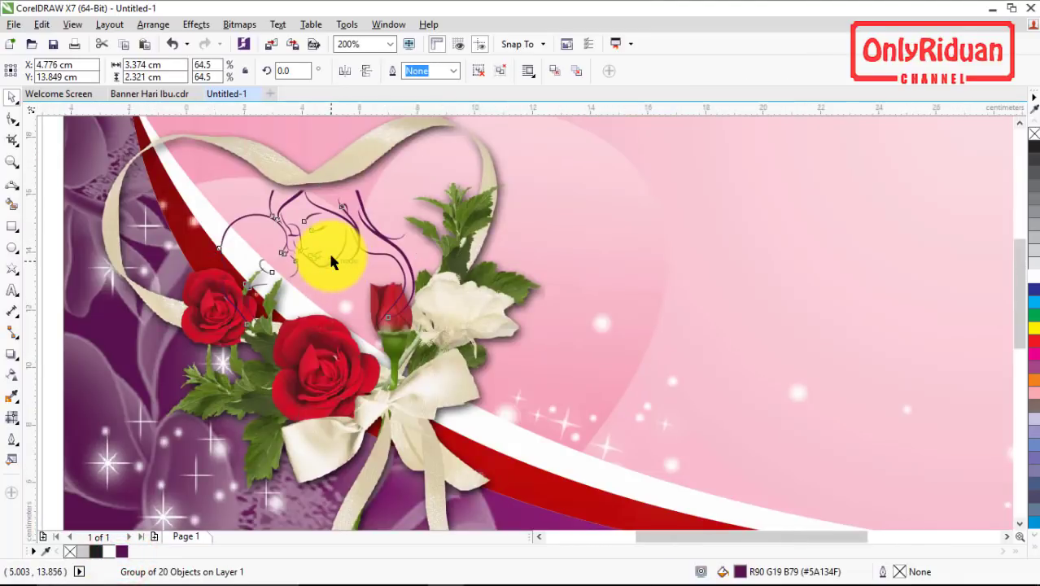
scroll(329, 257, "down", 1)
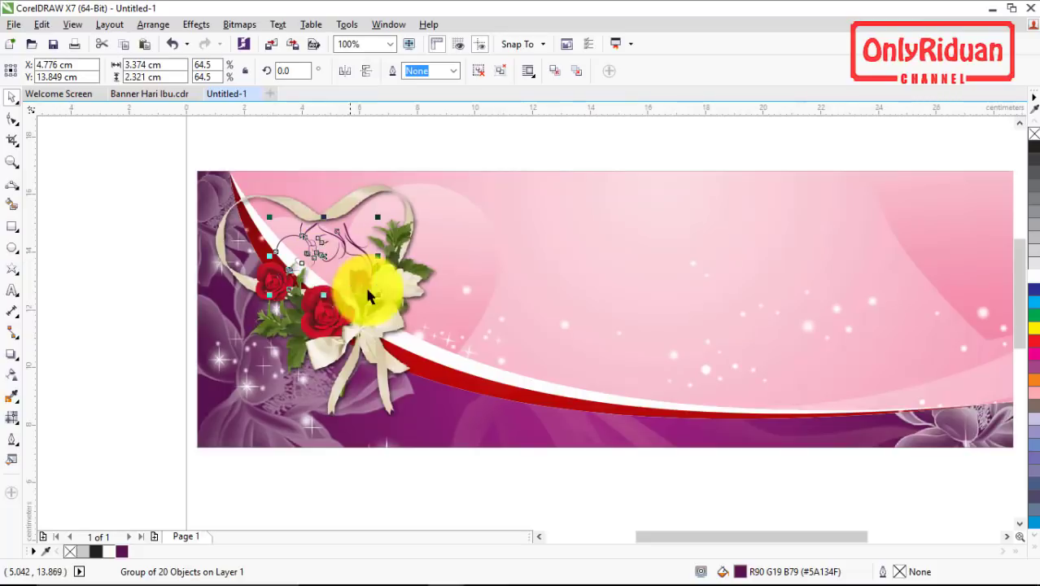
left_click(1007, 536)
left_click(1007, 536)
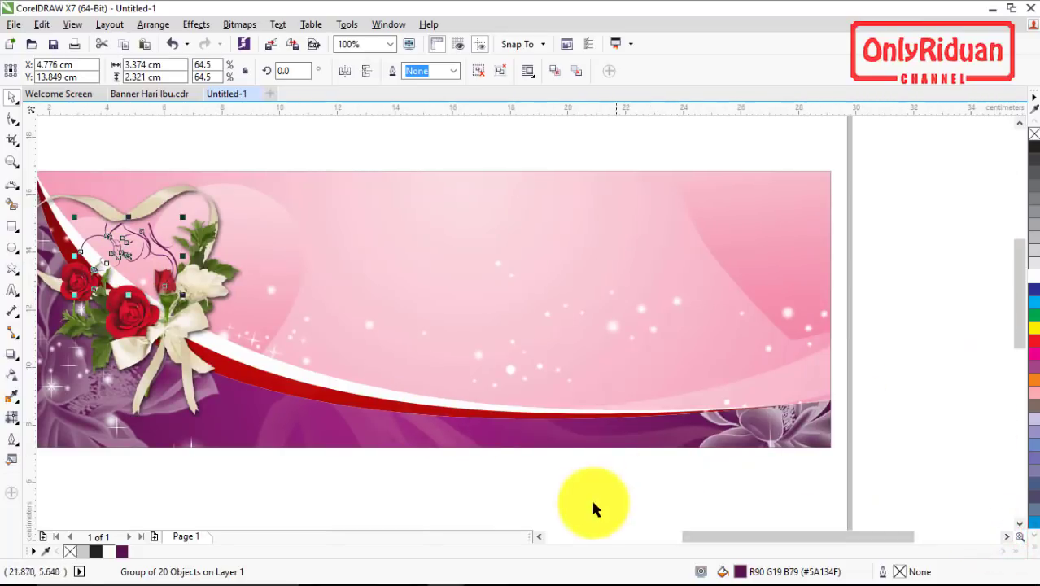
left_click(539, 536)
scroll(528, 445, "down", 1)
left_click_drag(553, 504, 574, 274)
left_click_drag(581, 352, 624, 307)
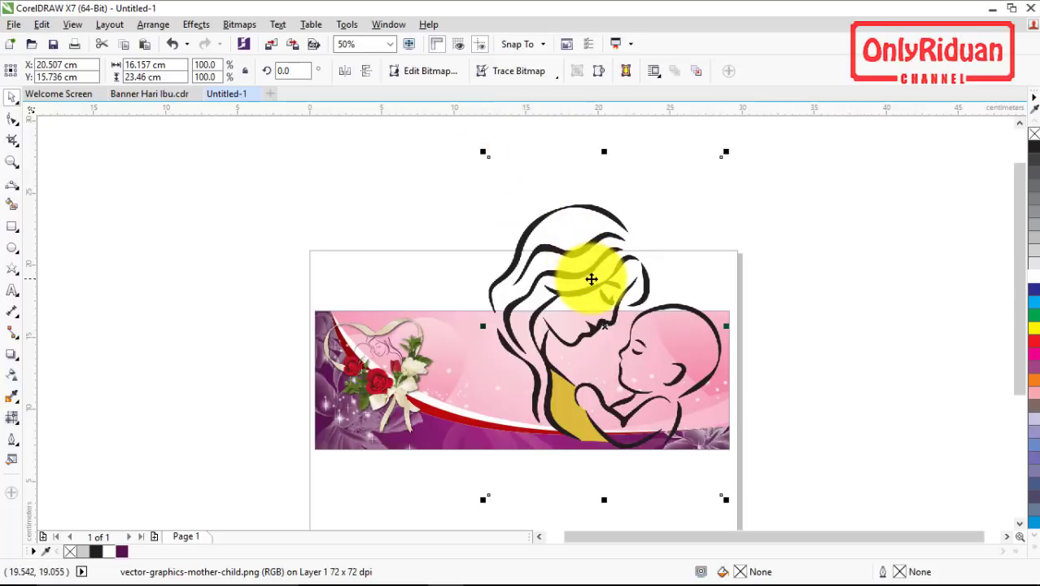
left_click_drag(588, 275, 176, 259)
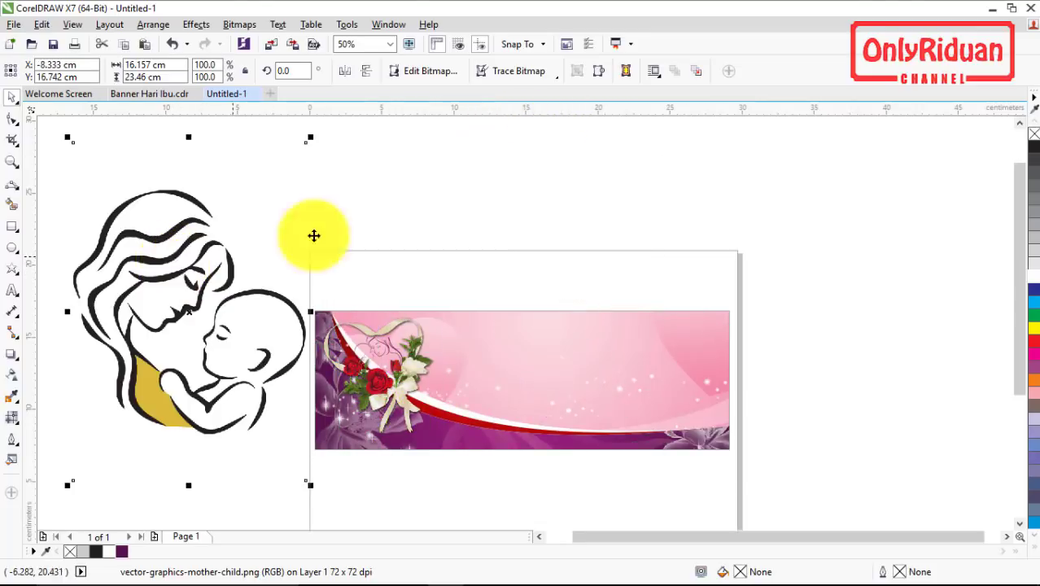
left_click(512, 71)
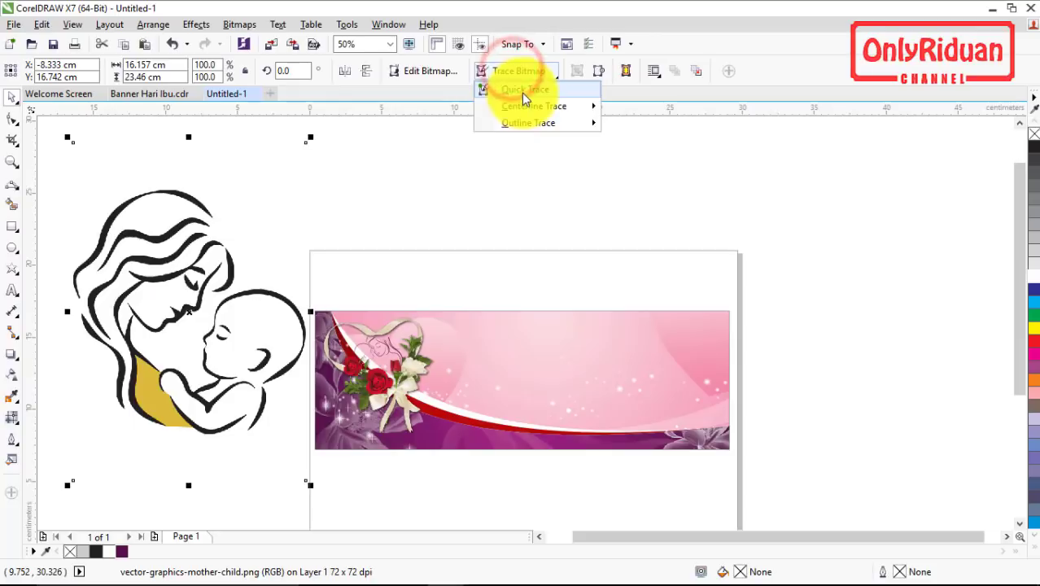
left_click(521, 91)
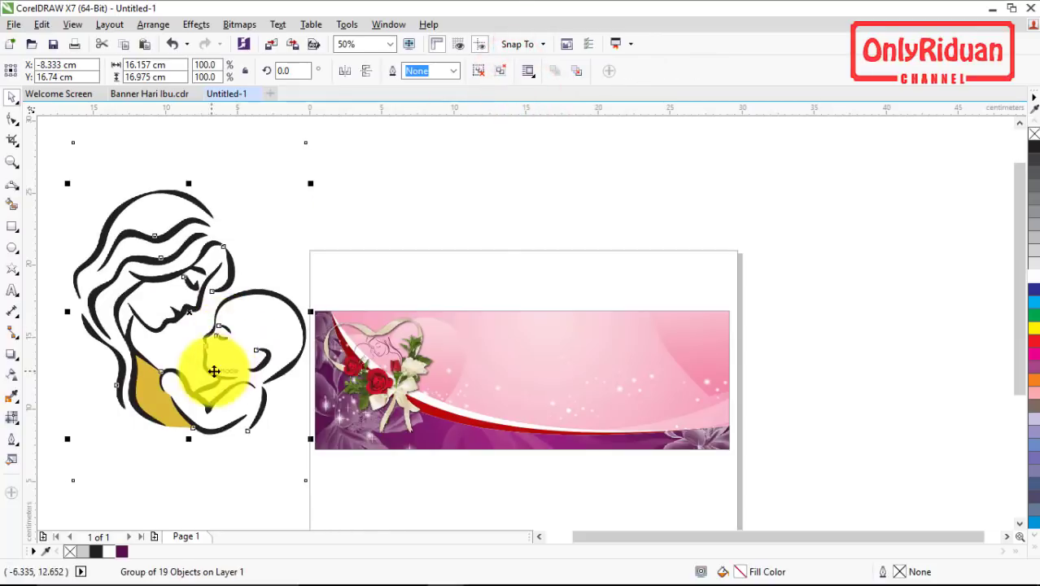
Move the traced mother-and-child group onto the banner and delete the original vector-graphics-mother-child bitmap.
left_click_drag(188, 313, 572, 316)
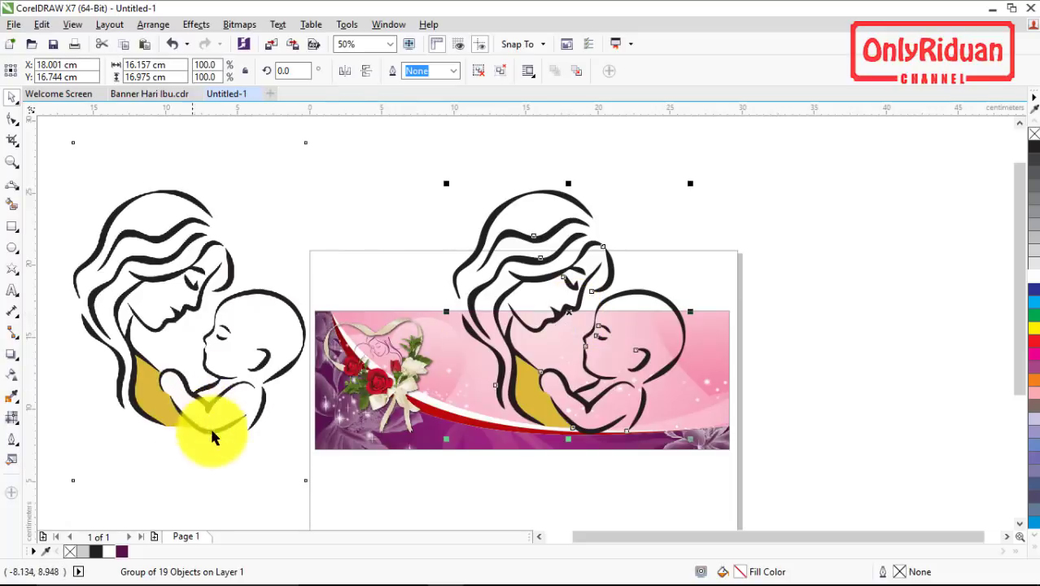
left_click(151, 402)
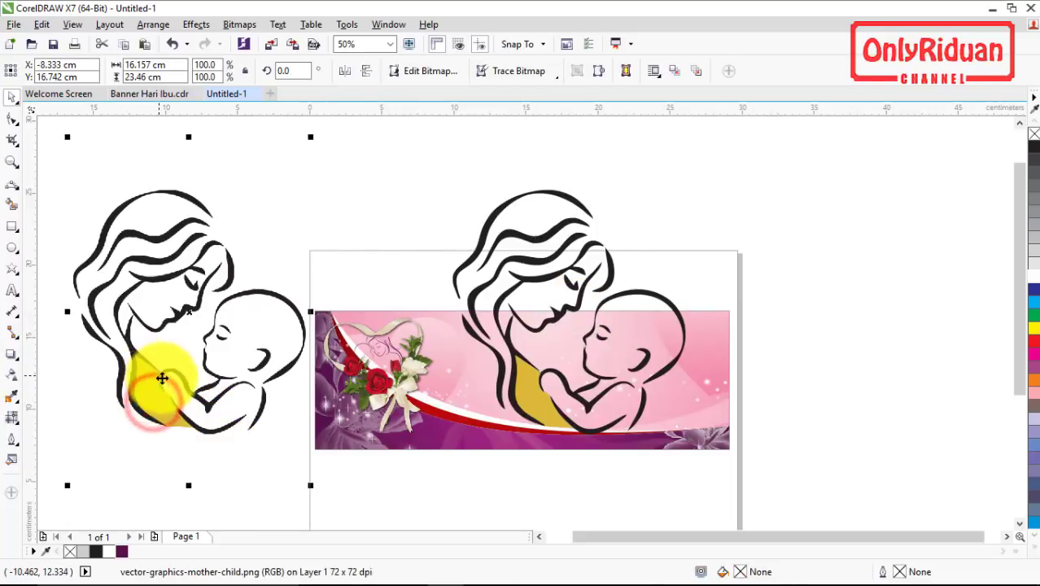
key("Delete")
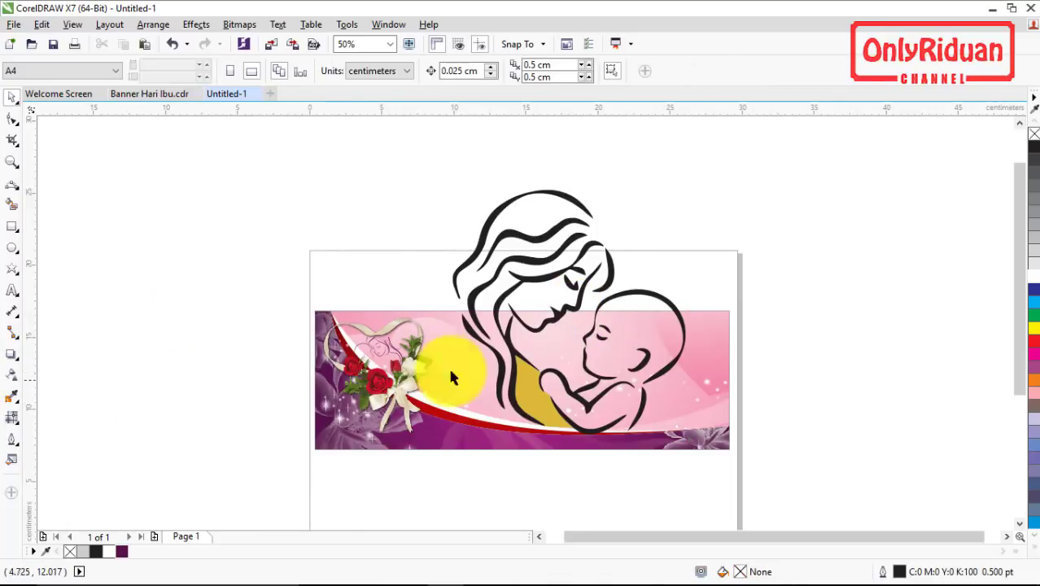
Ungroup the traced mother-and-child artwork and delete its yellow-gold clothing shape.
left_click(539, 285)
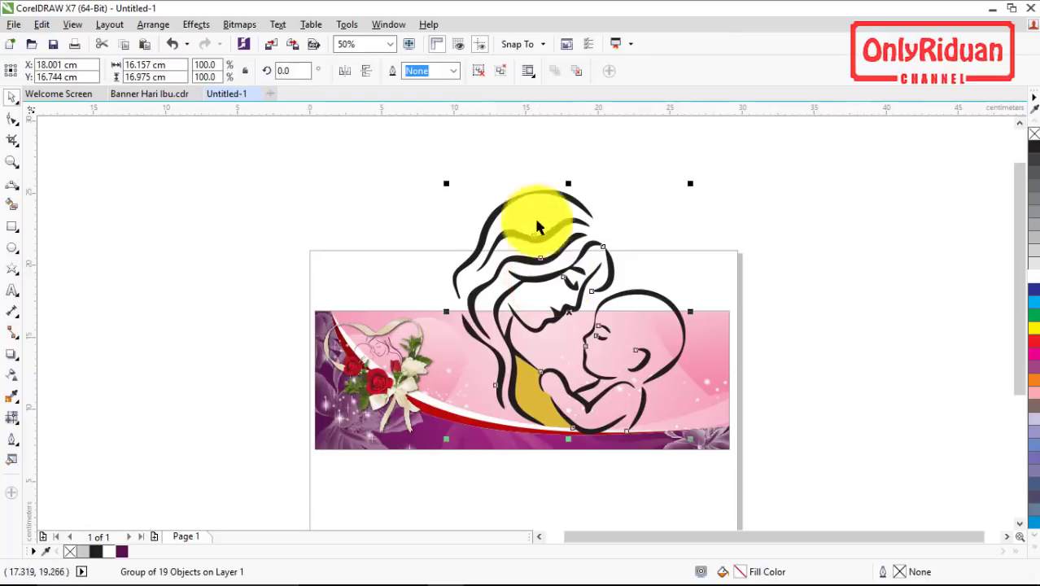
left_click(479, 74)
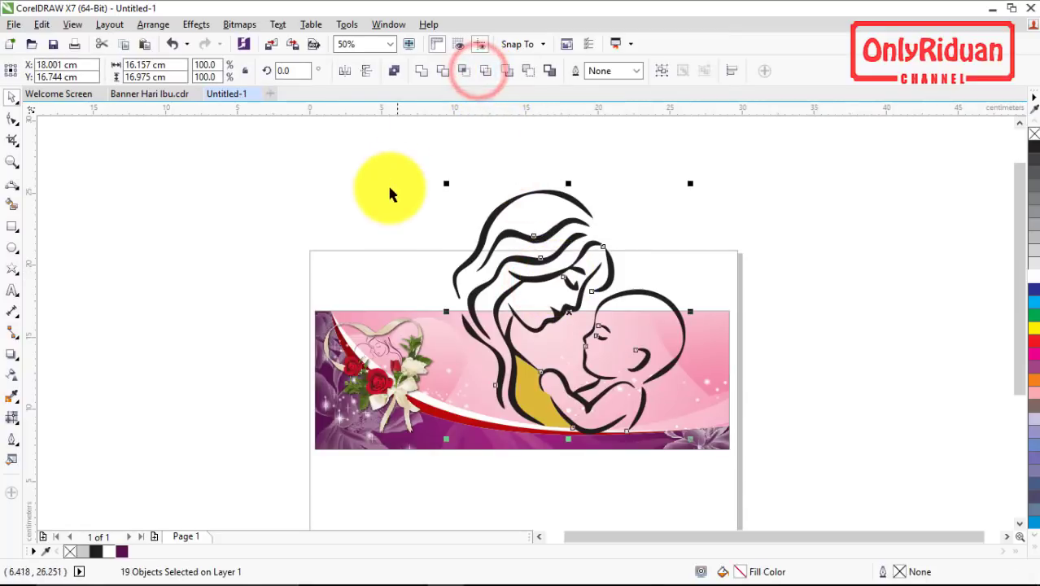
left_click(390, 185)
left_click(533, 399)
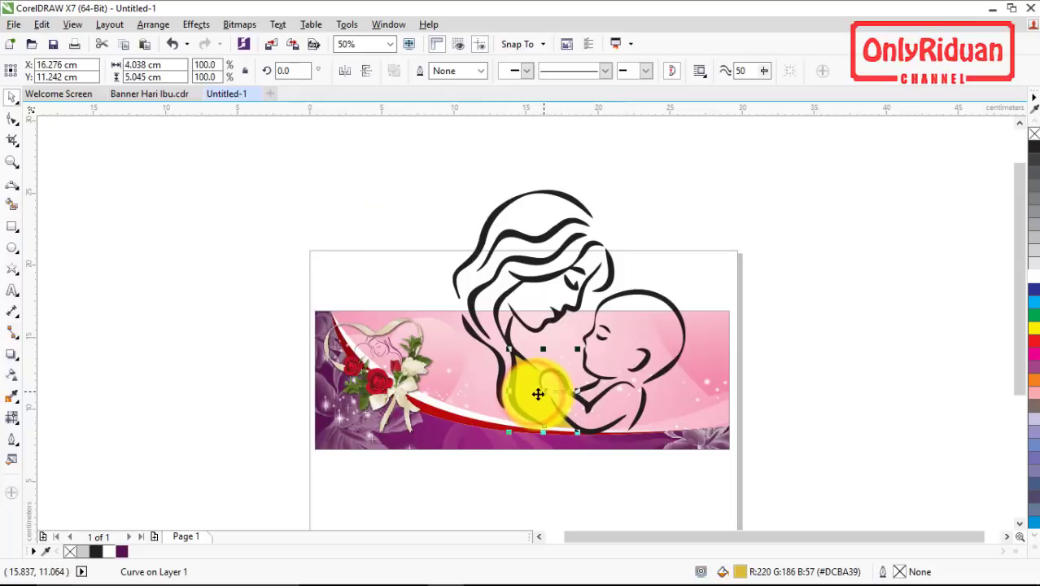
left_click(558, 425)
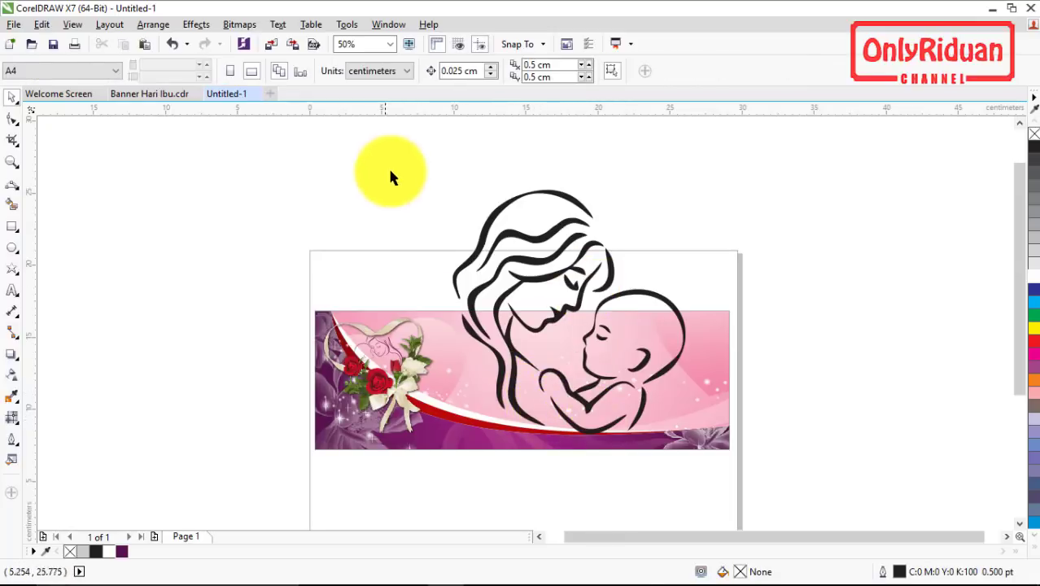
Group the remaining mother-and-child line curves and fill the group with white.
left_click_drag(420, 150, 709, 477)
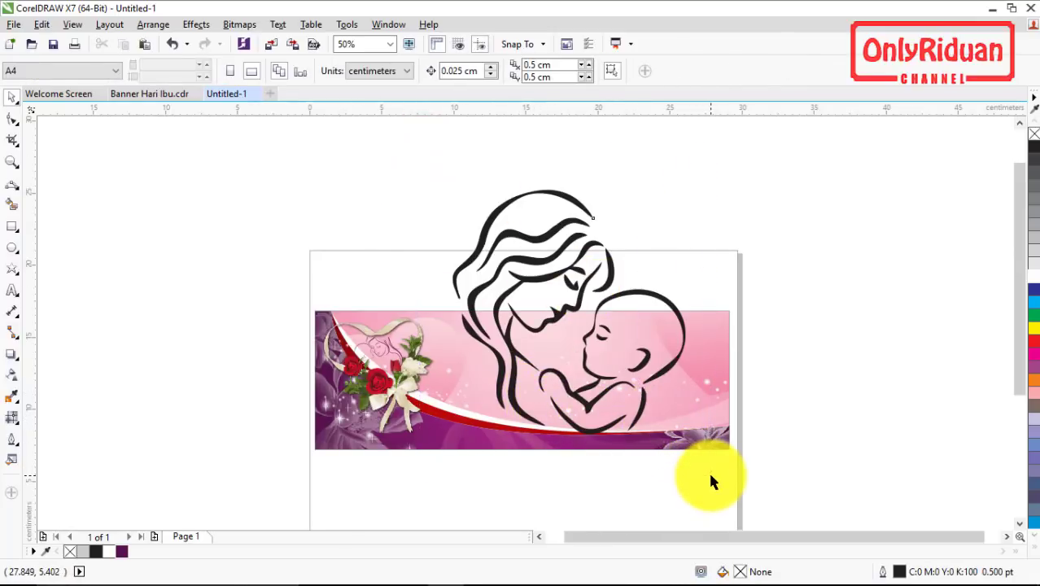
left_click(659, 72)
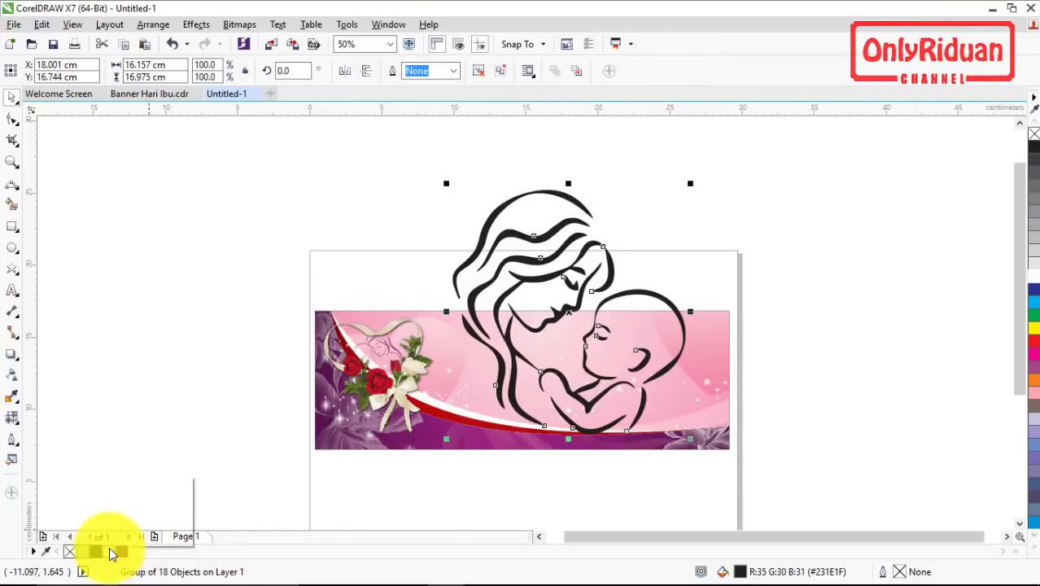
left_click(1032, 269)
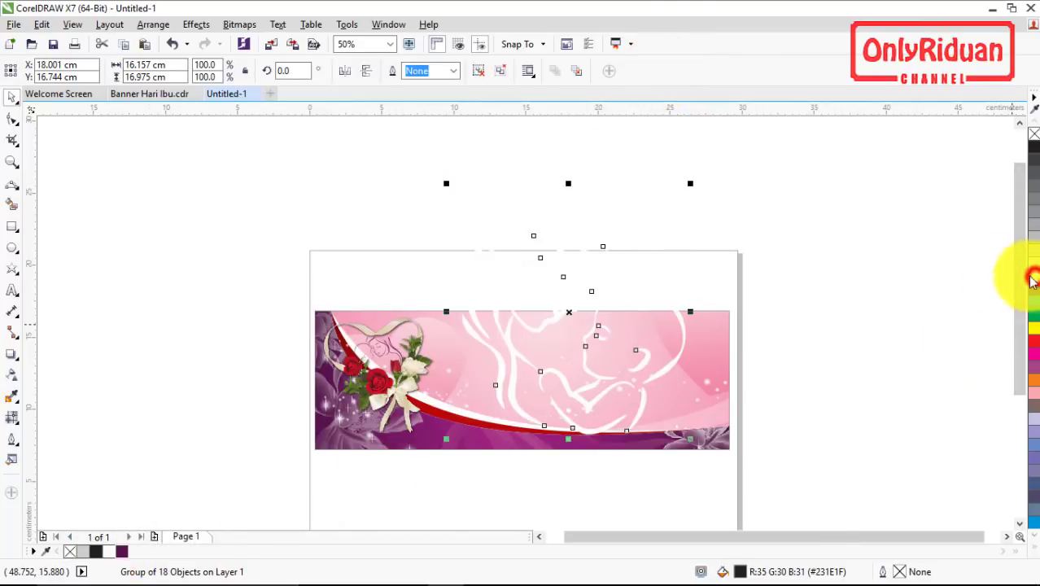
Scale the white mother-and-child group to about 3.7 cm wide and place it in the banner's lower-left purple corner.
left_click_drag(689, 184, 521, 362)
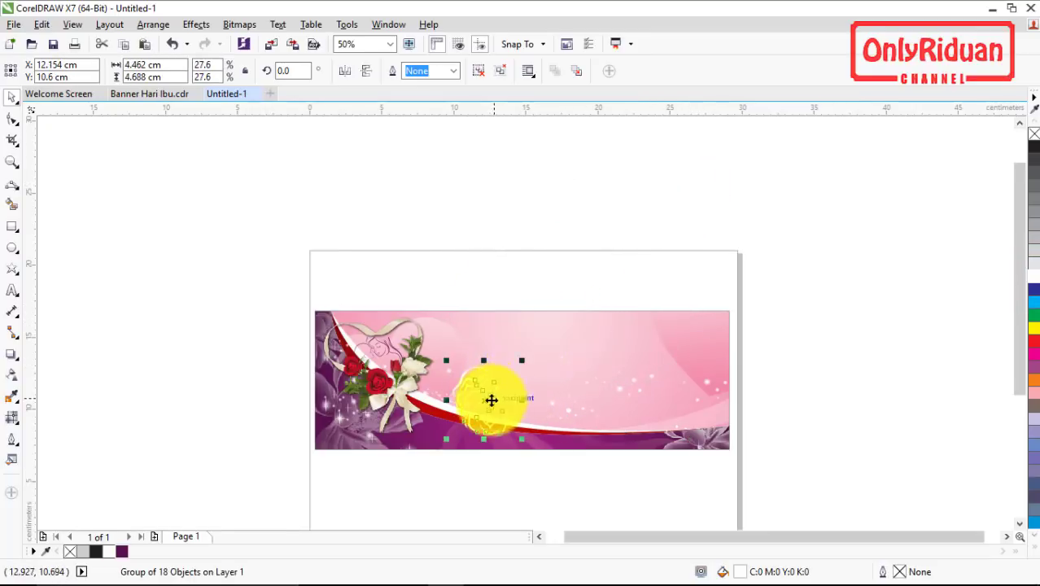
left_click_drag(492, 399, 348, 421)
scroll(346, 419, "up", 4)
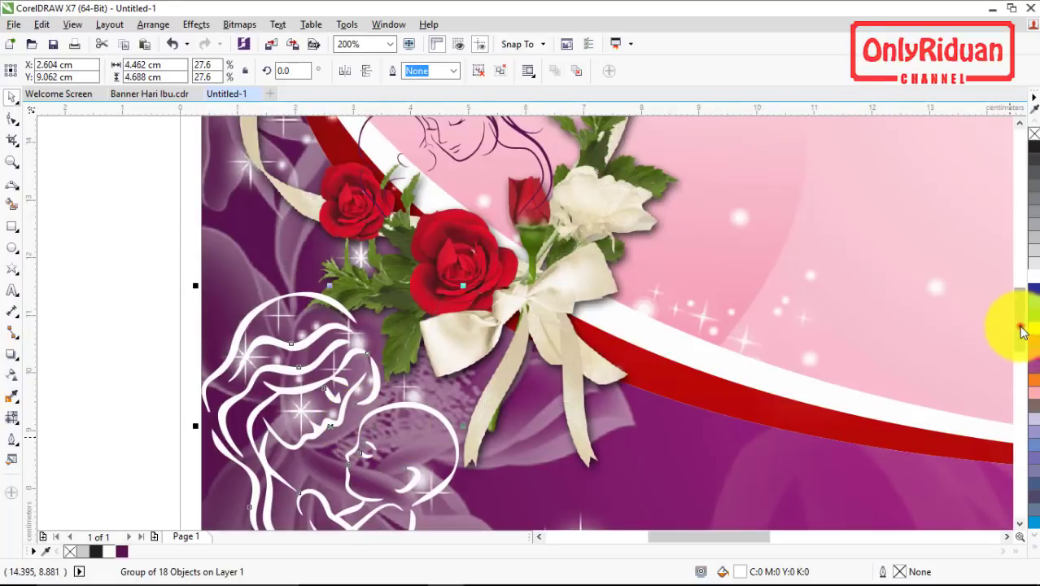
left_click_drag(1022, 331, 1021, 360)
left_click_drag(466, 372, 415, 340)
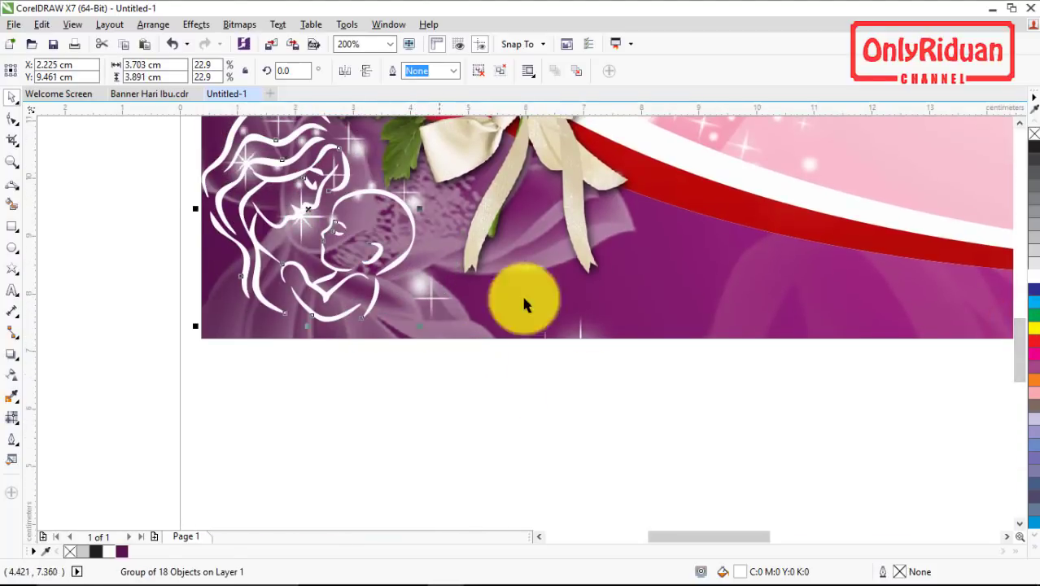
left_click(1020, 124)
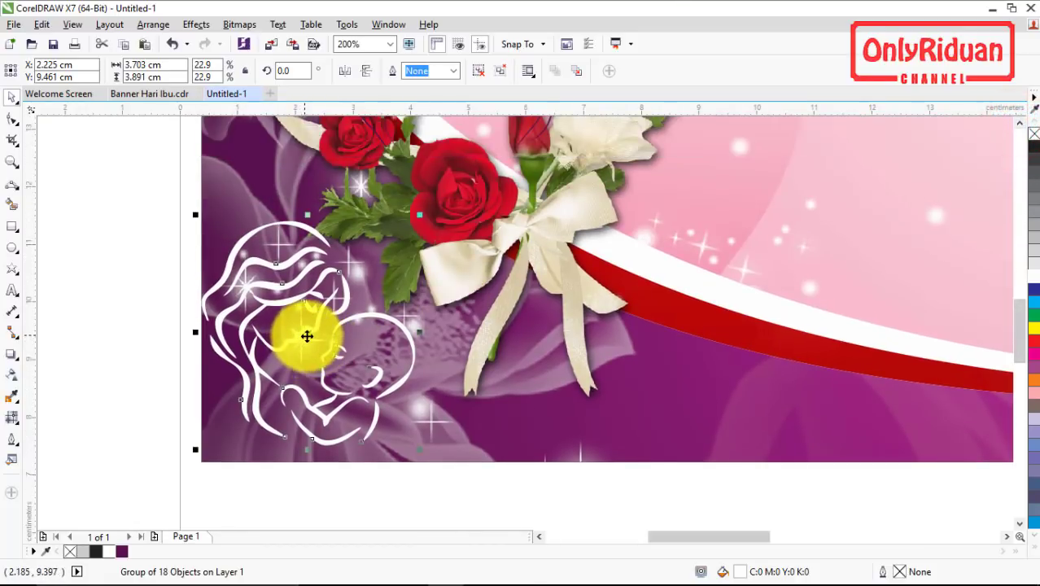
left_click_drag(306, 336, 317, 344)
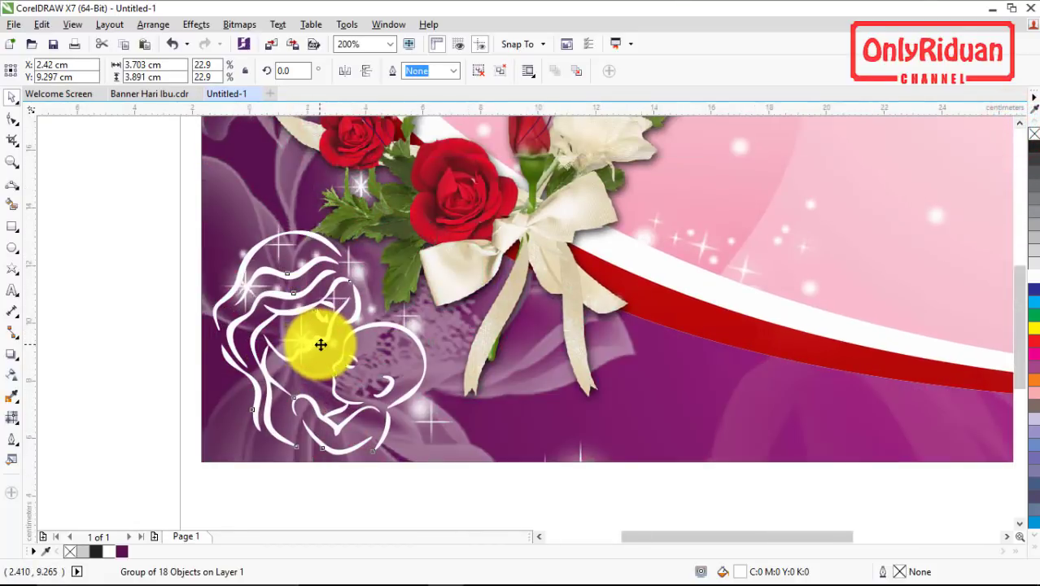
scroll(320, 344, "down", 2)
left_click(390, 440)
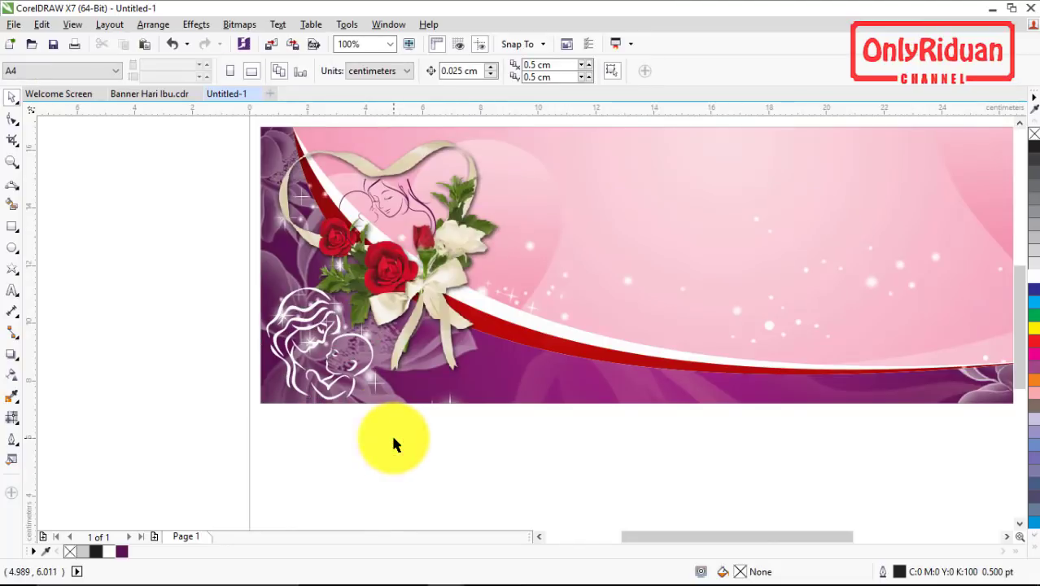
Check which font the Selamat and Hari Ibu texts use in Banner Hari Ibu.cdr, and return to Untitled-1.
scroll(446, 443, "down", 2)
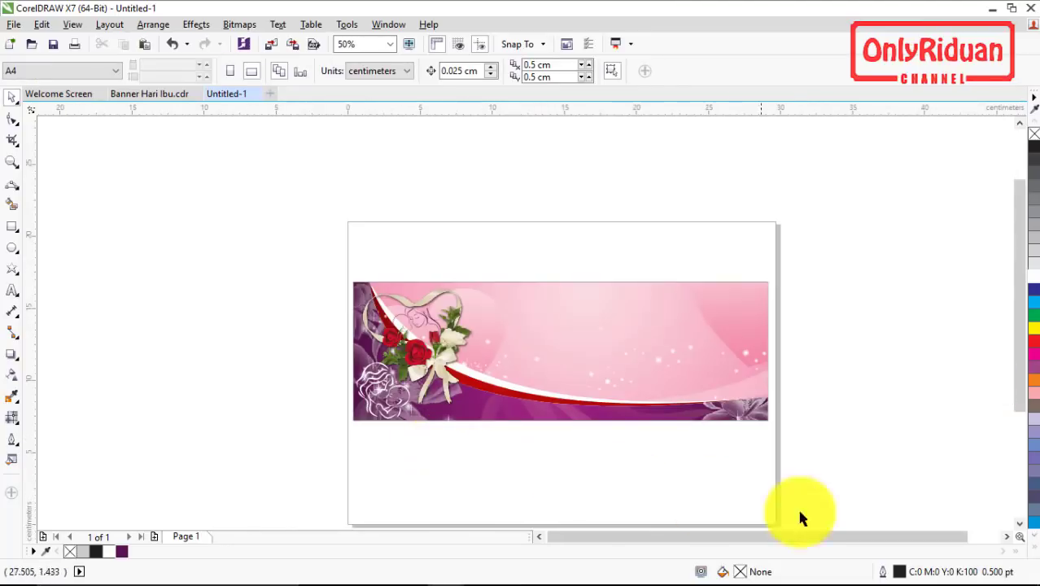
left_click(1006, 537)
left_click(1007, 536)
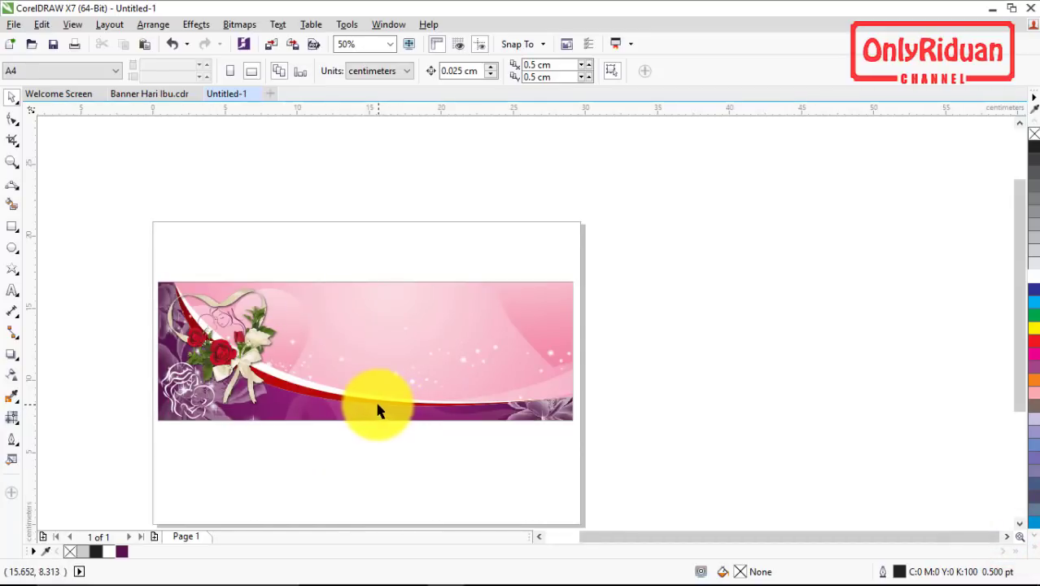
left_click(150, 97)
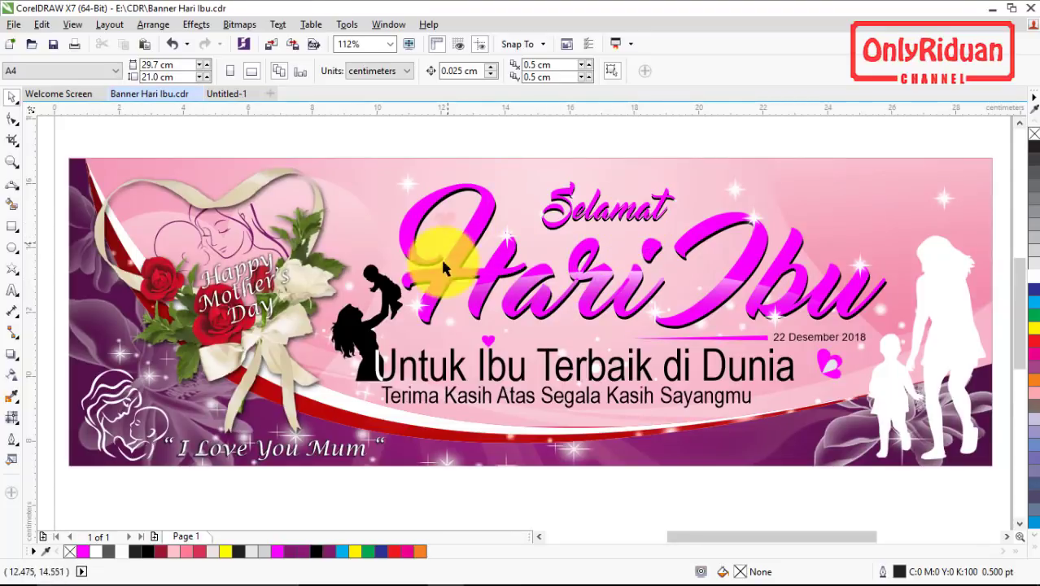
left_click(662, 199)
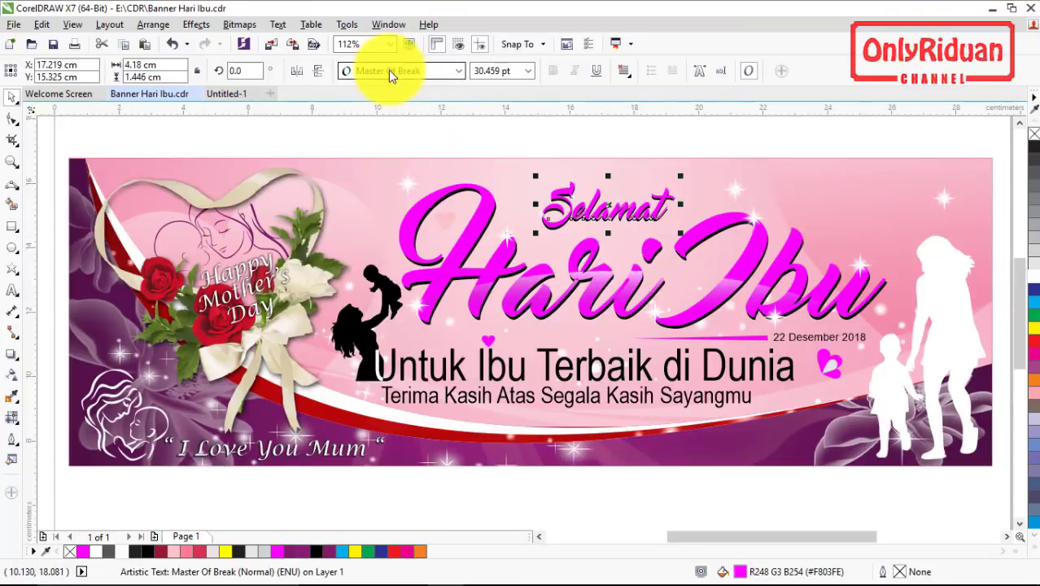
left_click(478, 198)
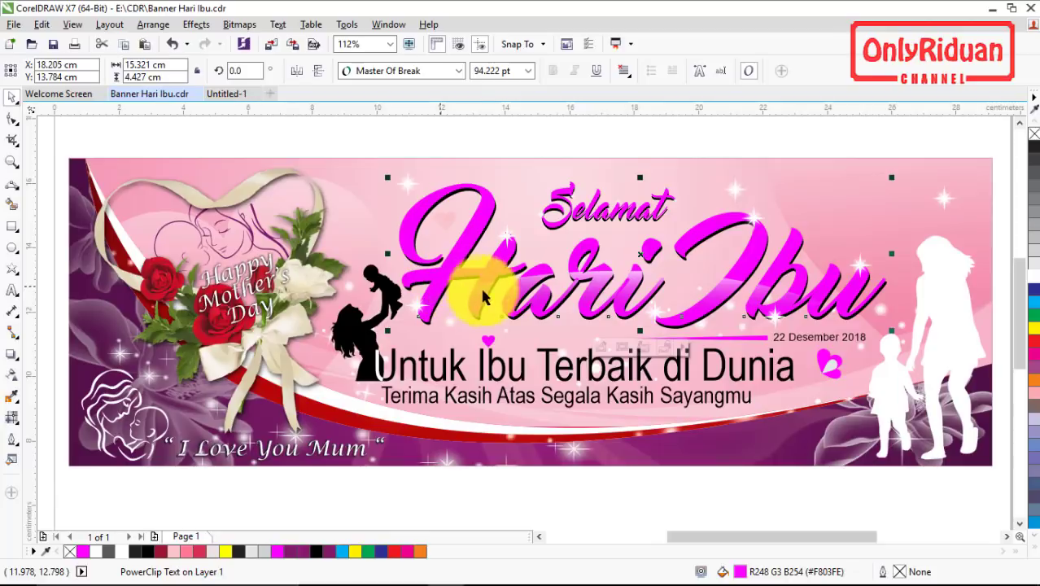
left_click(228, 95)
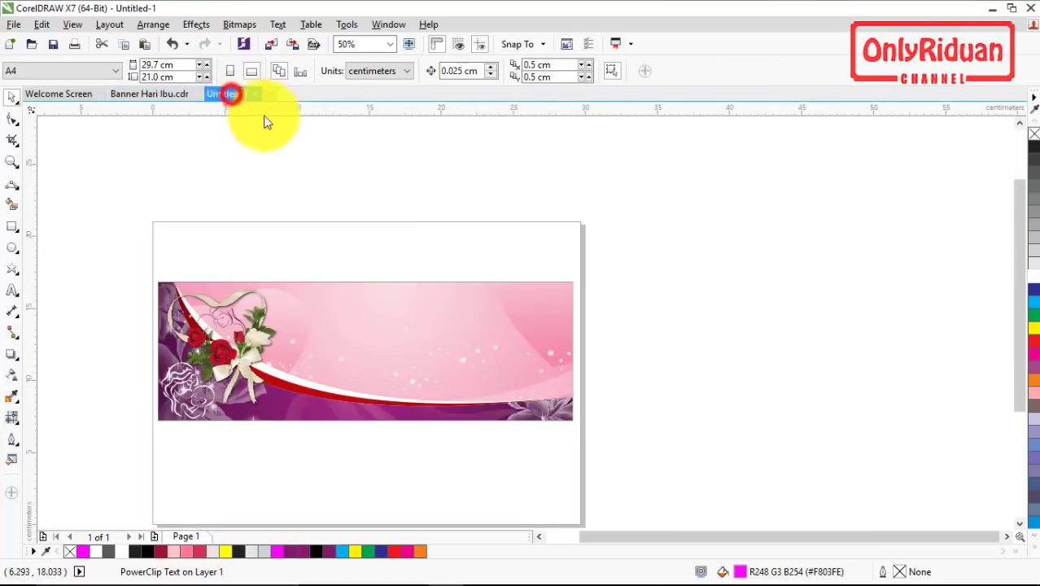
Add two separate artistic texts, "Selamat" above the banner and "Hari Ibu" on its pink area.
left_click(13, 291)
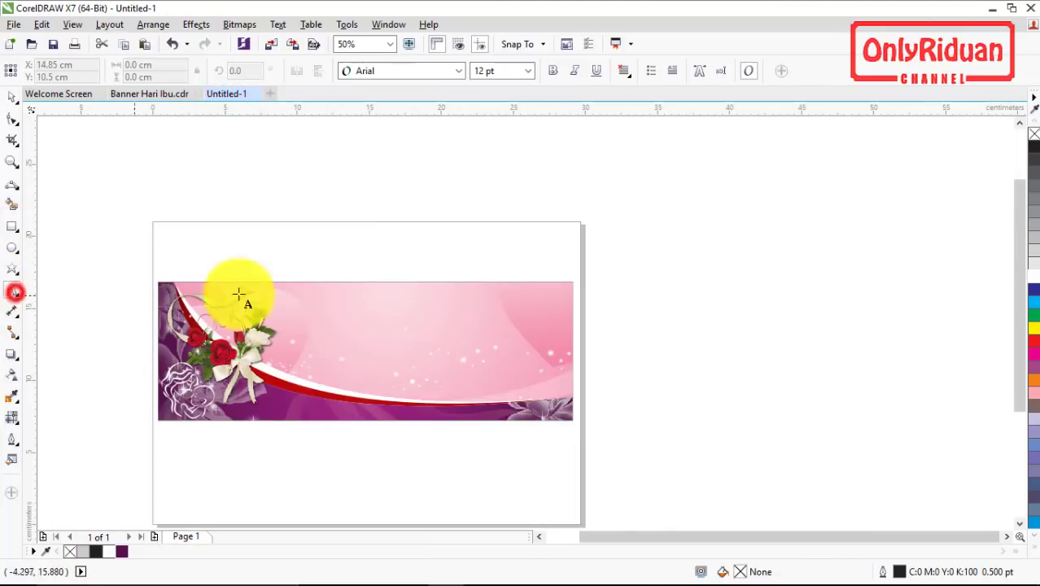
left_click(344, 254)
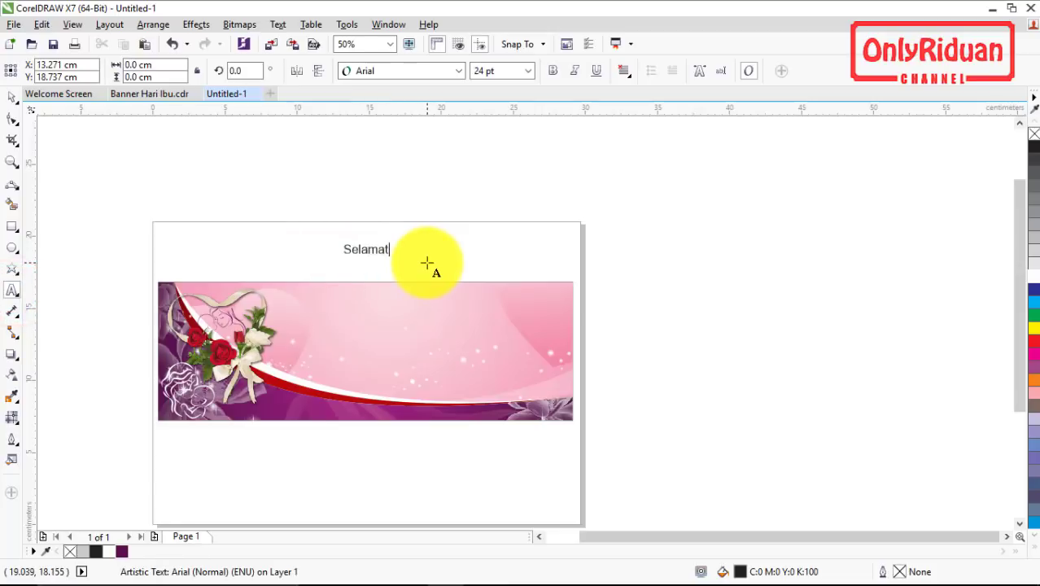
left_click(358, 316)
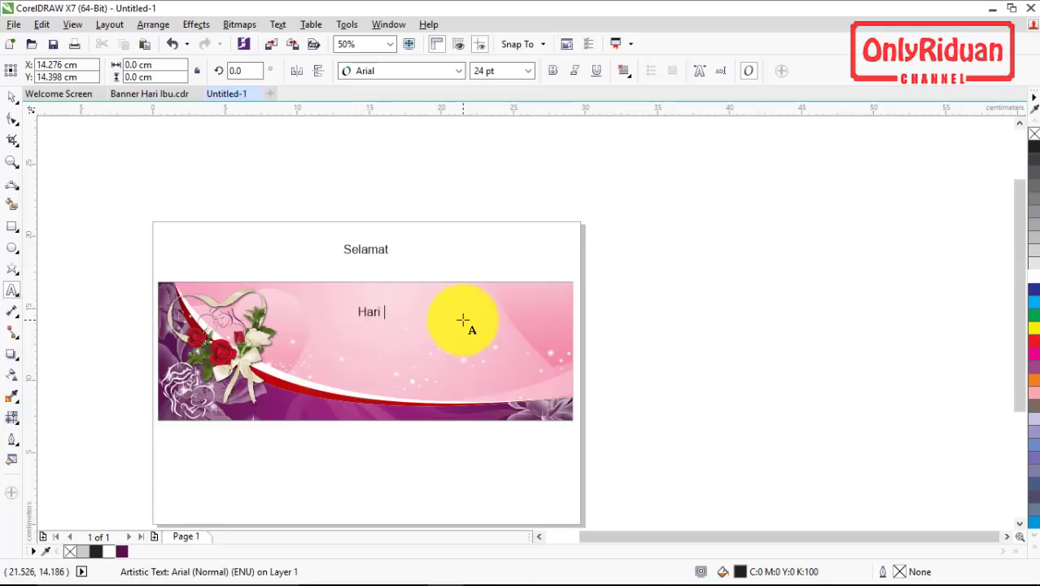
key("Escape")
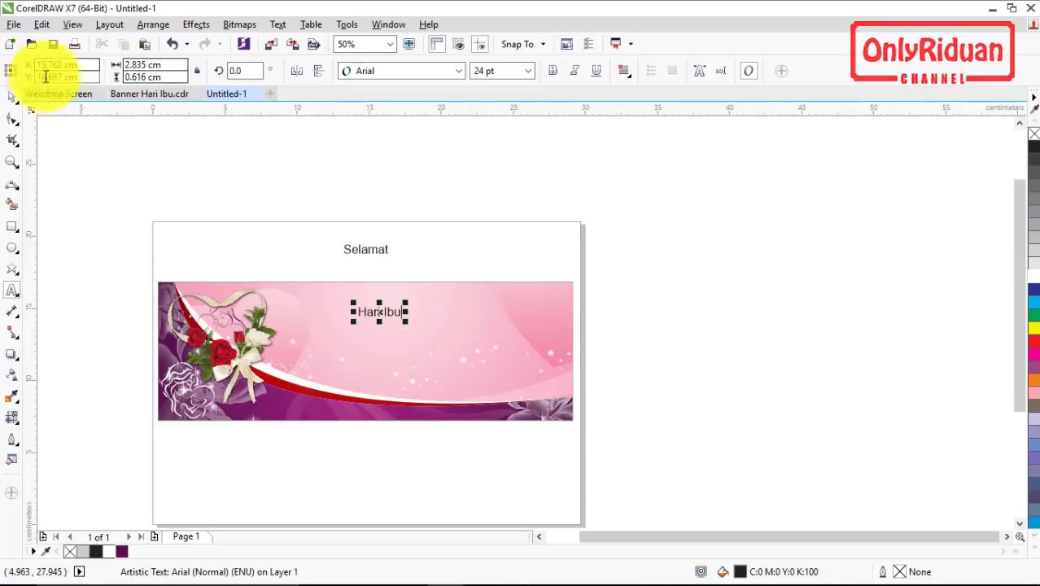
Set the font of both the Selamat and Hari Ibu texts to Master Of Break.
left_click_drag(429, 328, 430, 329)
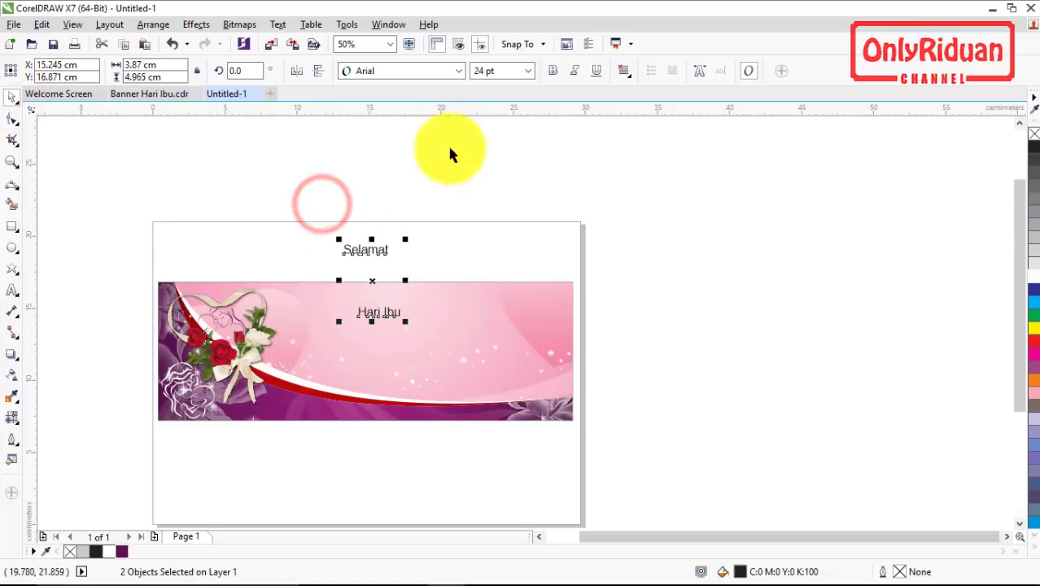
left_click(455, 72)
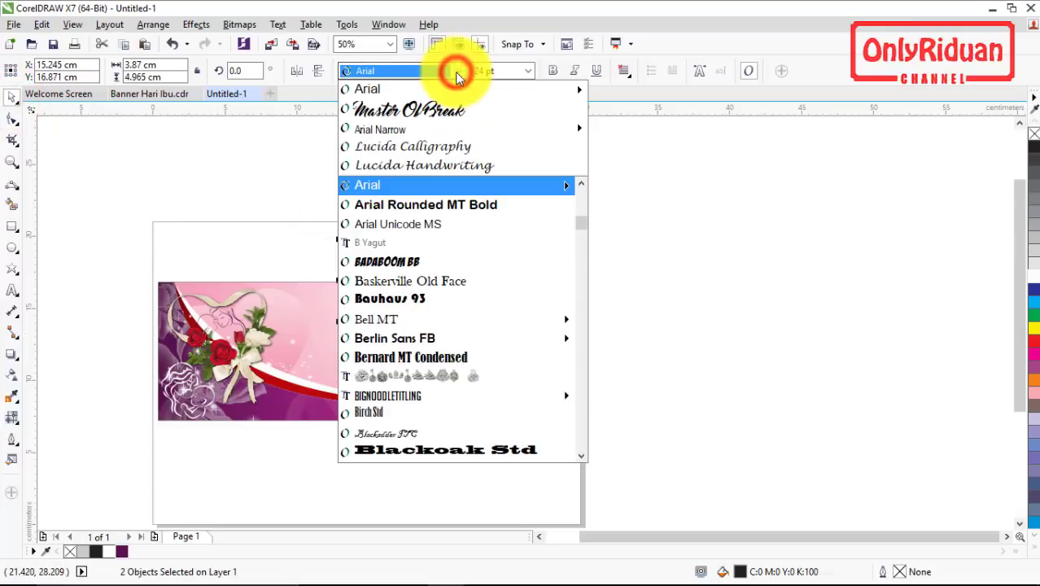
left_click(408, 112)
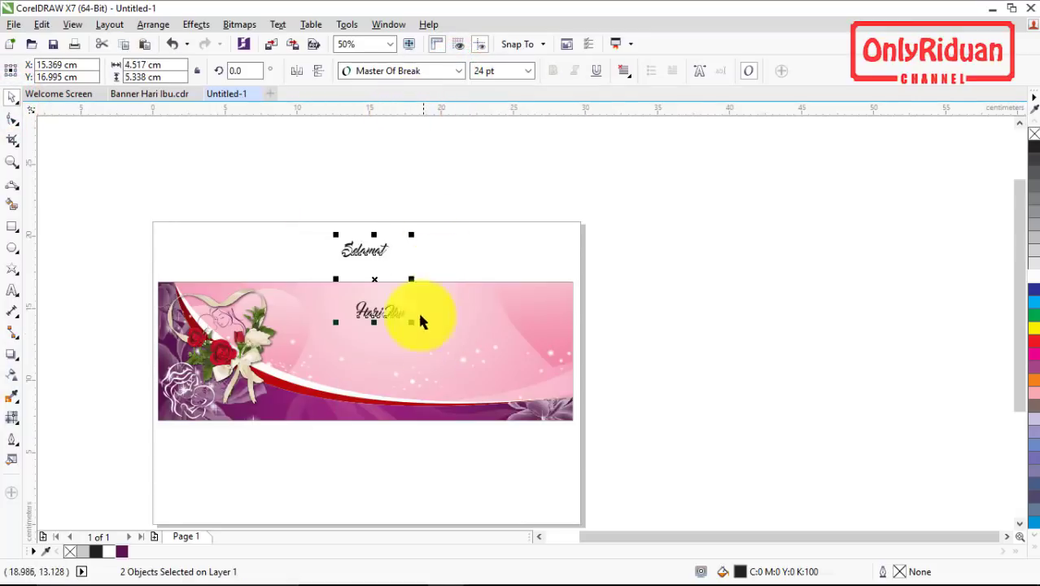
left_click(444, 222)
Enlarge the Hari Ibu text to about 10.8 cm wide and position it in the middle of the banner's pink area.
left_click(400, 314)
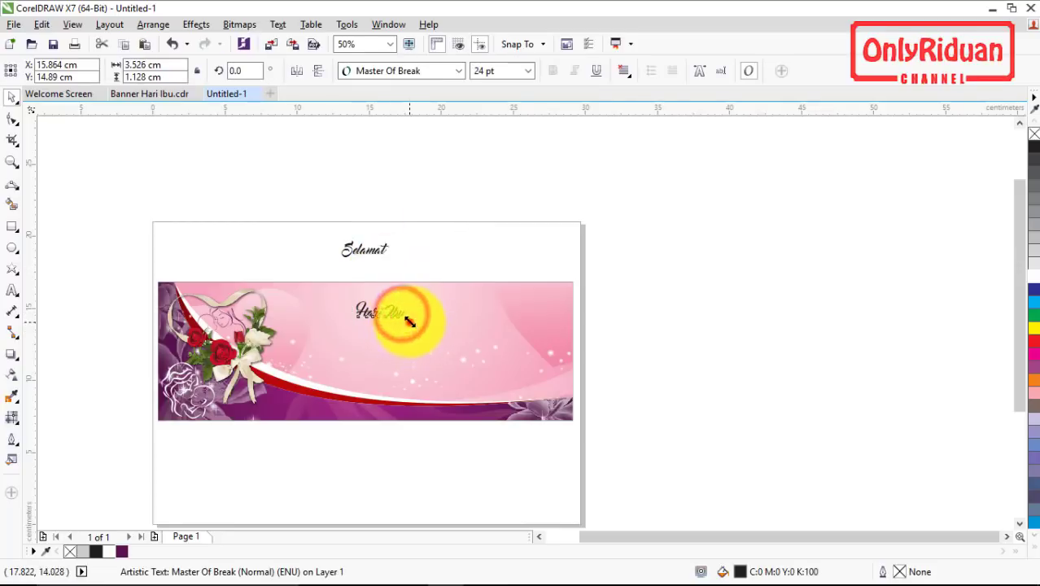
left_click_drag(409, 322, 525, 369)
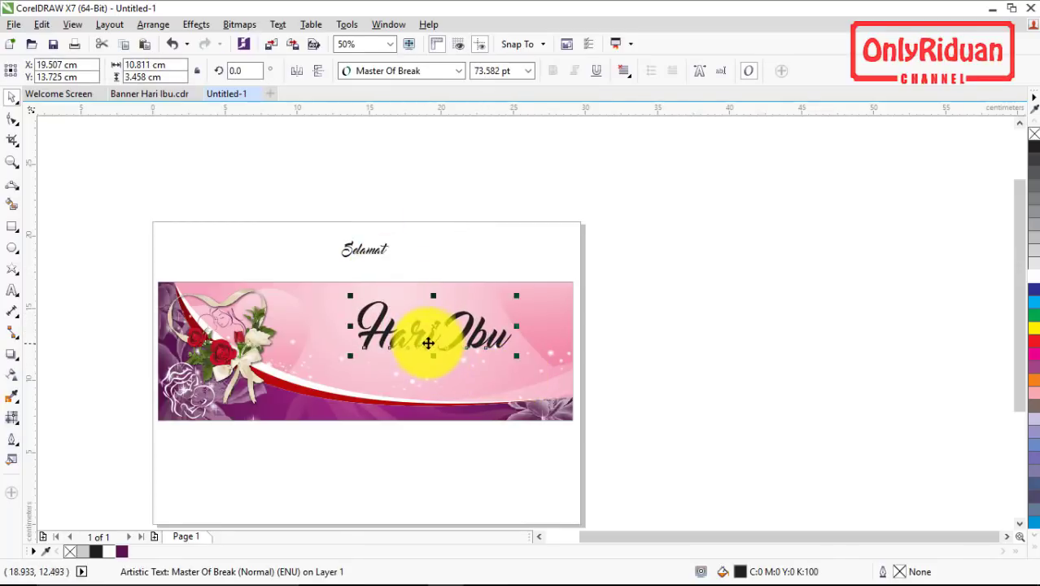
left_click_drag(433, 332, 411, 334)
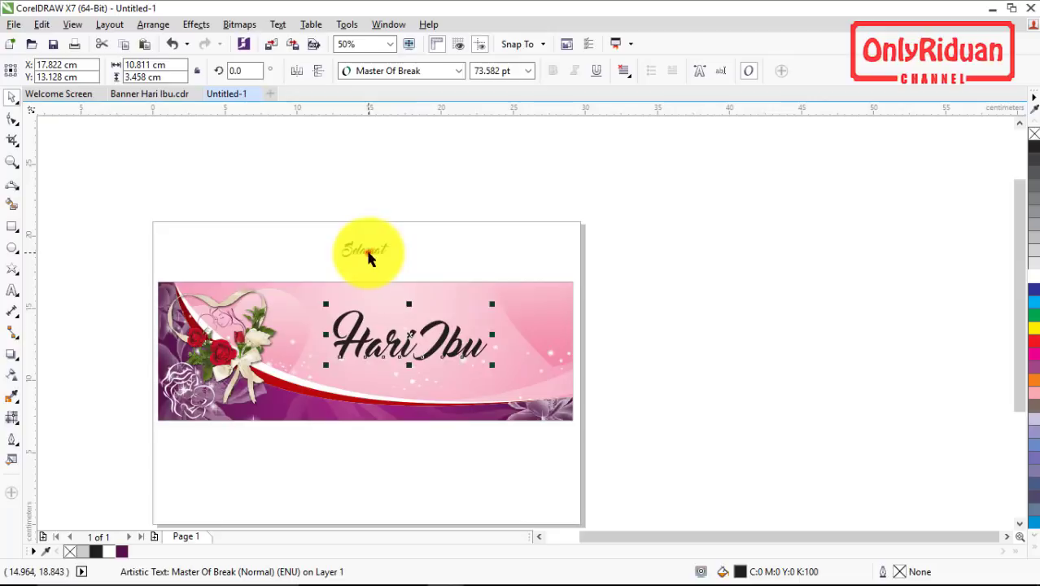
Place Selamat just above the word Hari and enlarge both texts together to about 11.4 cm wide.
left_click_drag(365, 252, 391, 318)
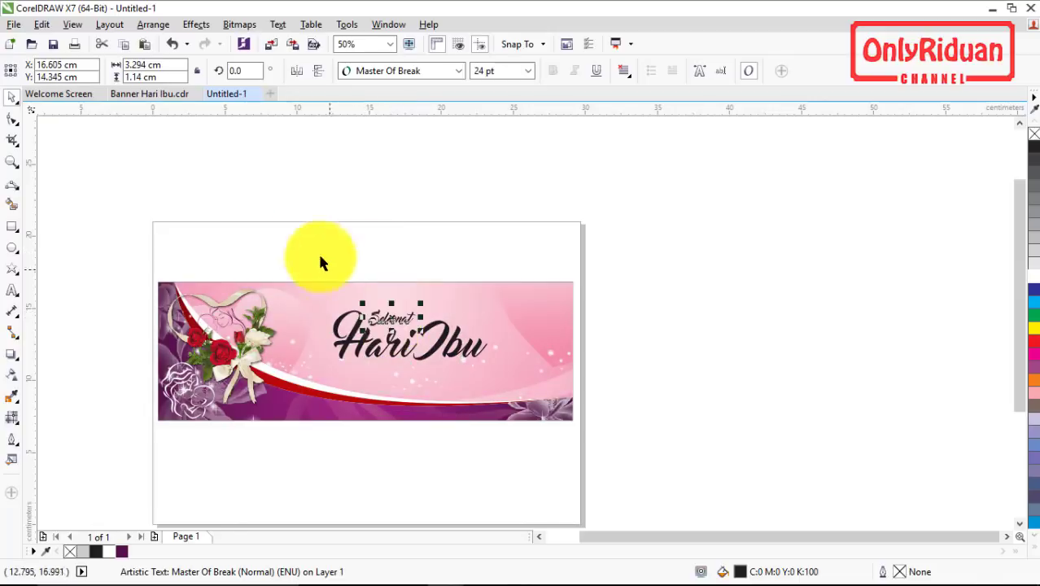
left_click(301, 237)
left_click_drag(285, 242, 506, 375)
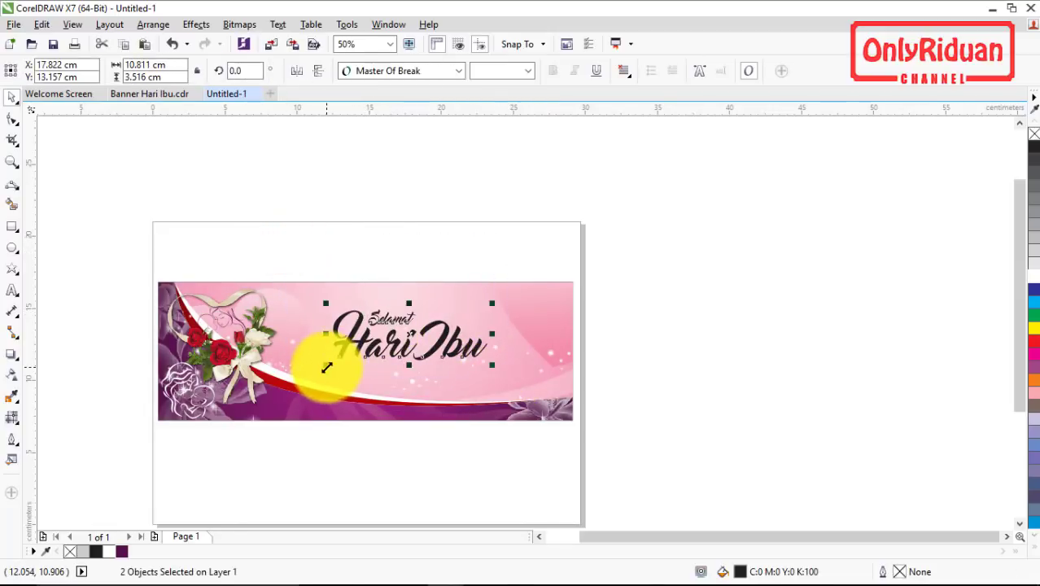
left_click_drag(335, 360, 313, 364)
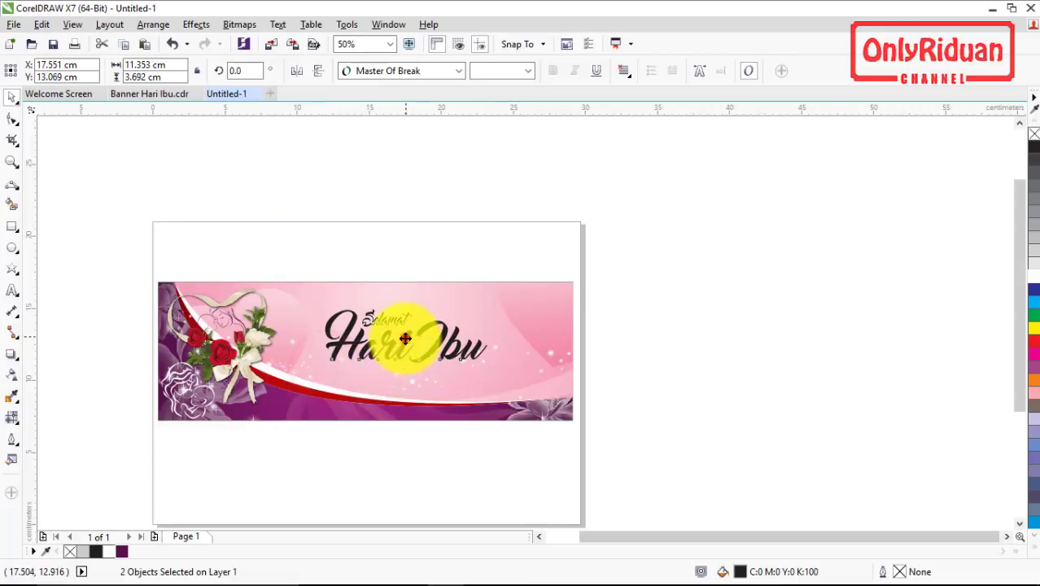
Move the Selamat and Hari Ibu texts slightly up and towards the rose bouquet and fill both with magenta.
left_click_drag(405, 339, 380, 328)
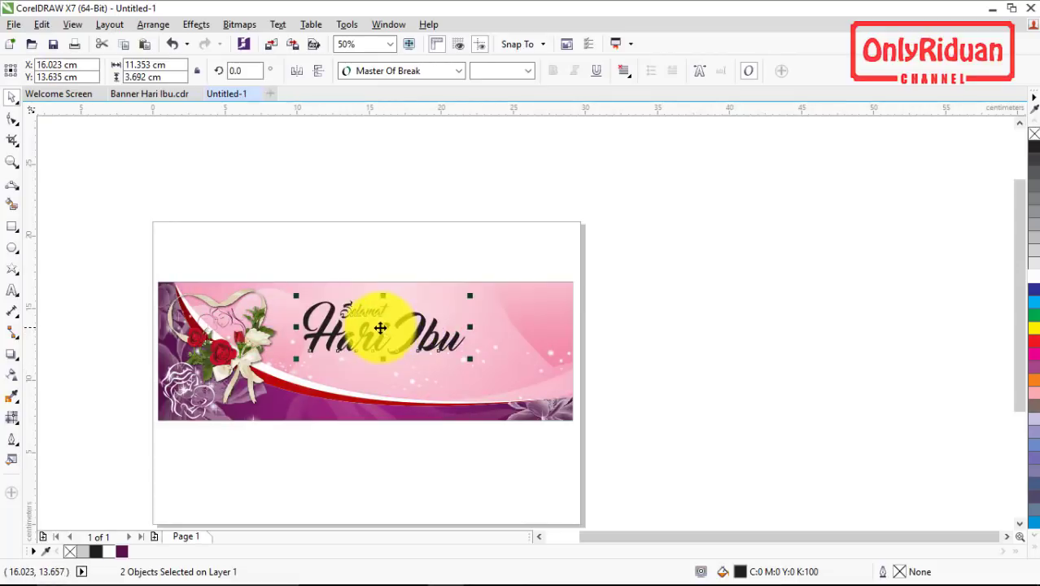
left_click(447, 228)
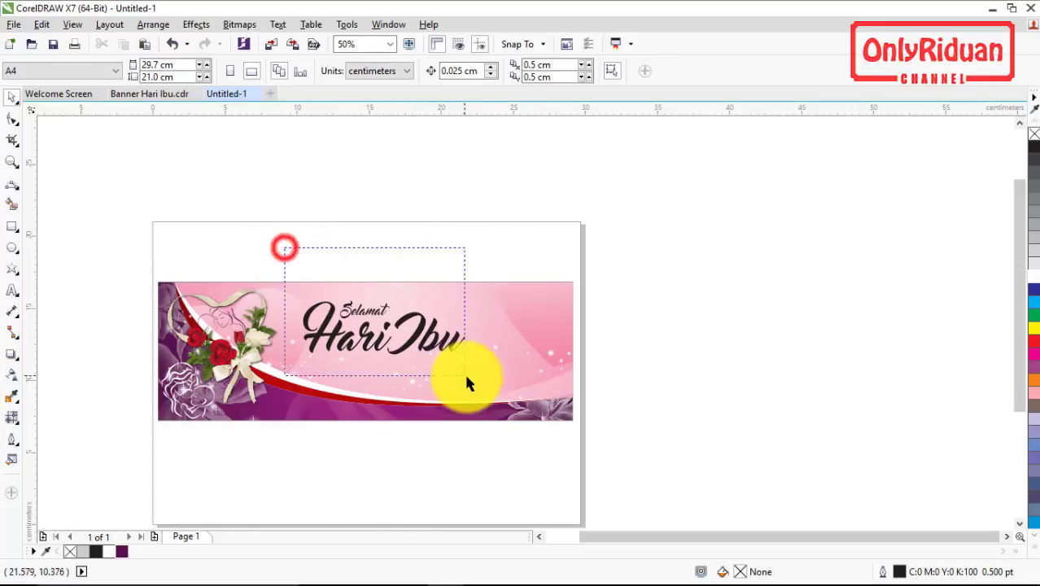
left_click_drag(467, 378, 479, 374)
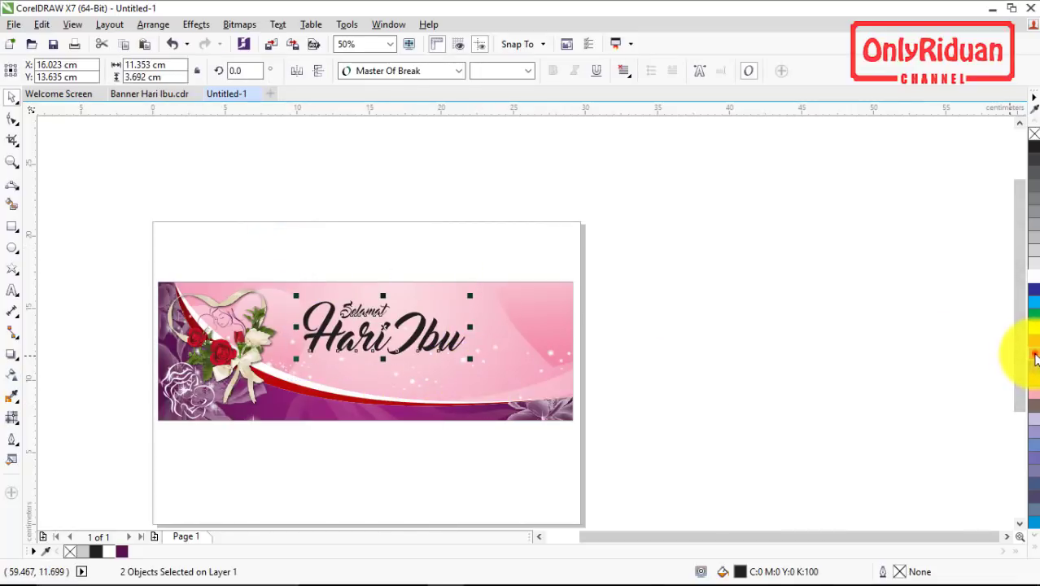
left_click(1035, 357)
left_click(743, 288)
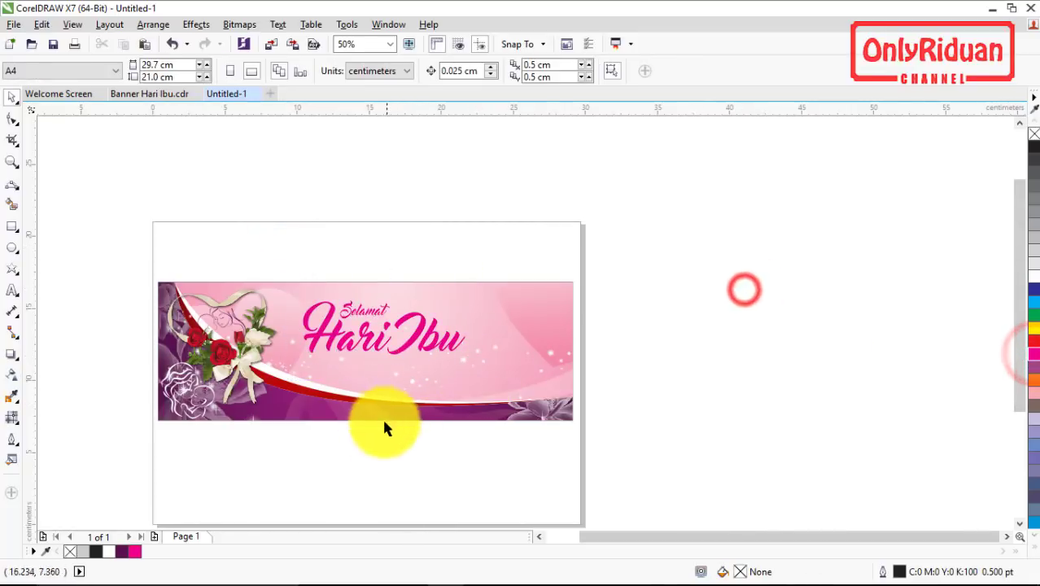
Duplicate the magenta Selamat and Hari Ibu texts together.
left_click(12, 161)
left_click_drag(262, 254, 486, 380)
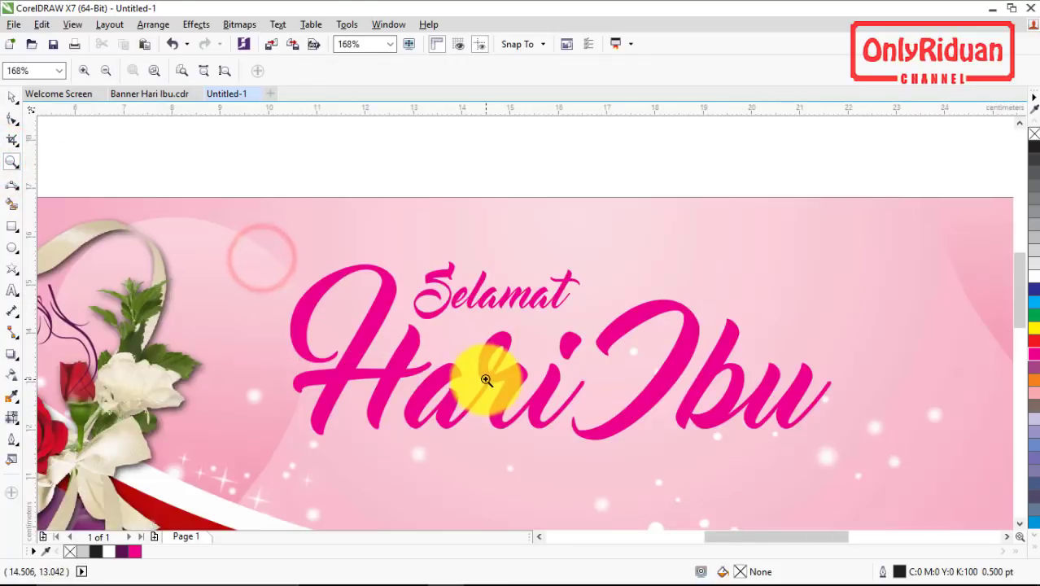
left_click(12, 97)
left_click_drag(245, 153, 859, 479)
key("ctrl+d")
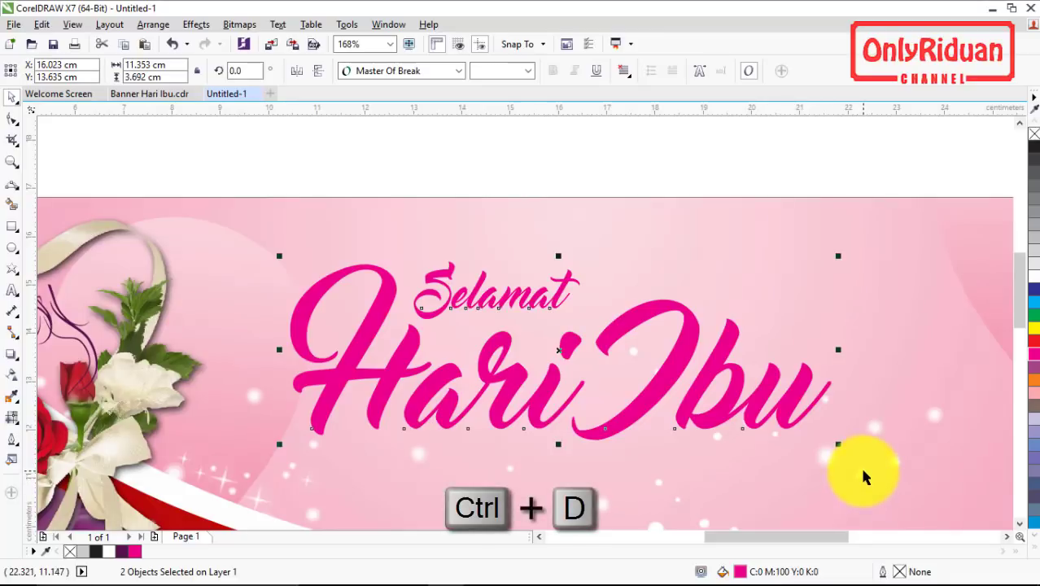
key("ctrl+d")
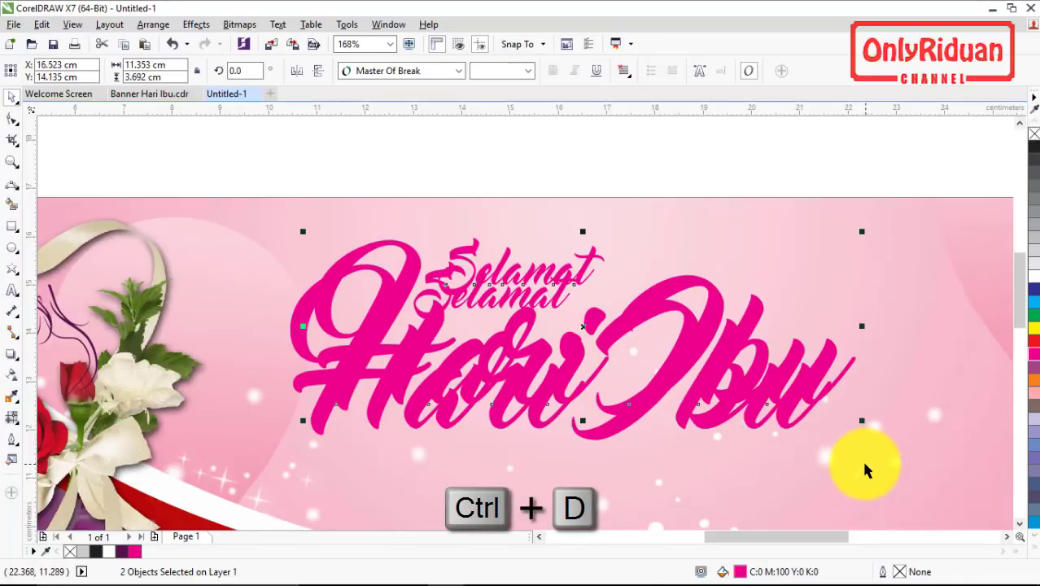
left_click(468, 181)
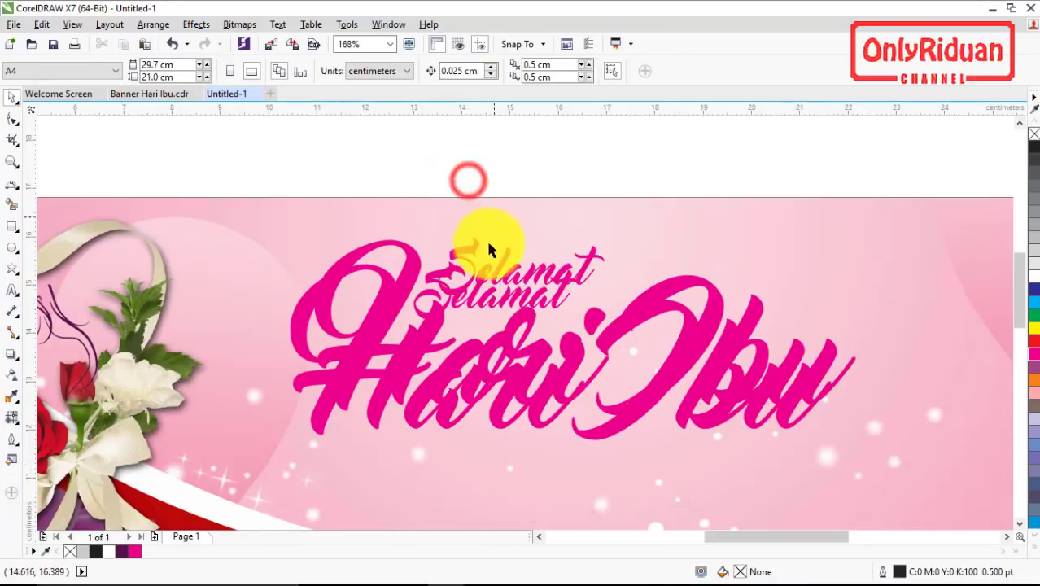
Fill the rear copies of Hari Ibu and Selamat with rich black C:100 M:100 Y:100 K:100.
left_click(321, 433)
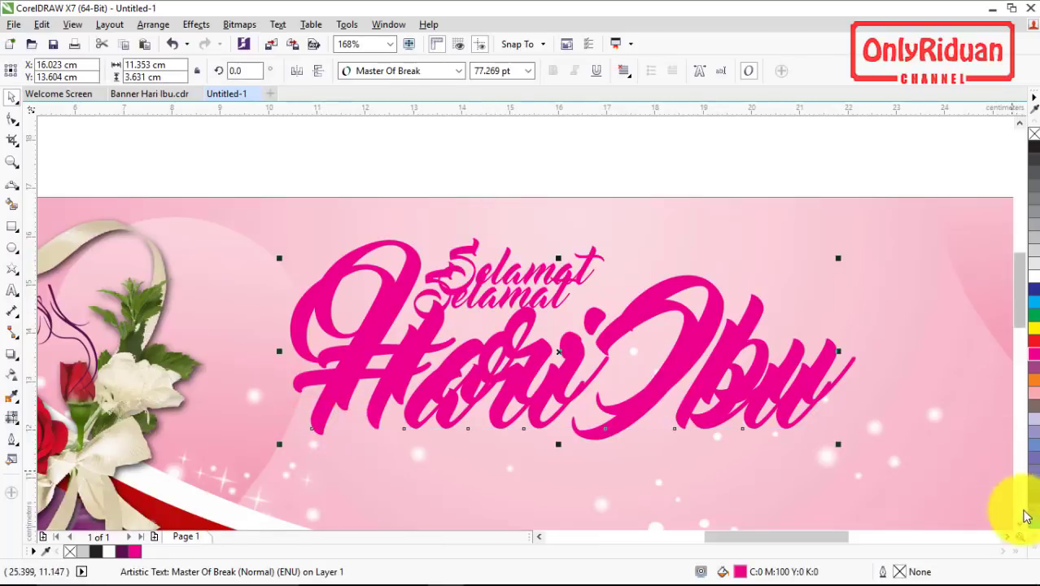
left_click(1035, 550)
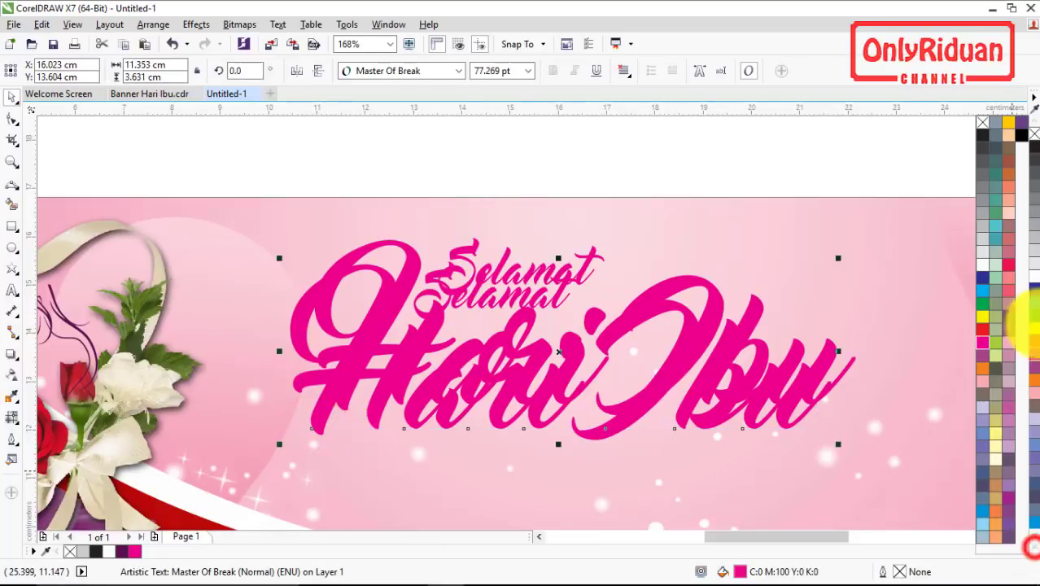
left_click(1019, 140)
left_click(535, 158)
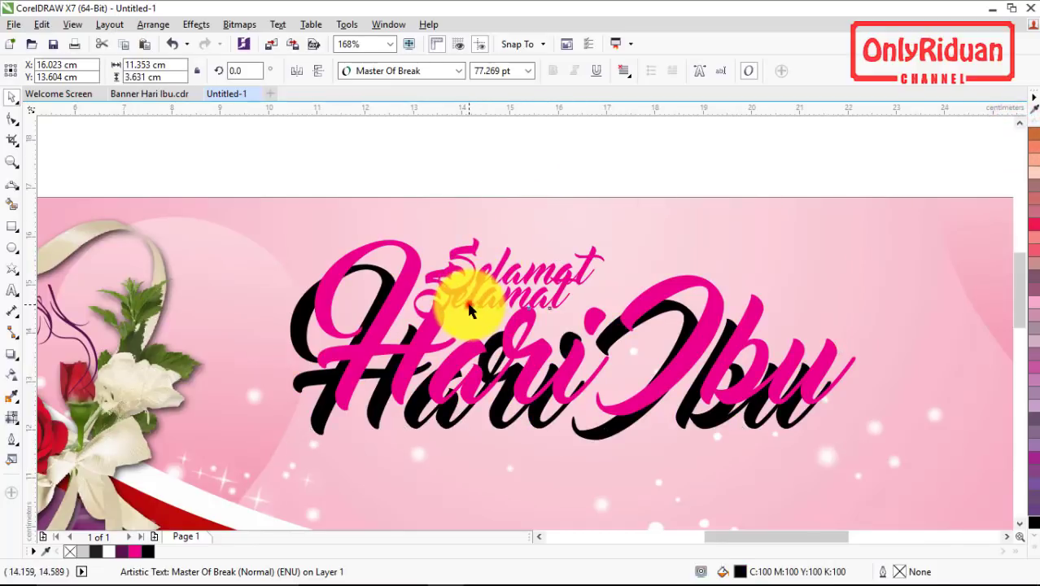
left_click(1032, 521)
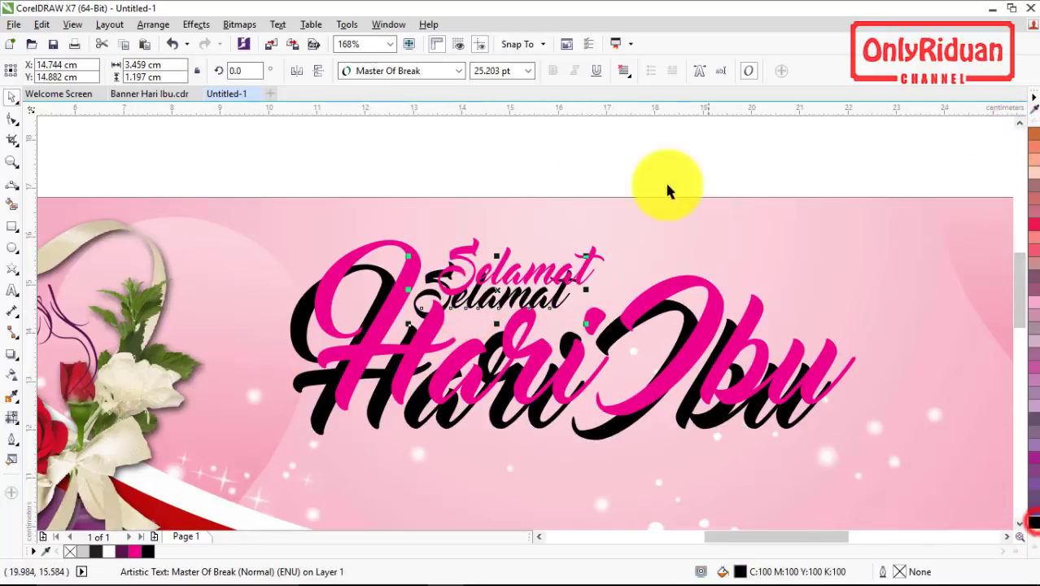
Place the magenta Hari Ibu and Selamat over their black copies with a slight offset so the black forms a shadow.
left_click_drag(427, 316, 399, 371)
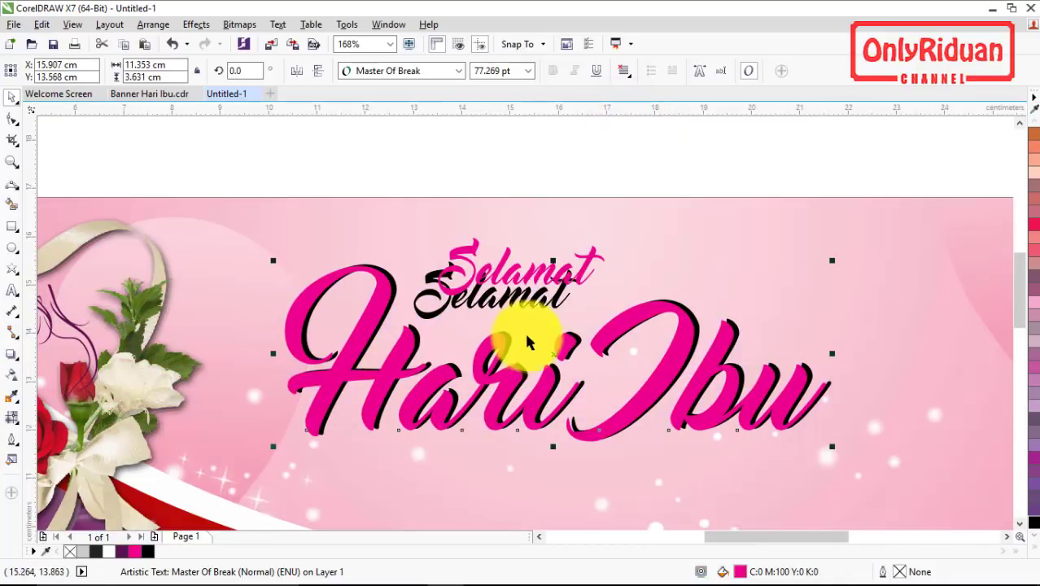
left_click_drag(515, 272, 495, 286)
scroll(495, 286, "up", 3)
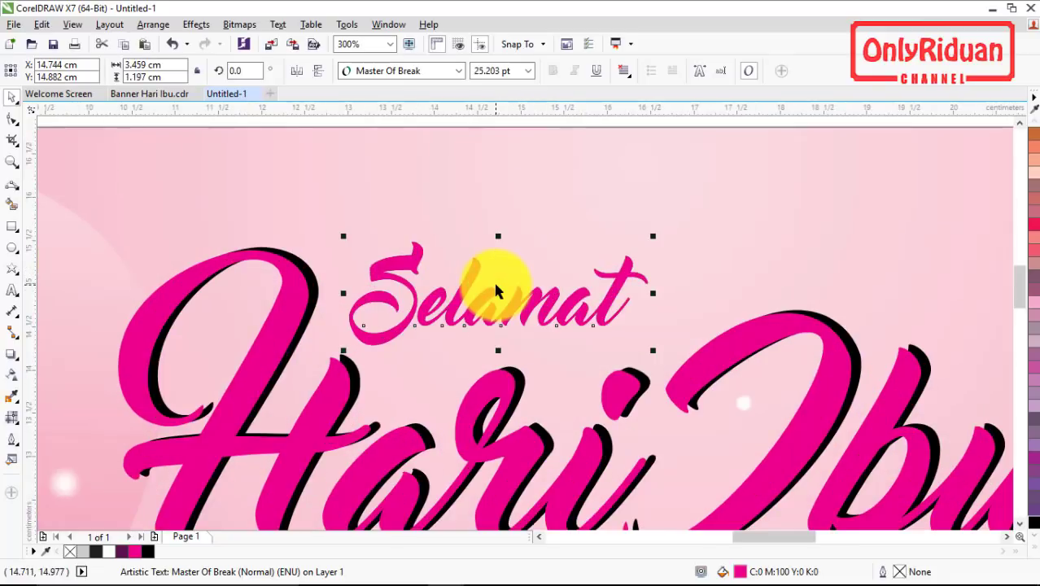
key("Up")
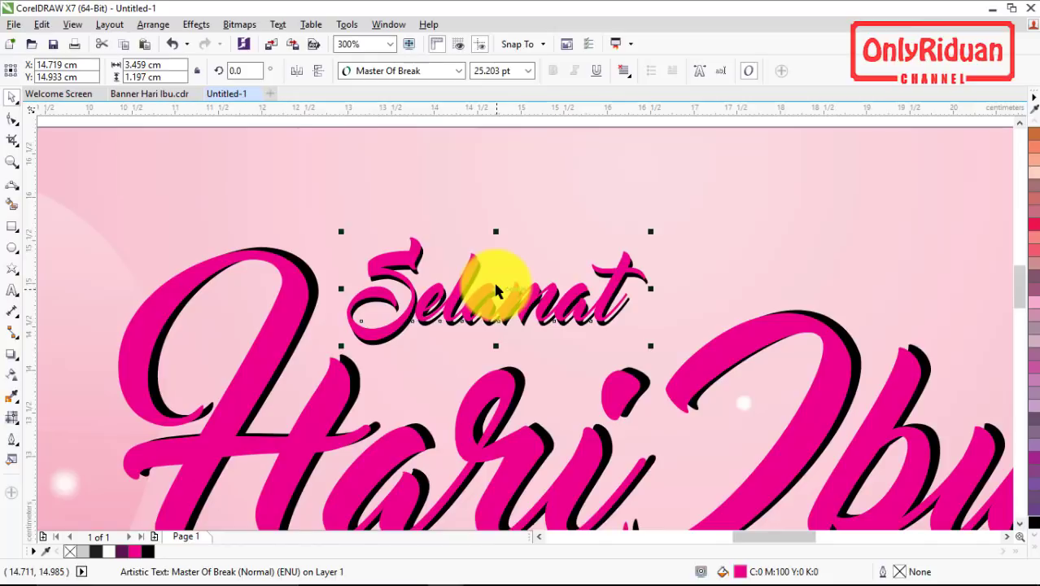
key("Down")
Copy "Untuk Ibu Terbaik di Dunia" and "Terima Kasih Atas Segala Kasih Sayangmu" from Banner Hari Ibu.cdr into Untitled-1 and place them just below Hari Ibu.
scroll(496, 291, "down", 4)
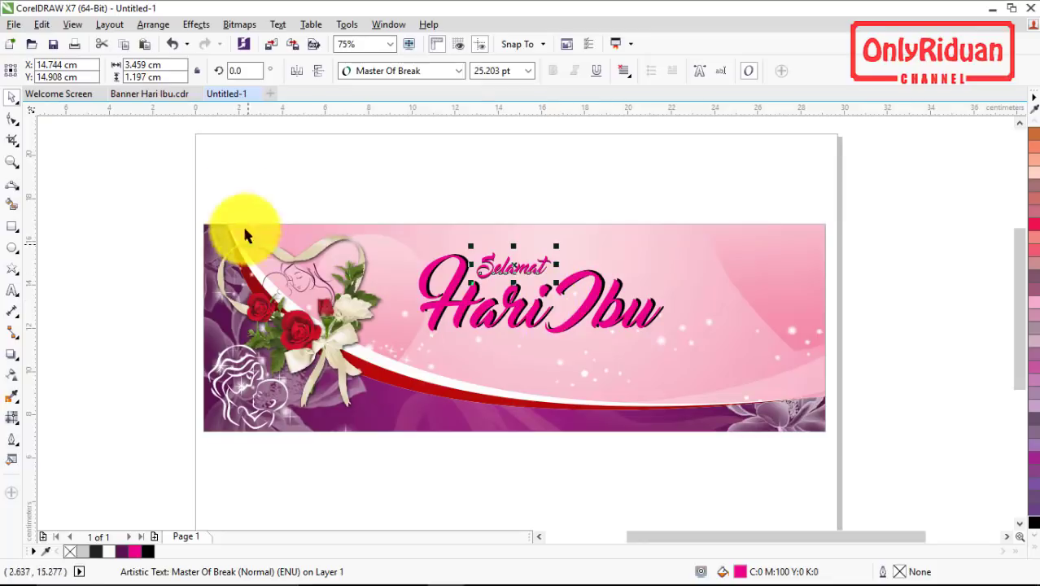
left_click(153, 94)
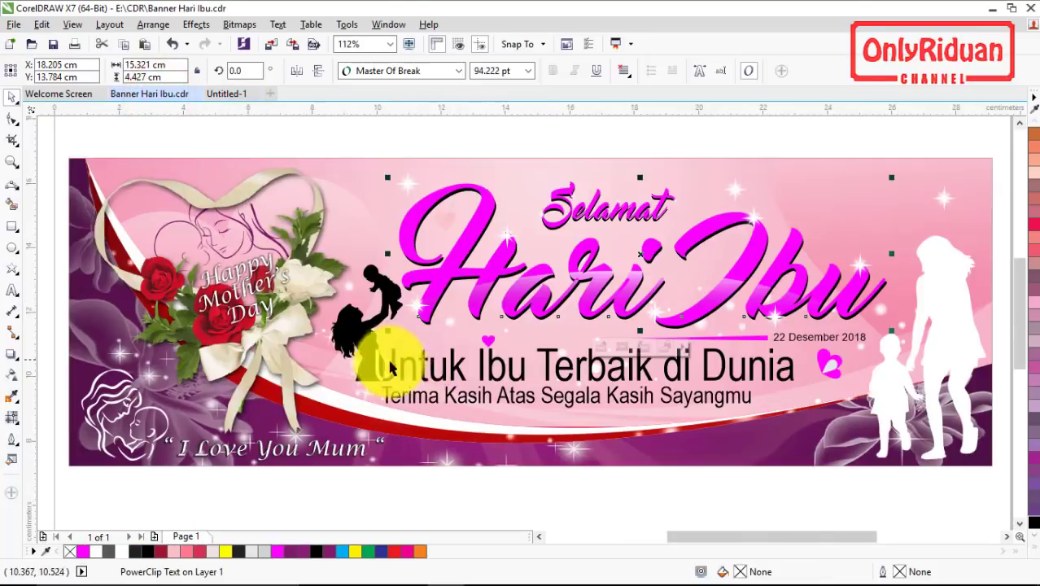
left_click(568, 371)
left_click(556, 398, "shift")
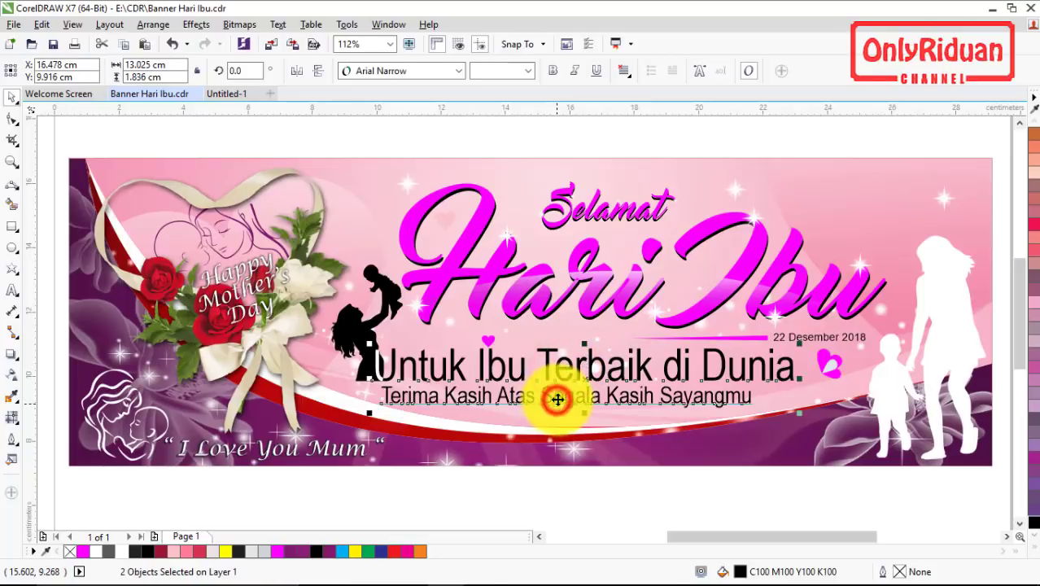
left_click(226, 94)
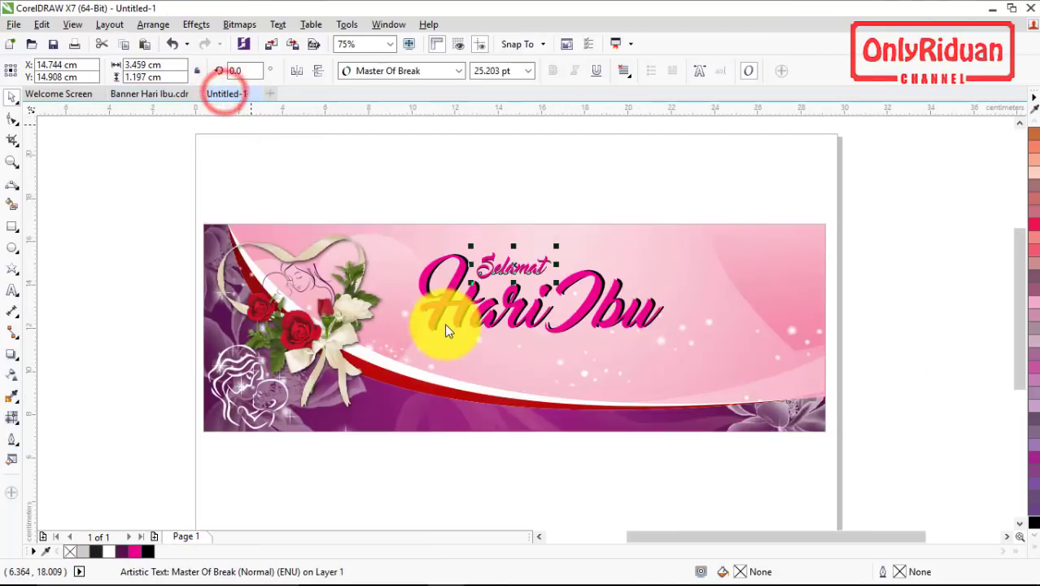
key("ctrl+v")
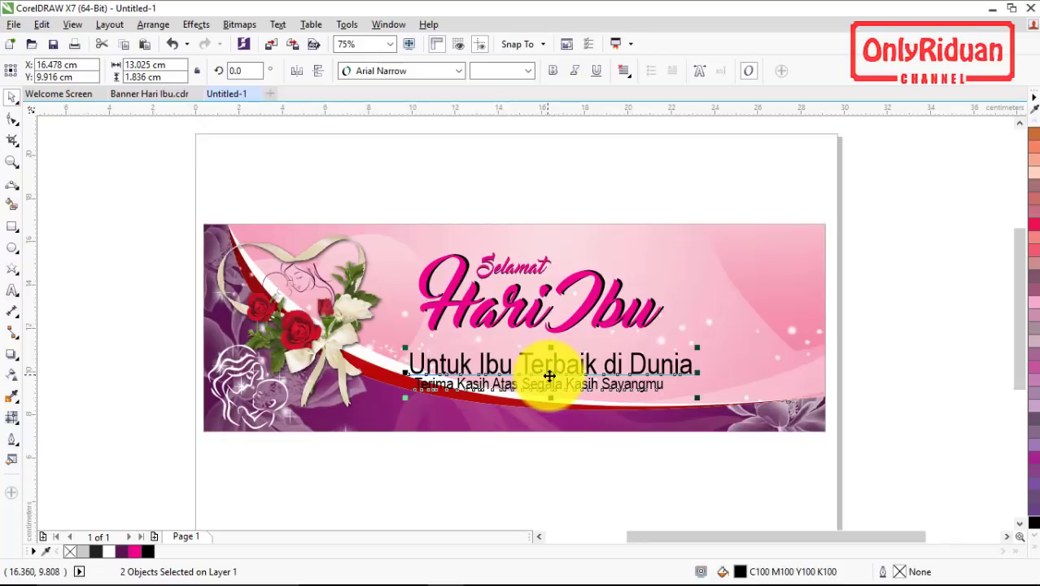
left_click_drag(549, 376, 546, 359)
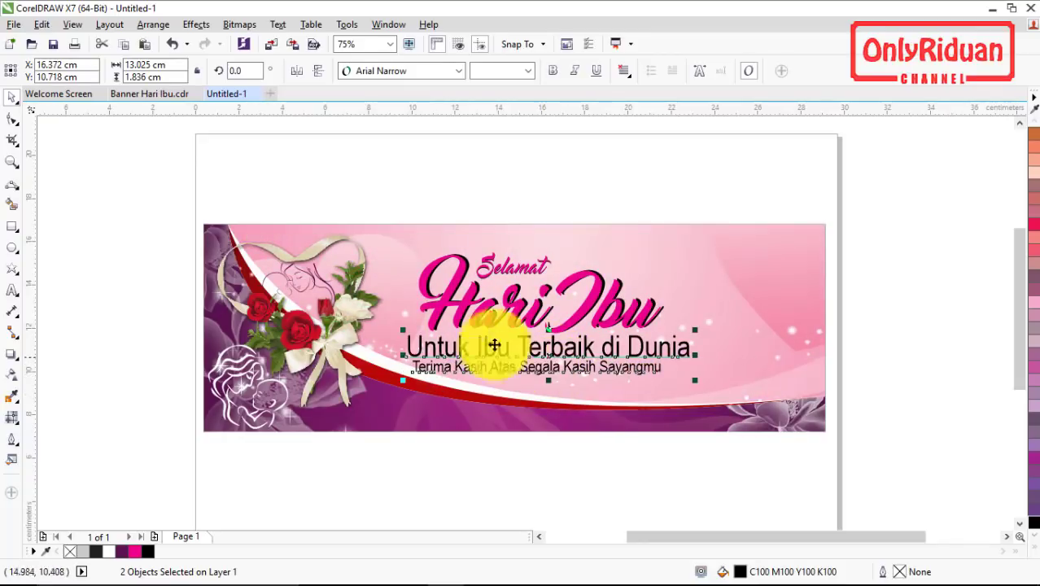
Enlarge the Selamat and Hari Ibu lettering together with its black shadow copies to about 12.6 cm wide.
left_click_drag(719, 362, 685, 343)
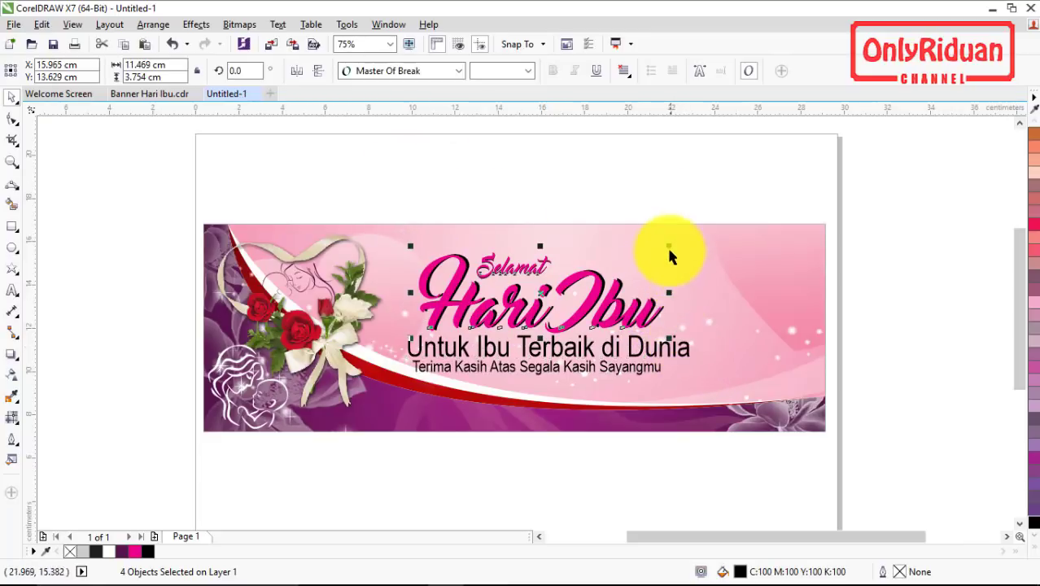
left_click_drag(668, 247, 696, 232)
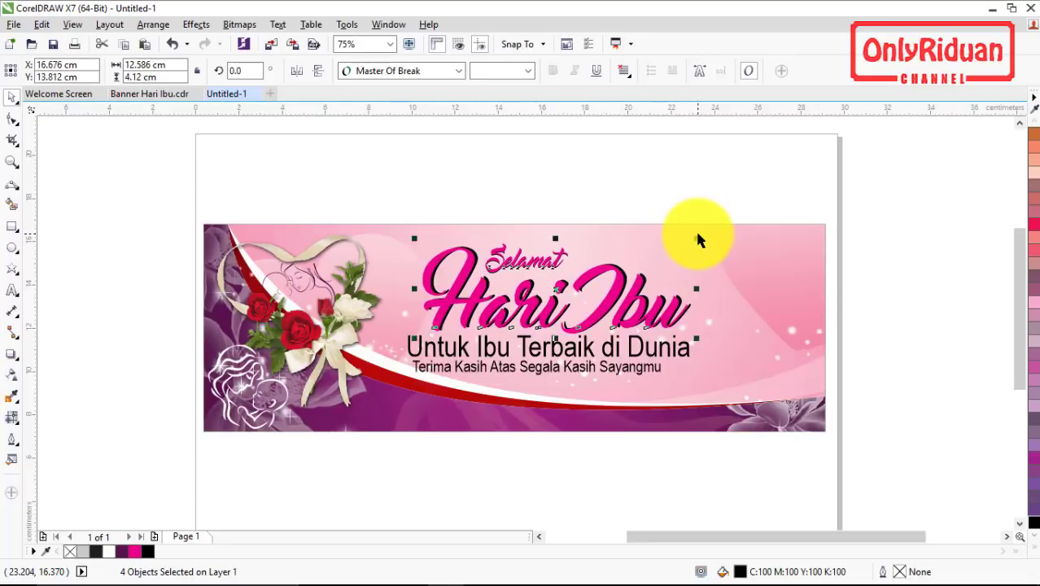
left_click(873, 289)
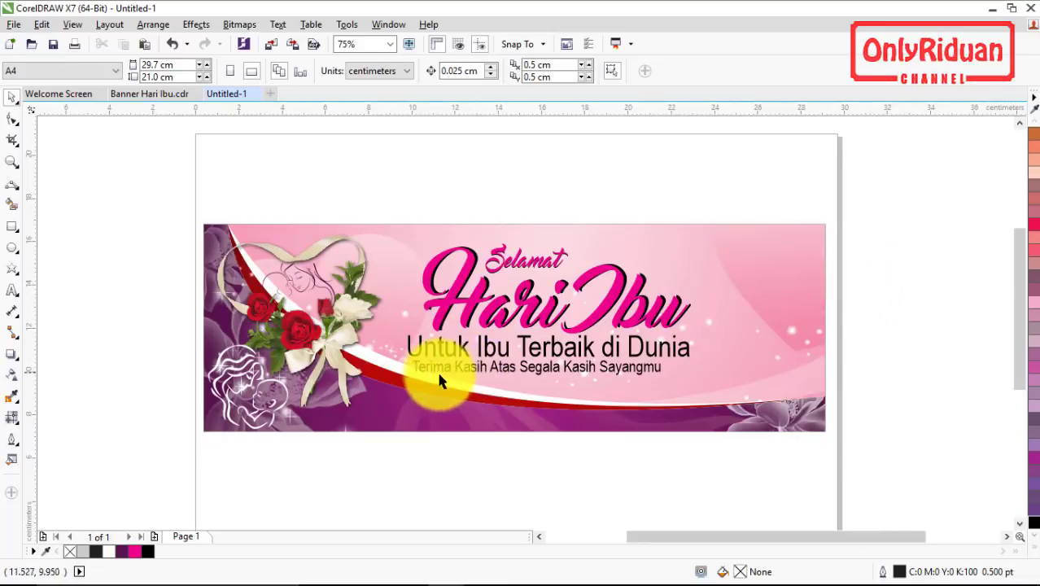
Import the silhouette-mother-child-drawing-clip-art-mothers-card and child-drawing-clip-art-mother-children images and place them at opposite ends of the banner.
left_click(14, 25)
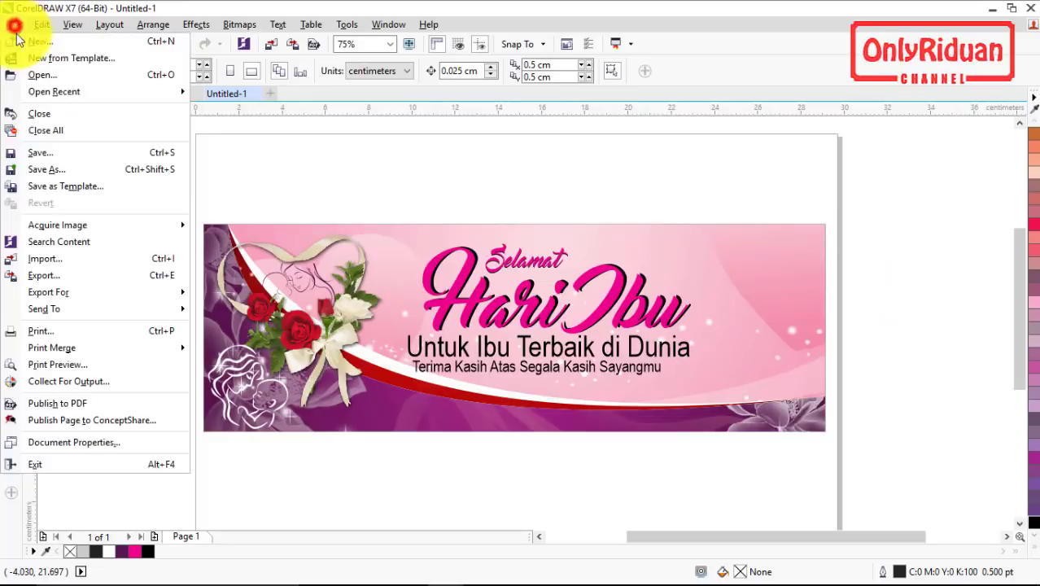
left_click(51, 256)
left_click(506, 371)
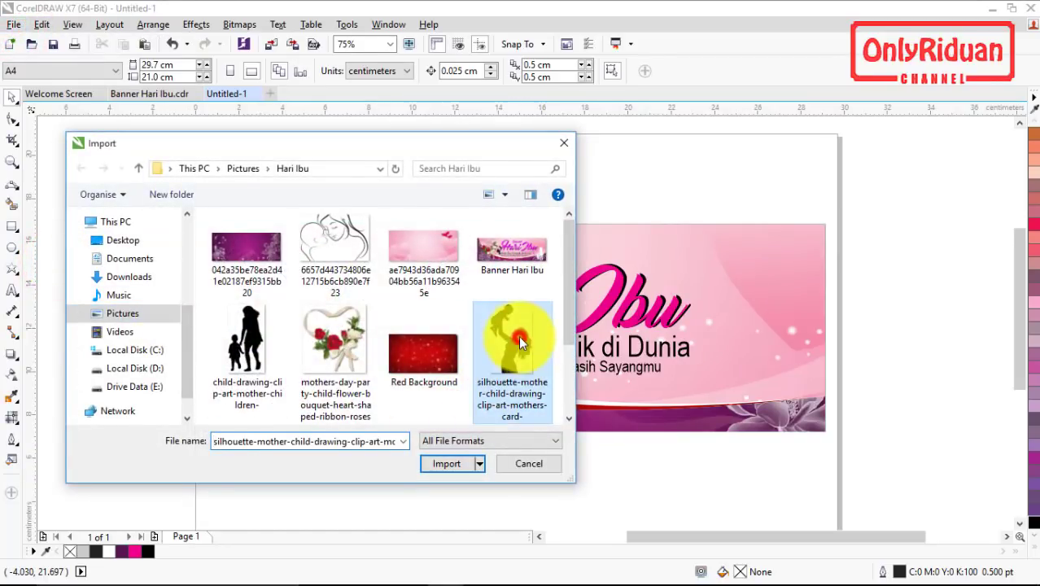
left_click(240, 337, "ctrl")
left_click(431, 460)
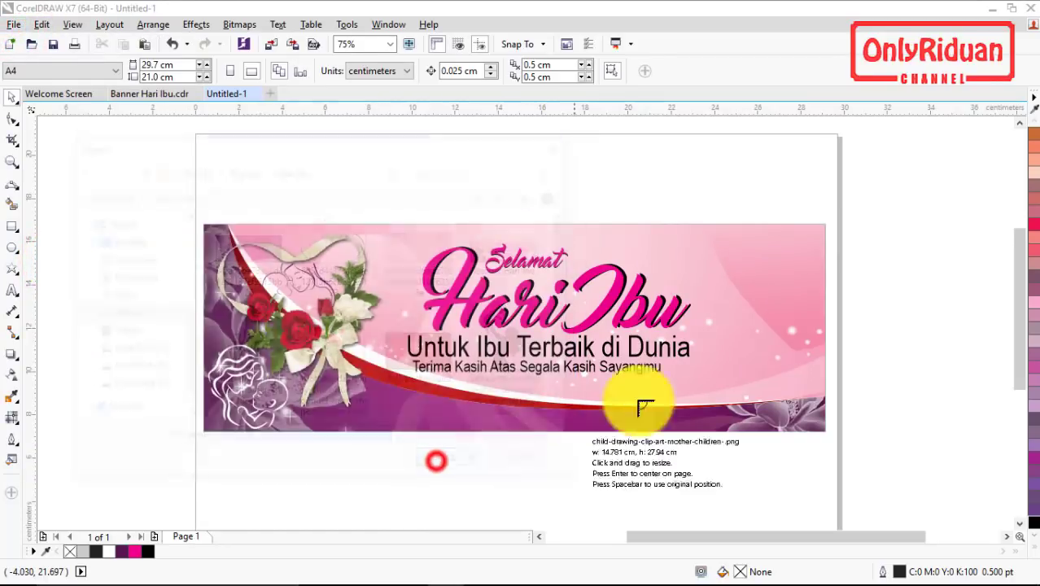
left_click(675, 233)
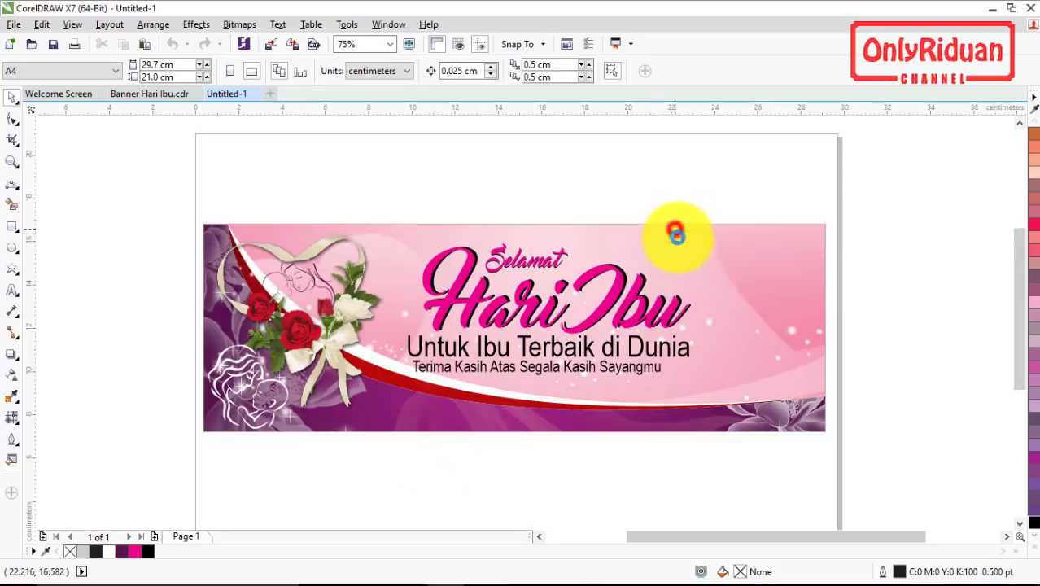
left_click(286, 192)
left_click_drag(539, 305, 408, 262)
left_click_drag(515, 269, 269, 268)
left_click_drag(860, 338, 850, 263)
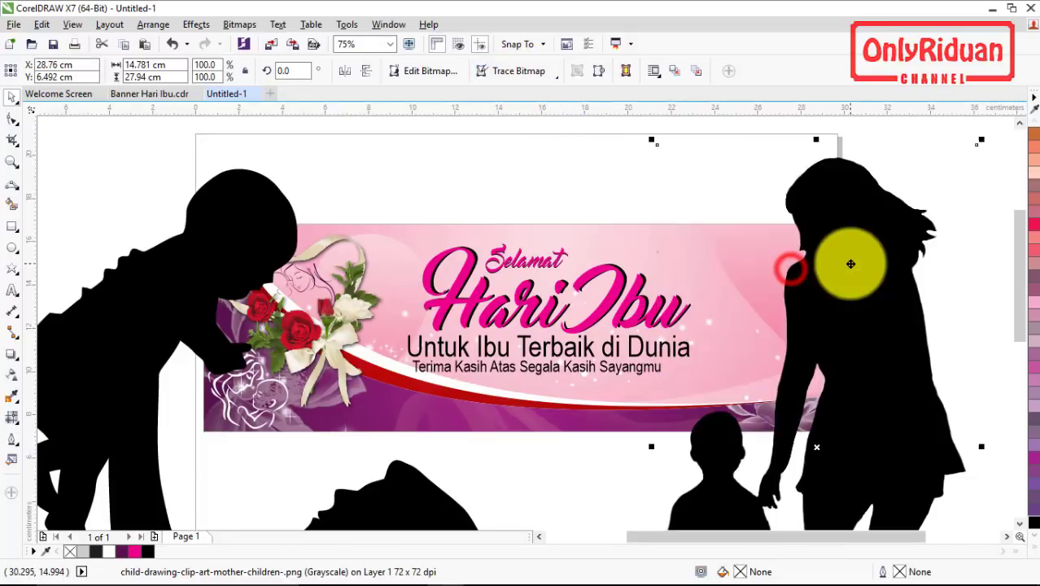
Quick Trace the mother-and-child walking silhouette, move the traced copy aside and delete the original bitmap.
left_click(515, 71)
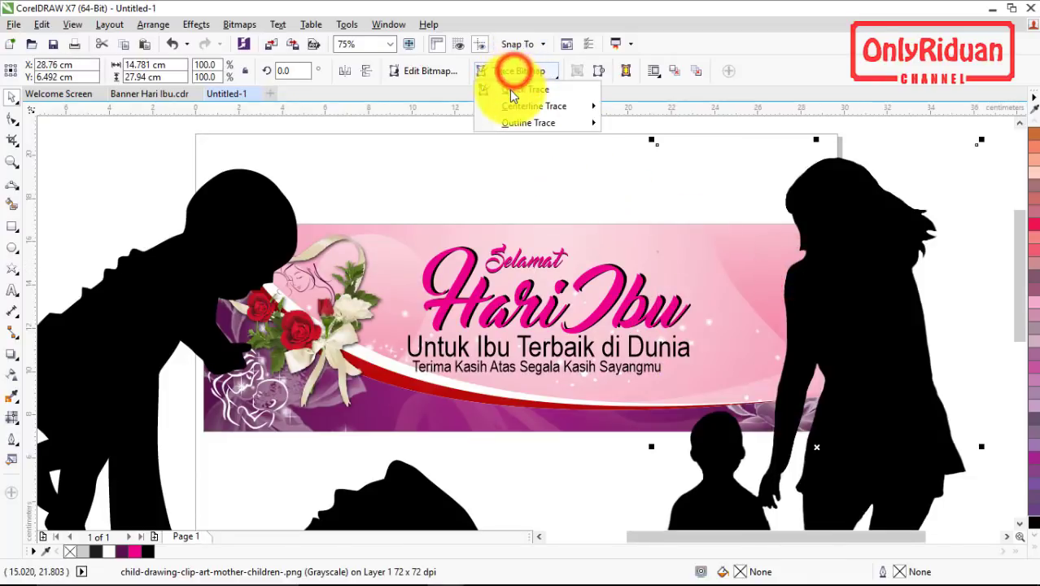
left_click(513, 93)
mouse_move(826, 214)
left_mouse_down()
mouse_move(785, 260)
mouse_move(806, 290)
left_mouse_up()
left_click(877, 252)
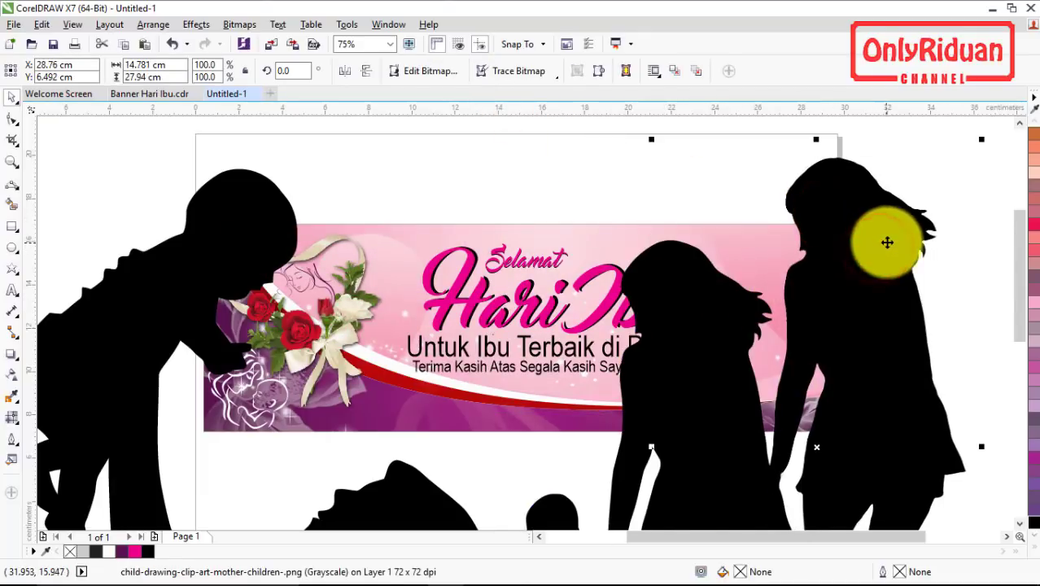
key("Delete")
Shrink the traced walking silhouette to about 3.4 by 6.4 cm, place it at the banner's lower right end and fill it white.
left_click_drag(715, 372, 842, 296)
mouse_move(938, 160)
left_mouse_down()
mouse_move(748, 360)
mouse_move(743, 407)
left_mouse_up()
left_click_drag(700, 517, 908, 294)
left_click_drag(872, 368, 785, 319)
left_click_drag(819, 241, 799, 276)
left_click_drag(771, 336, 804, 337)
left_click(124, 551)
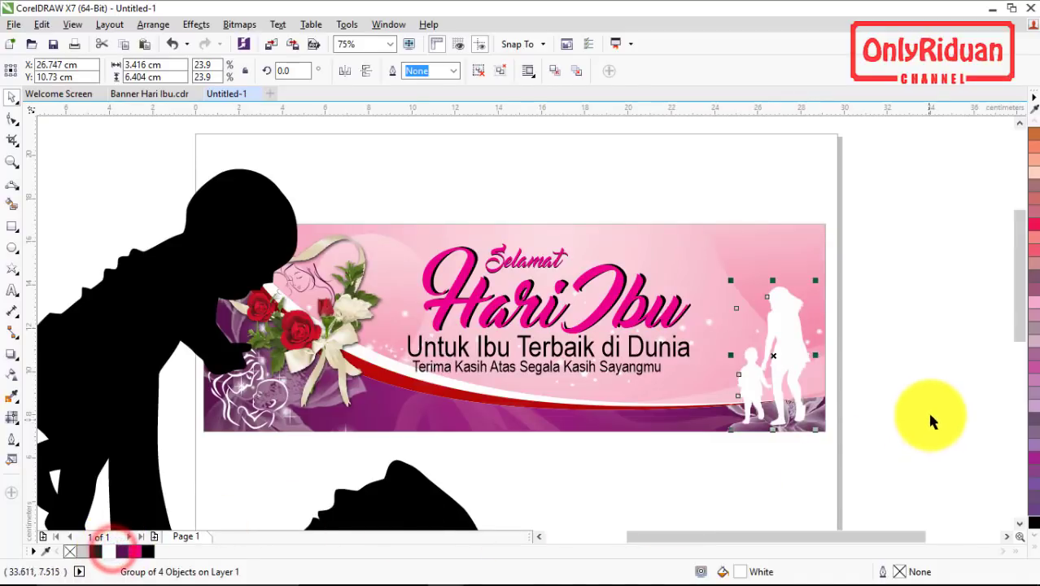
left_click(929, 415)
Enlarge the Selamat Hari Ibu lettering and the two slogan lines together until the slogan lines are about 14.2 cm wide.
left_click_drag(374, 203, 690, 347)
key("ctrl+z")
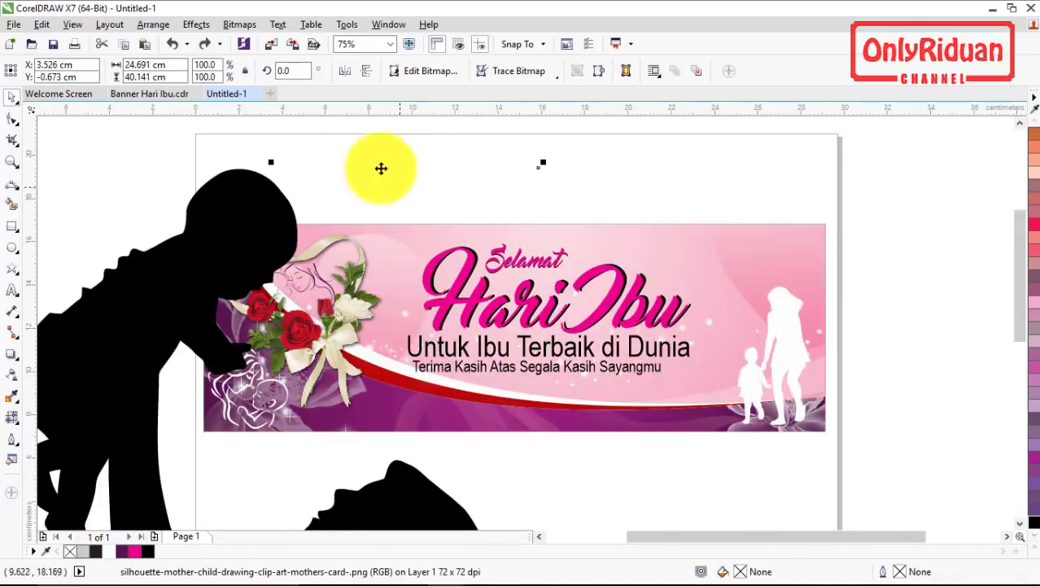
left_click_drag(293, 129, 718, 381)
left_click_drag(700, 238, 768, 225)
left_click(850, 376)
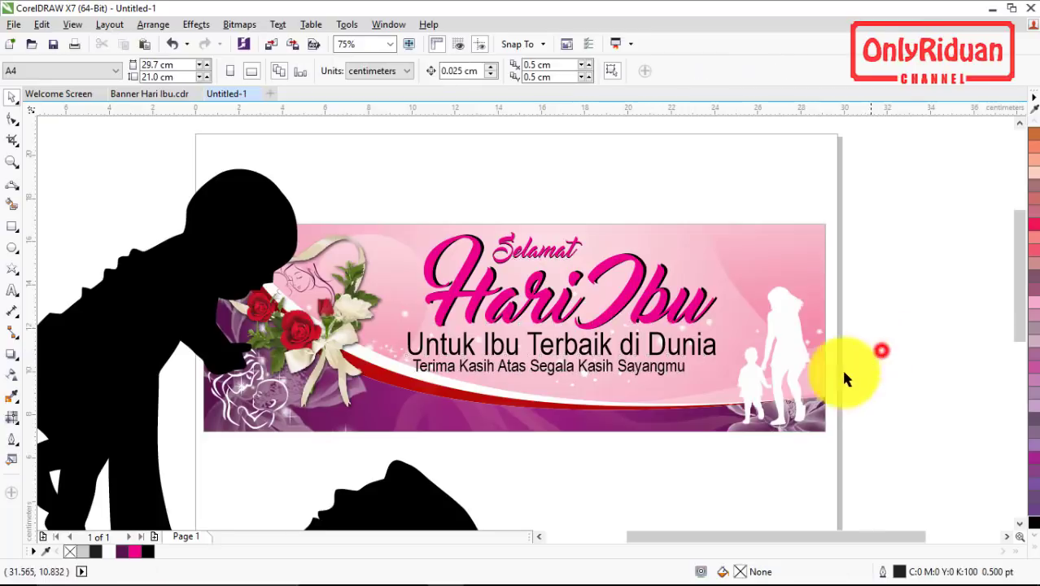
Shrink the two slogan lines to about 13.3 cm wide, centre them under Hari Ibu, and move the mother-lifting-child bitmap clear of the banner.
left_click_drag(868, 387, 389, 334)
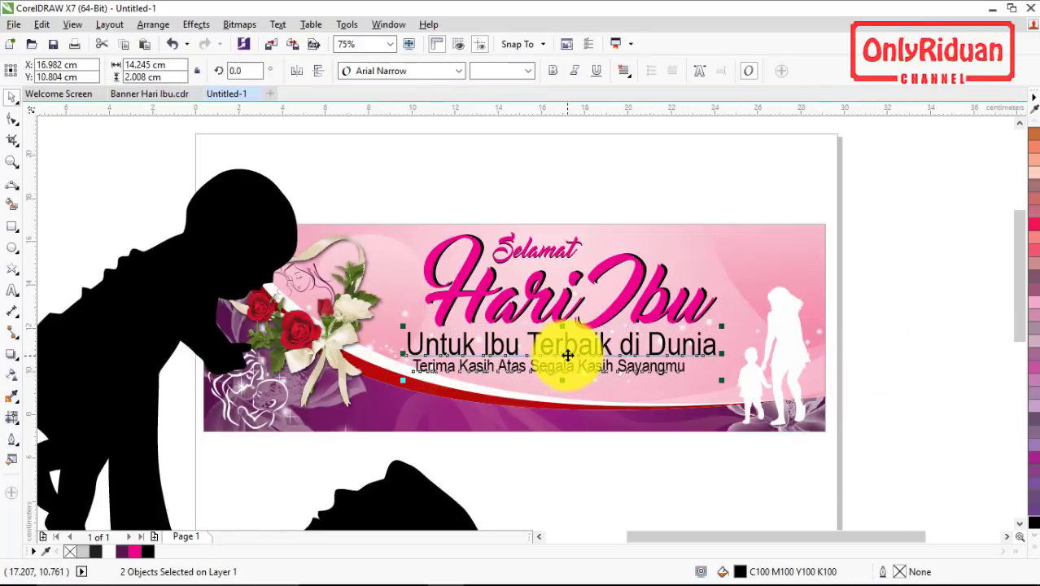
left_click_drag(722, 325, 700, 329)
left_click(409, 220)
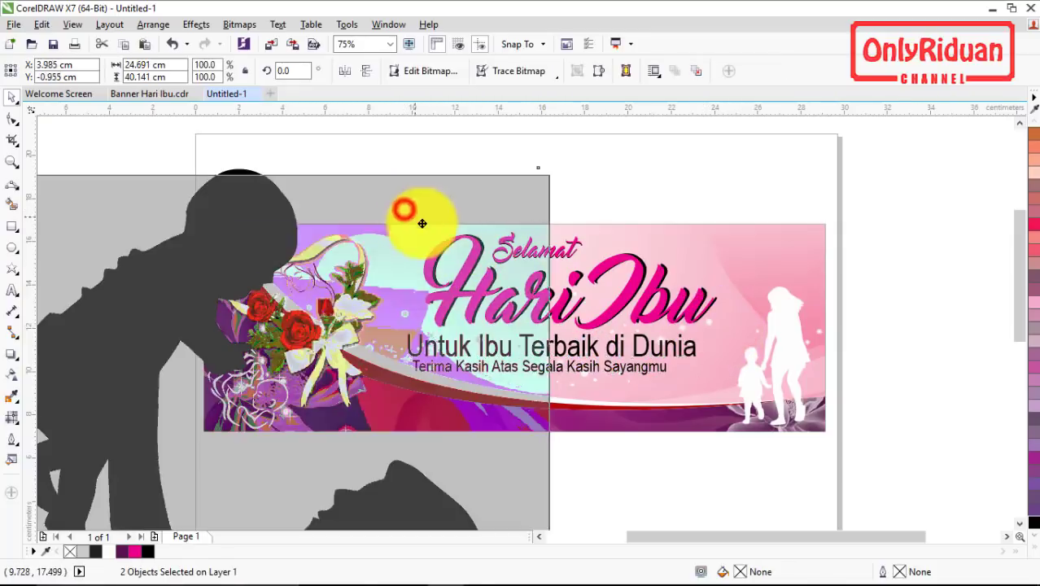
left_click_drag(297, 232, 197, 262)
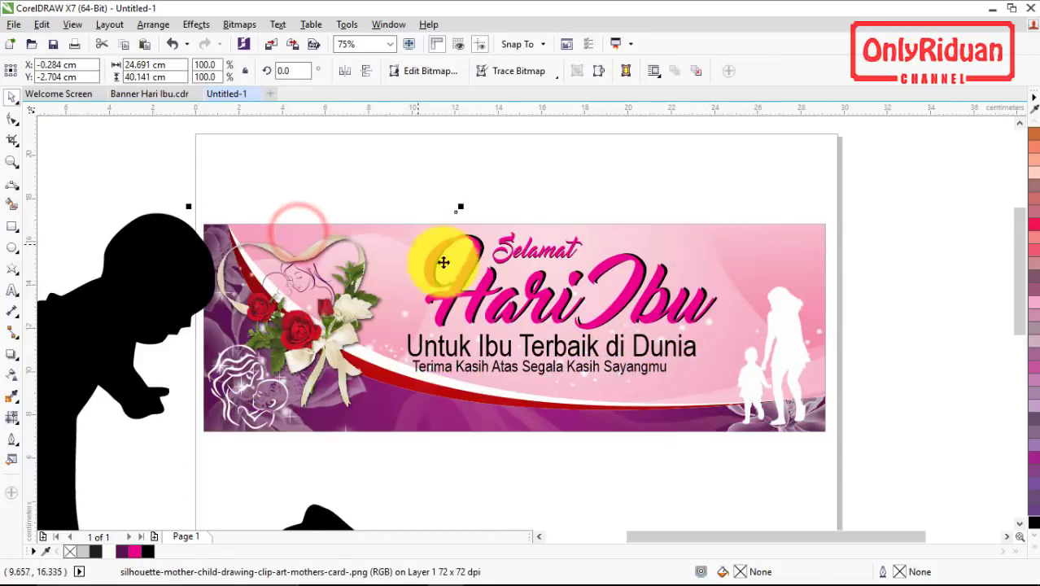
left_click_drag(166, 299, 135, 427)
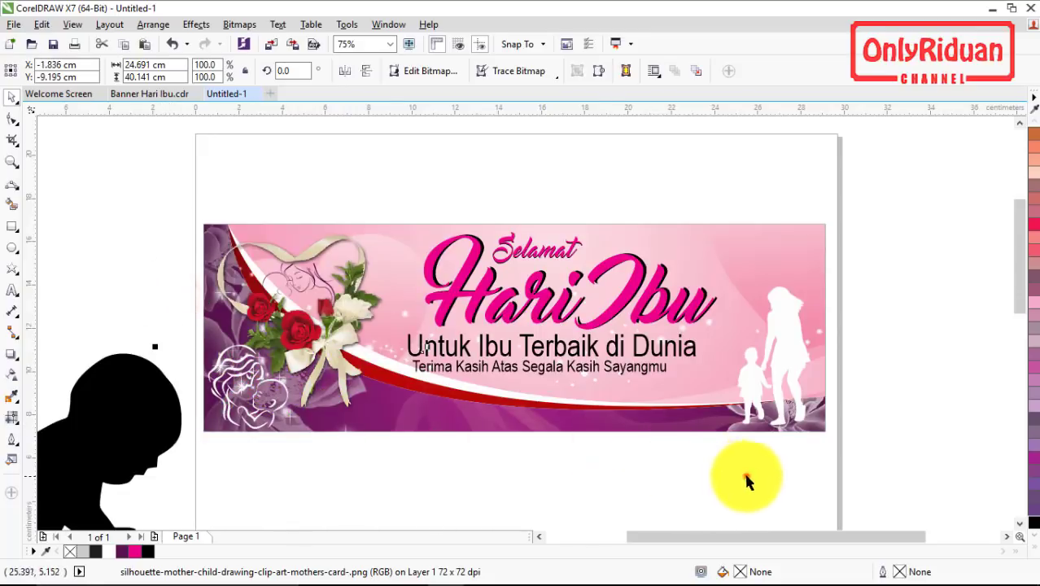
left_click_drag(747, 476, 381, 313)
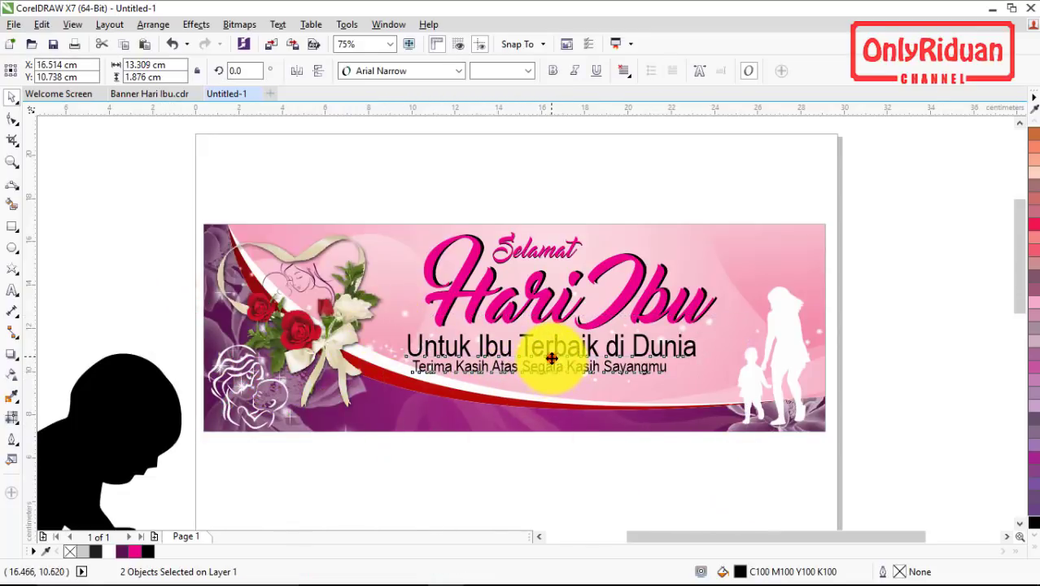
left_click_drag(551, 358, 564, 359)
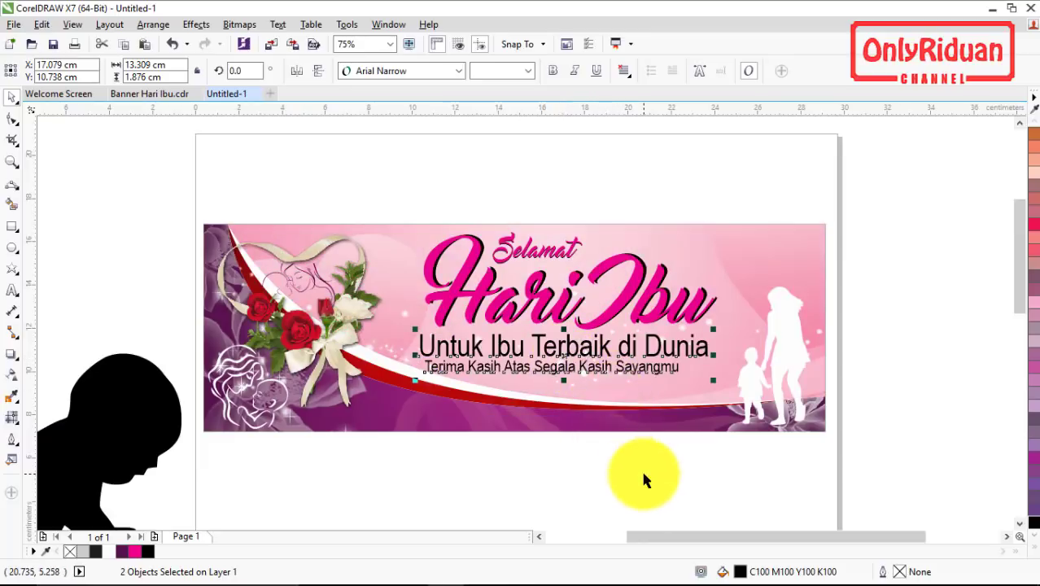
Quick Trace the mother-lifting-child silhouette bitmap, move the traced copy aside and delete the original bitmap.
left_click_drag(154, 415, 303, 268)
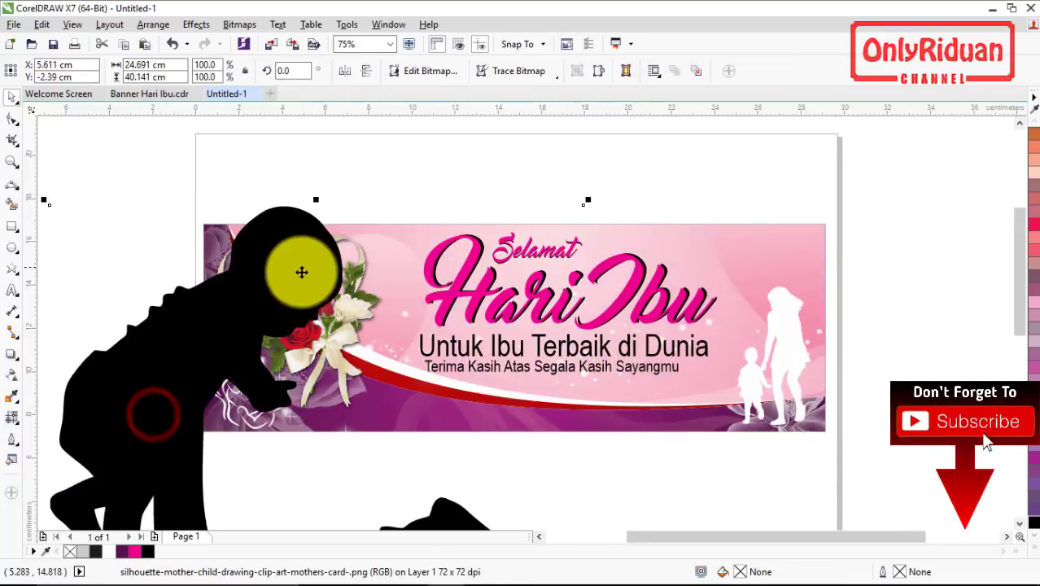
left_click(509, 75)
left_click(511, 88)
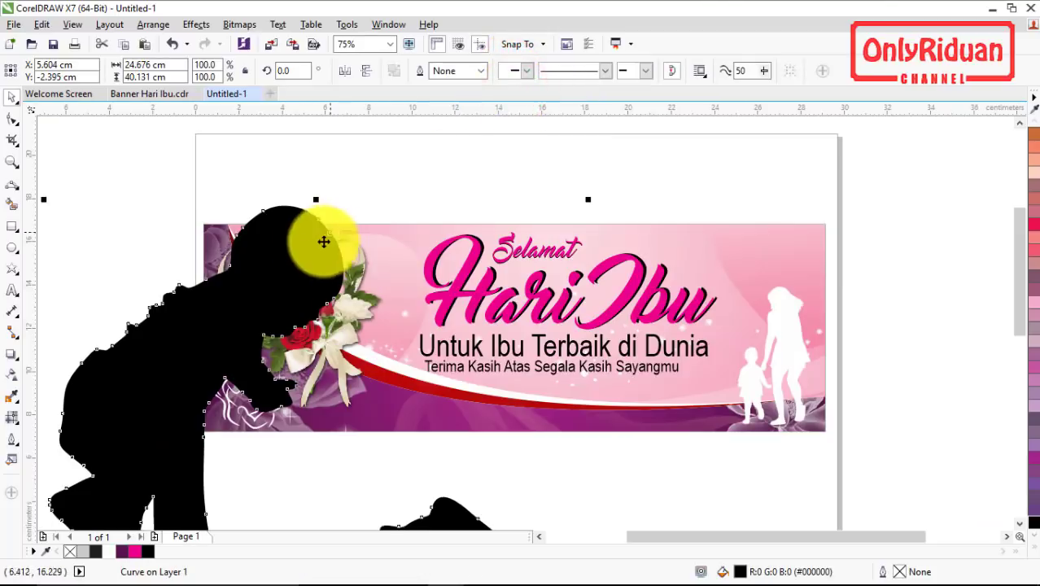
mouse_move(324, 242)
left_mouse_down()
mouse_move(358, 382)
mouse_move(609, 250)
left_mouse_up()
left_click(180, 358)
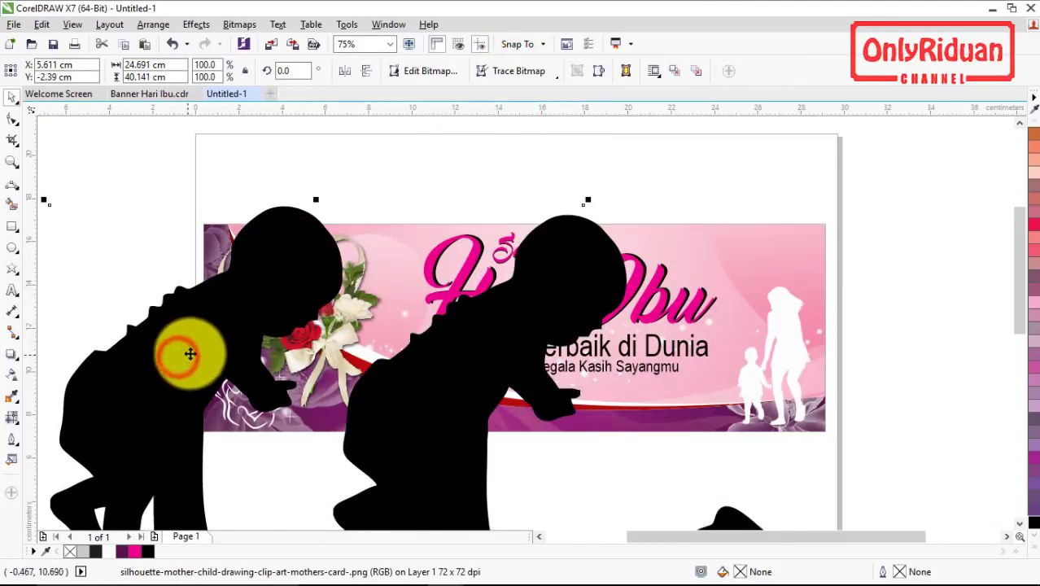
key("Delete")
Shrink the traced mother-lifting-child silhouette to about 2.9 by 4.7 cm and place it between the rose bouquet and the Hari Ibu lettering.
left_click_drag(547, 288, 478, 251)
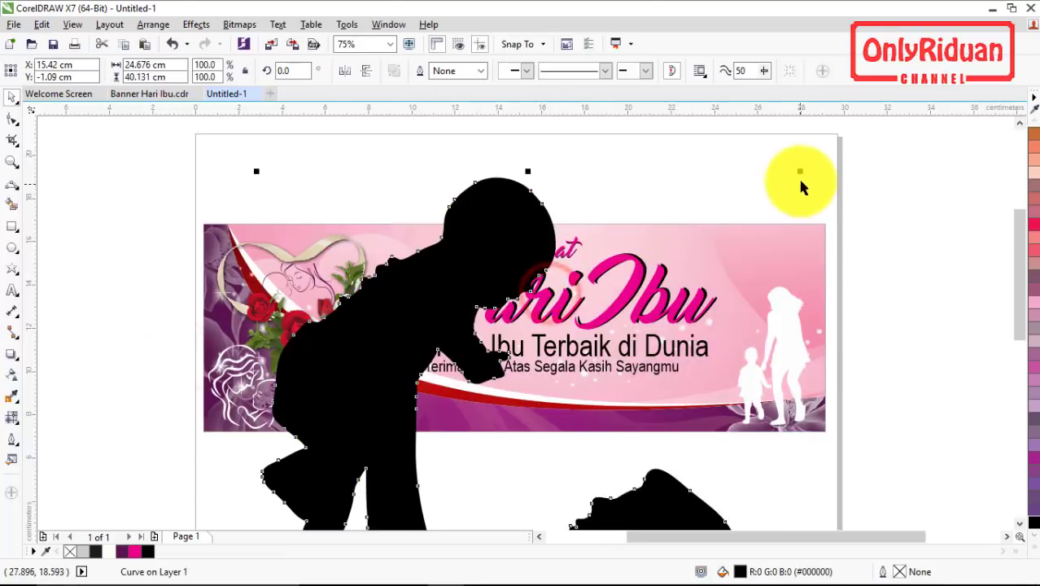
mouse_move(801, 184)
left_mouse_down()
mouse_move(657, 239)
mouse_move(487, 340)
mouse_move(570, 231)
mouse_move(435, 471)
mouse_move(348, 241)
left_mouse_up()
left_click_drag(576, 165, 423, 413)
left_click_drag(283, 448, 347, 204)
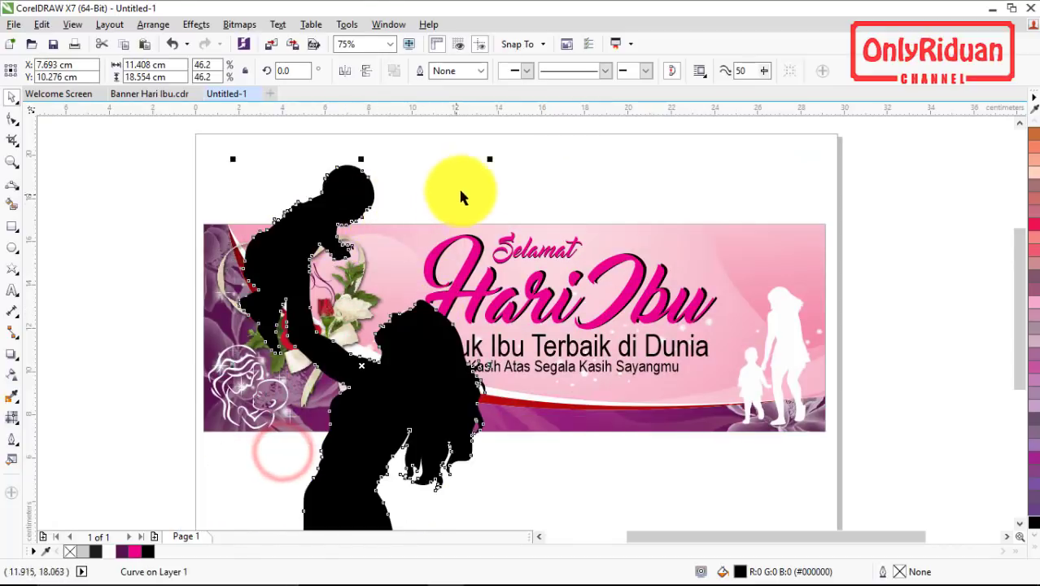
left_click_drag(488, 158, 331, 399)
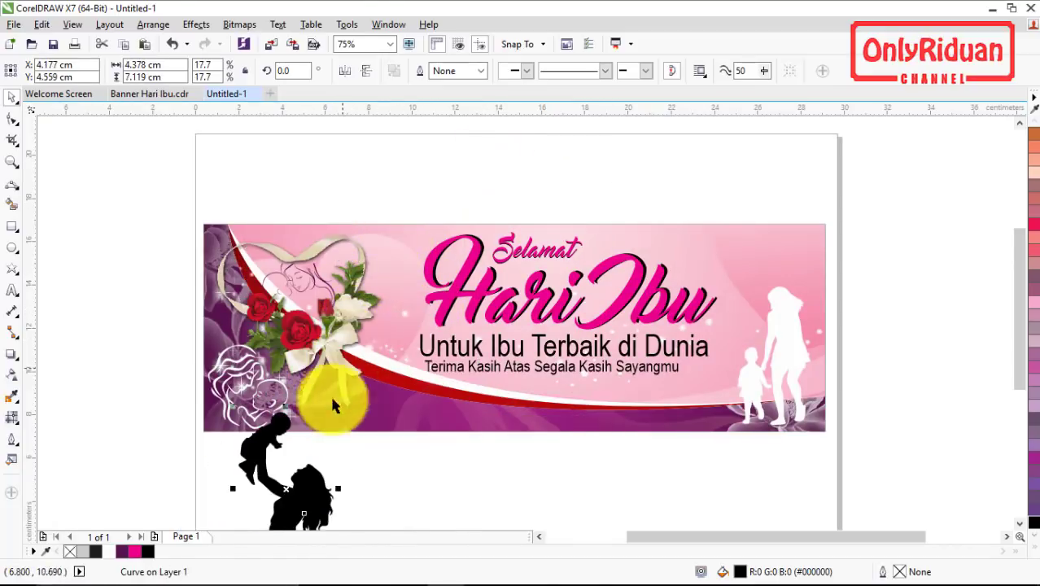
left_click_drag(307, 494, 395, 314)
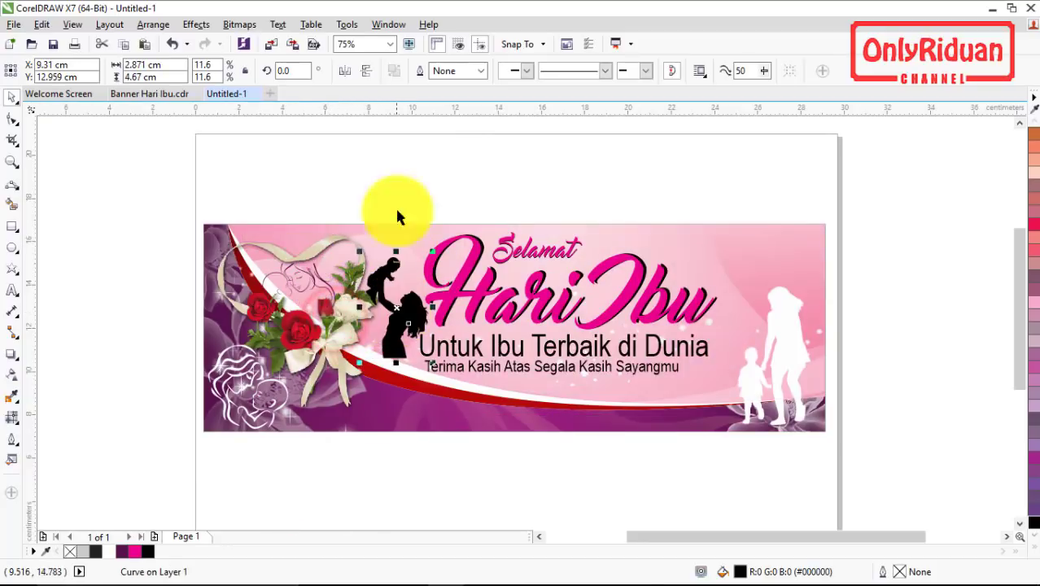
Mirror the mother-lifting-child silhouette horizontally and shrink it to about 2.3 by 3.8 cm at the start of the slogan.
left_click(345, 74)
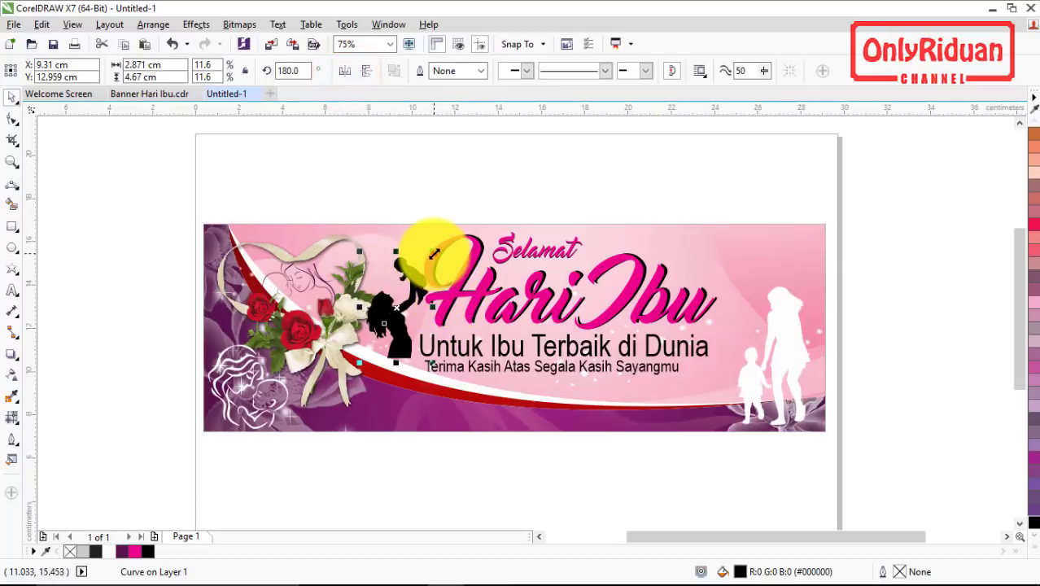
left_click_drag(433, 254, 422, 337)
scroll(424, 342, "up", 2)
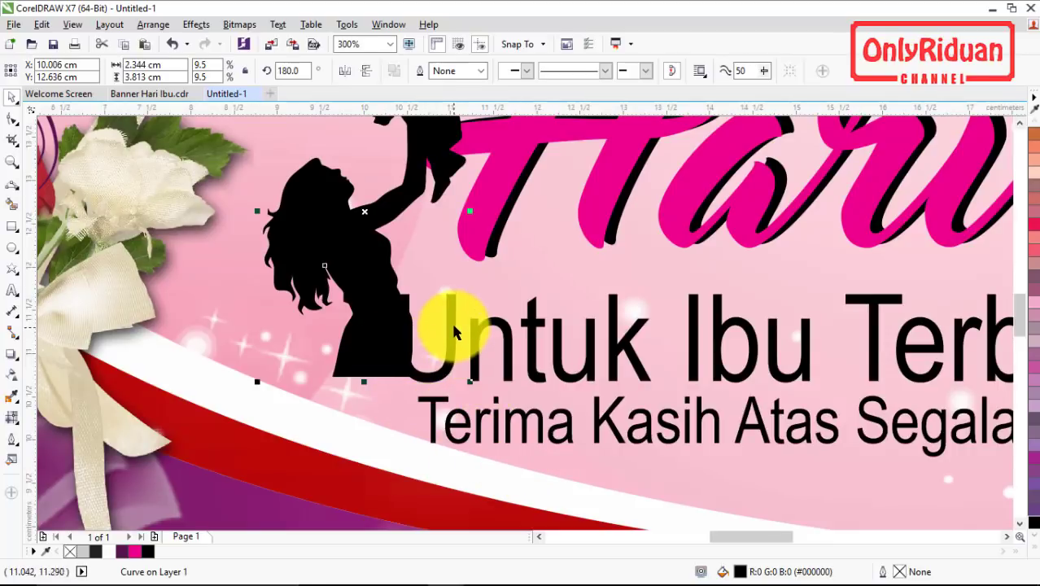
Nudge the silhouette so its base aligns with the Untuk Ibu Terbaik di Dunia line and it overlaps the letter U.
left_click(453, 326)
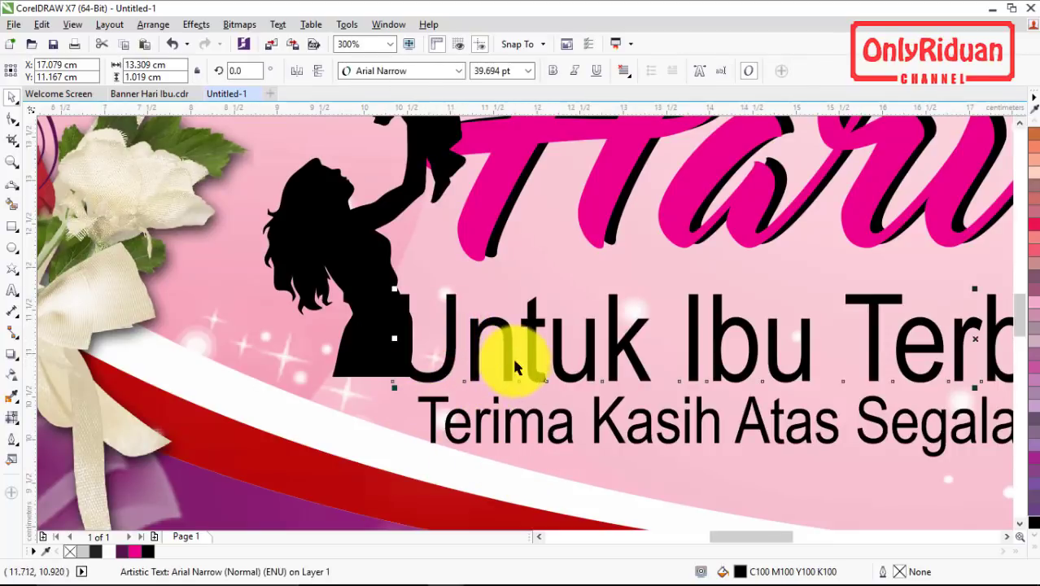
left_click(371, 327)
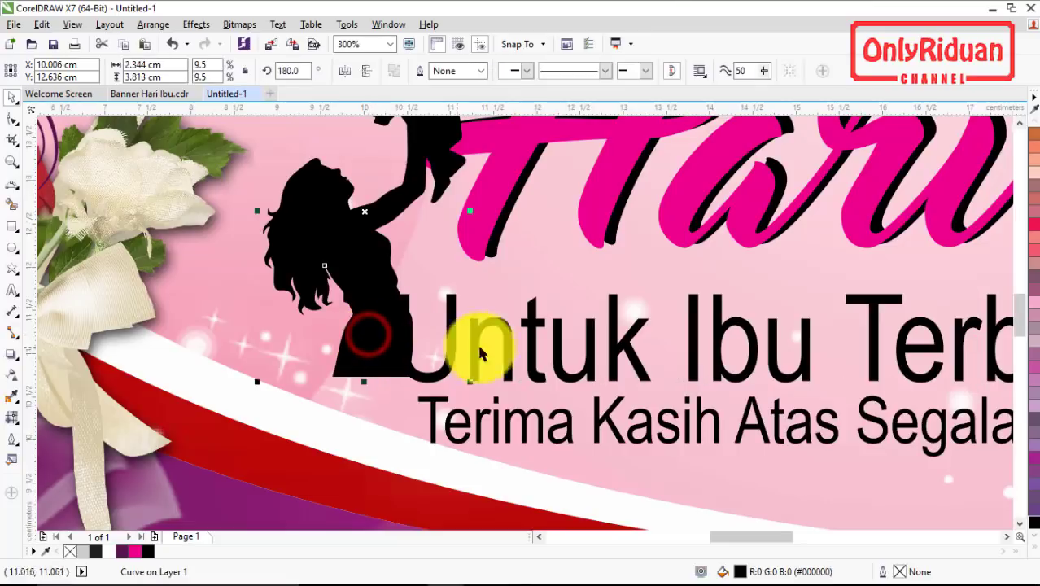
key("Down")
key("Down")
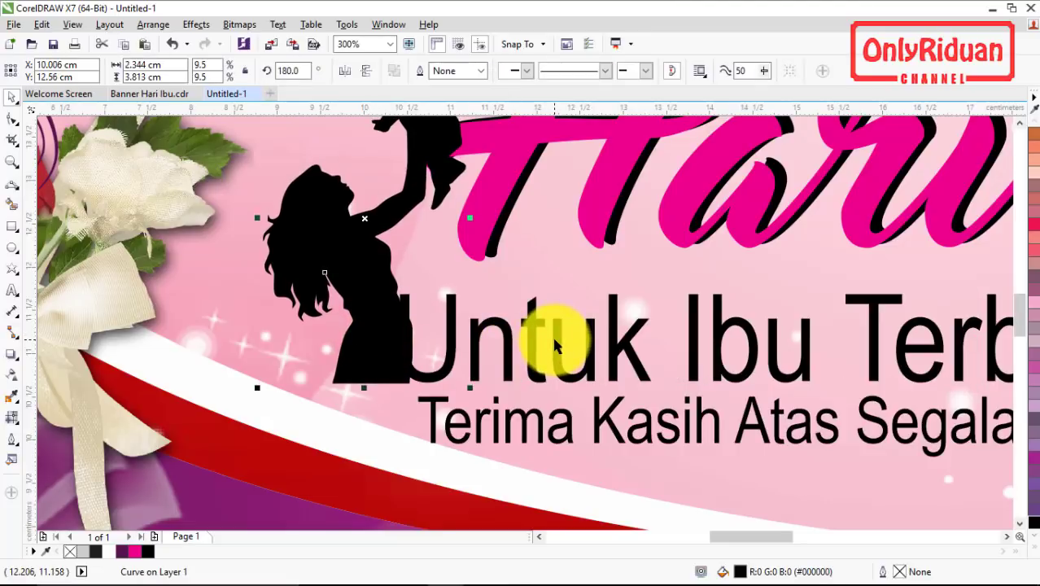
key("Right")
key("Right")
key("Right")
key("Right")
key("Right")
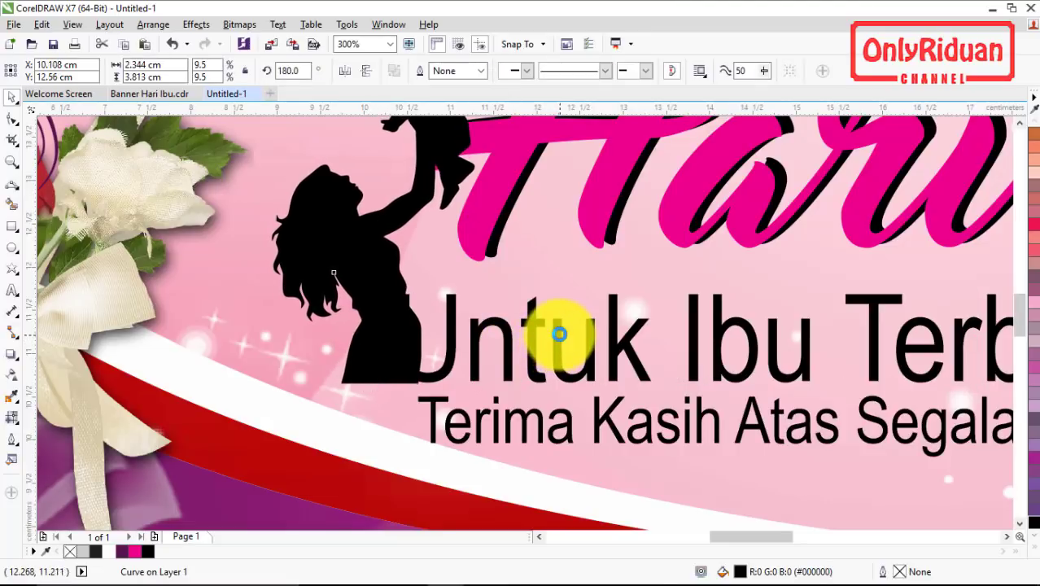
key("Right")
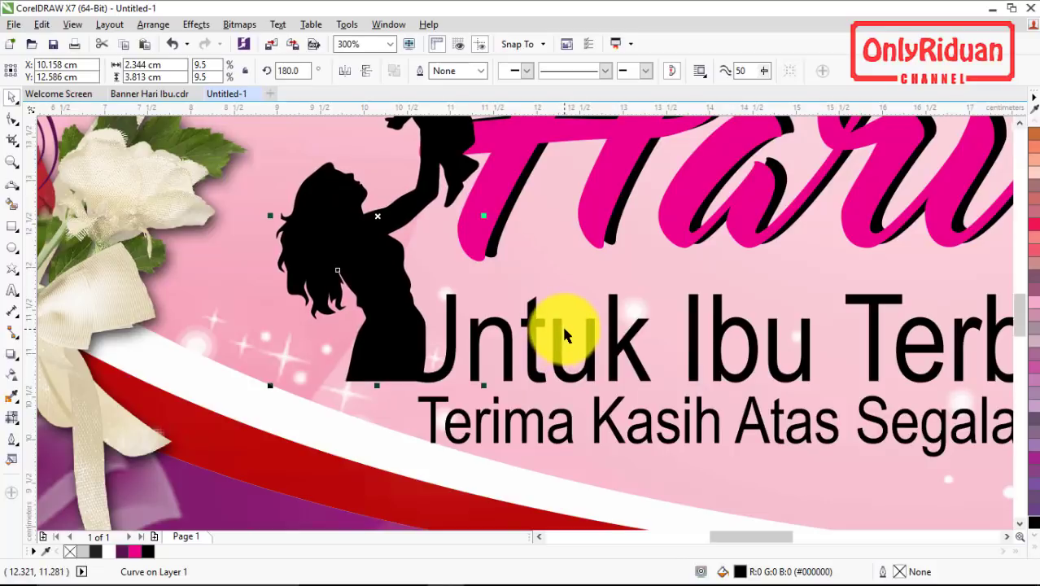
key("Up")
key("Down")
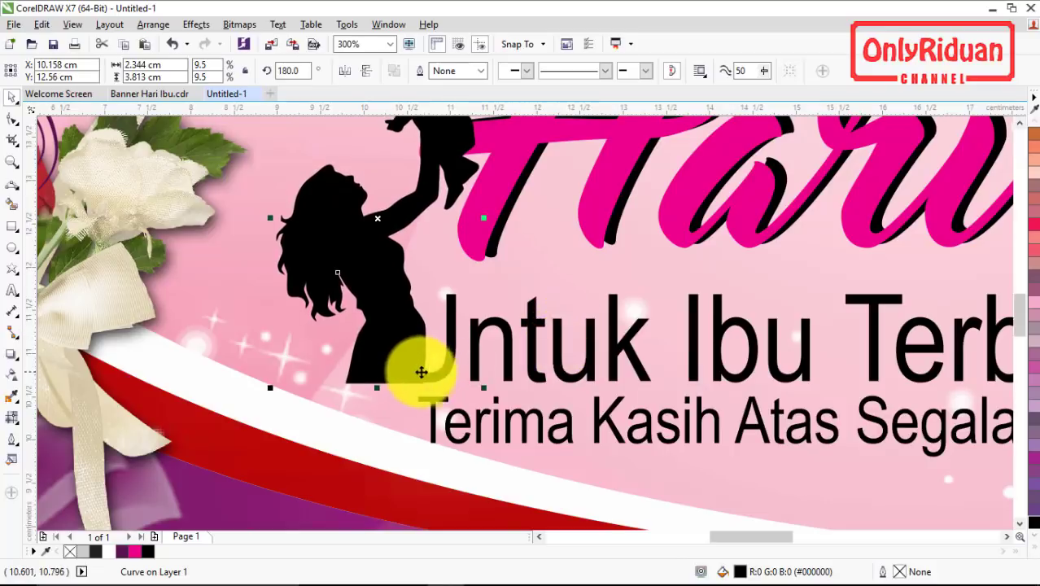
Intersect the mother-lifting-child silhouette with the Untuk Ibu Terbaik di Dunia line and fill the overlapping piece white.
scroll(454, 346, "down", 3)
left_click(533, 332)
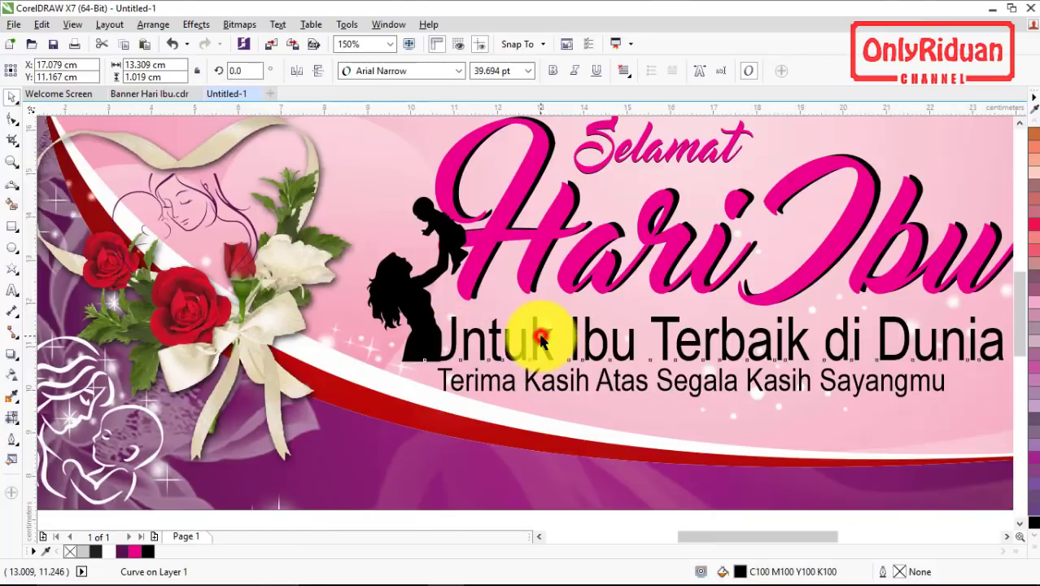
left_click(396, 287, "shift")
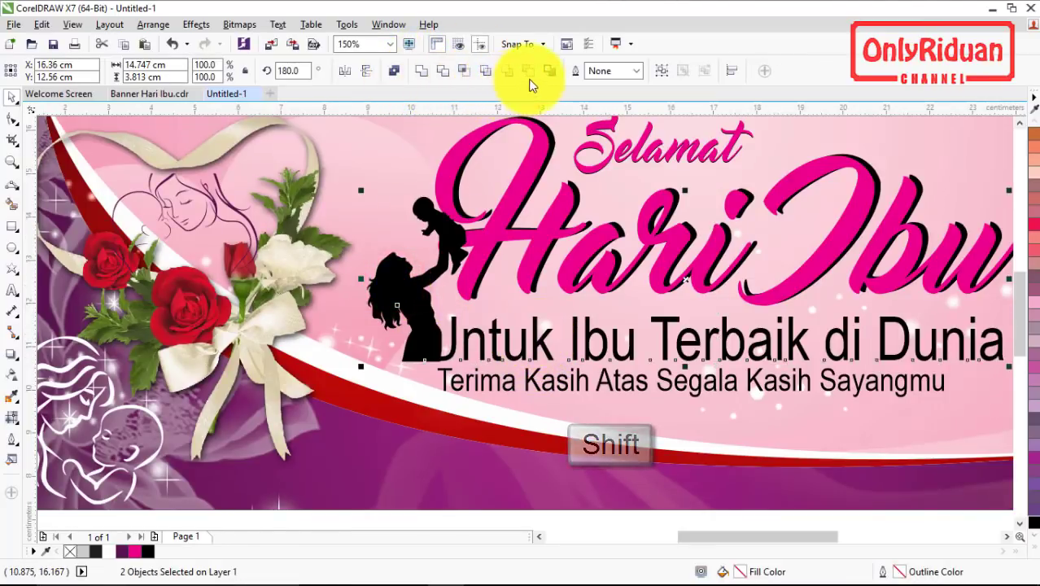
left_click(477, 79)
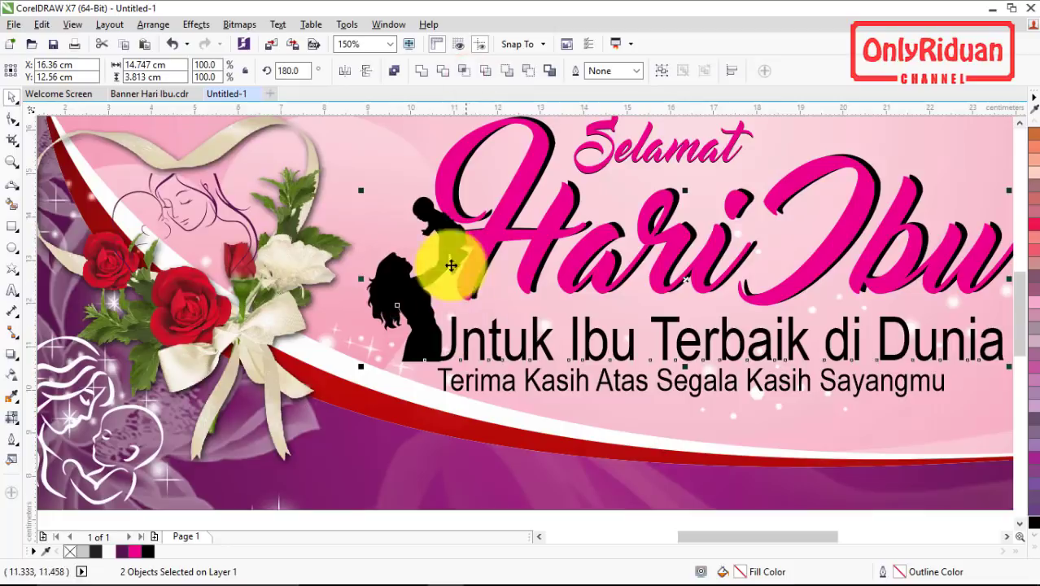
left_click(468, 72)
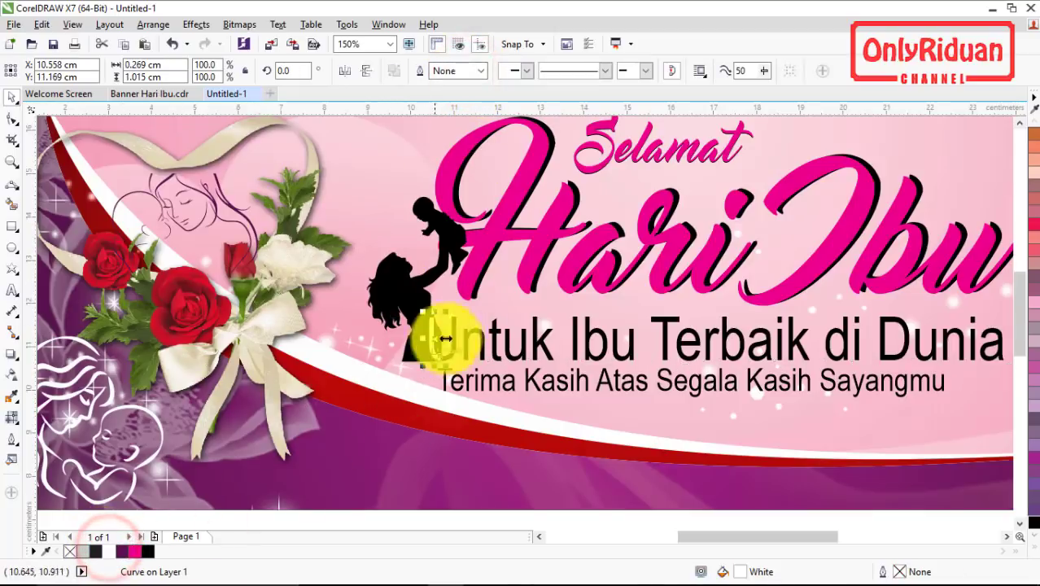
left_click(475, 417)
Nudge the Selamat Hari Ibu lettering and its shadow copies to the right, clear of the lifted child, to about X 18.1 cm.
key("F3")
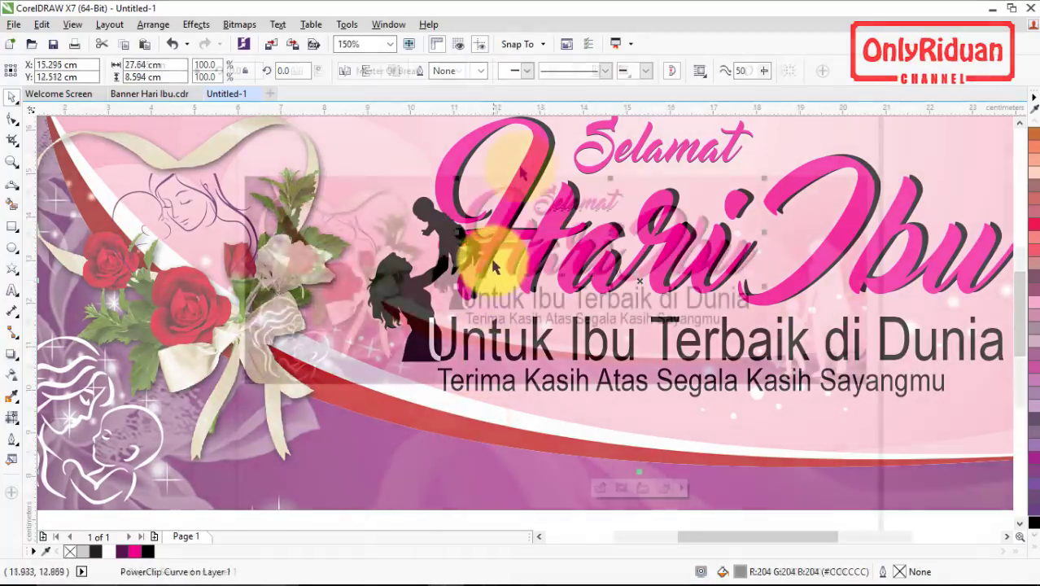
left_click(515, 141)
left_click_drag(421, 144, 774, 290)
key("Right")
key("Right")
key("Right")
key("Right")
key("Right")
key("Right")
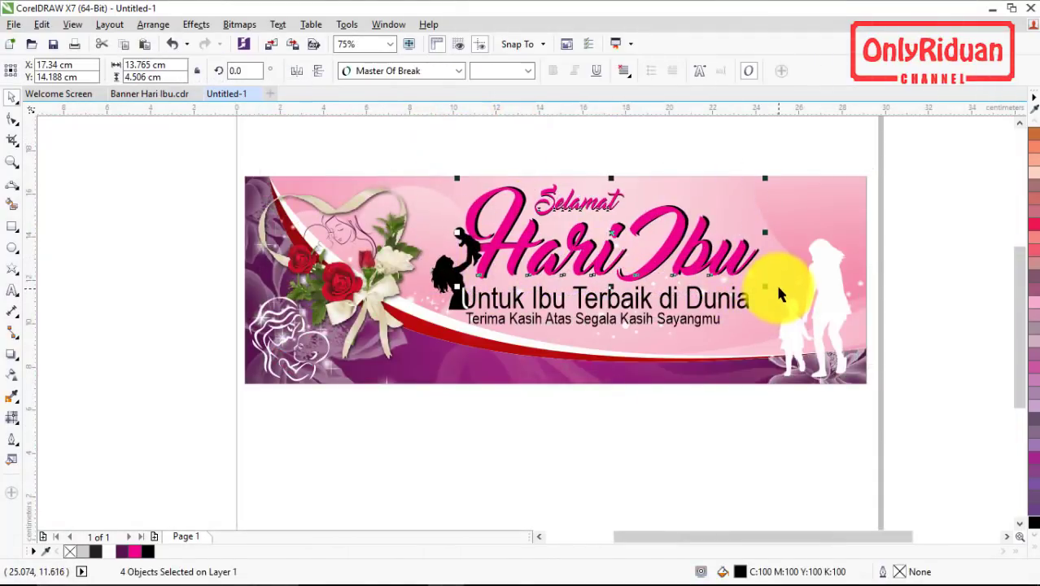
key("Right")
key("Right")
key("Right")
key("Right")
key("Right")
key("Right")
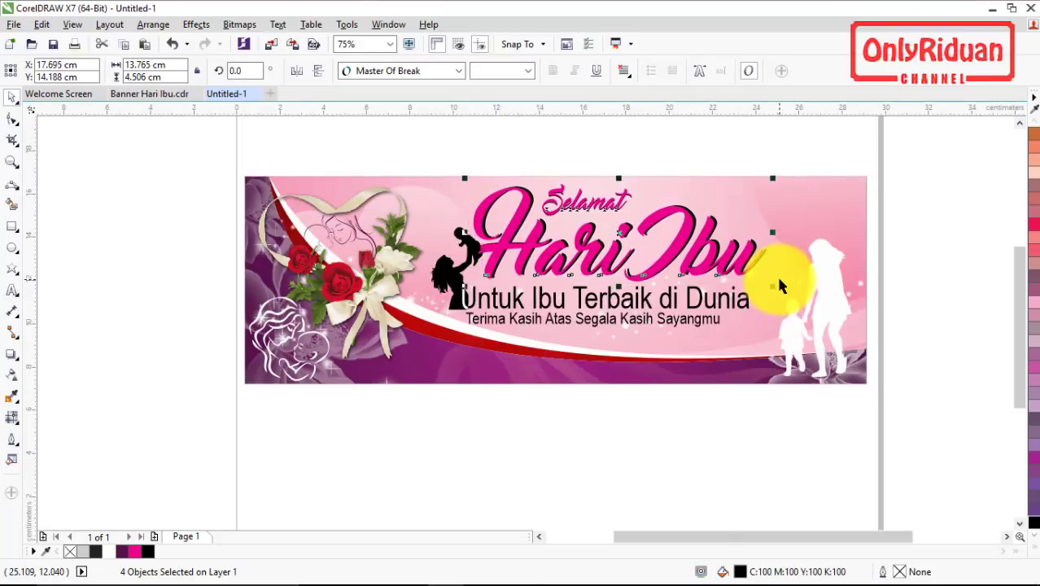
key("Right")
key("Right")
key("Right")
key("Right")
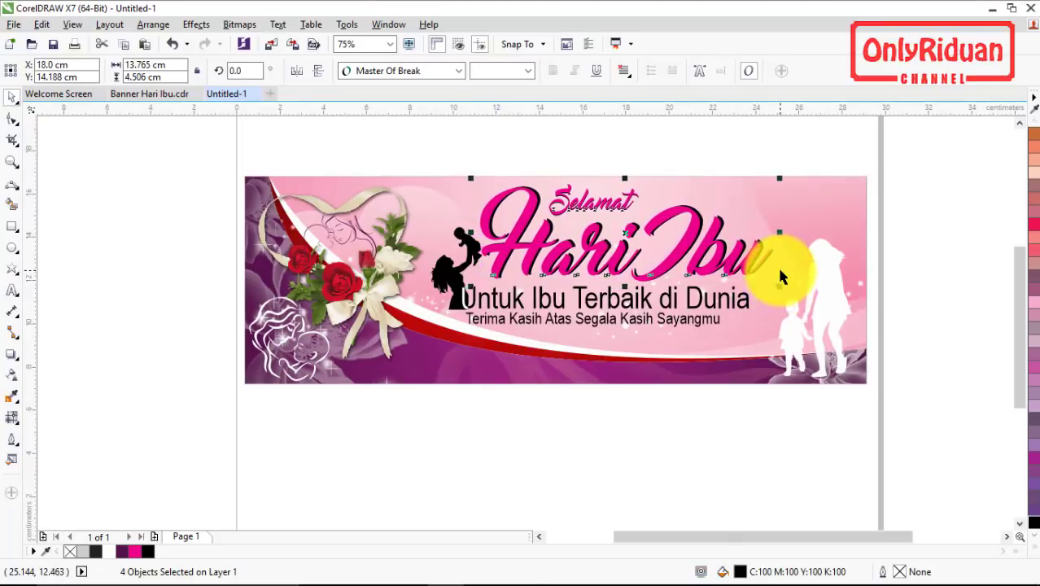
key("Right")
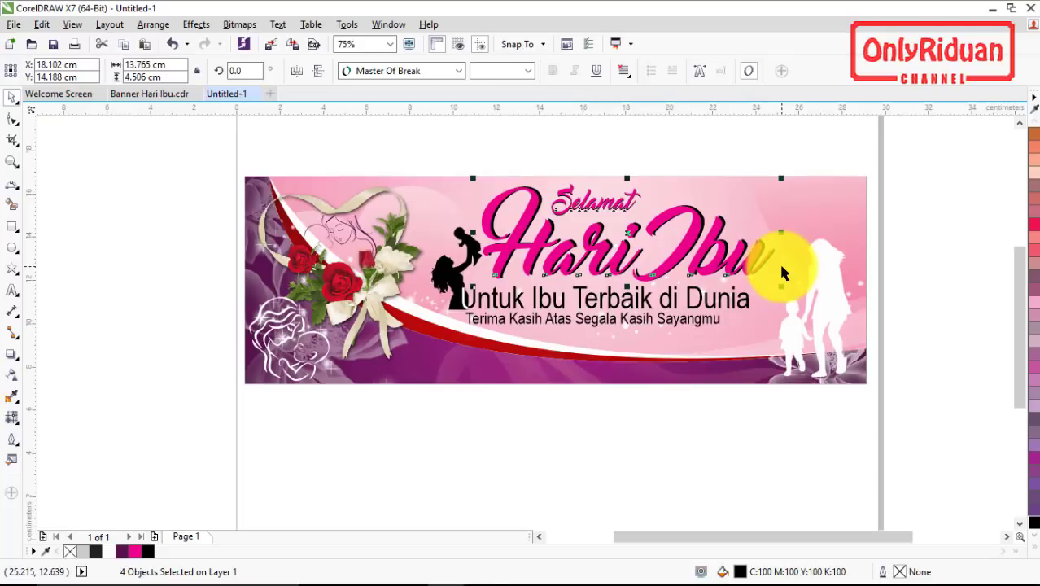
left_click(773, 420)
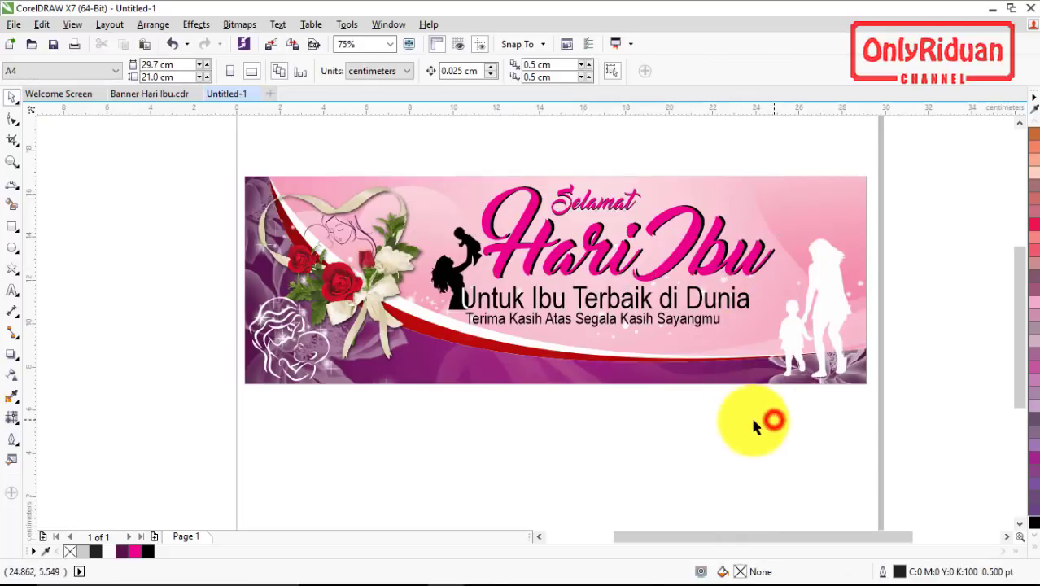
Nudge the two slogan lines, the mother-lifting-child silhouette and its white overlap down and right to about X 16.64, Y 11.47 cm.
left_click_drag(790, 440, 400, 225)
key("Down")
key("Down")
key("Down")
key("Down")
key("Down")
key("Down")
key("Down")
key("Down")
key("Down")
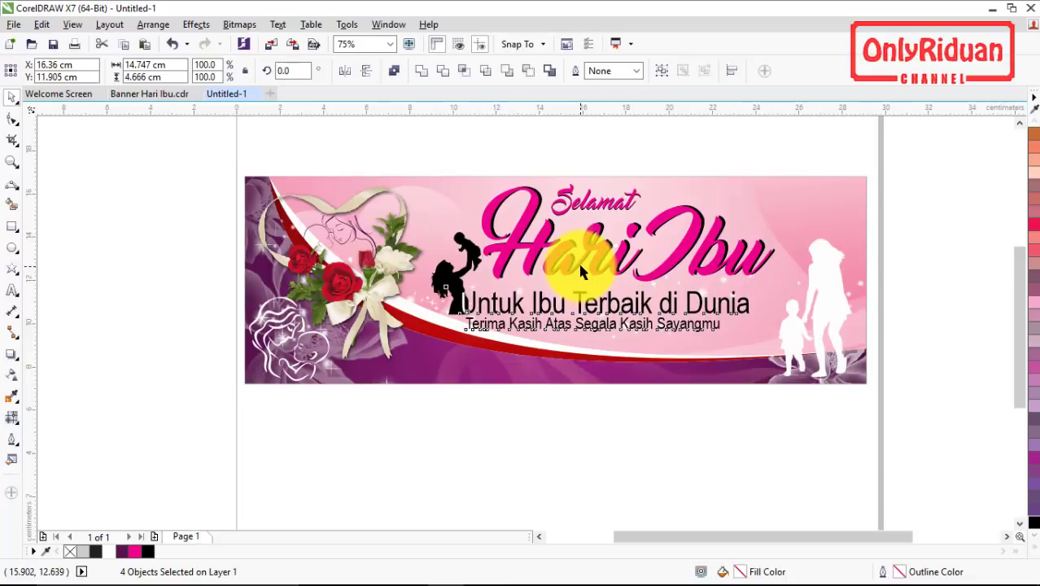
key("Down")
key("Down")
key("Down")
key("Down")
key("Down")
key("Down")
key("Down")
key("Down")
key("Down")
key("Down")
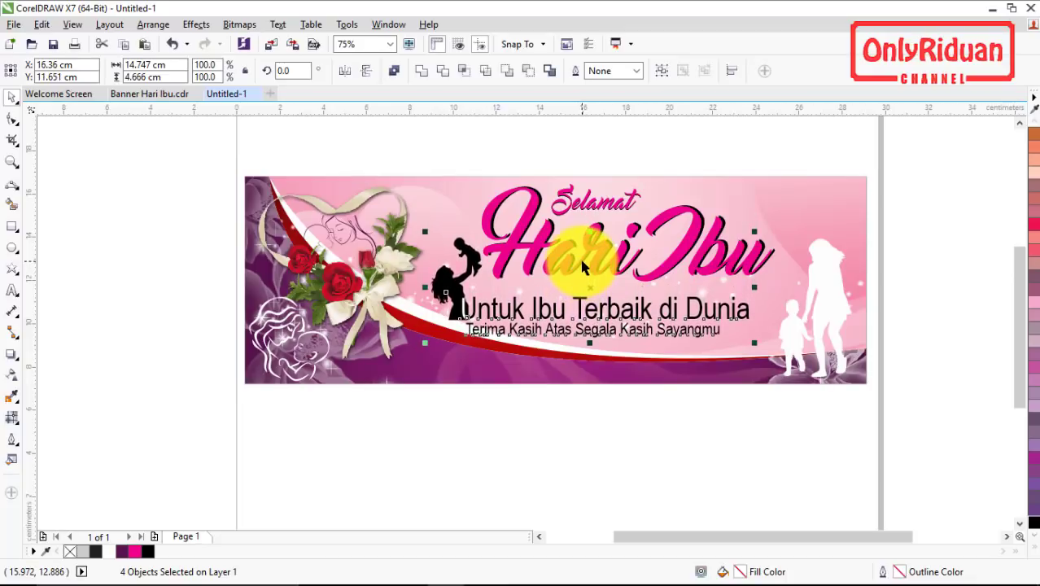
key("Down")
key("Down")
key("Down")
key("Down")
key("Down")
key("Down")
key("Down")
key("Right")
key("Right")
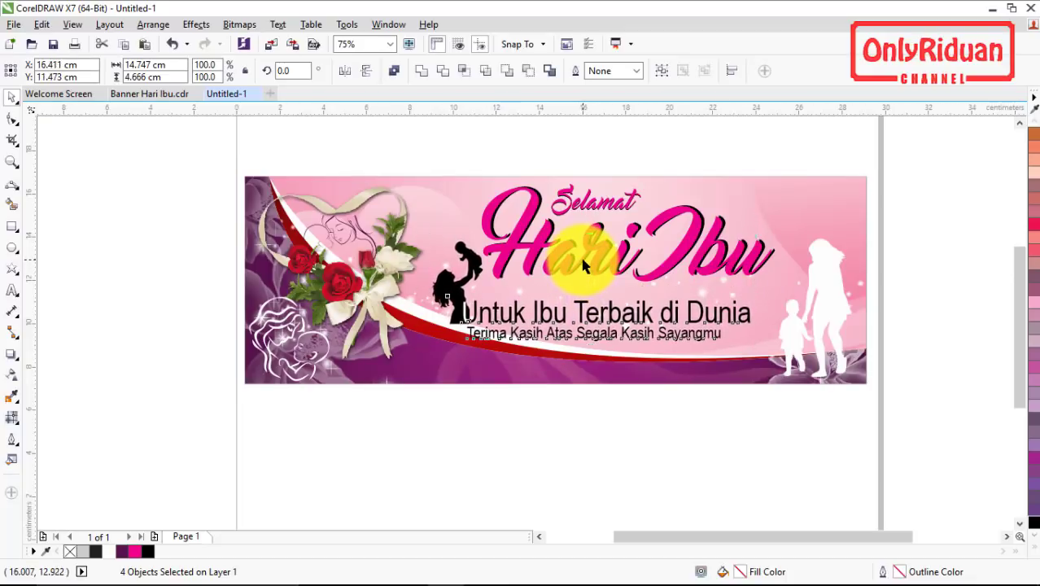
key("Right")
key("Right")
key("Right")
key("Right")
key("Right")
key("Right")
key("Right")
key("Right")
key("Right")
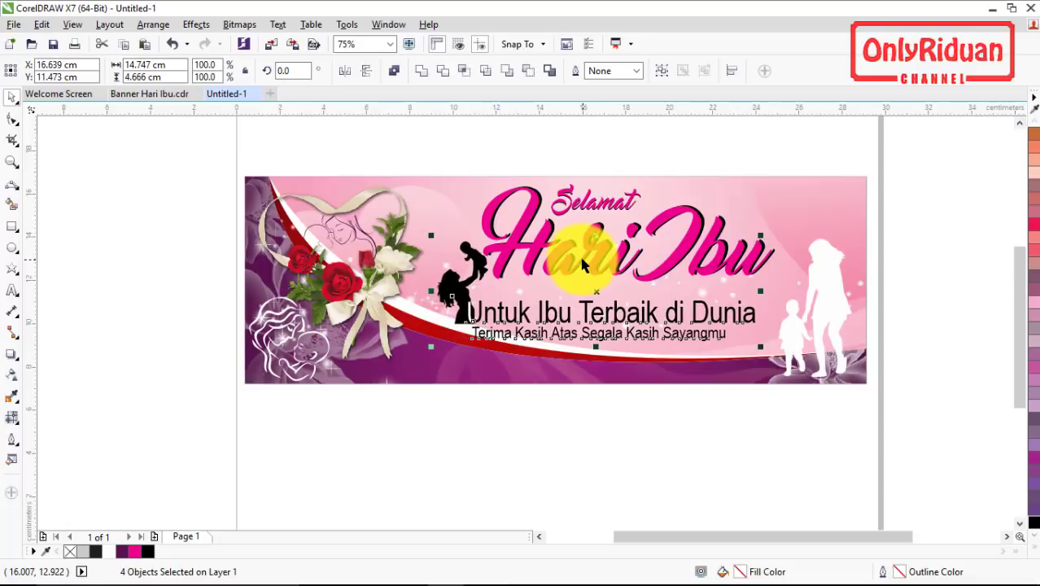
Copy the 22 Desember 2018 date from Banner Hari Ibu.cdr into Untitled-1 and place it under the word Ibu at about X 23.28, Y 11.58 cm.
left_click(158, 93)
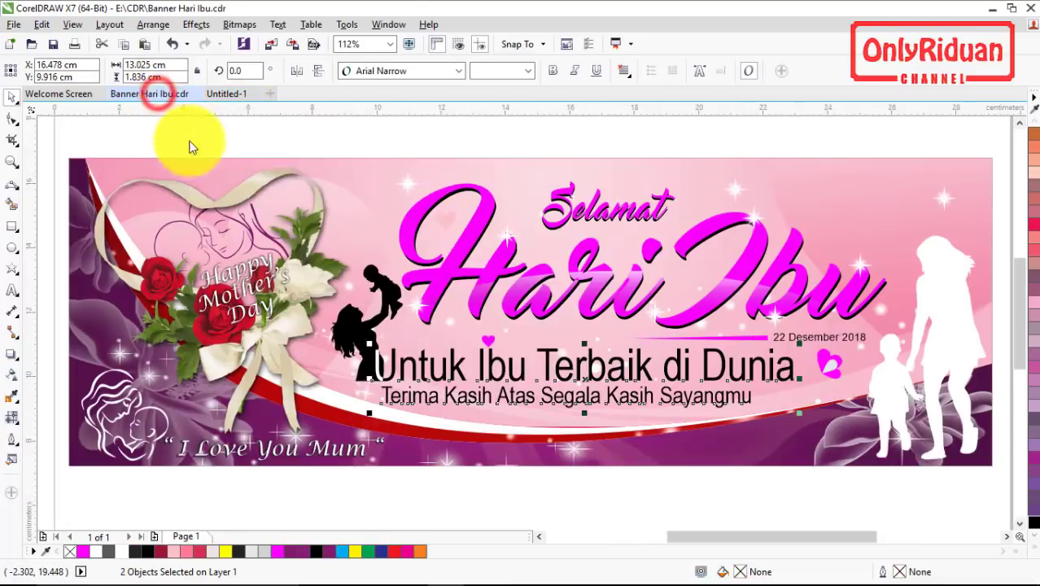
left_click(779, 345)
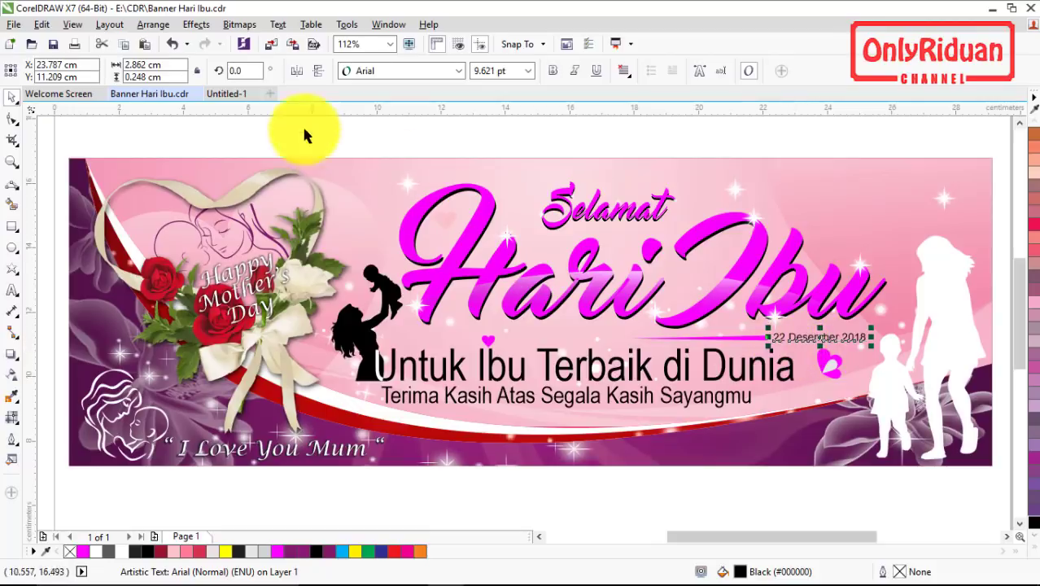
left_click(216, 95)
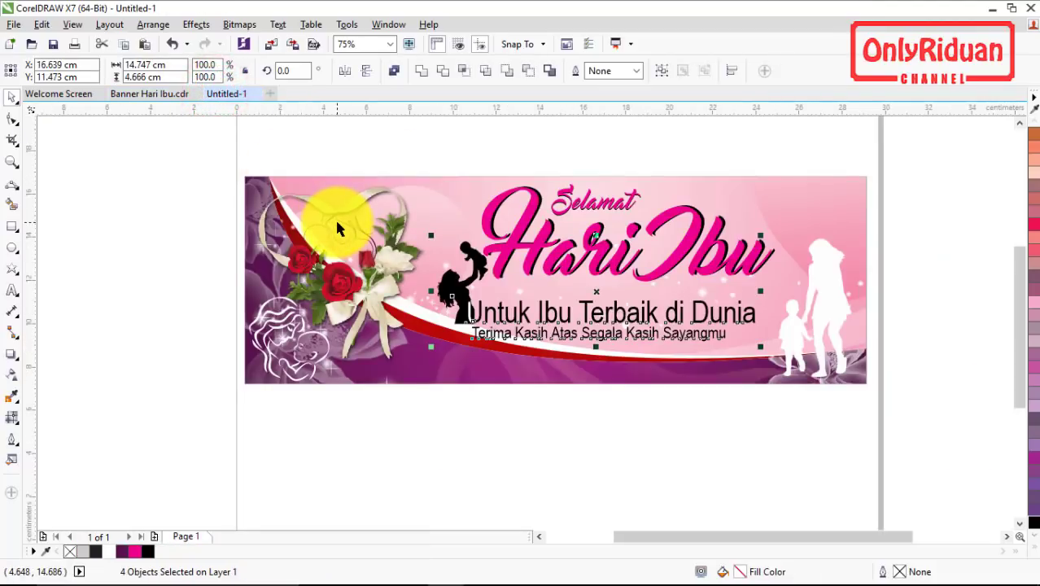
left_click_drag(750, 298, 738, 289)
scroll(737, 289, "up", 2)
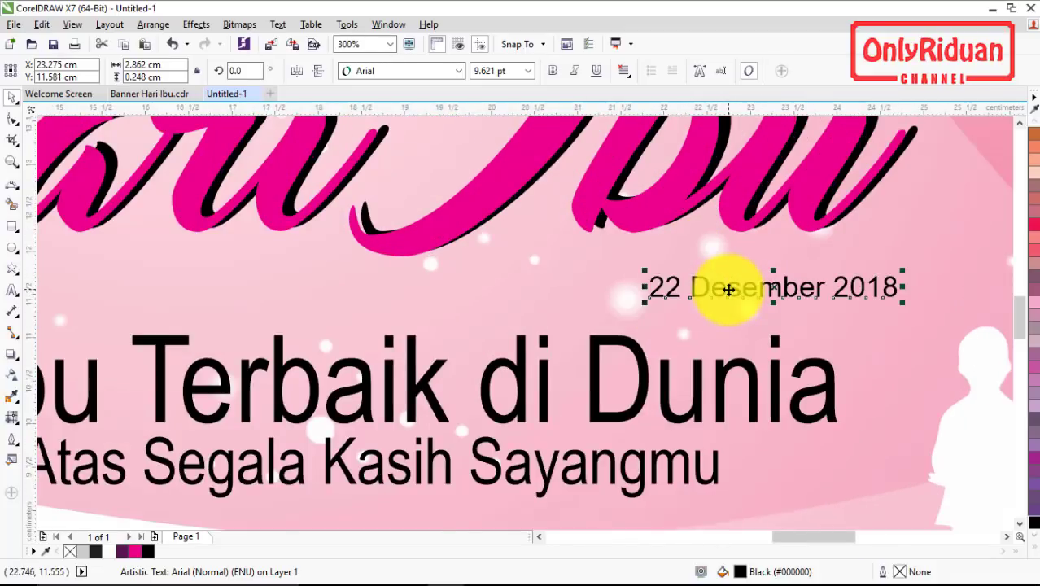
scroll(729, 289, "down", 1)
Copy the magenta Hari Ibu lettering from Banner Hari Ibu.cdr into Untitled-1 and move it above the banner as a colour reference.
left_click(162, 93)
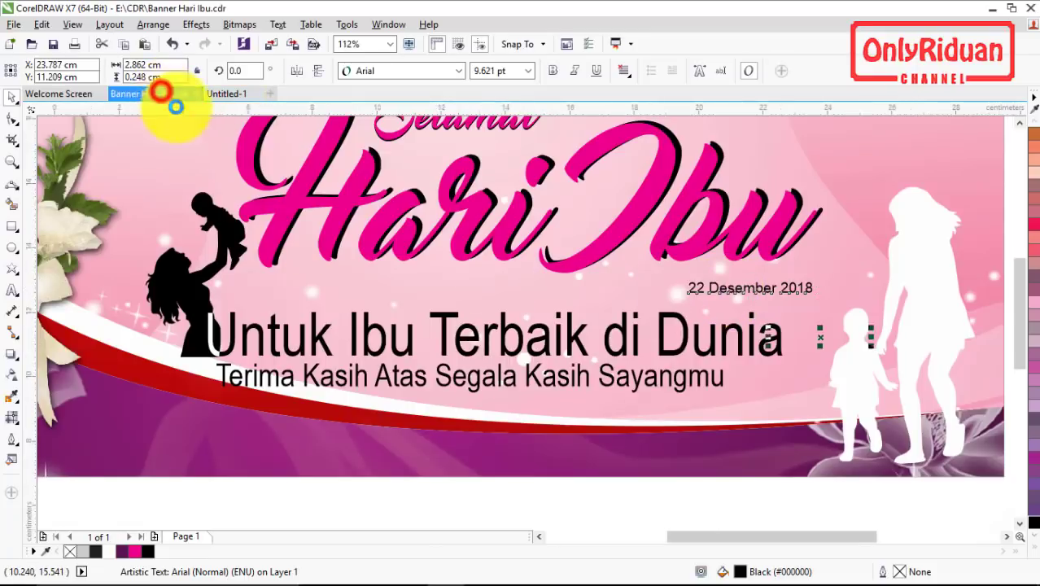
left_click(477, 231)
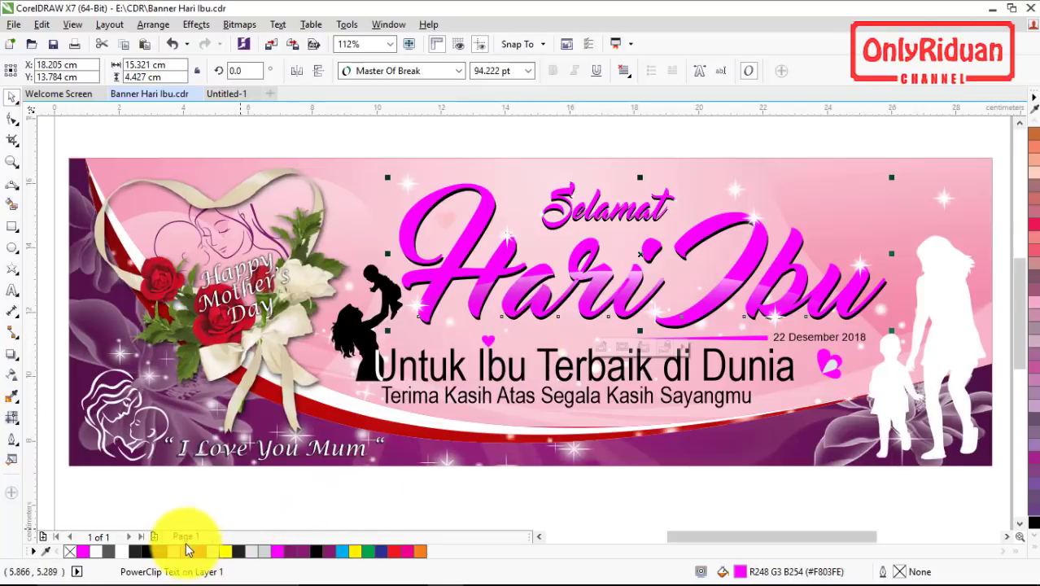
left_click(227, 94)
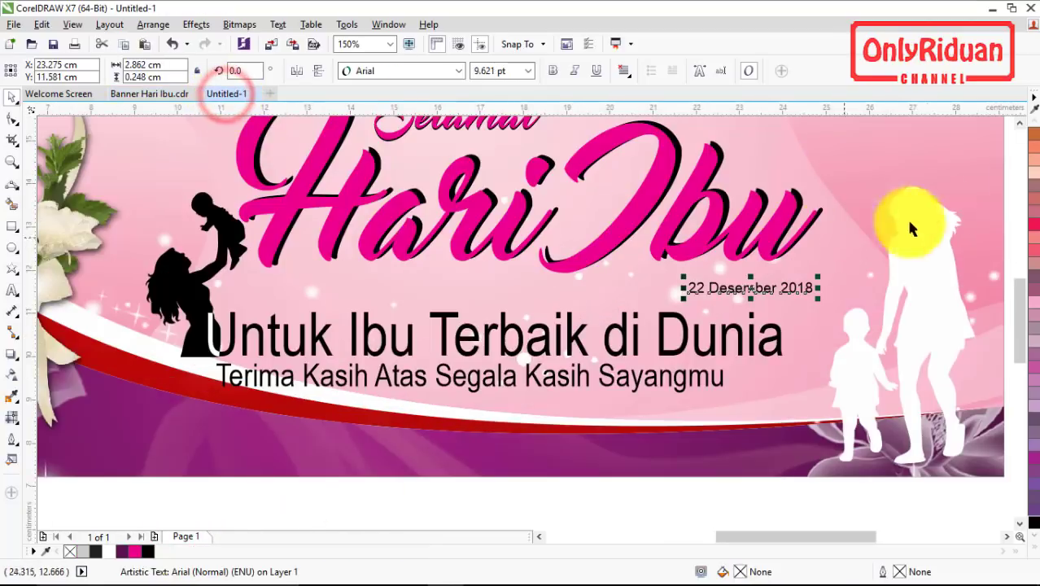
left_click(1020, 125)
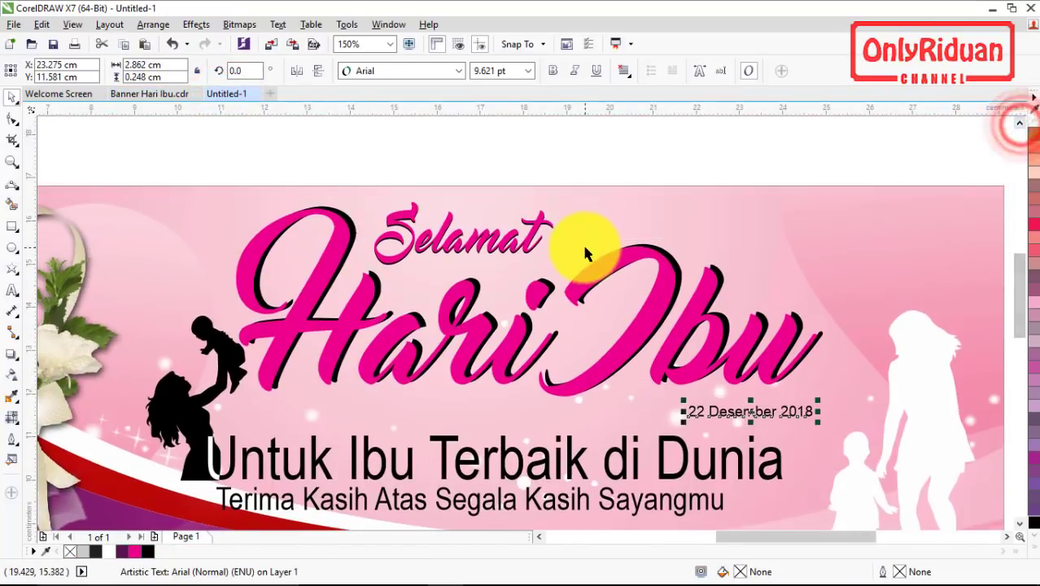
scroll(582, 242, "down", 2)
left_click(587, 255)
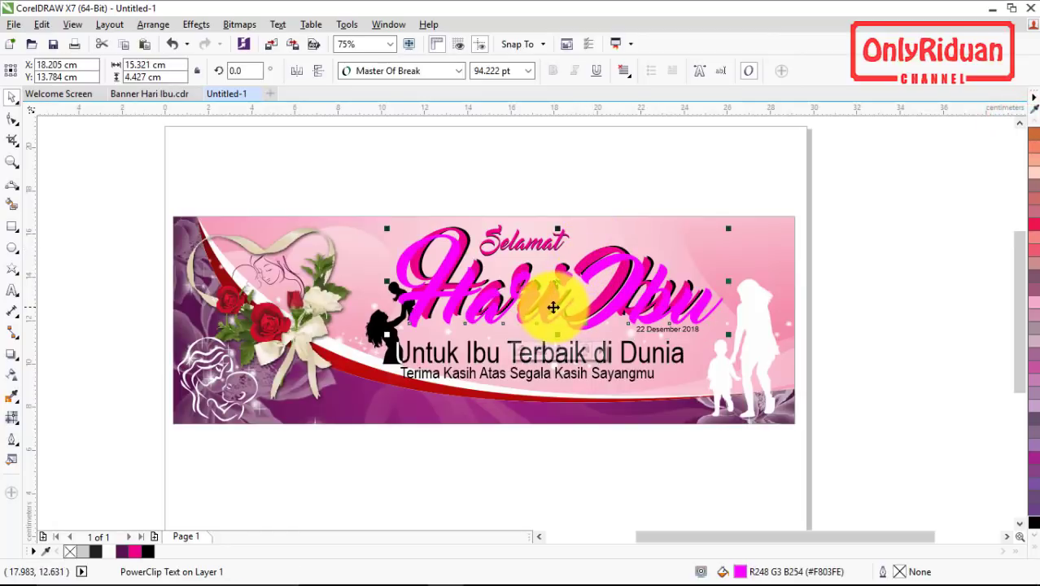
left_click_drag(557, 293, 558, 177)
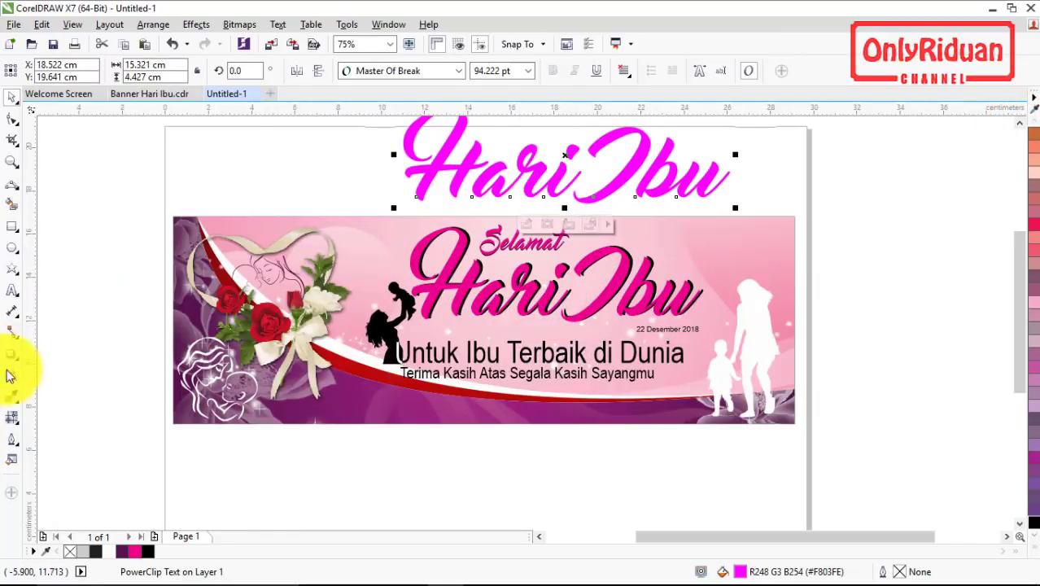
Sample the magenta #F803FE from the pasted lettering and apply it to the banner's Hari Ibu and Selamat lettering.
left_click(14, 399)
left_click(430, 162)
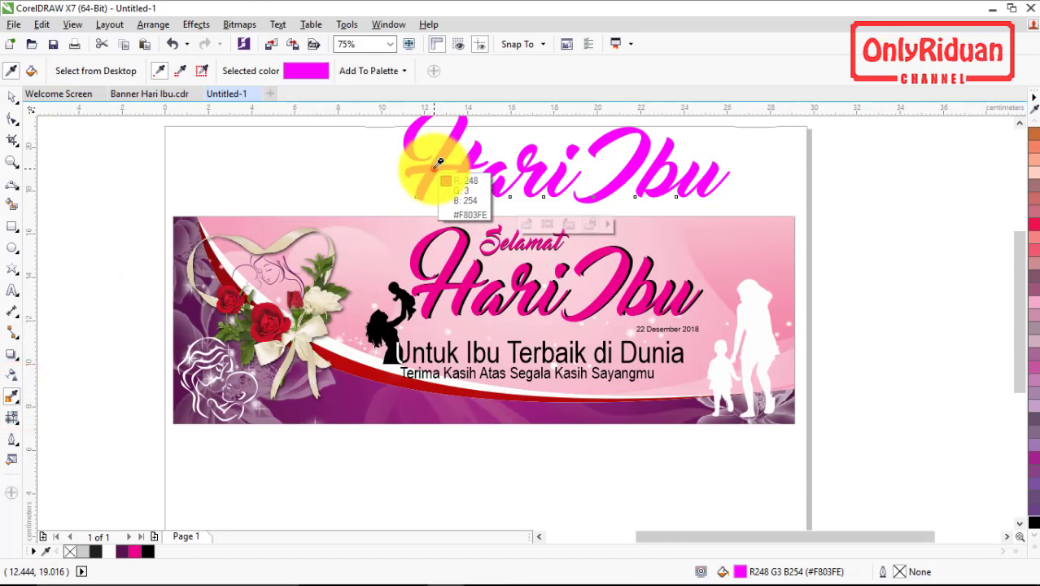
scroll(440, 262, "up", 3)
left_click(550, 226)
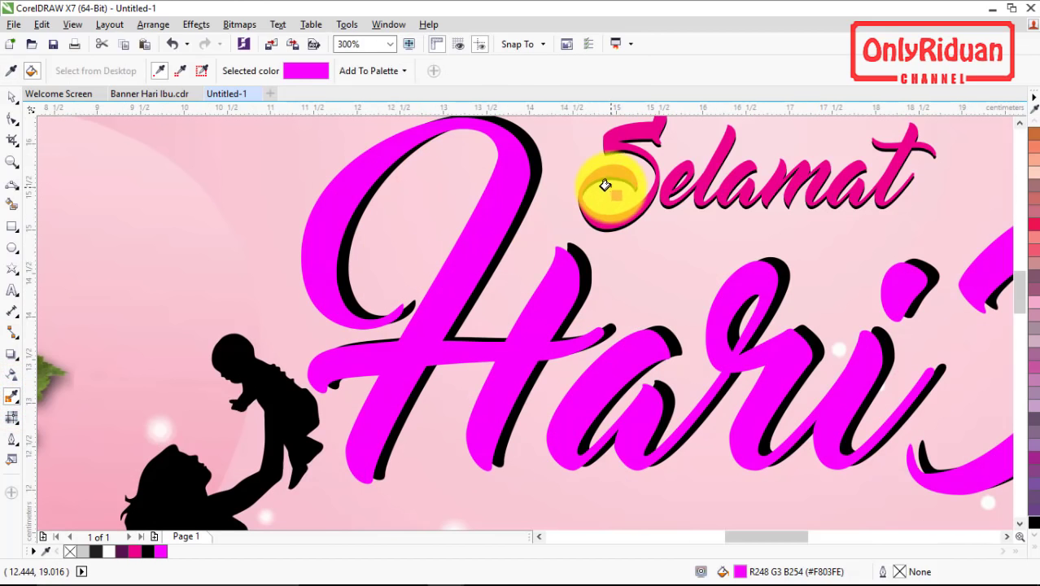
scroll(607, 181, "up", 5)
left_click(598, 132)
scroll(606, 128, "down", 8)
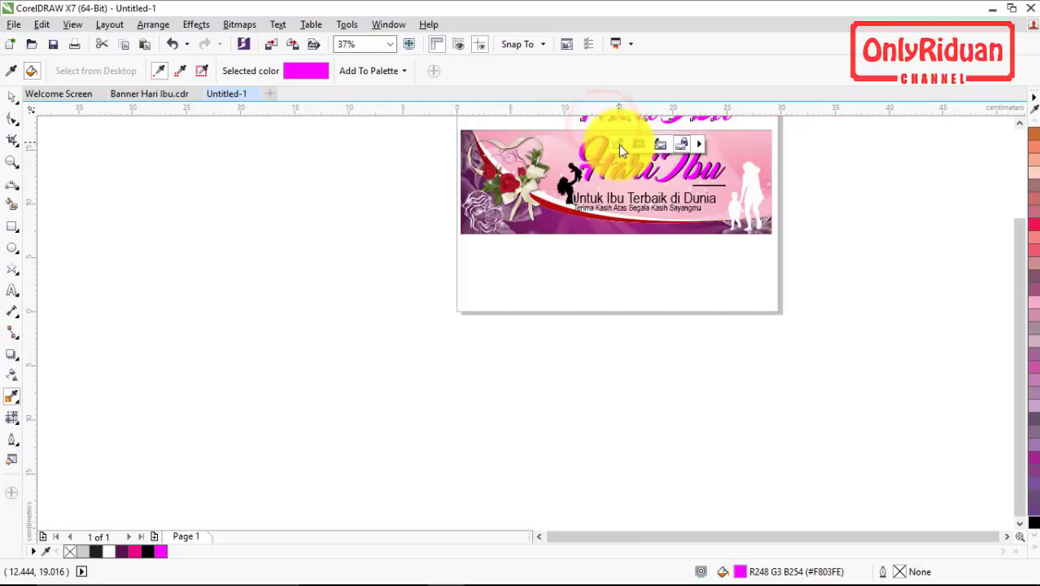
Delete the magenta reference lettering above the banner.
left_click(1020, 123)
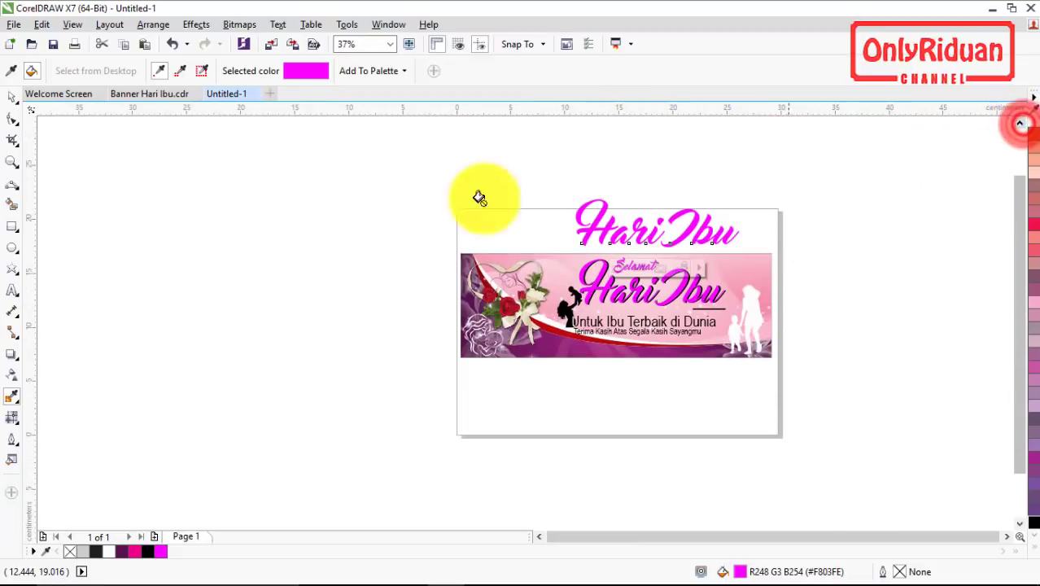
left_click(12, 97)
key("Delete")
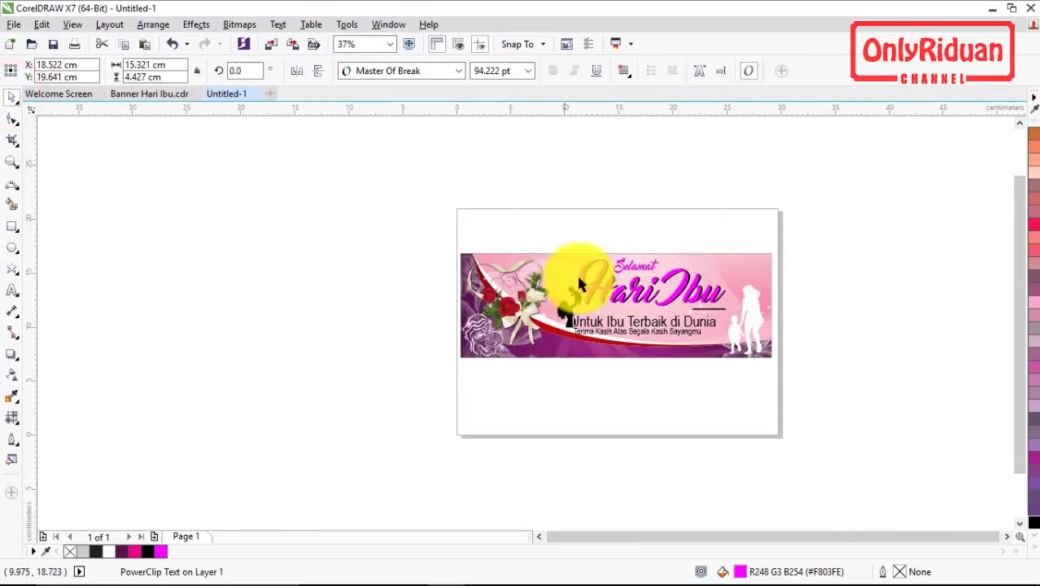
Draw a tall, narrow three-sided polygon about 0.66 cm wide and 7 cm high, and rotate it 90 degrees.
scroll(616, 301, "up", 4)
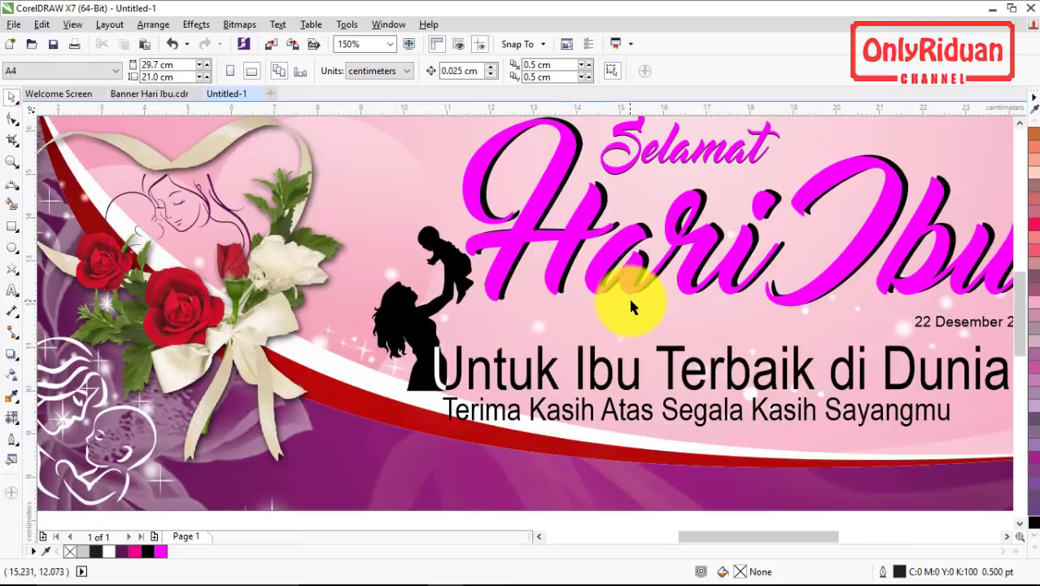
left_click(1006, 536)
left_click(1007, 536)
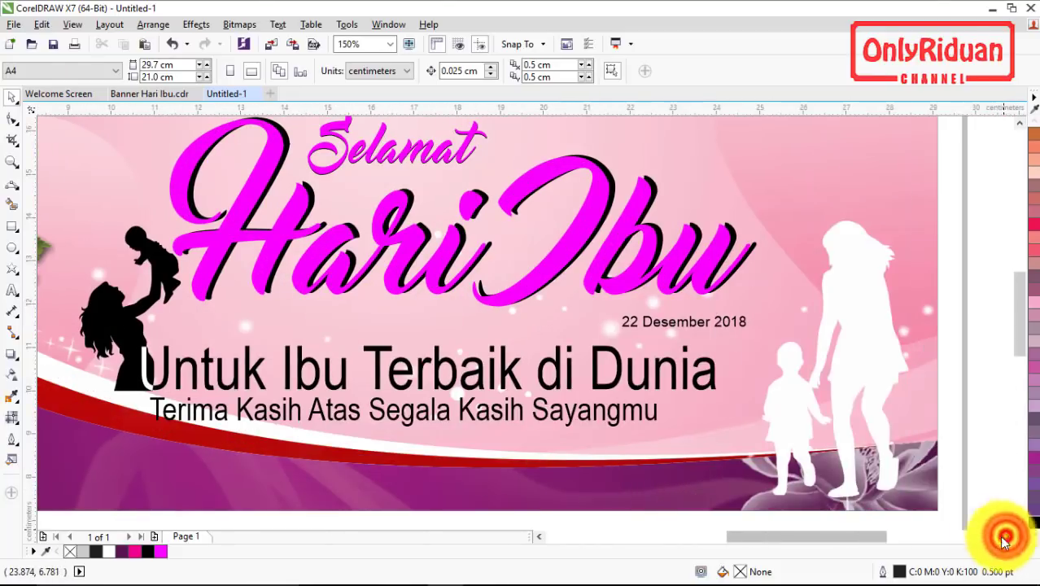
left_click(13, 267)
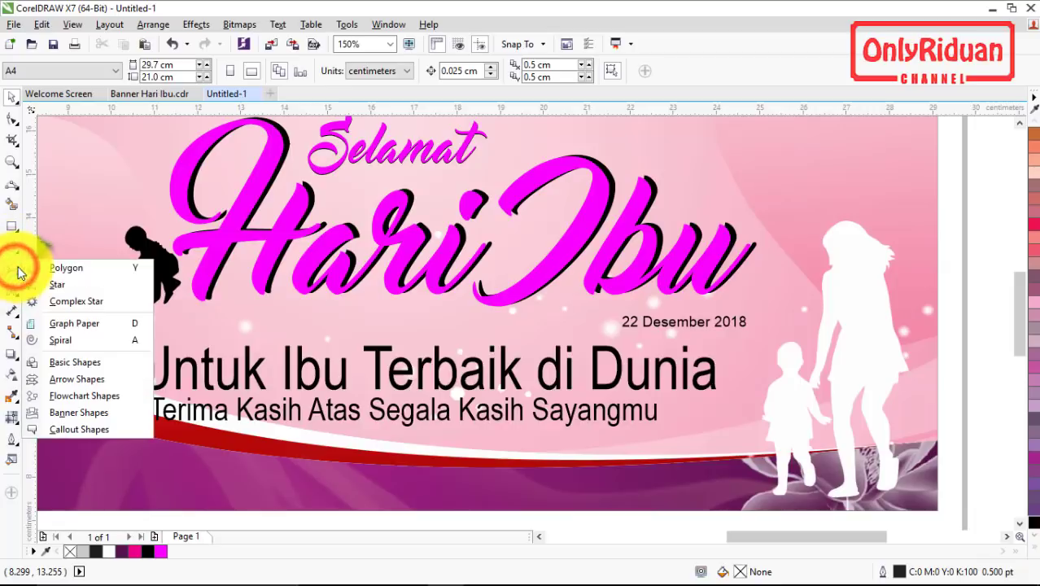
left_click(53, 283)
mouse_move(119, 149)
left_mouse_down()
mouse_move(132, 228)
mouse_move(162, 245)
mouse_move(141, 291)
mouse_move(135, 459)
left_mouse_up()
left_click(427, 75)
left_click(290, 72)
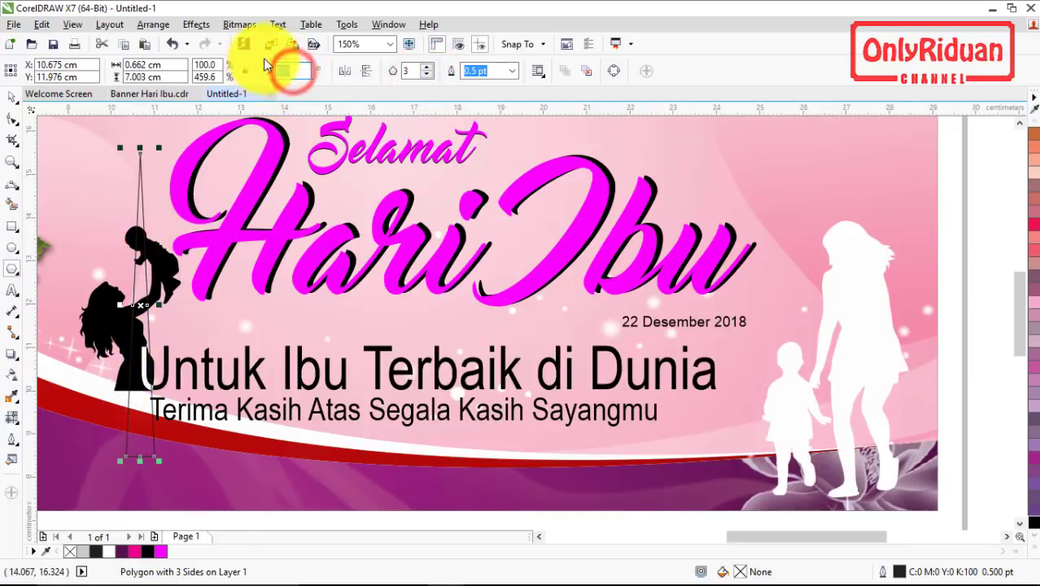
type("90")
key("Return")
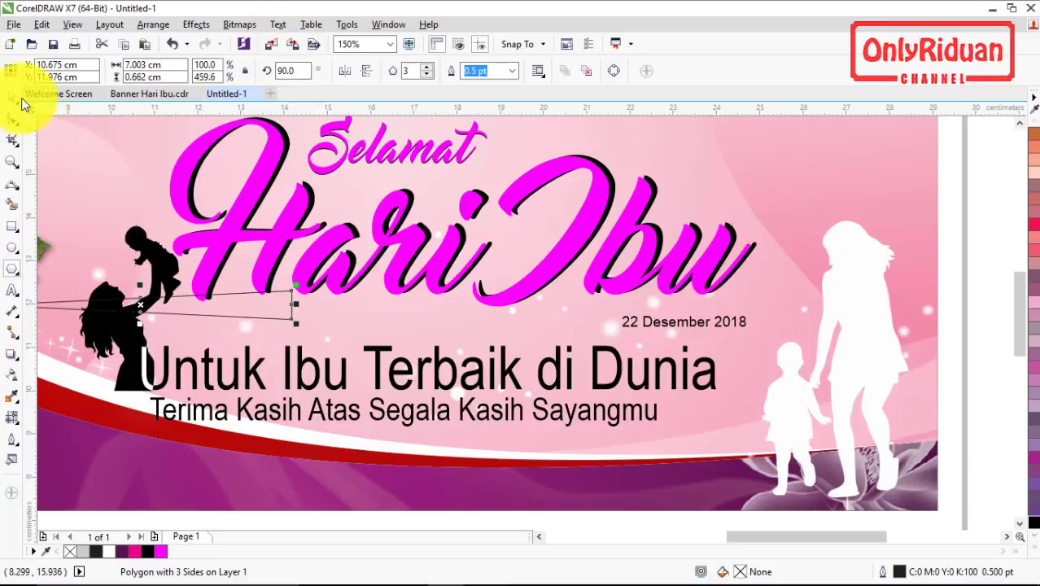
Move the triangle below Hari Ibu beside the date, flatten it to about 0.17 cm and shorten it to about 4.98 cm.
left_click(15, 95)
left_click_drag(142, 306, 458, 325)
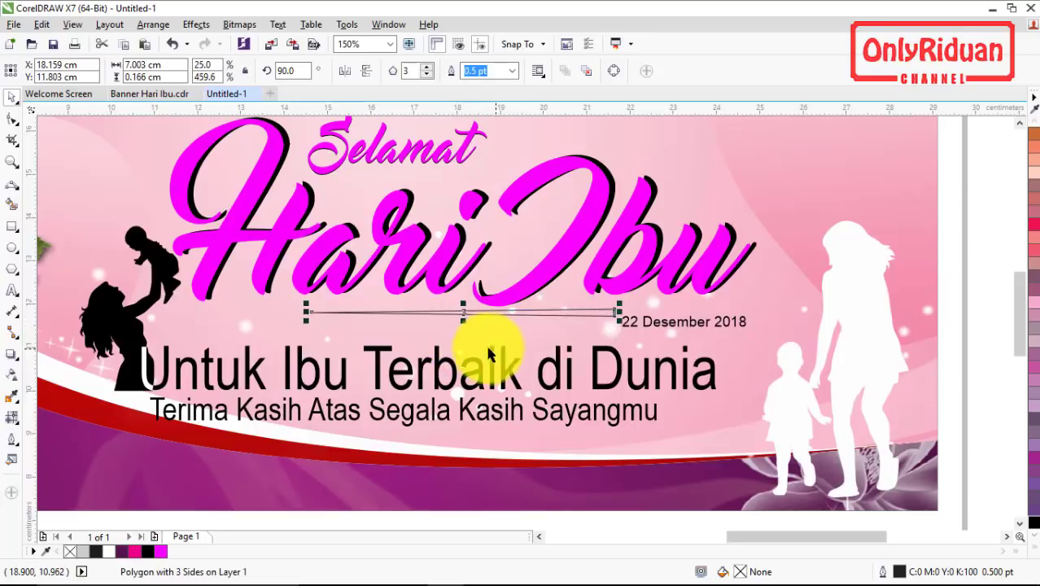
left_click_drag(310, 313, 394, 312)
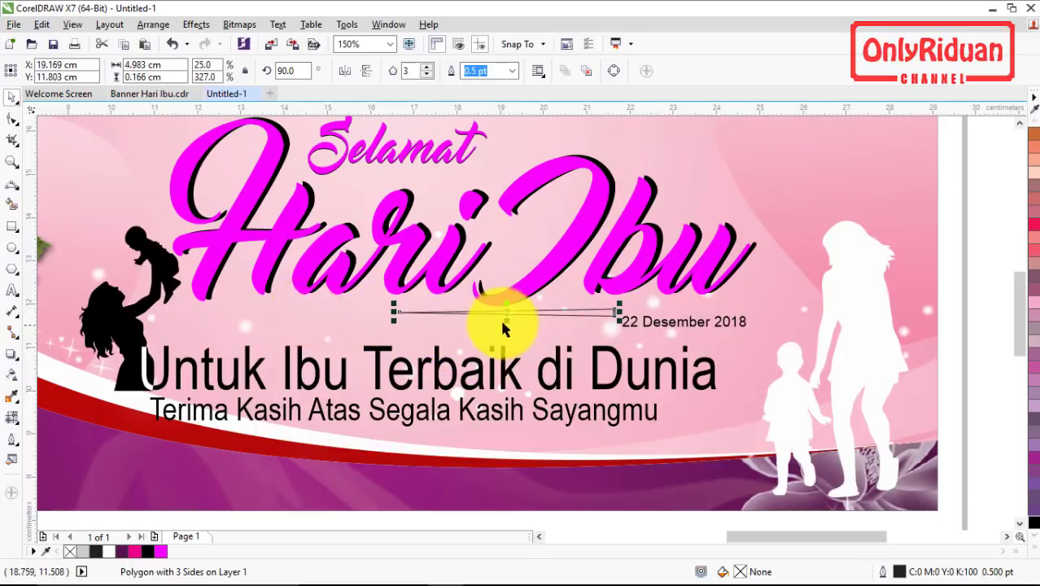
Fill the thin triangle with magenta, remove its outline and align it with the date at about X 19.14, Y 11.59 cm.
left_click(160, 553)
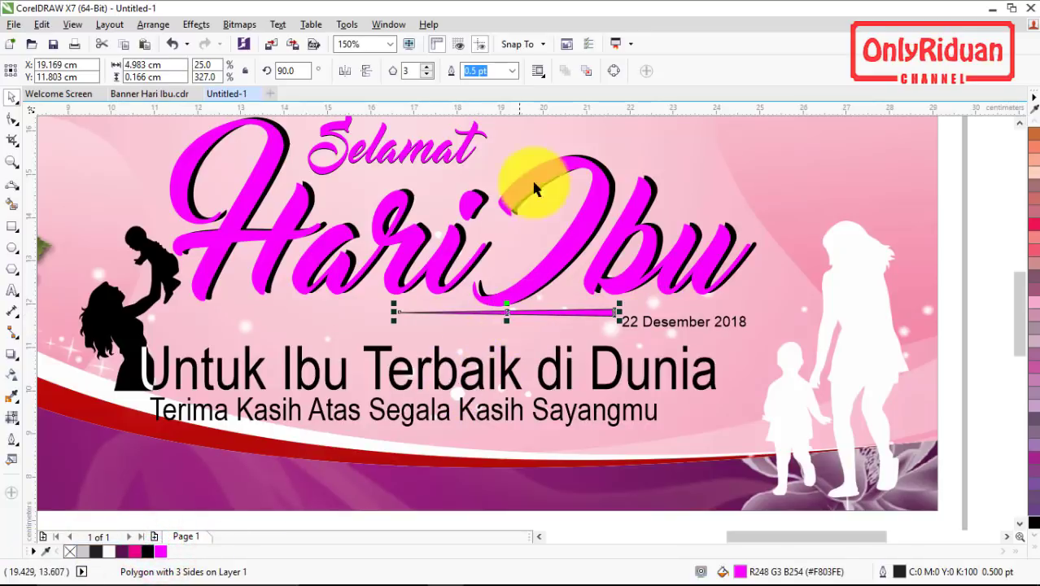
left_click(512, 71)
left_click(502, 85)
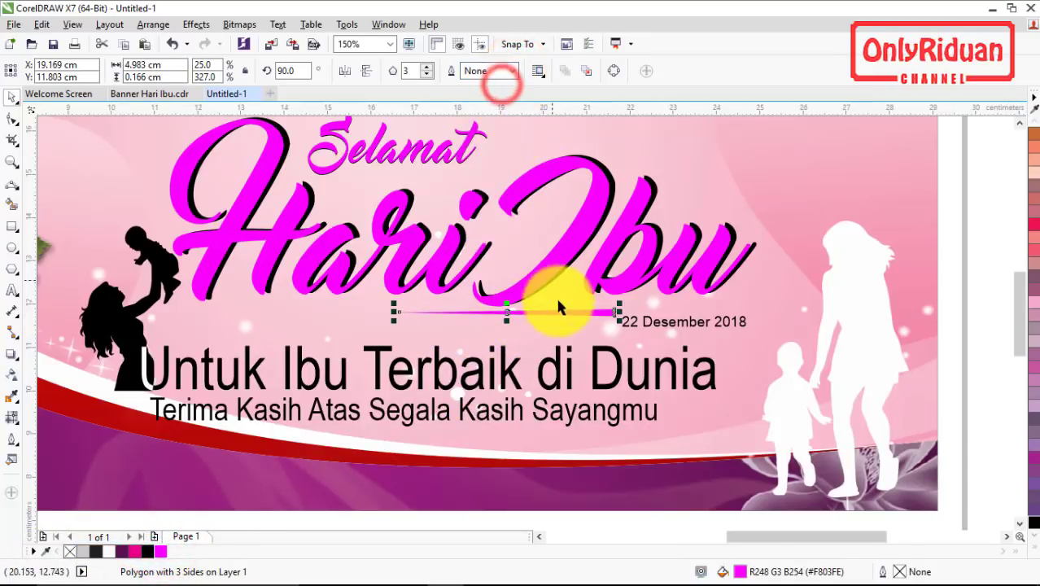
mouse_move(551, 312)
left_mouse_down()
mouse_move(481, 309)
mouse_move(549, 319)
mouse_move(541, 323)
left_mouse_up()
scroll(621, 413, "down", 2)
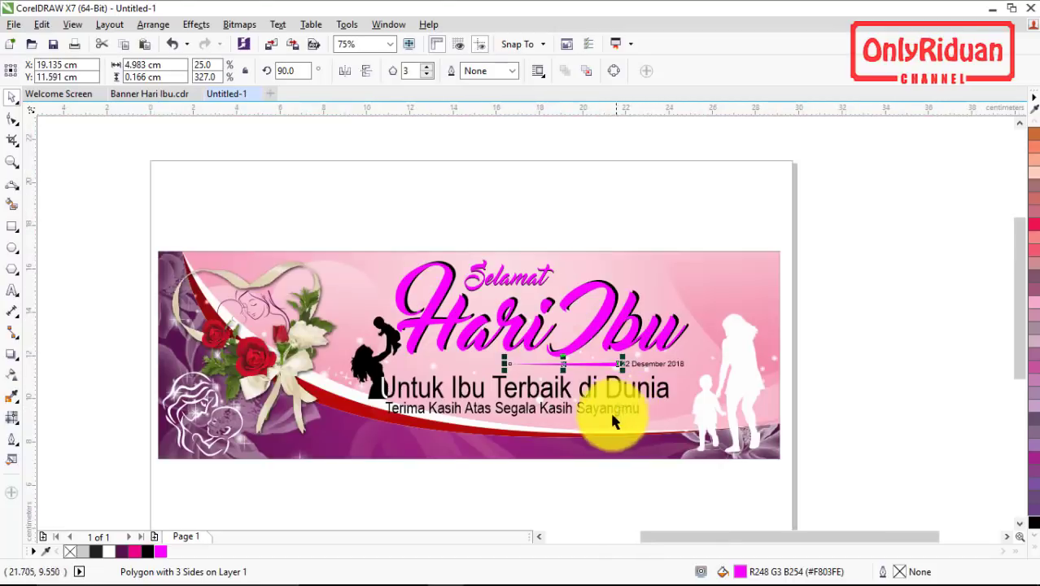
left_click(611, 482)
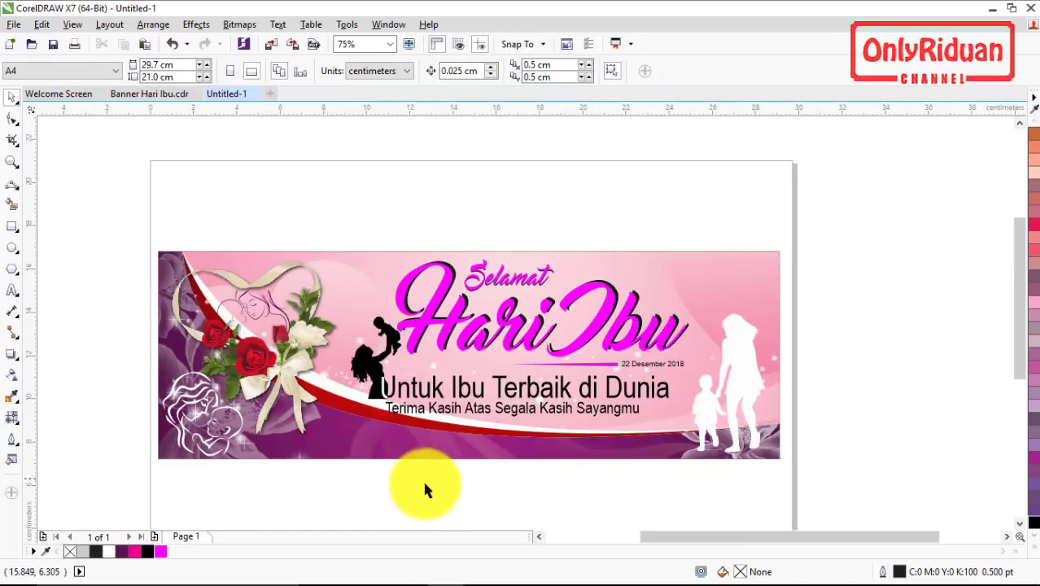
Copy the Happy Mother's Day and I Love You Mum texts from Banner Hari Ibu.cdr and paste them into Untitled-1.
left_click(151, 93)
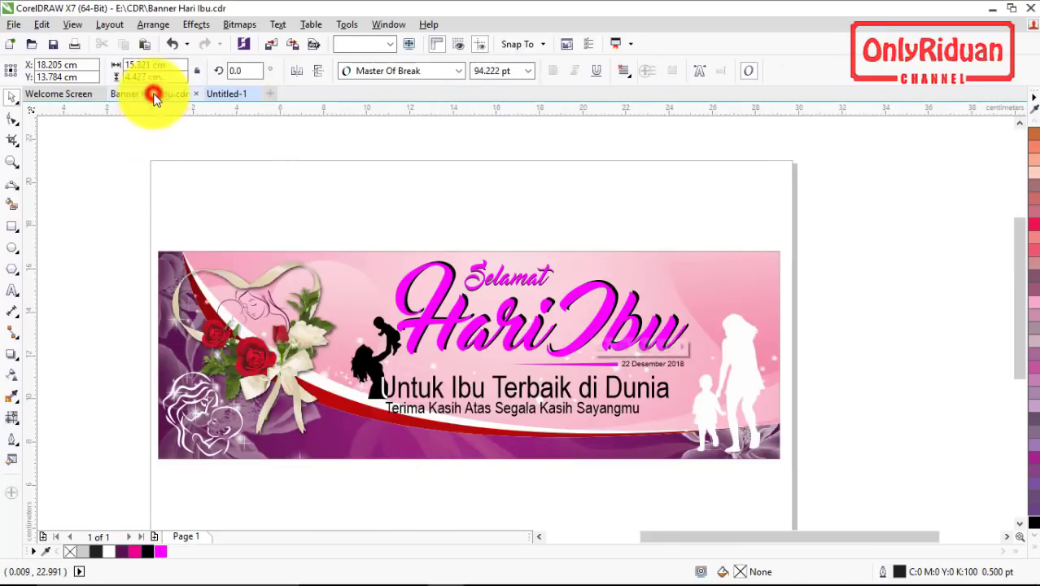
left_click(249, 293)
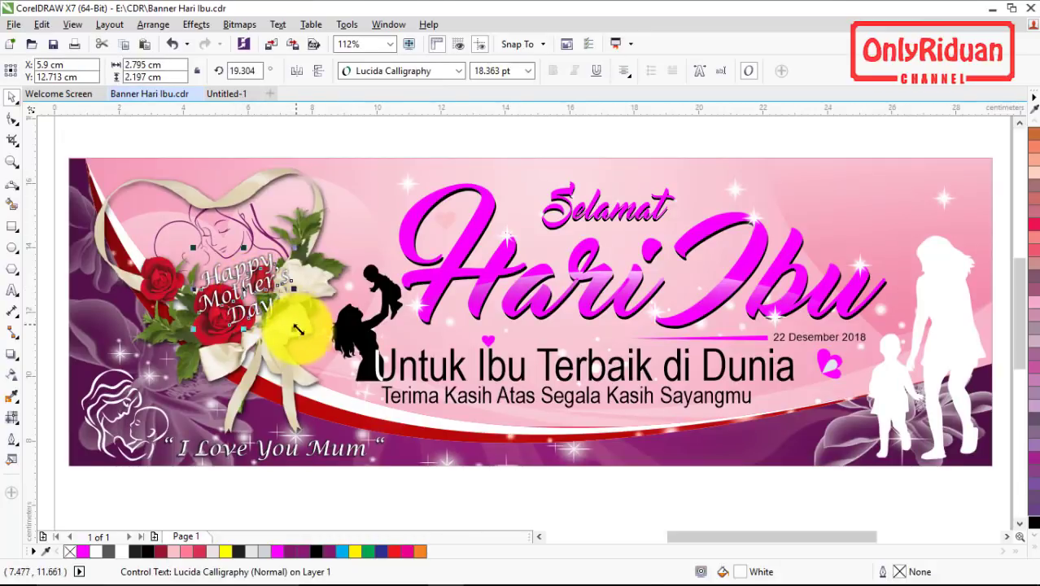
left_click(327, 454)
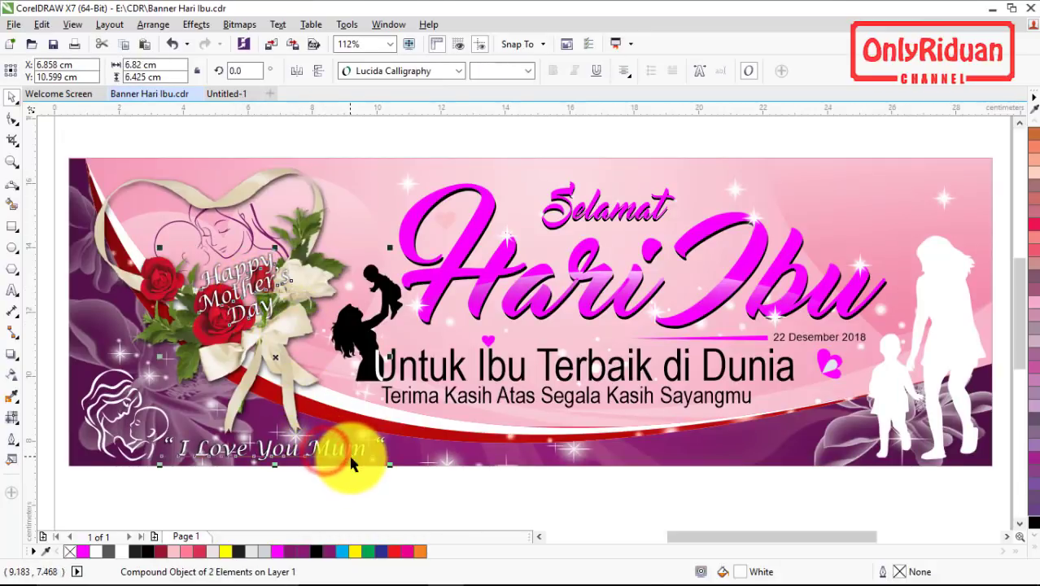
left_click(227, 94)
key("ctrl+v")
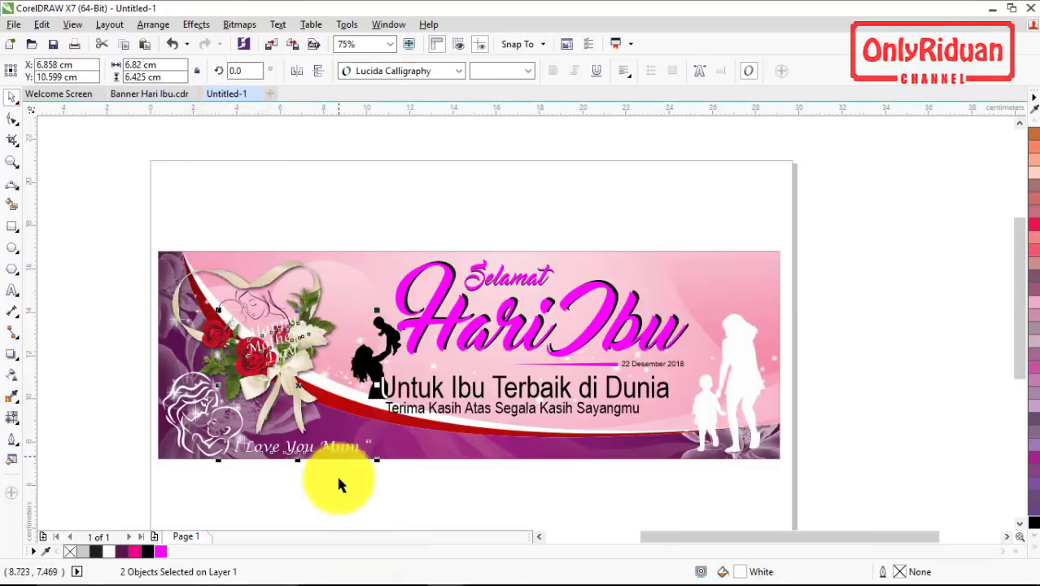
Move I Love You Mum to about X 7.67, Y 7.70 cm and Happy Mother's Day to about X 5.82, Y 12.69 cm.
left_click(338, 485)
mouse_move(310, 455)
left_mouse_down()
mouse_move(302, 442)
mouse_move(326, 450)
left_mouse_up()
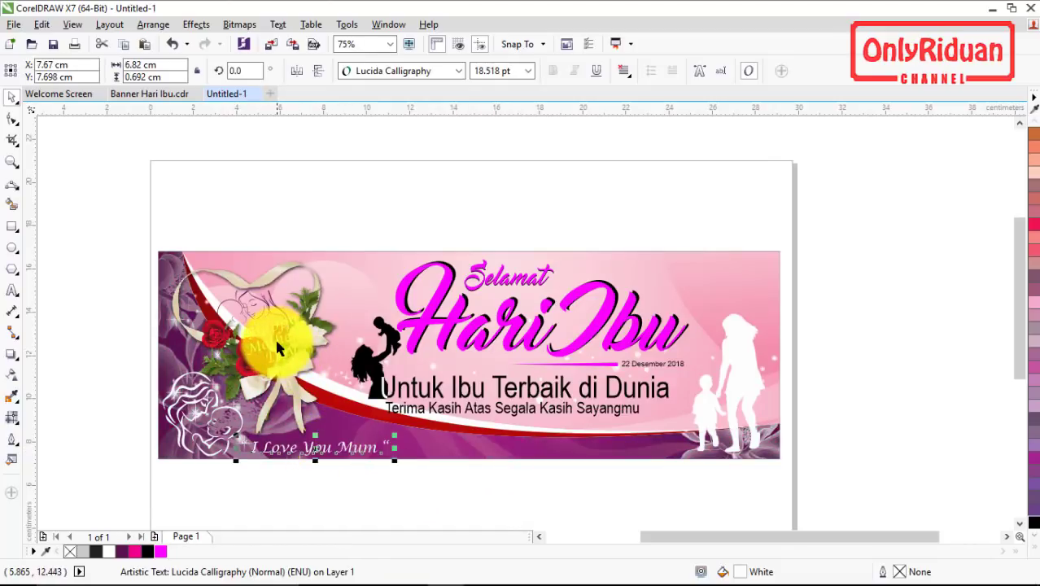
left_click_drag(277, 348, 270, 342)
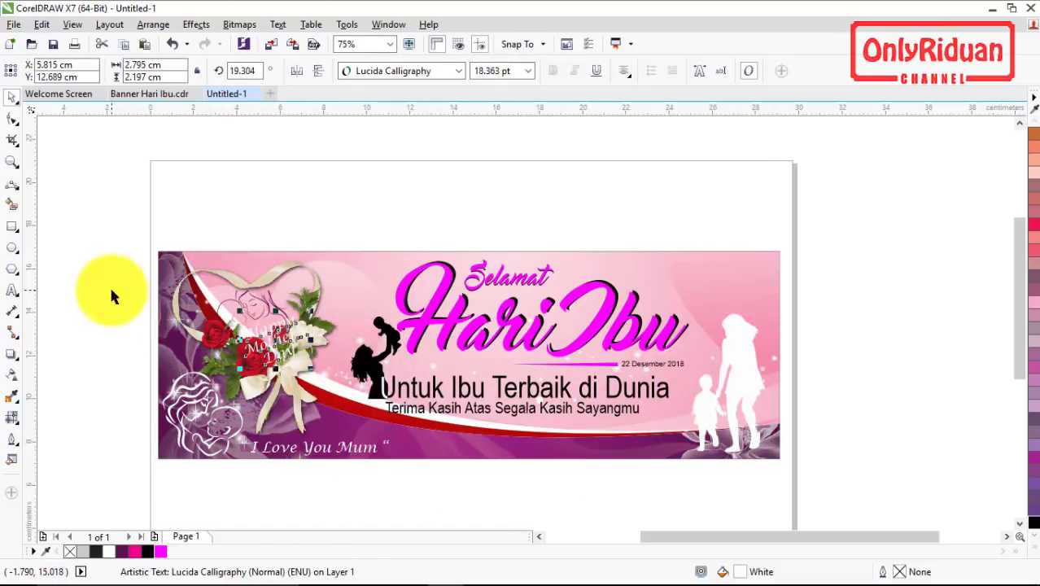
Apply the Small Glow drop shadow preset to the Happy Mother's Day text over the rose bouquet.
left_click(13, 161)
left_click_drag(164, 241, 420, 481)
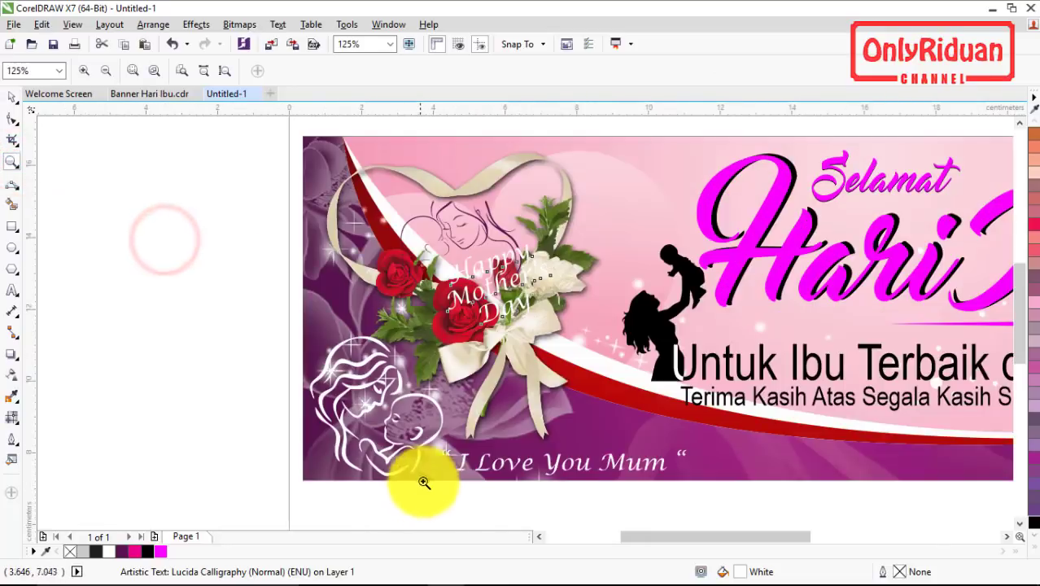
left_click(13, 97)
left_click(479, 268)
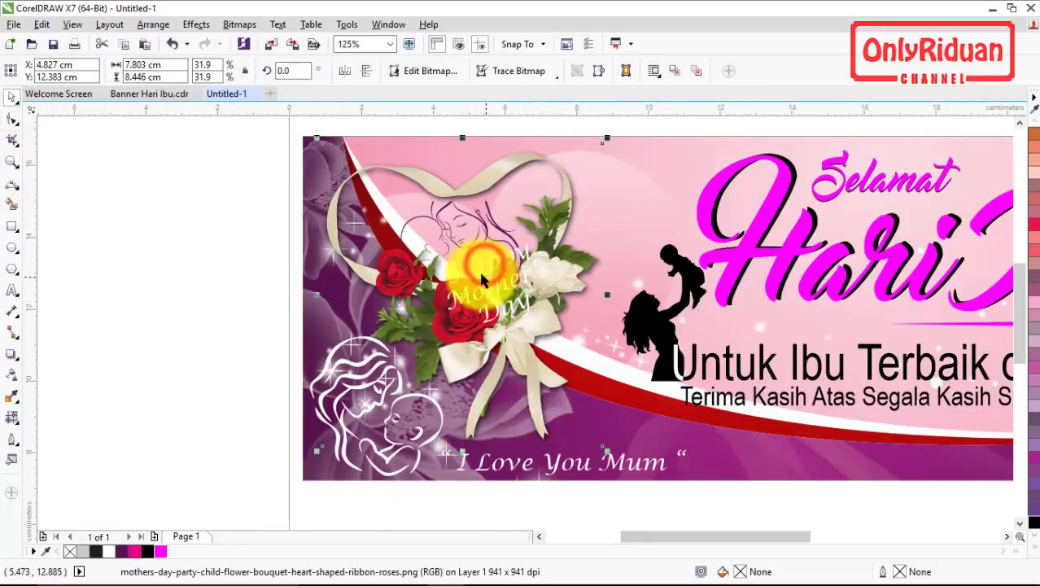
left_click(480, 275)
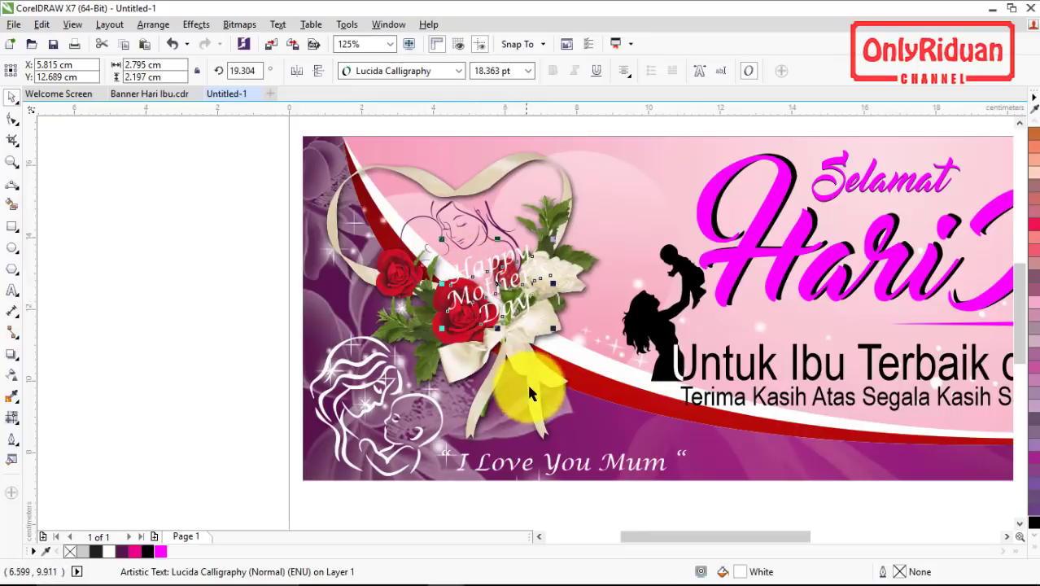
left_click(226, 282)
left_click(492, 262)
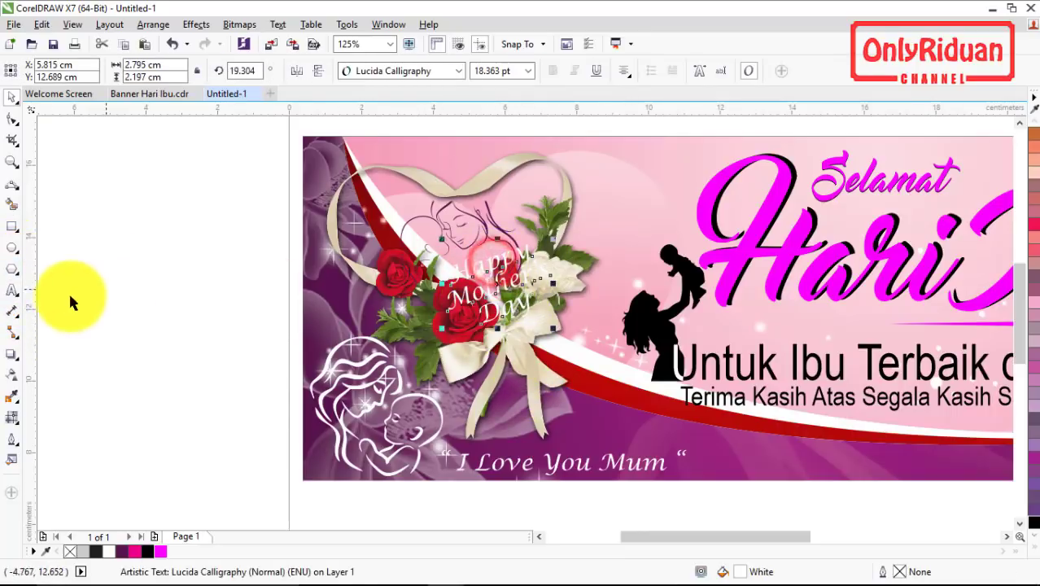
left_click(12, 275)
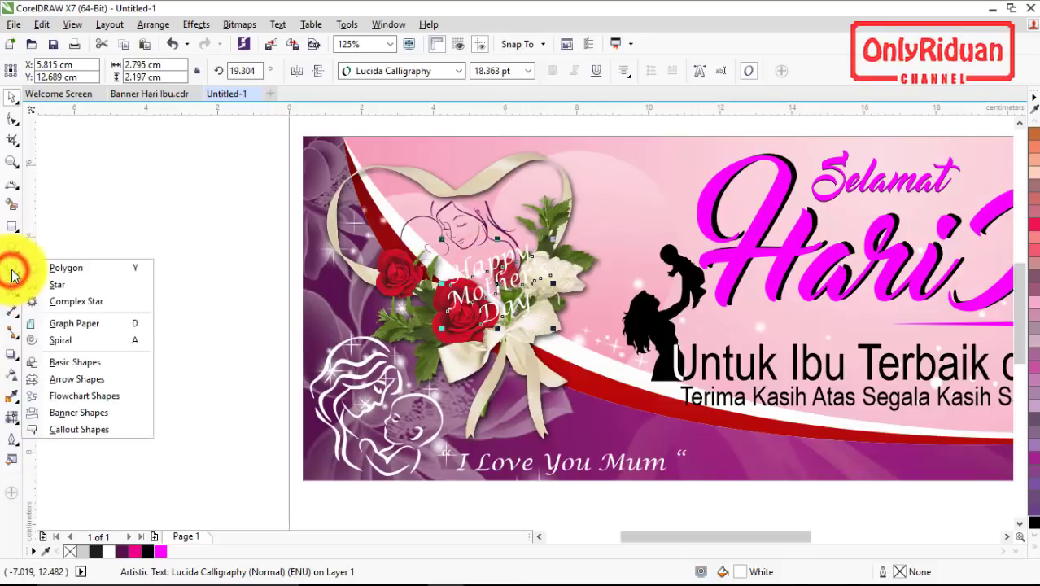
left_click(12, 353)
left_click(81, 354)
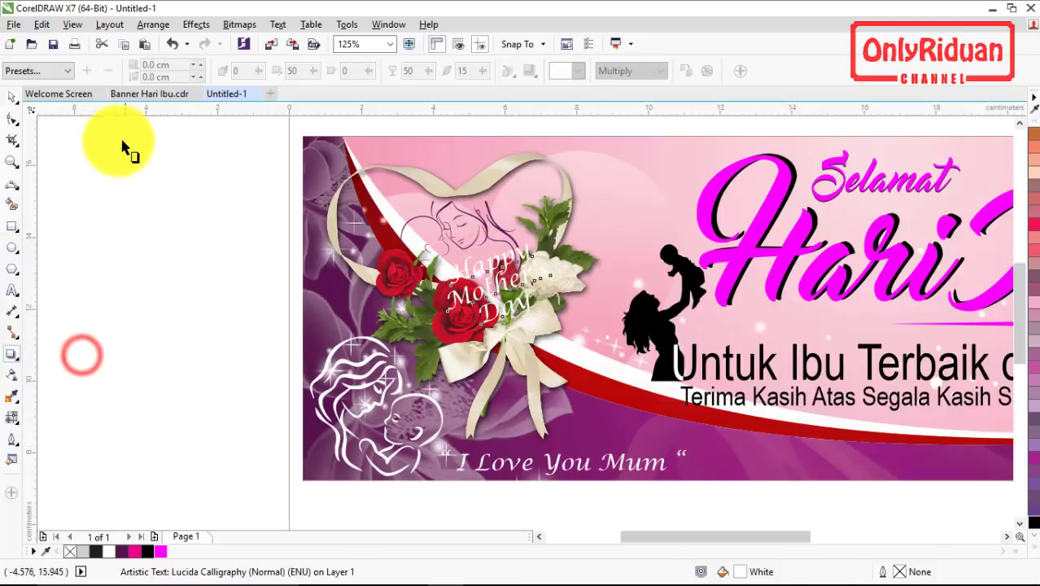
left_click(64, 71)
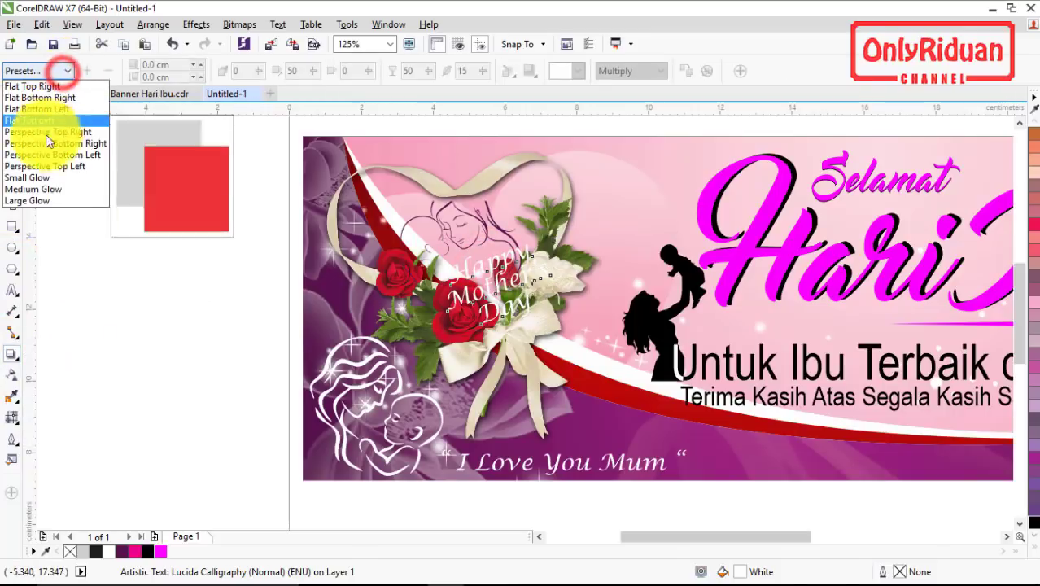
left_click(35, 178)
Make the Happy Mother's Day shadow black with outside feathering direction and a feather value of 2.
left_click(583, 71)
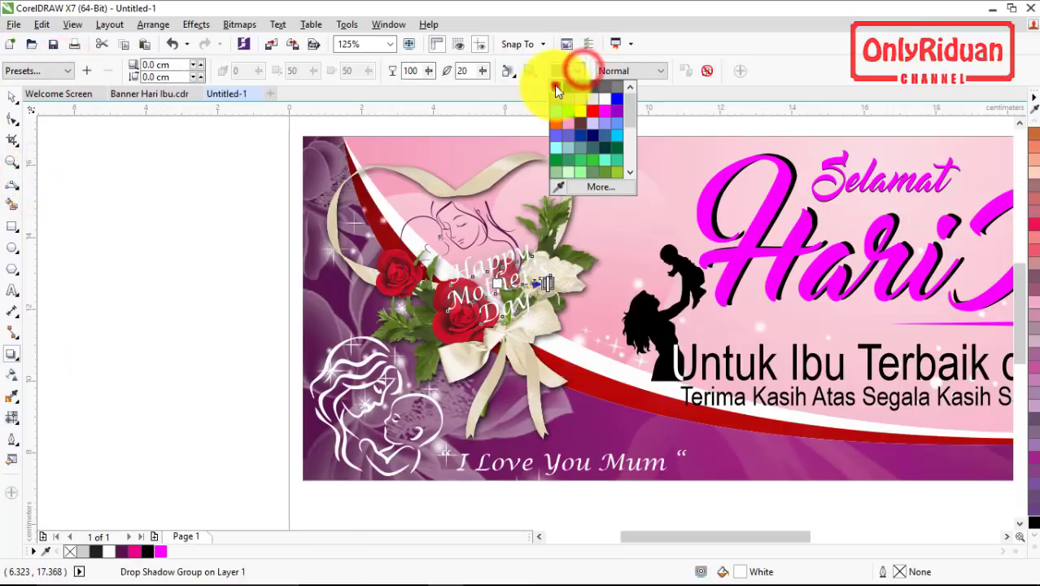
left_click(555, 86)
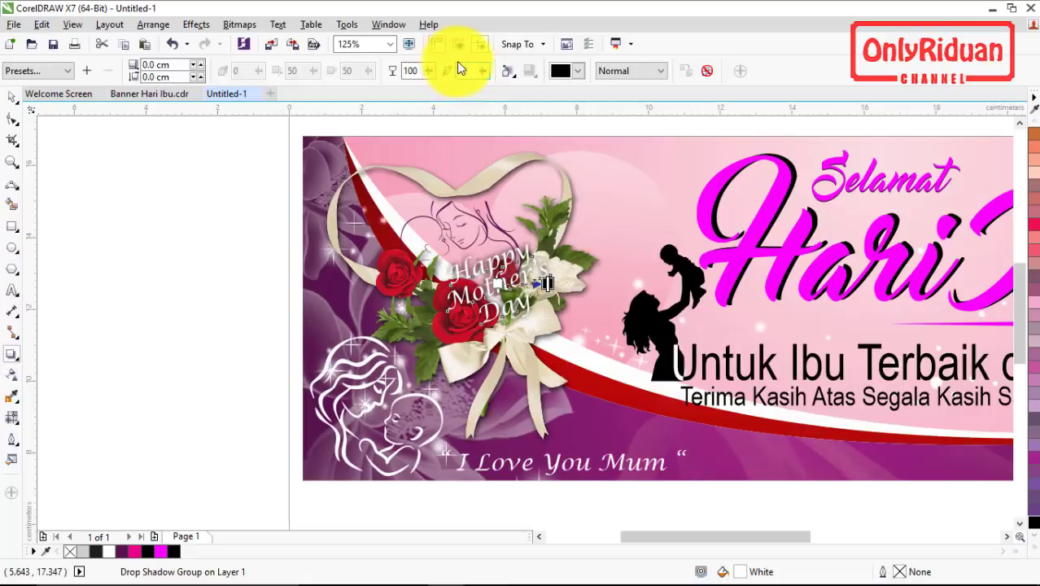
left_click(508, 71)
left_click(543, 137)
left_click(506, 71)
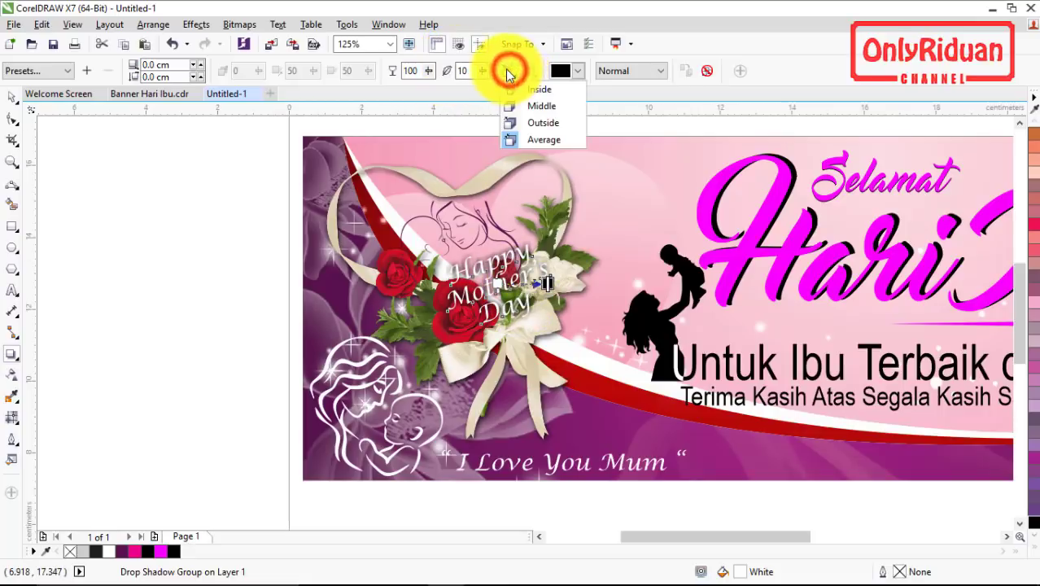
left_click(507, 123)
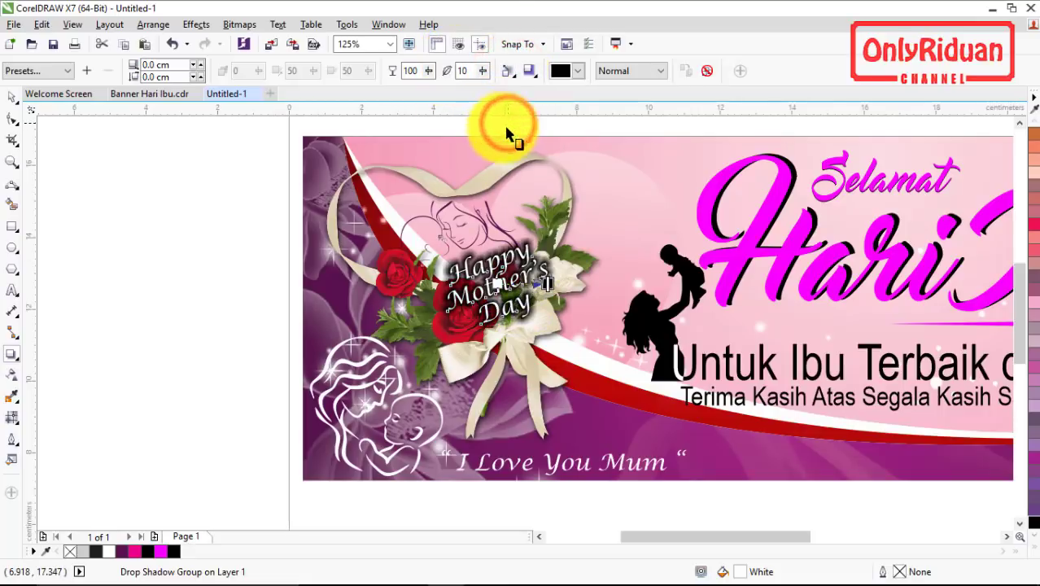
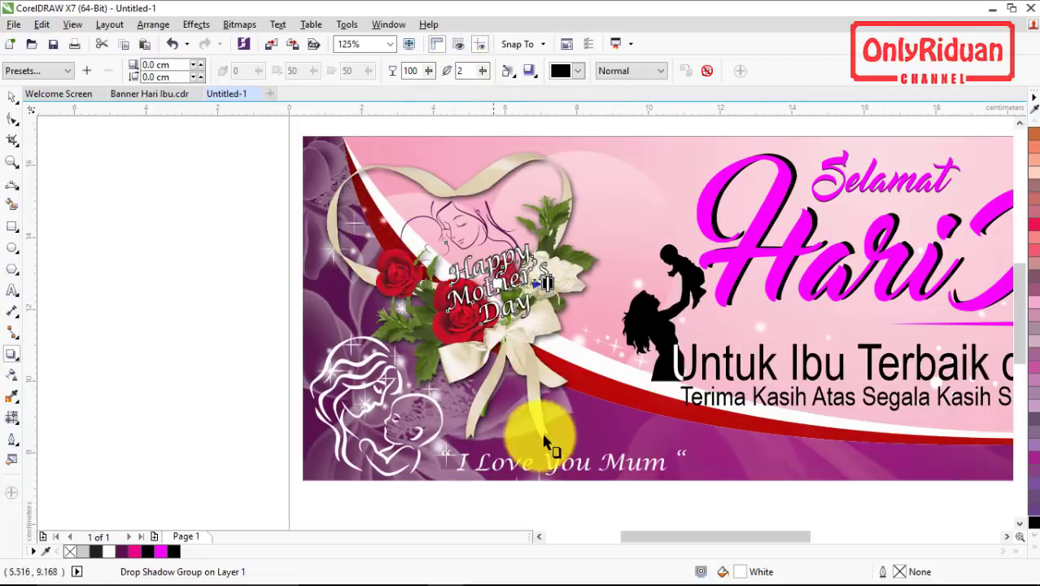
Add a Small Glow drop shadow to the I Love You Mum text.
left_click(558, 470)
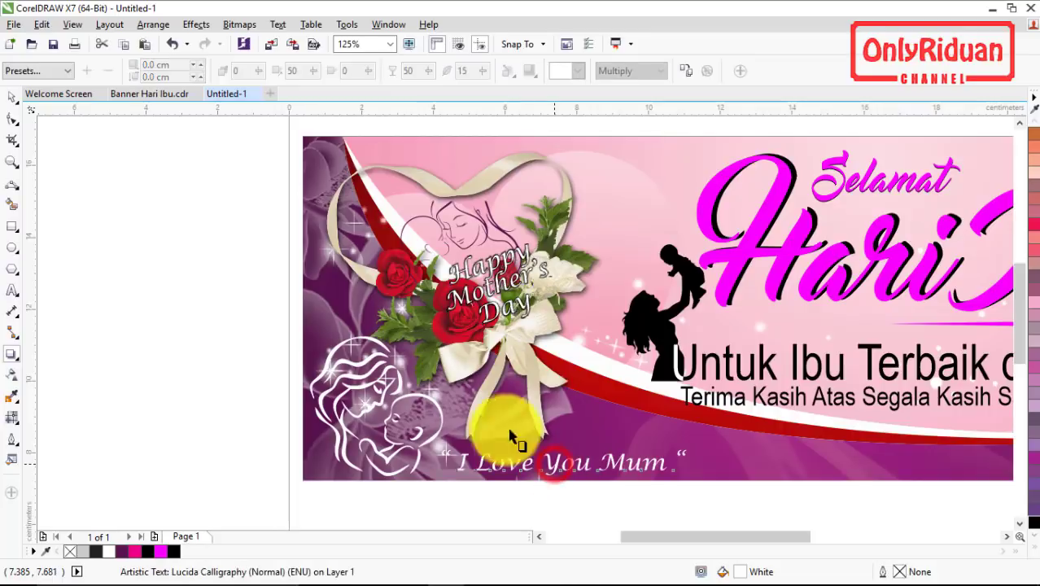
left_click(34, 71)
left_click(39, 179)
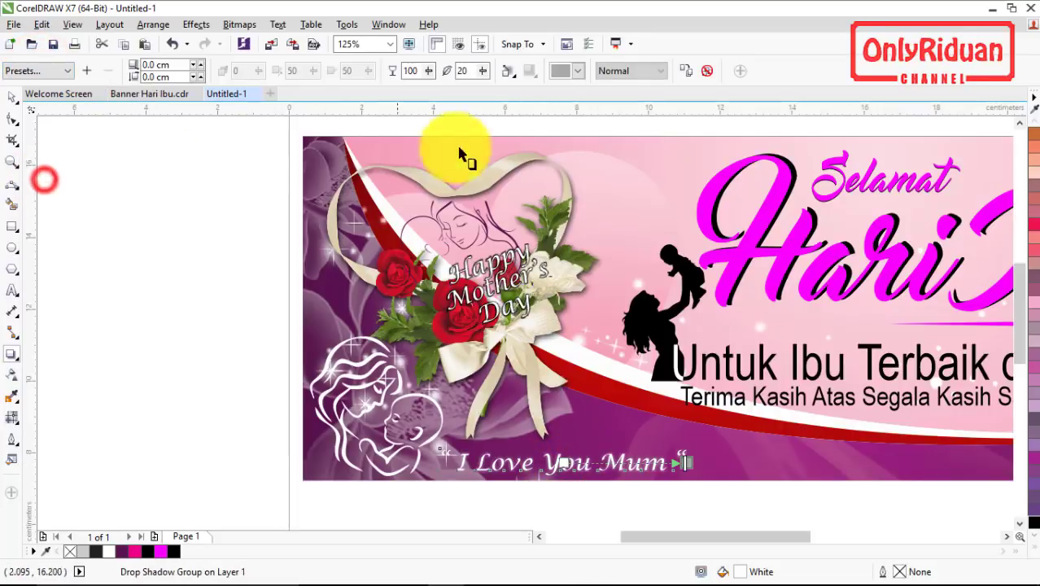
Make the I Love You Mum shadow black, feather it outside and reduce its feathering for a thin edge.
left_click(579, 70)
left_click(559, 88)
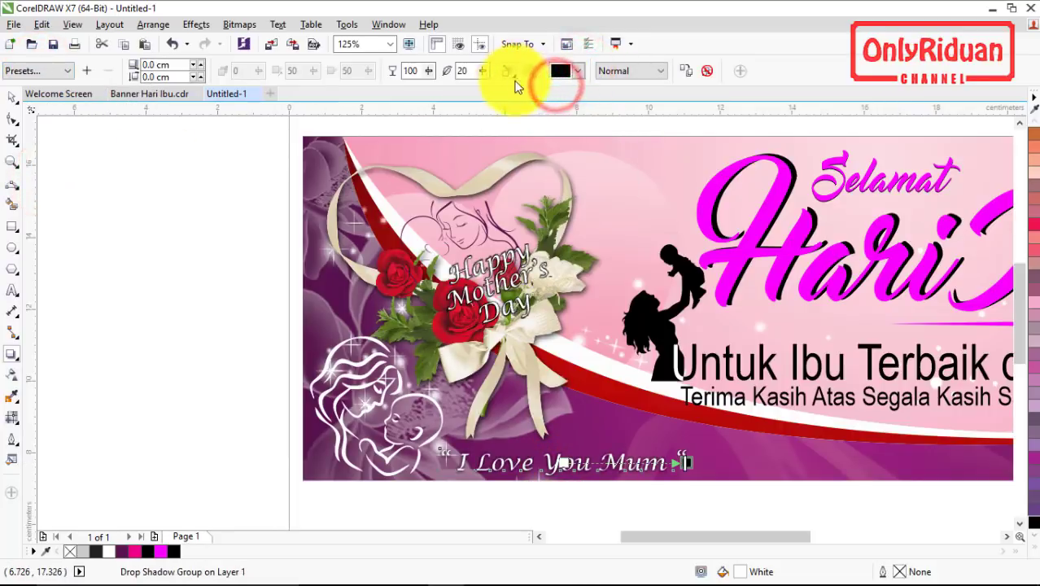
left_click(508, 74)
left_click(521, 122)
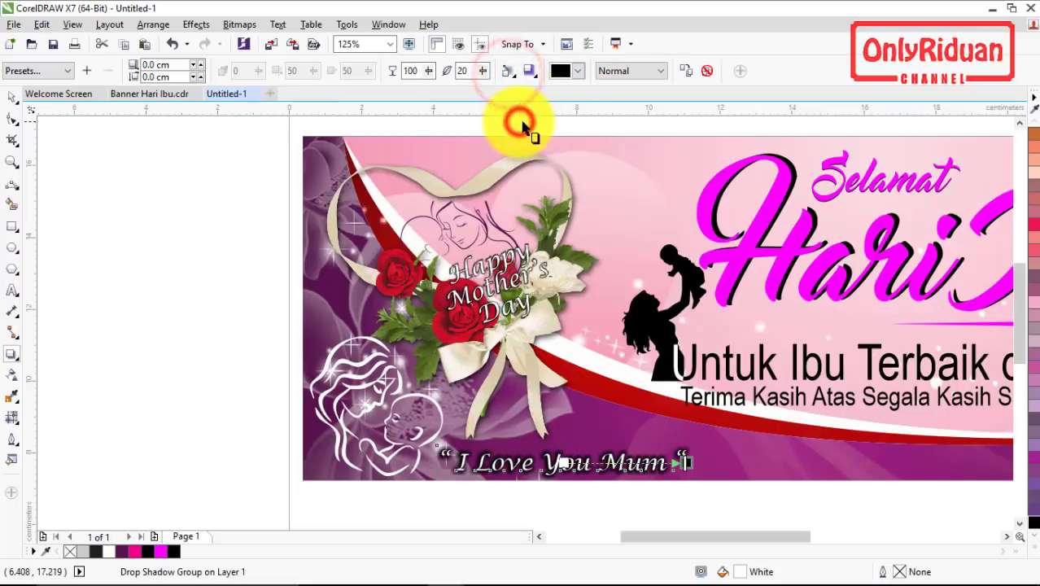
left_click(470, 70)
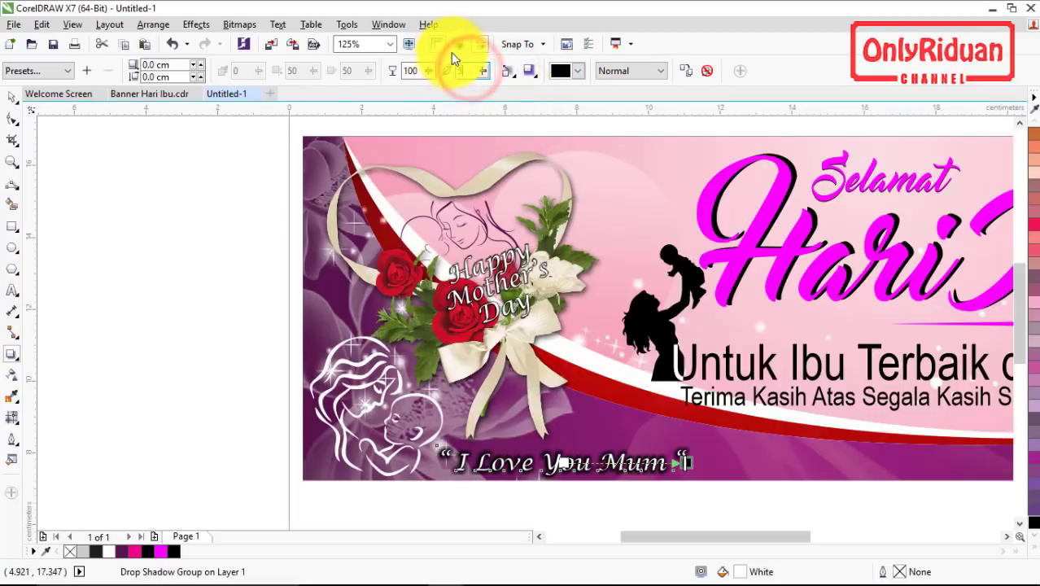
left_click(12, 96)
left_click(127, 174)
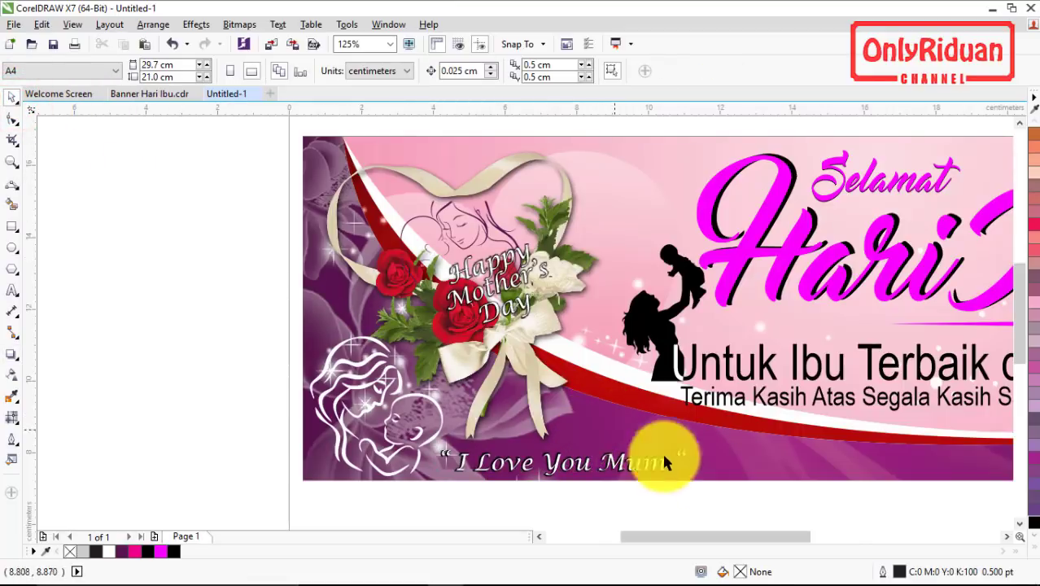
Compare the banner with Banner Hari Ibu.cdr and draw an ellipse about 16.40 × 4.27 cm over the lower half of the Hari Ibu lettering.
left_click(12, 161)
left_click(180, 72)
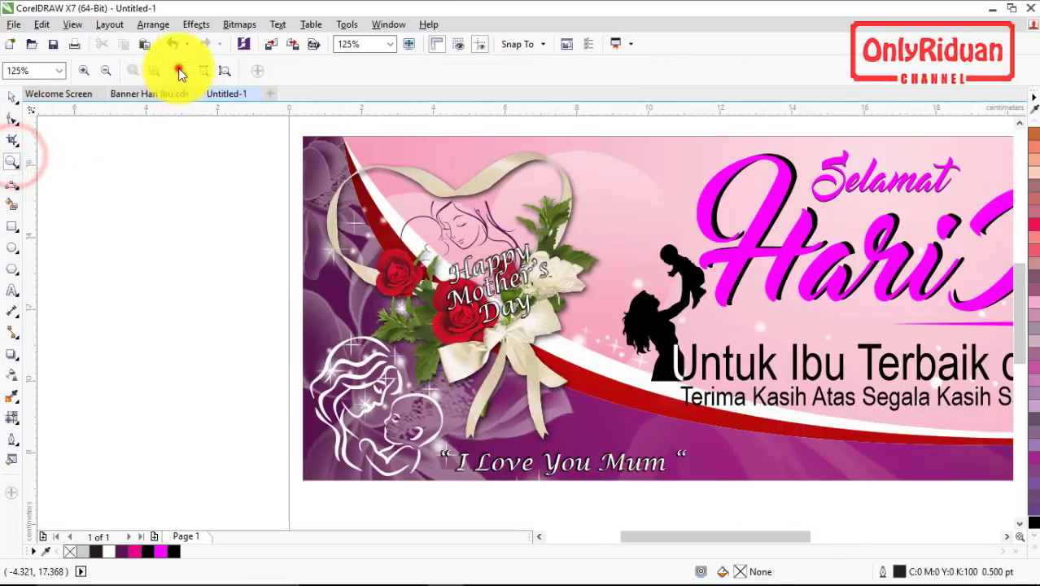
left_click_drag(758, 379, 296, 218)
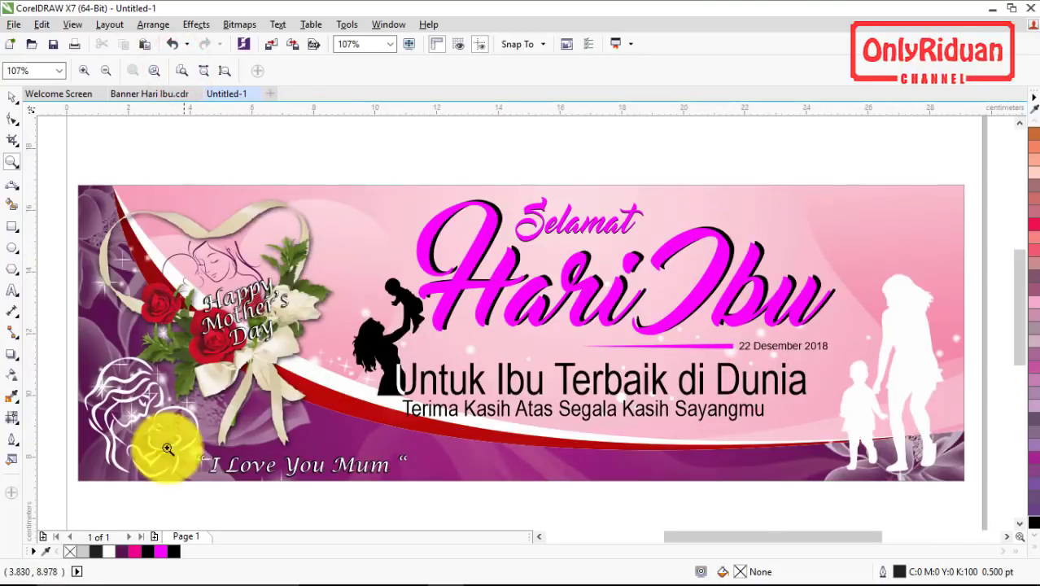
left_click(153, 96)
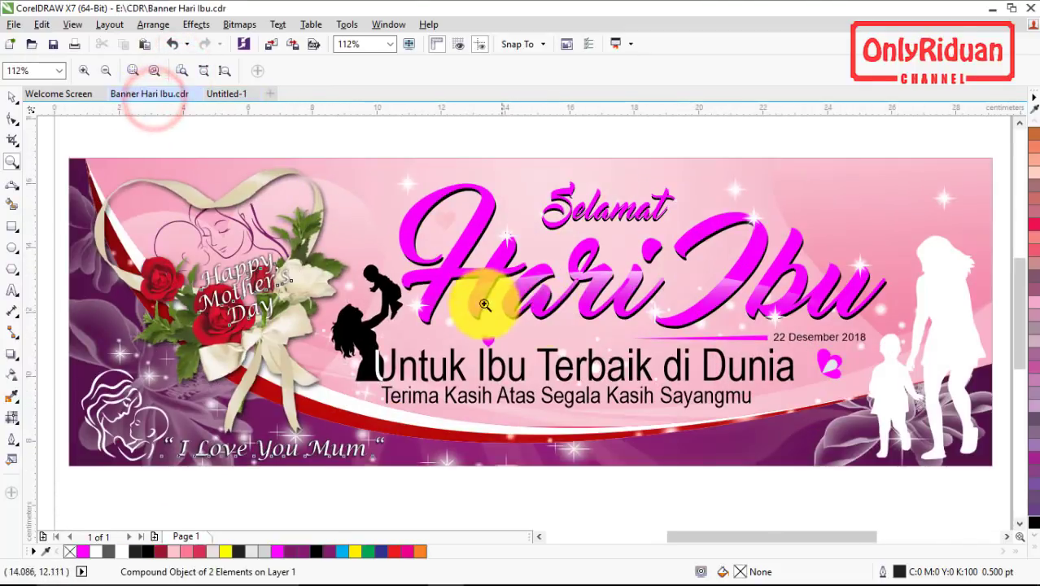
left_click(223, 95)
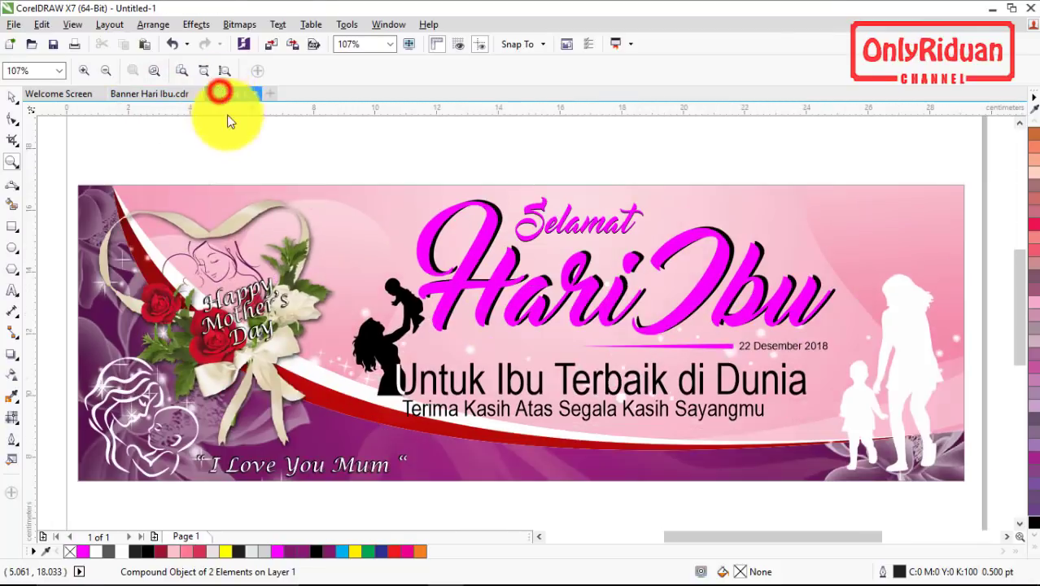
left_click(12, 248)
left_click_drag(369, 288, 879, 427)
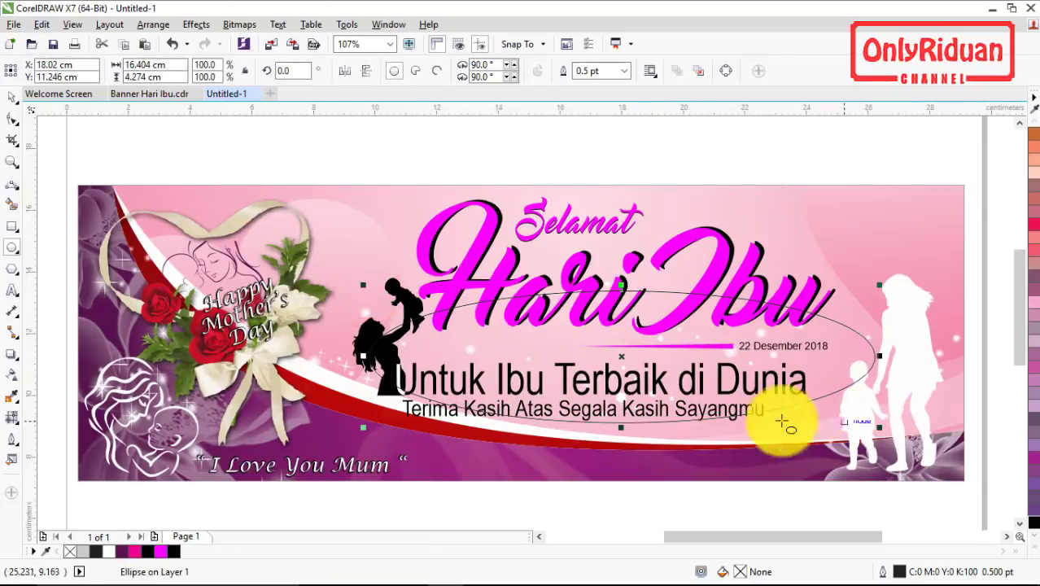
Intersect the ellipse with the magenta Hari Ibu lettering and delete the ellipse.
left_click(13, 97)
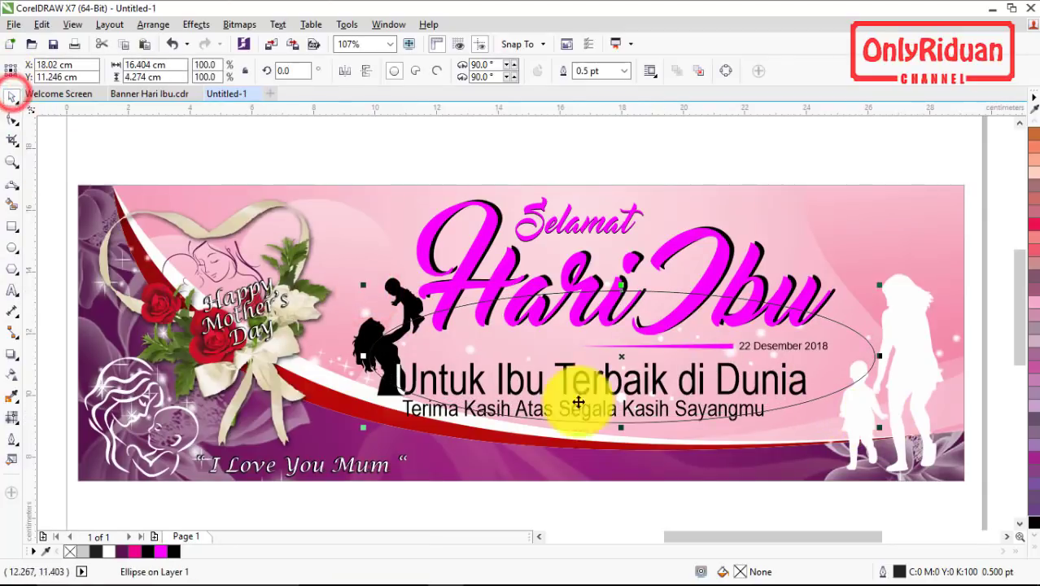
left_click(661, 469)
left_click(830, 321)
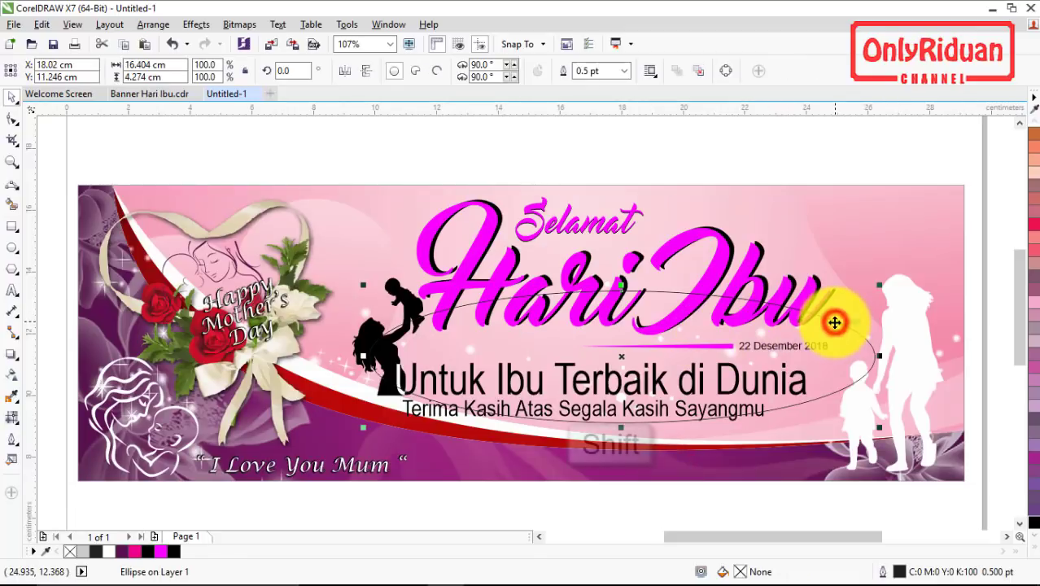
left_click(578, 259, "shift")
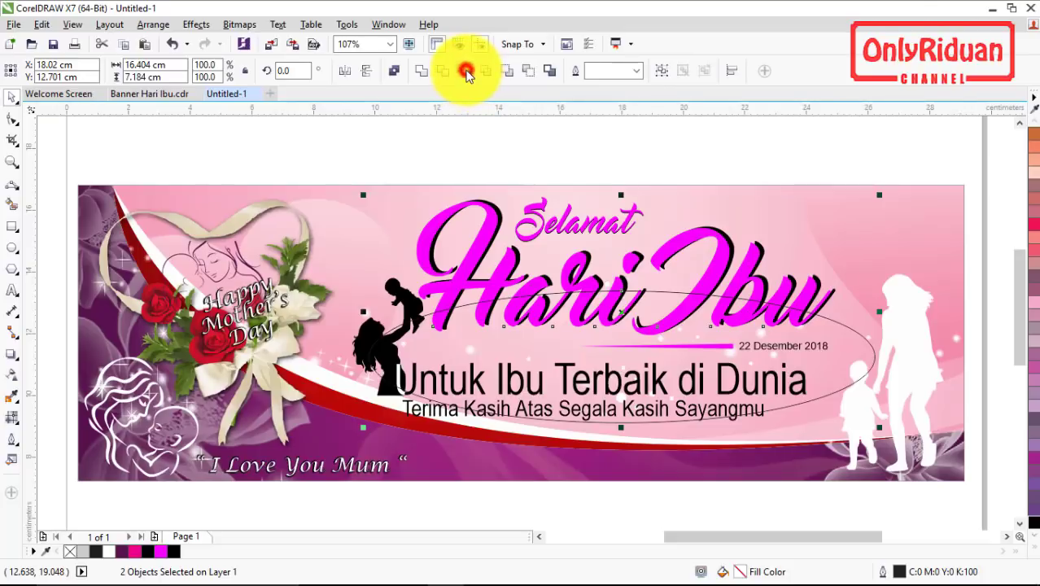
left_click(466, 72)
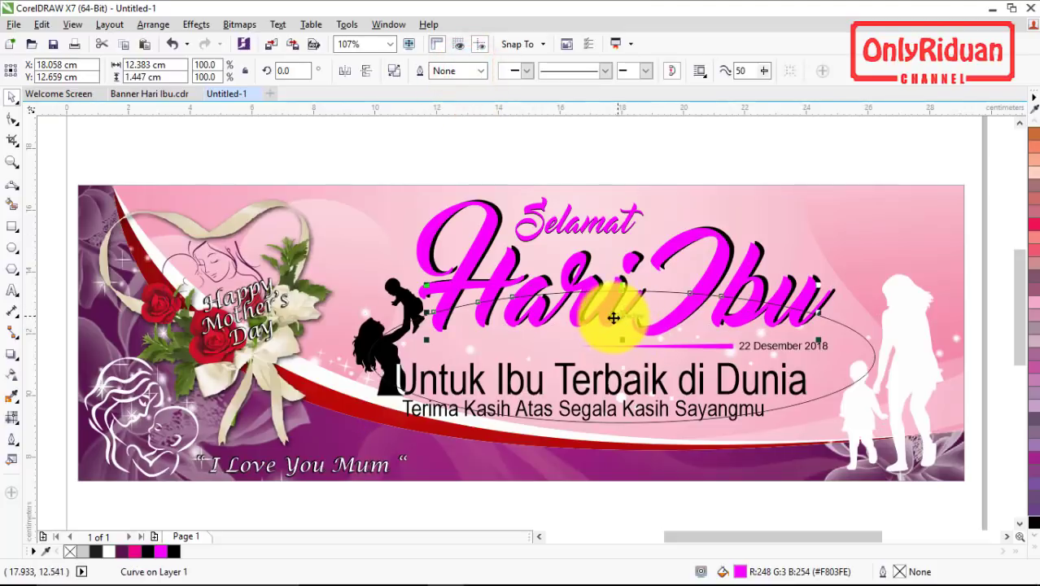
left_click(821, 393)
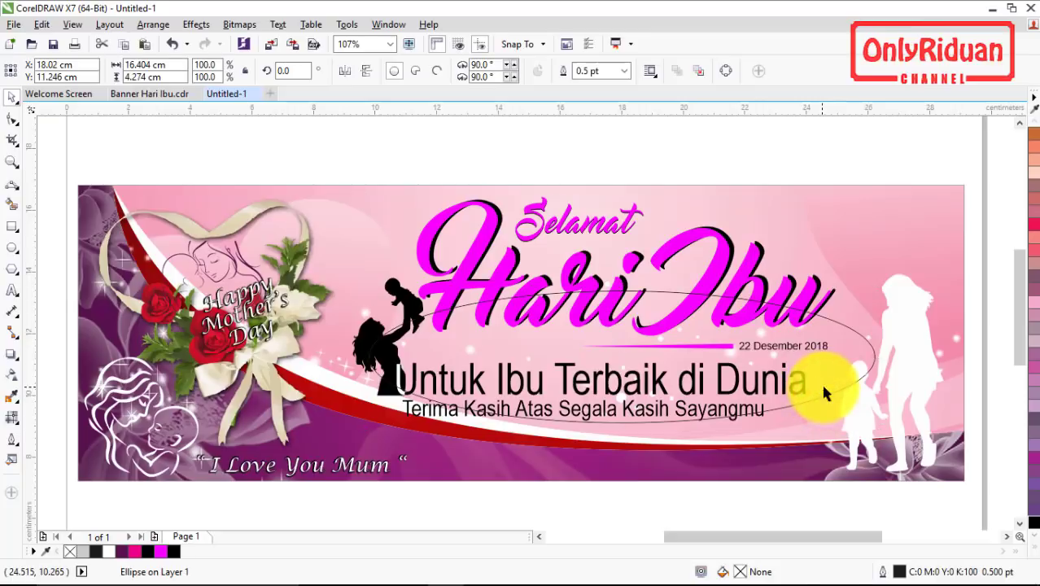
key("Delete")
Move the intersected lower piece of the Hari Ibu lettering upward and undo the move.
left_click(608, 311)
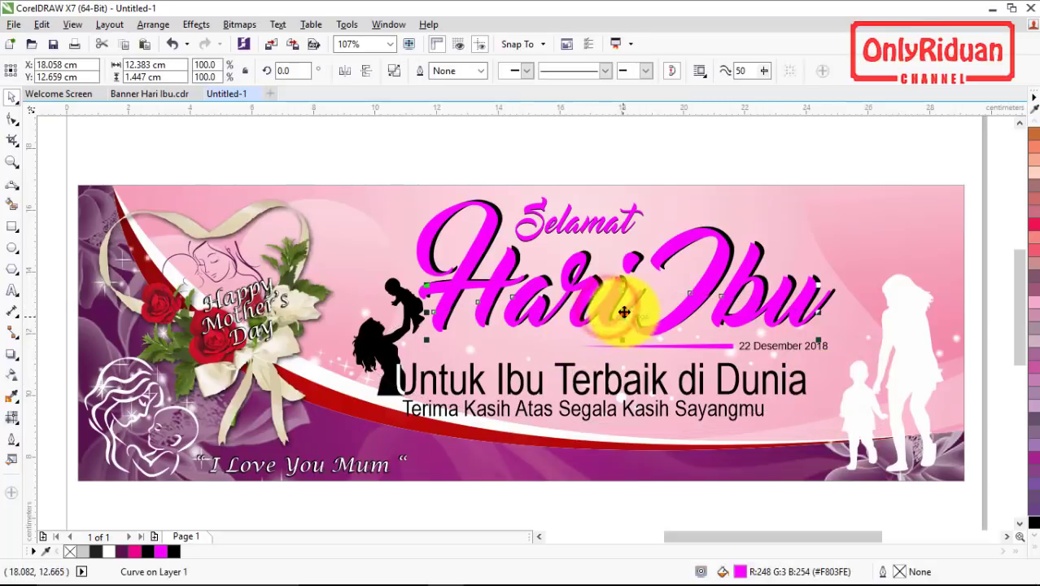
left_click_drag(623, 311, 639, 201)
key("ctrl+z")
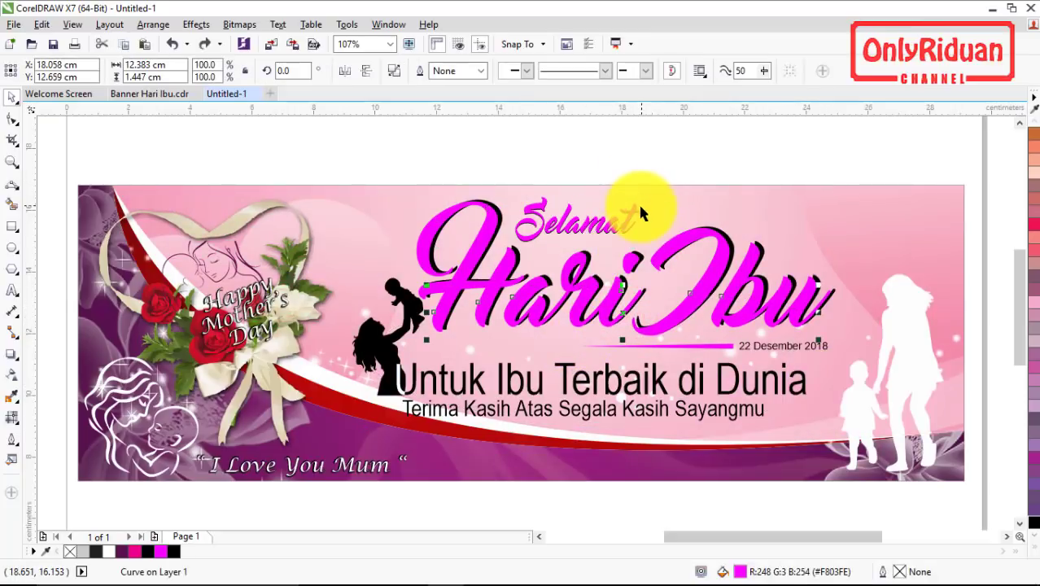
Give the intersected lower piece of Hari Ibu a linear fountain fill running vertically from magenta at the base to white above.
left_click(12, 419)
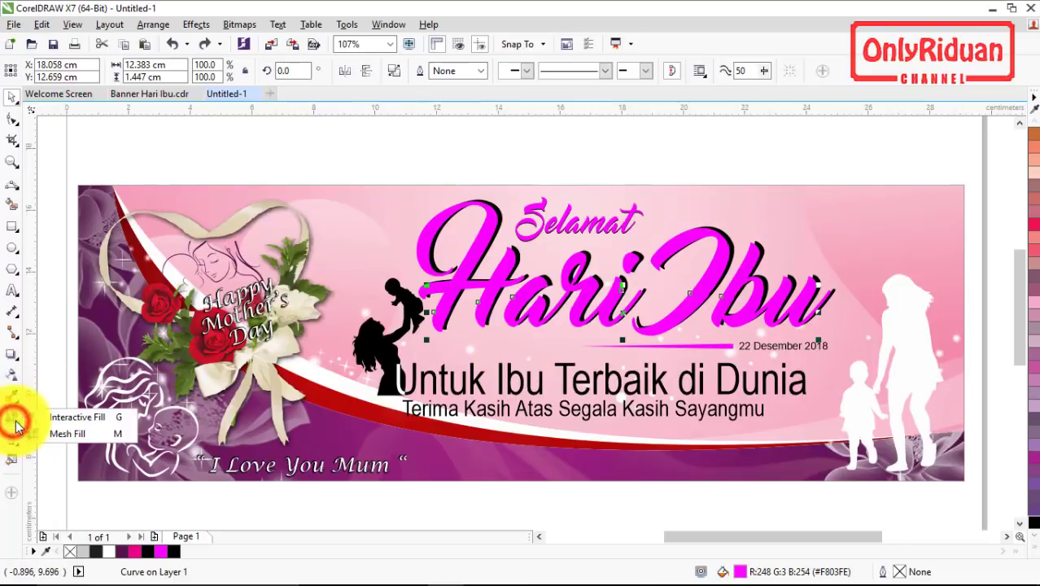
left_click(61, 418)
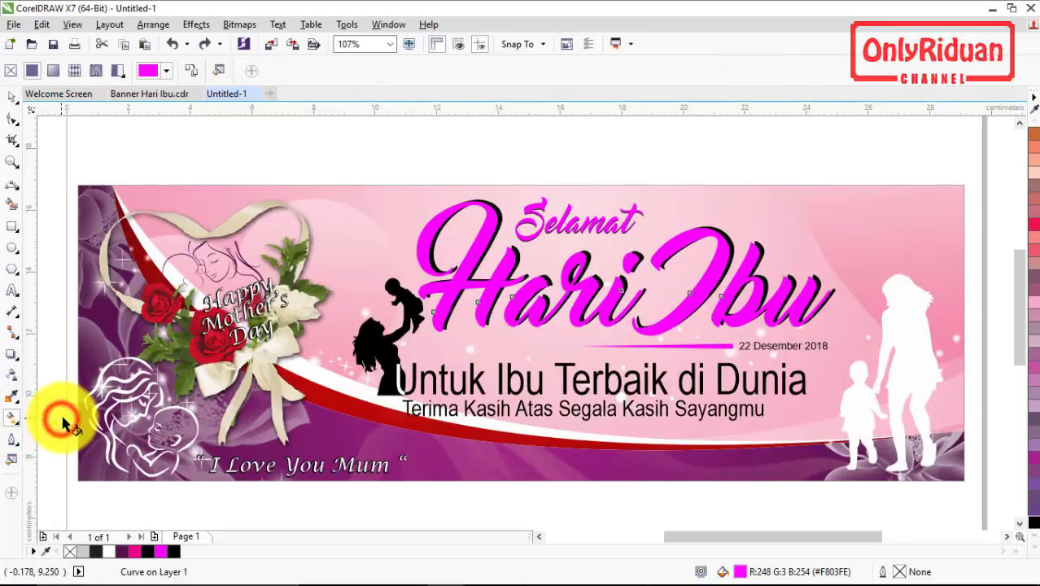
left_click(52, 71)
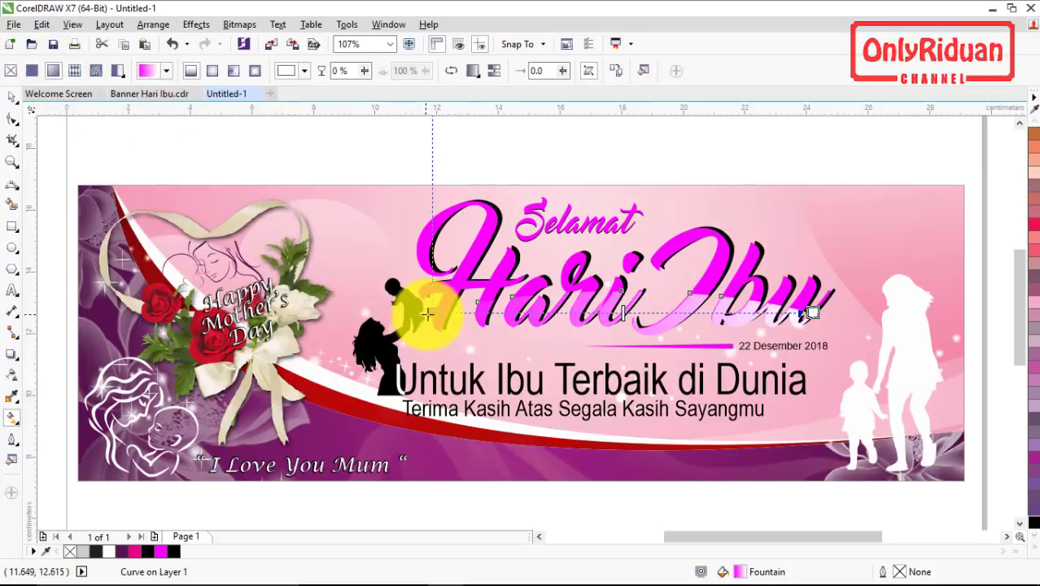
left_click_drag(427, 314, 604, 333)
left_click_drag(814, 311, 558, 341)
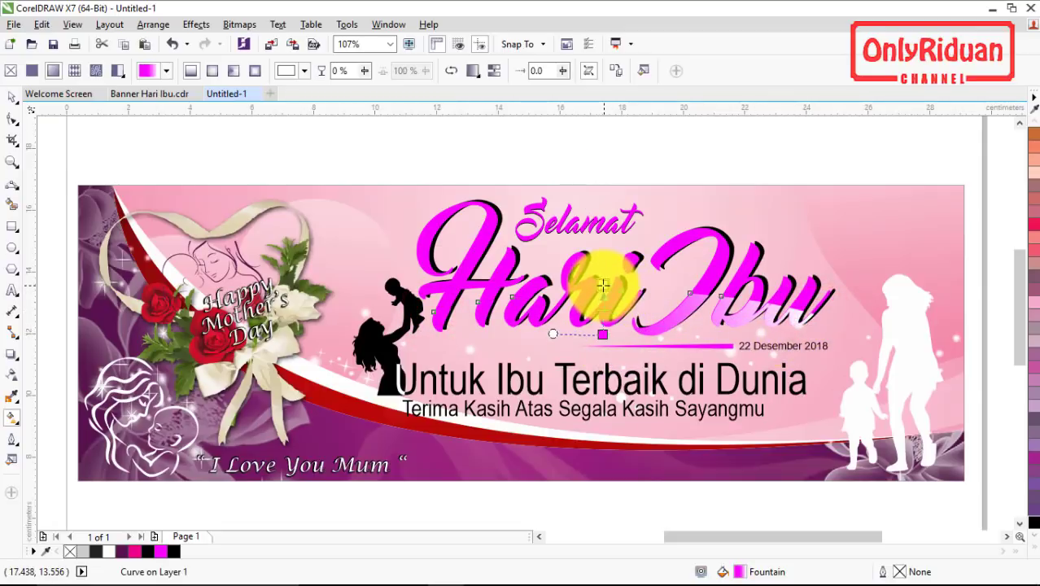
left_click_drag(603, 284, 608, 283)
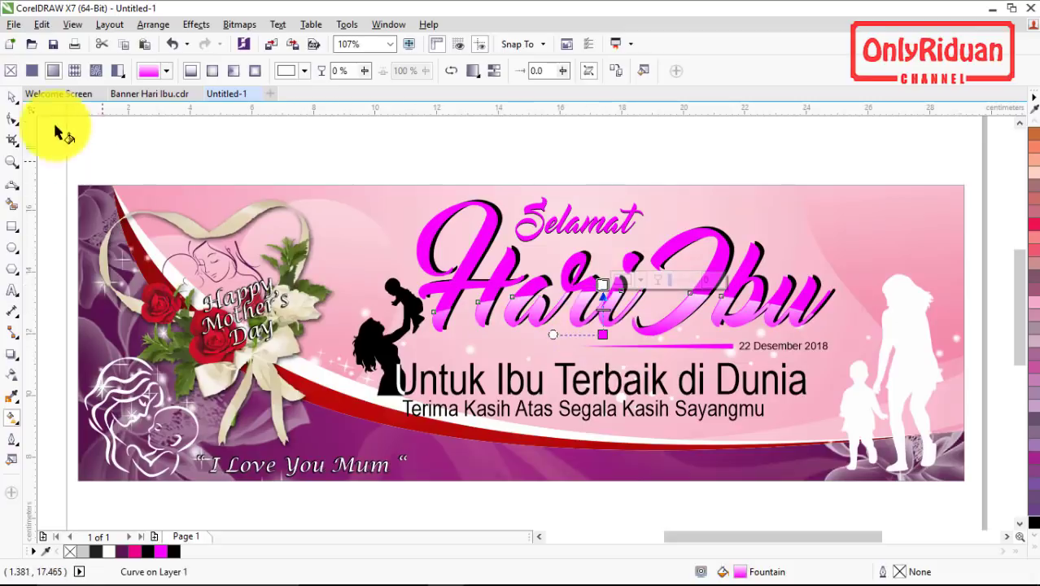
Compare the banner with Banner Hari Ibu.cdr and return to the Untitled-1 document.
left_click(13, 99)
left_click(308, 234)
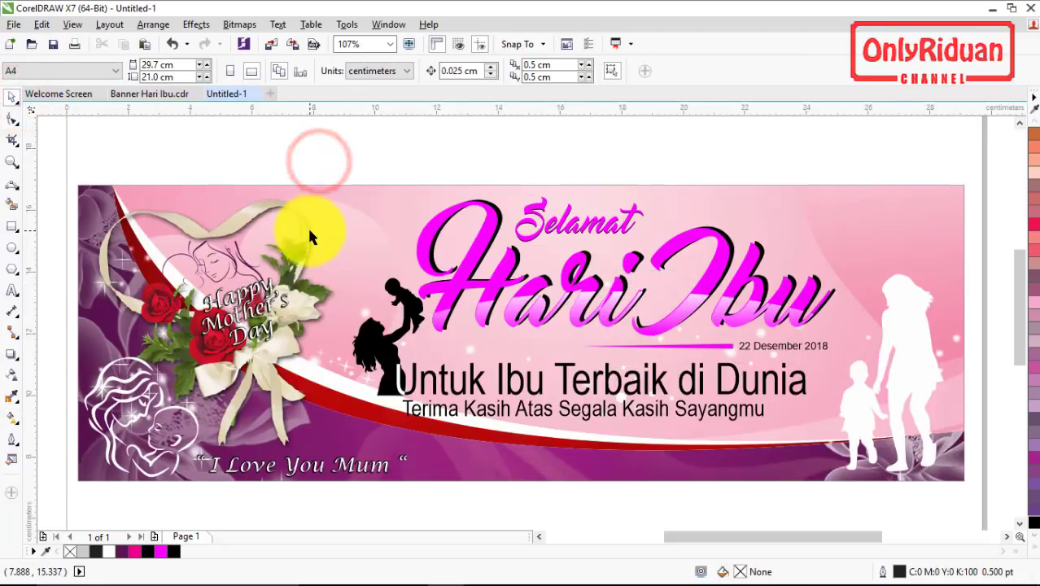
left_click(166, 98)
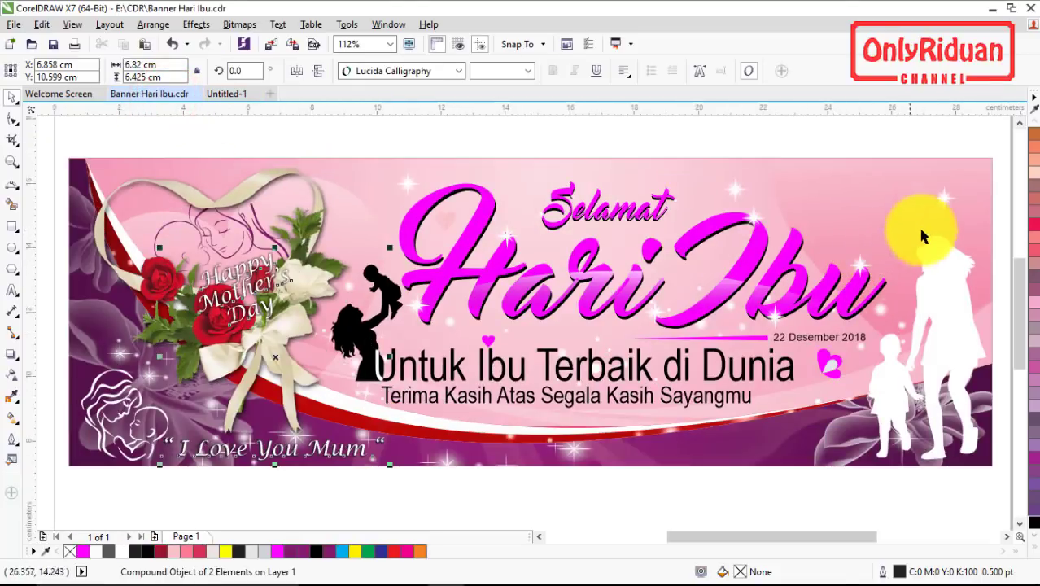
left_click(222, 95)
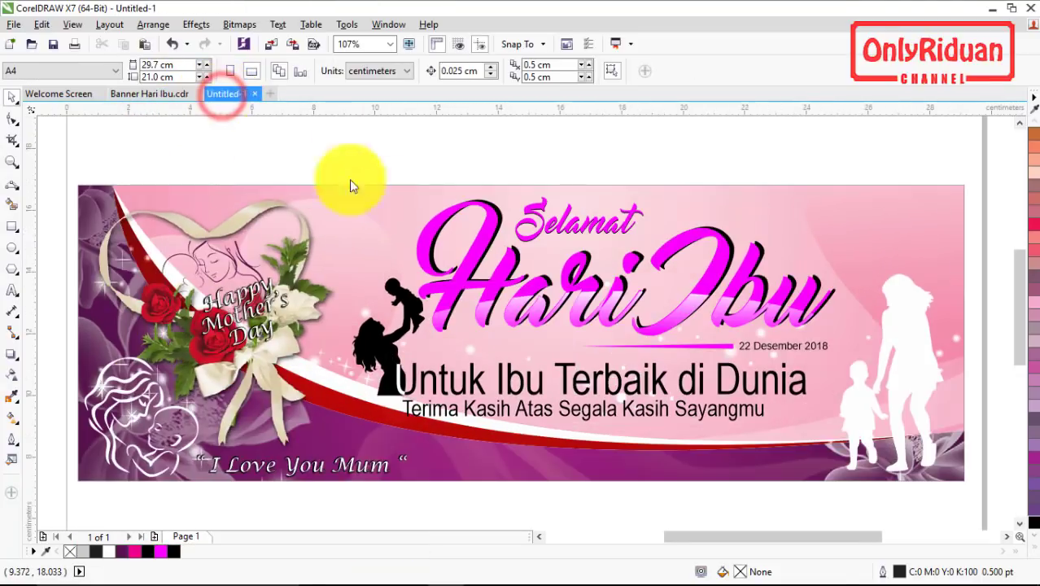
Draw a four-pointed star about 2.42 cm wide in the pink area between the heart ribbon and the Hari Ibu lettering.
left_click(13, 269)
left_click(54, 285)
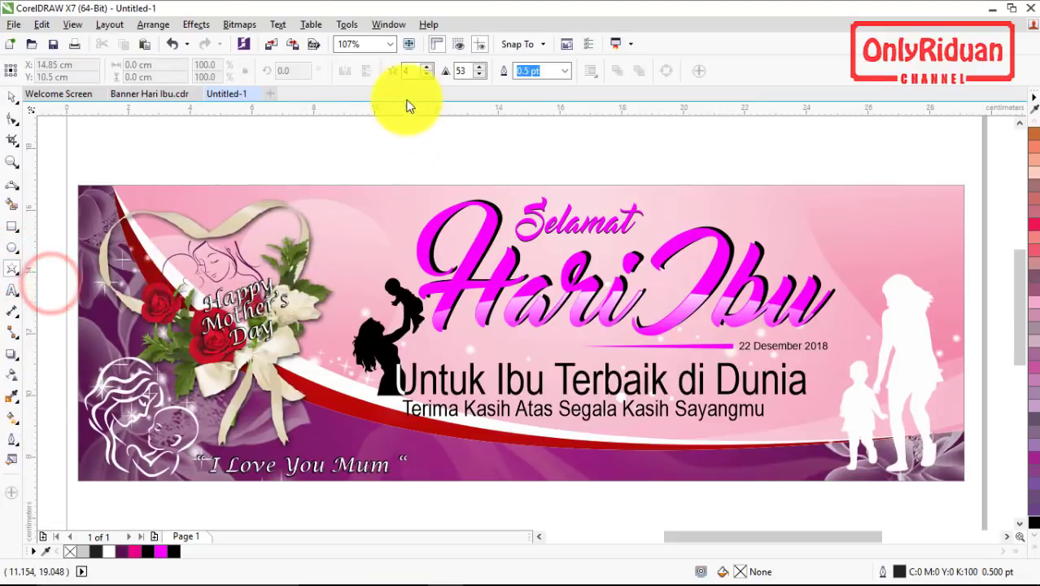
double_click(408, 71)
type("4")
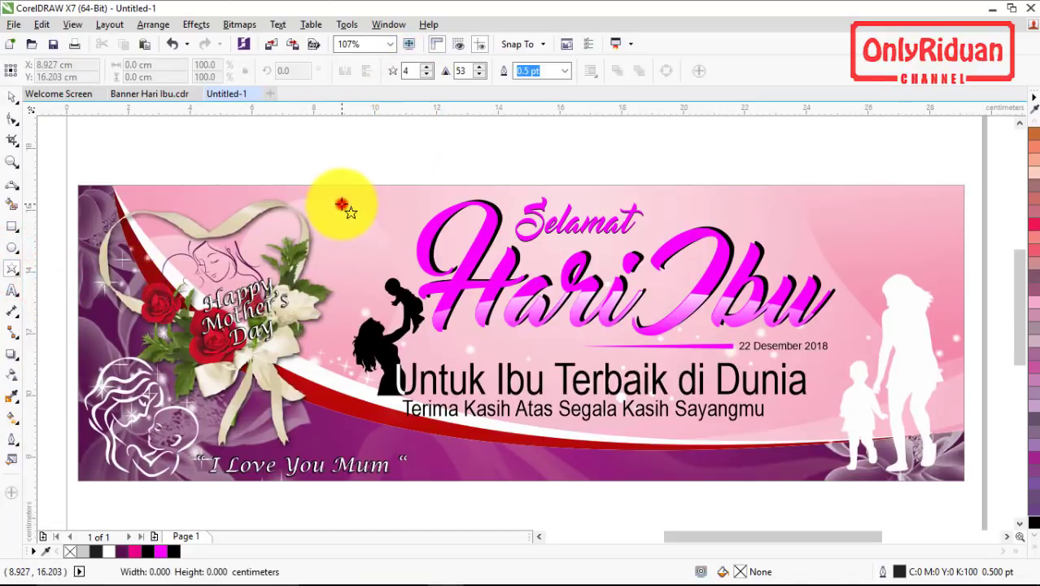
left_click_drag(342, 204, 394, 279)
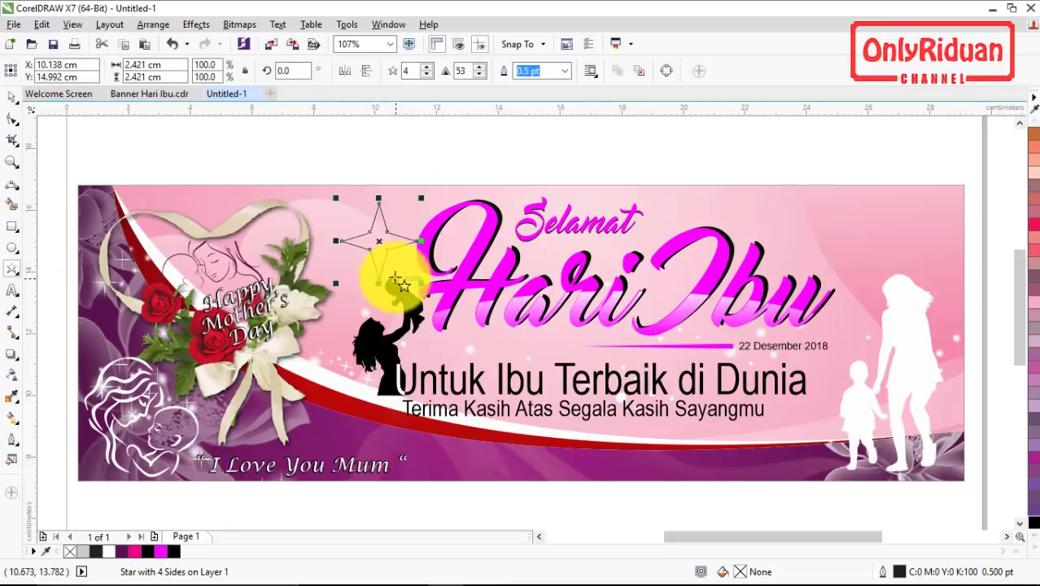
Narrow the star's points to a sharpness of 87 and fill the star white.
left_click(14, 121)
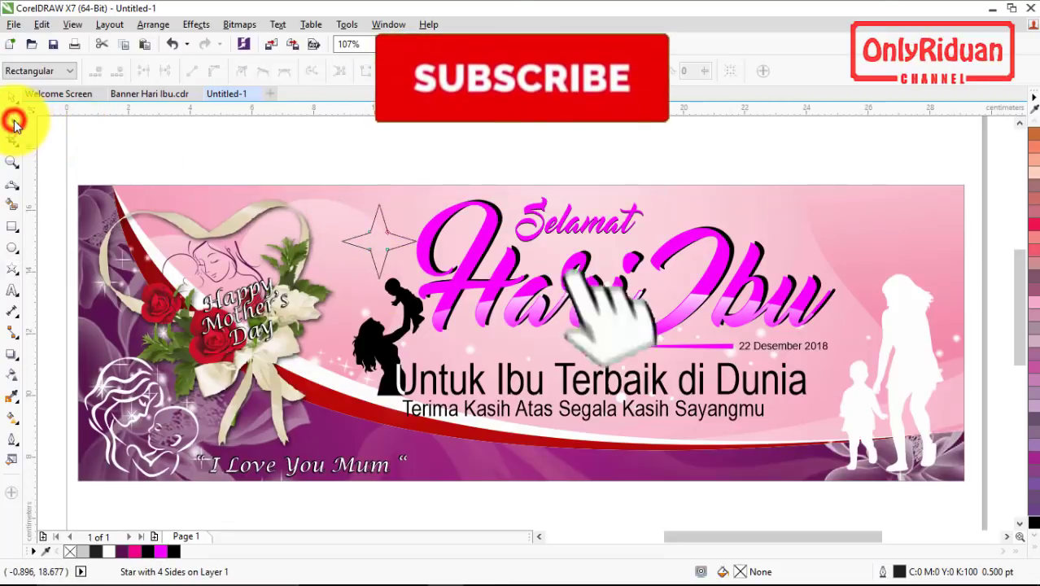
left_click(382, 242)
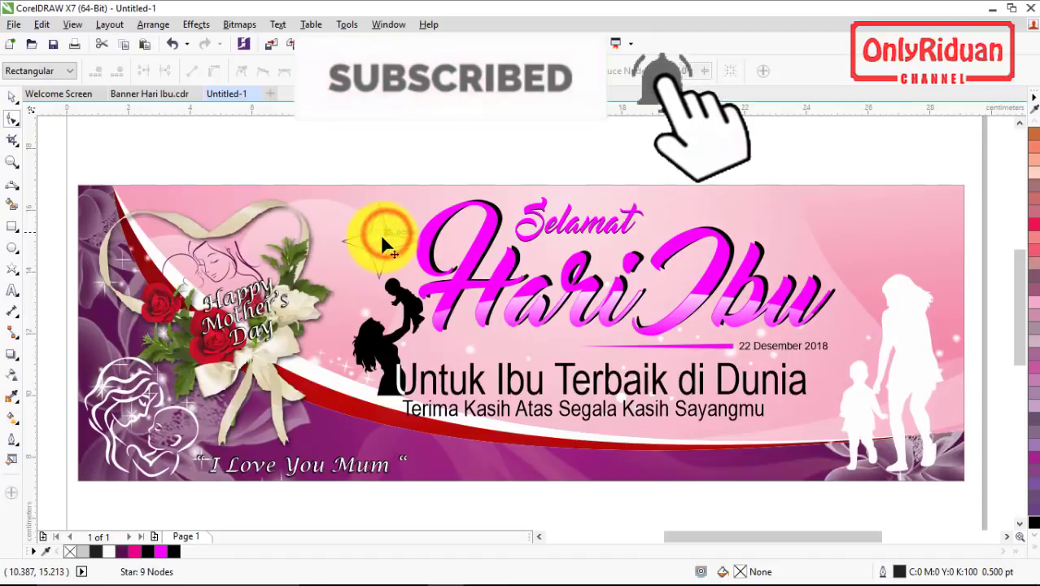
left_click_drag(380, 234, 381, 233)
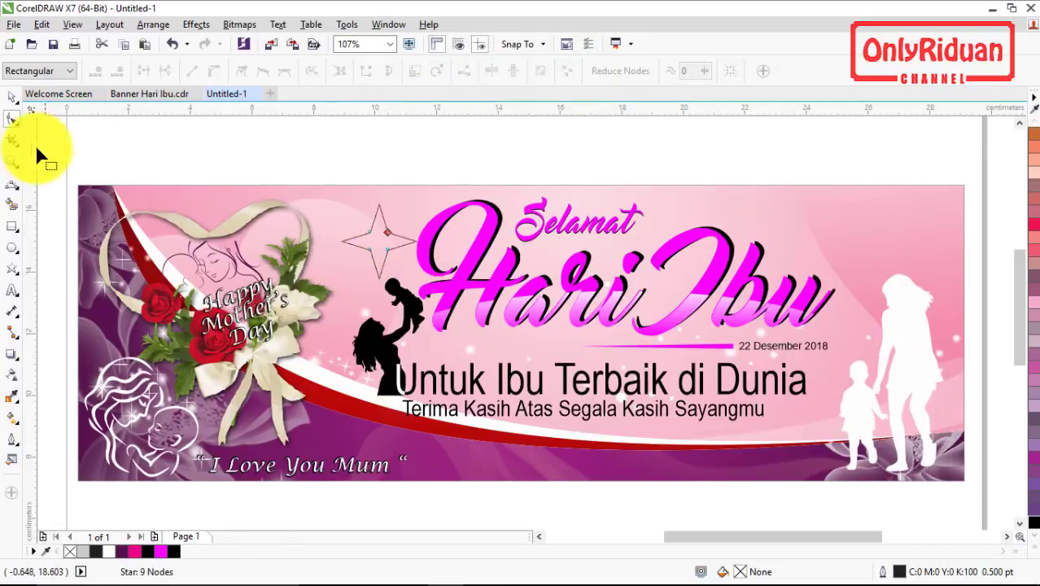
scroll(382, 237, "up", 2)
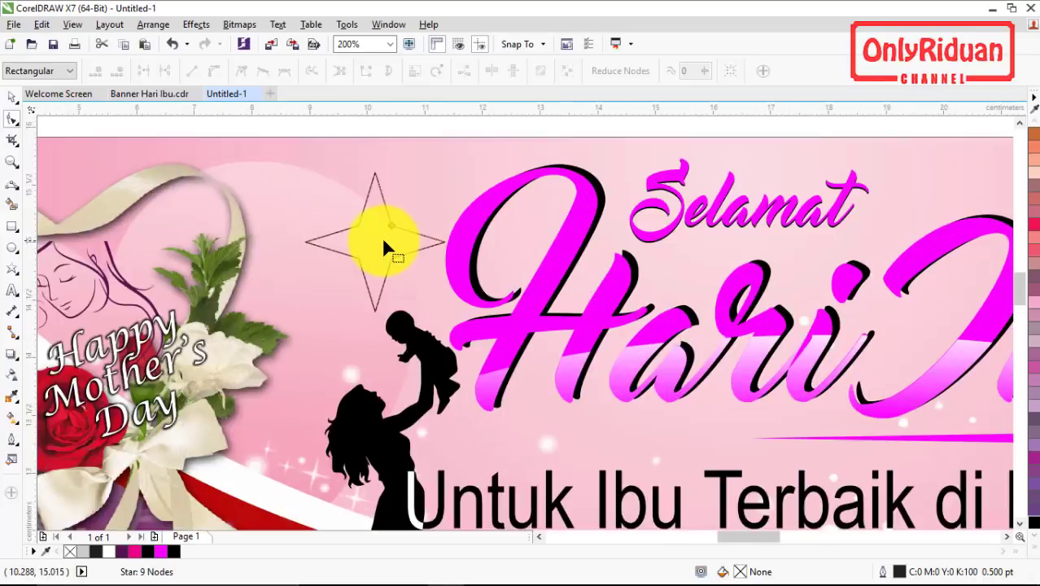
left_click_drag(397, 211, 371, 232)
scroll(373, 236, "down", 1)
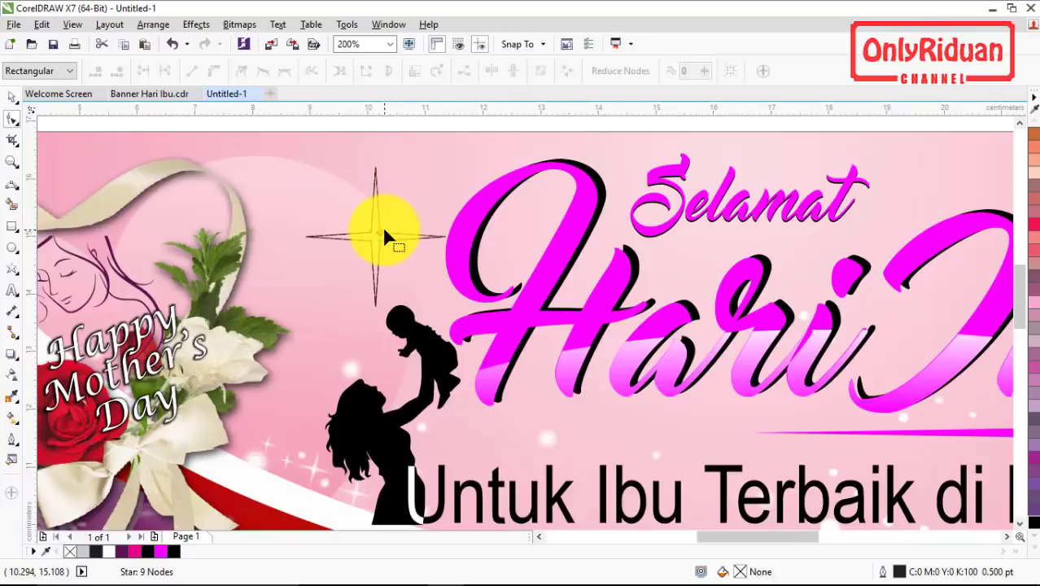
left_click(20, 99)
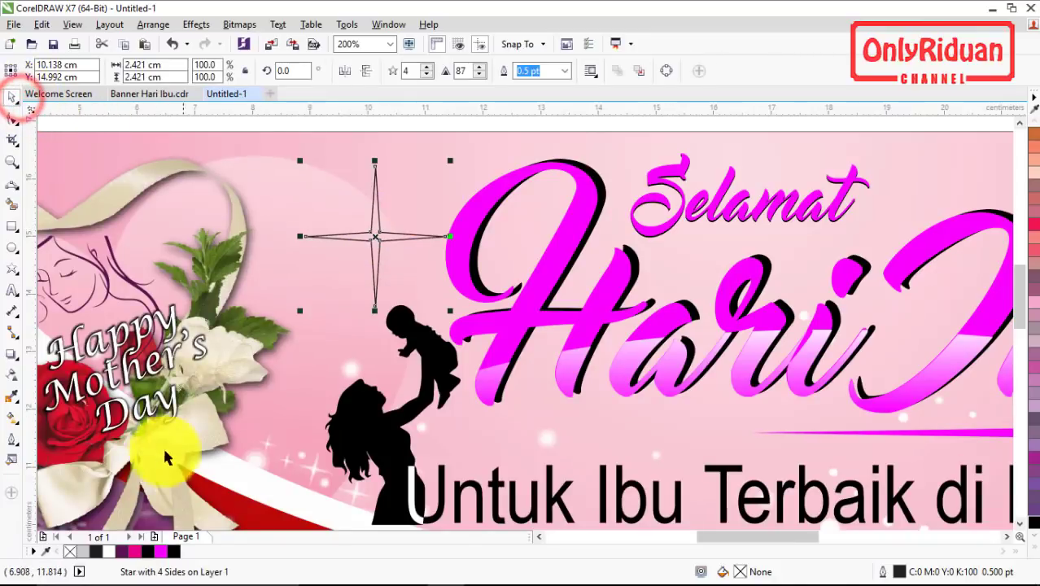
left_click(109, 552)
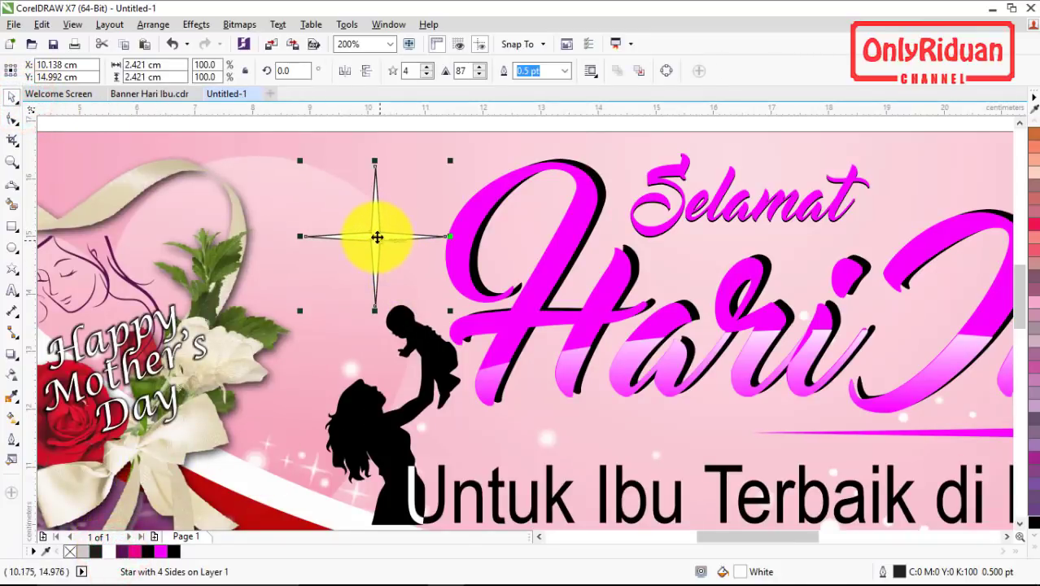
Duplicate the star, rotate the copy 45°, shrink it to about 1.02 cm and centre it on the larger star.
left_click_drag(376, 236, 284, 276)
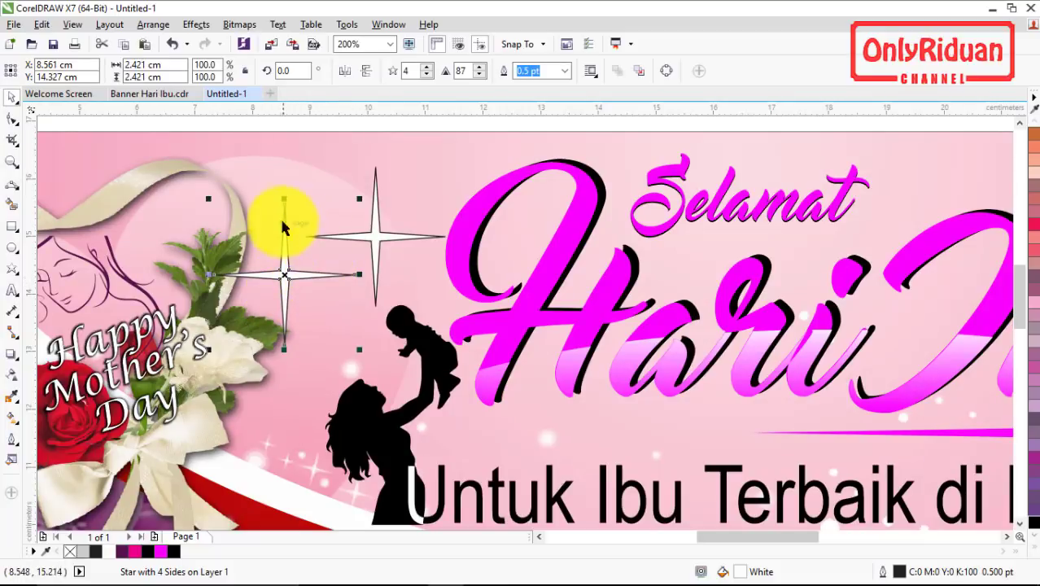
type("45")
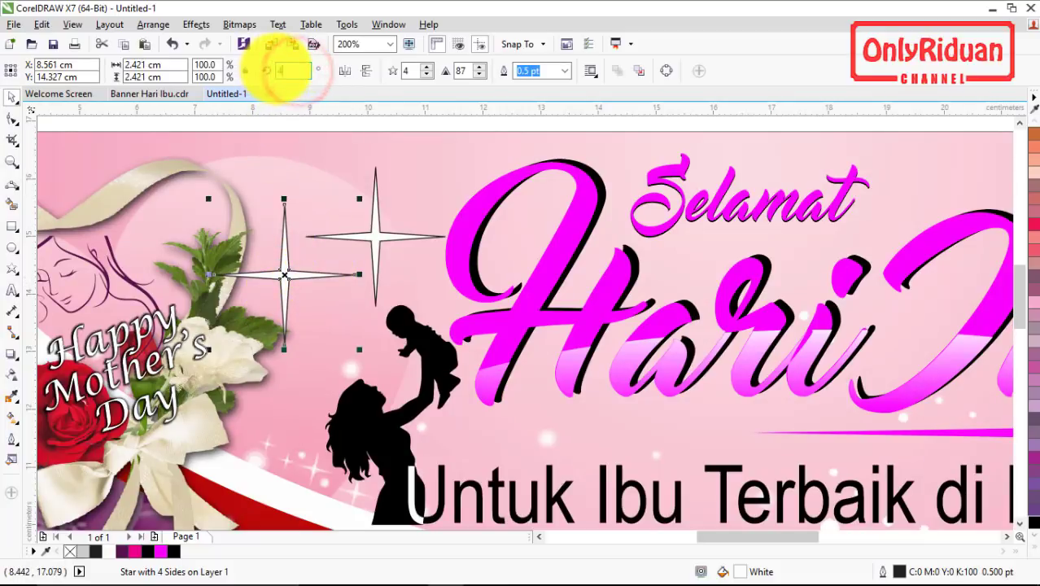
key("Return")
left_click_drag(345, 331, 291, 293)
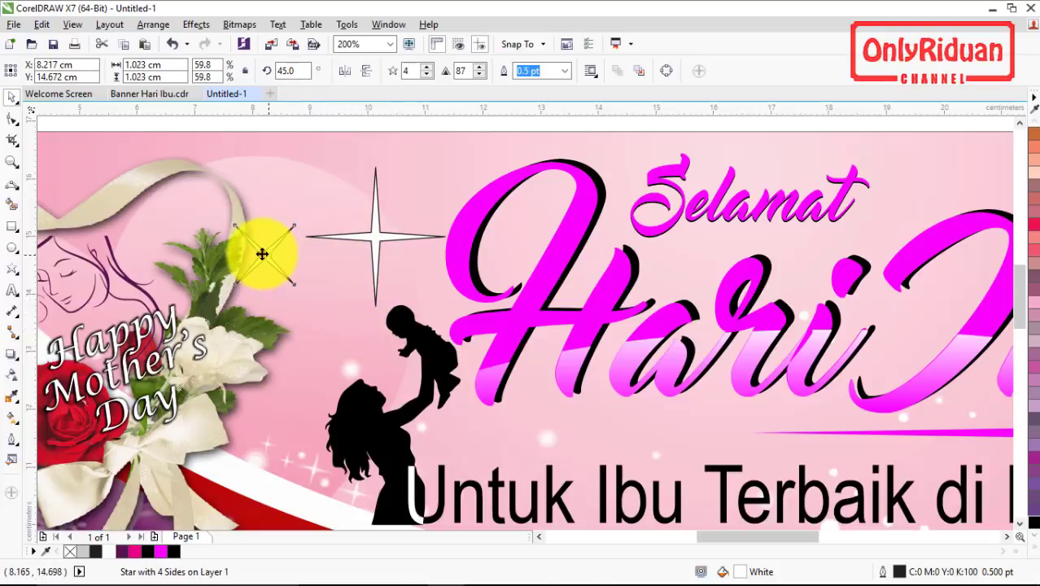
left_click_drag(262, 254, 377, 235)
scroll(398, 213, "down", 2)
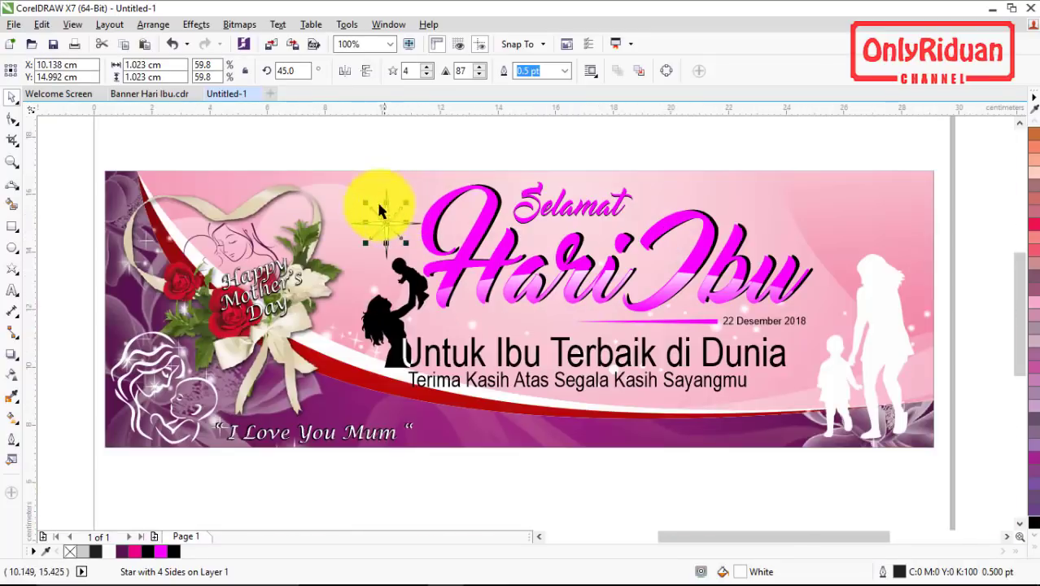
Remove the outline from both stars and move them slightly upward together.
left_click_drag(332, 151, 431, 272)
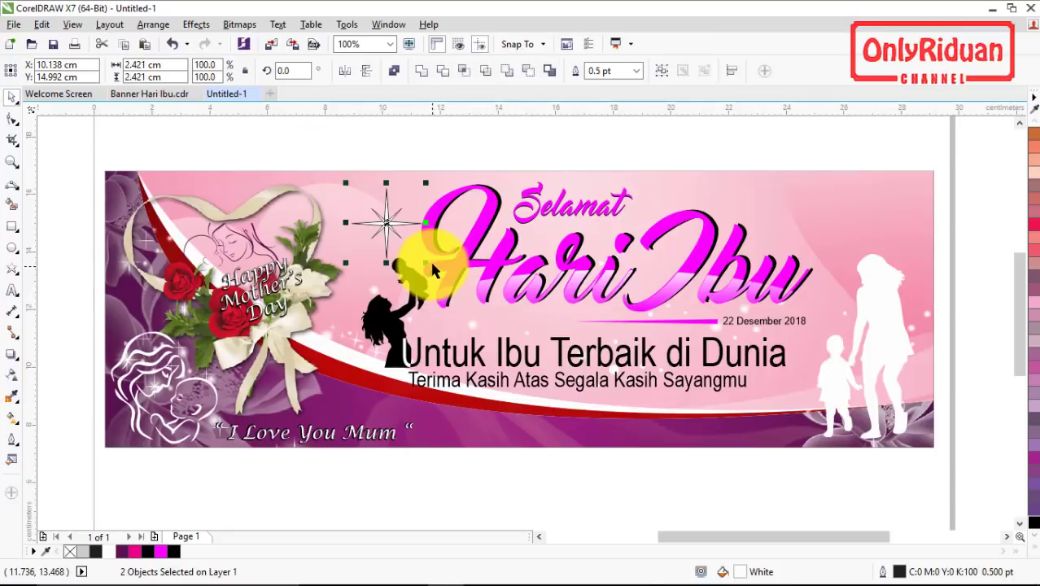
left_click(637, 70)
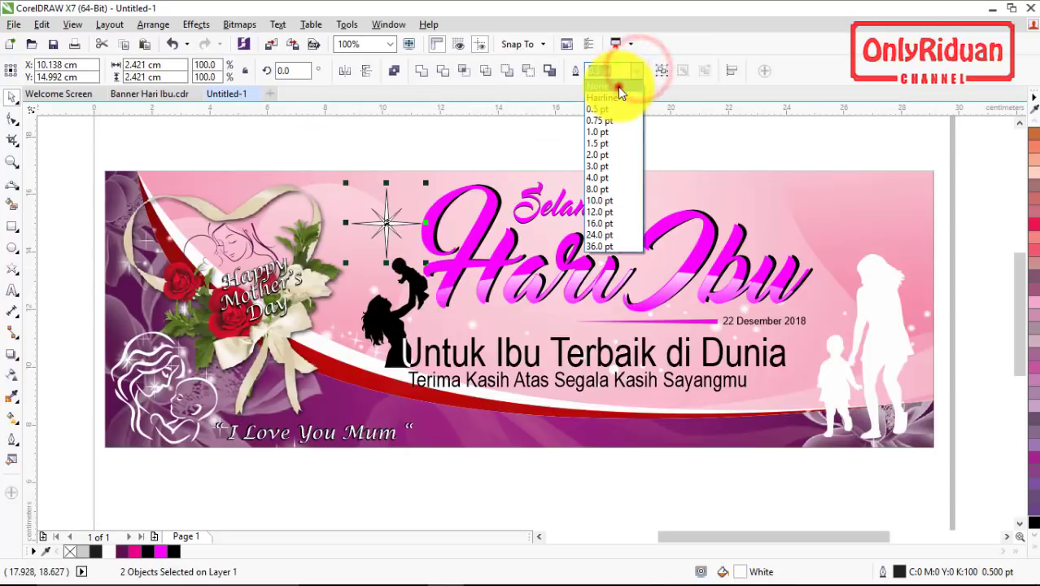
left_click(618, 87)
mouse_move(385, 223)
left_mouse_down()
mouse_move(692, 205)
mouse_move(797, 216)
mouse_move(608, 213)
mouse_move(773, 191)
mouse_move(380, 214)
left_mouse_up()
scroll(377, 213, "up", 2)
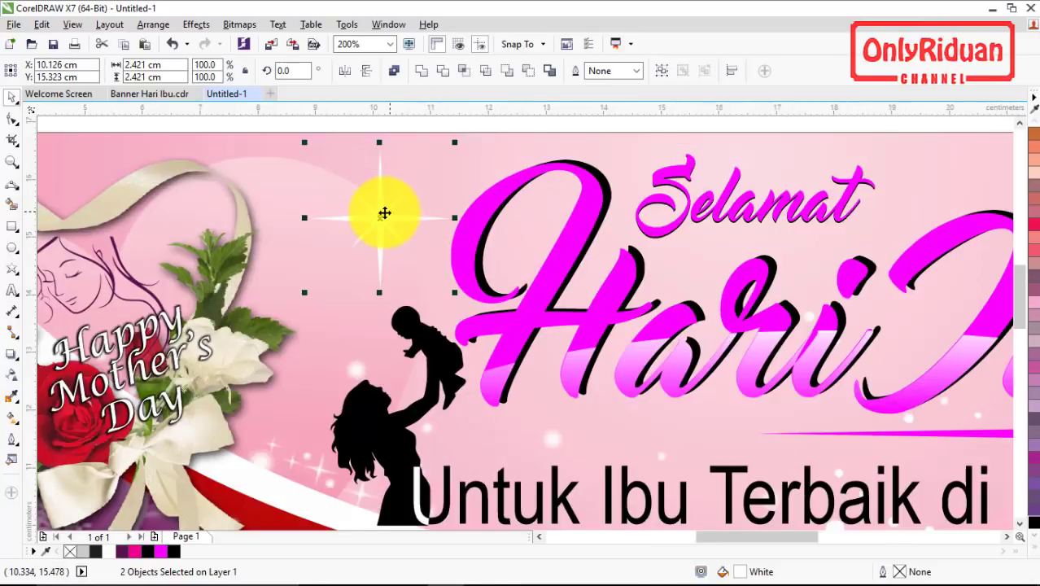
Draw a circle about 0.73 cm across below the sparkle, filled white with no outline.
left_click(12, 247)
left_click_drag(283, 273, 322, 317)
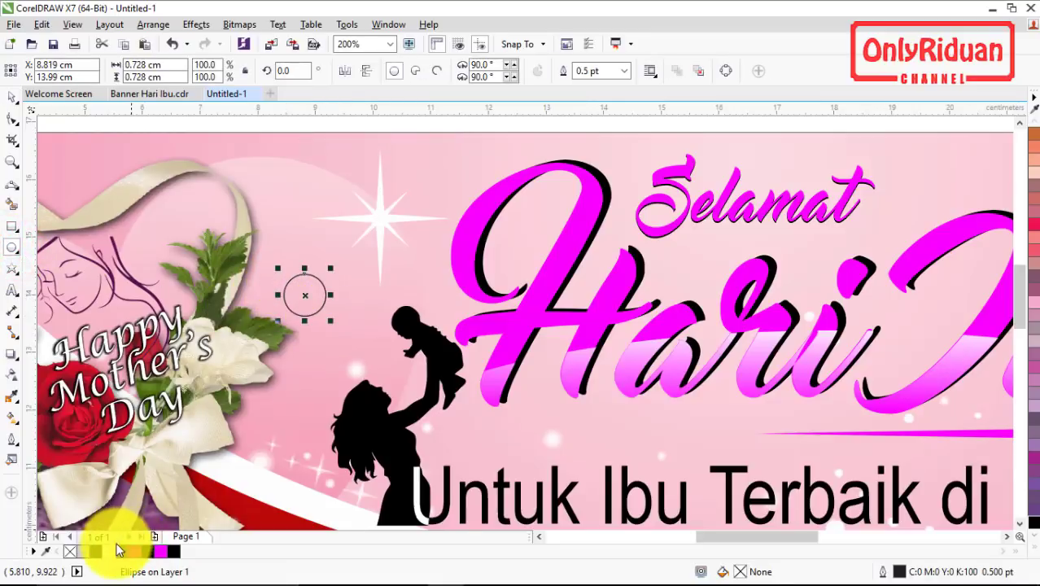
left_click(112, 552)
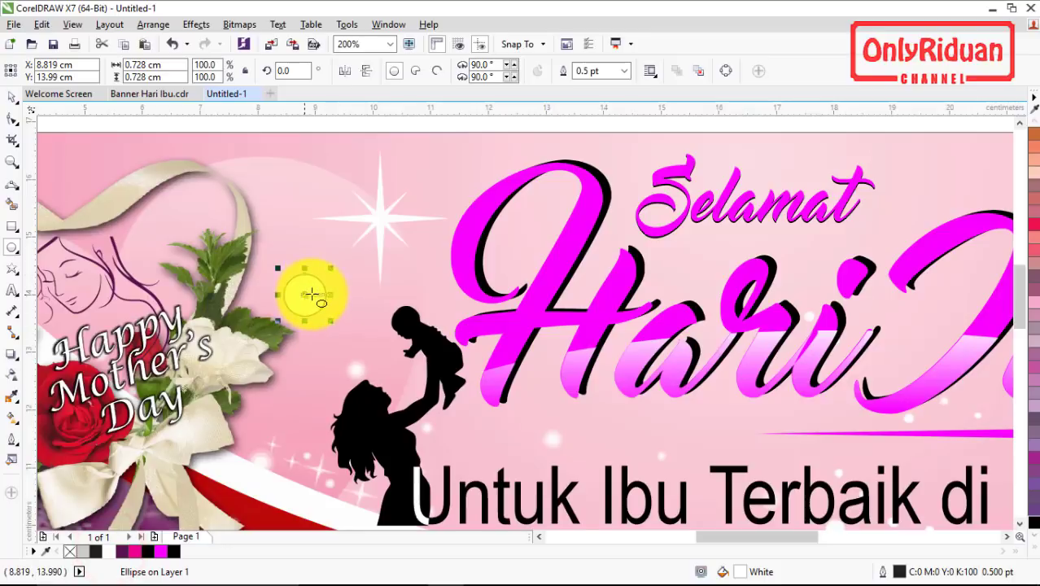
left_click(625, 71)
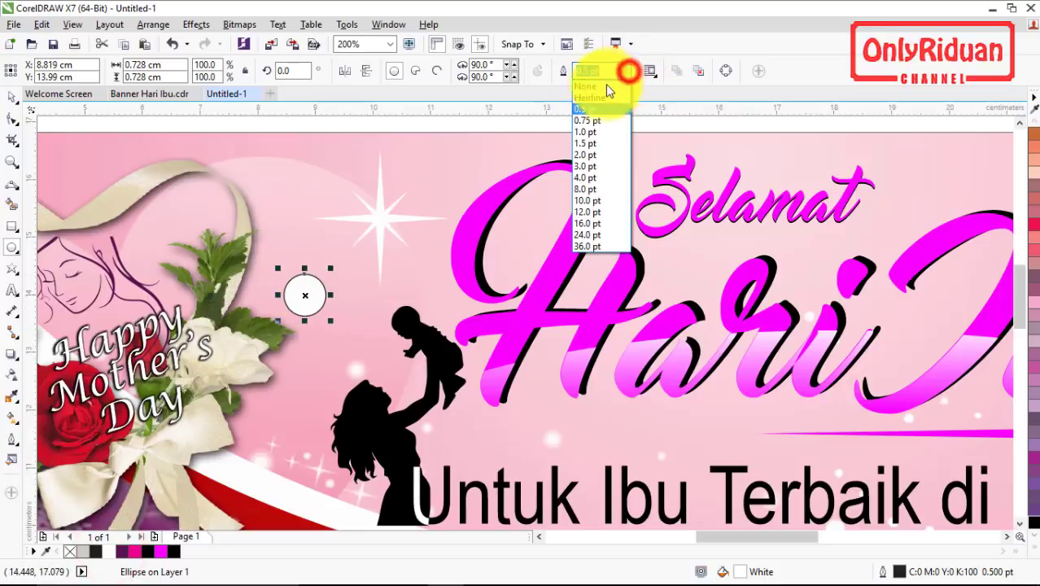
left_click(71, 554)
right_click(72, 555)
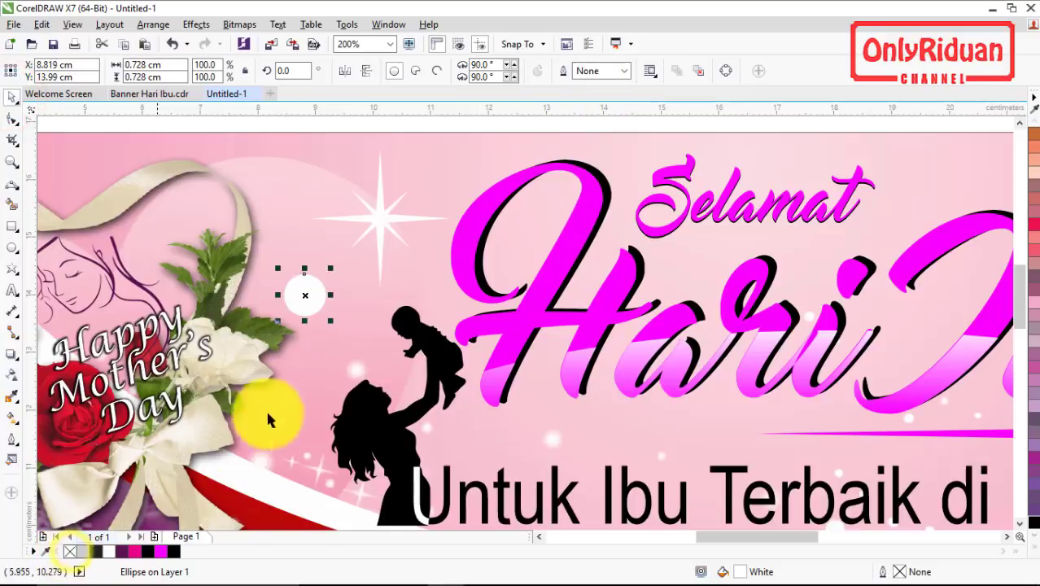
Move the white circle slightly and convert it to a 300 dpi CMYK bitmap with anti-aliasing and a transparent background.
left_click_drag(303, 295, 327, 288)
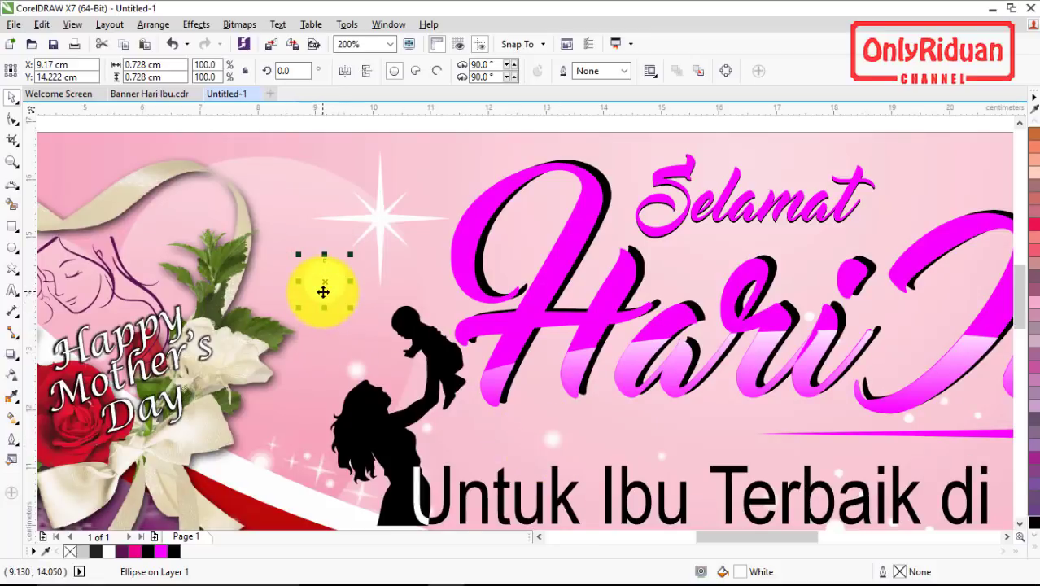
left_click(240, 24)
left_click(265, 43)
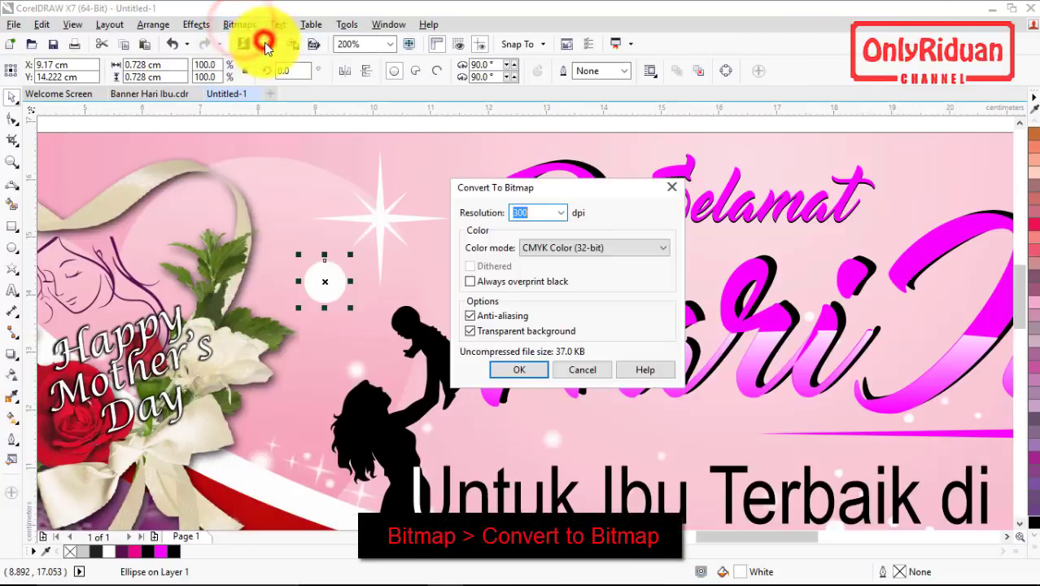
left_click_drag(561, 187, 589, 163)
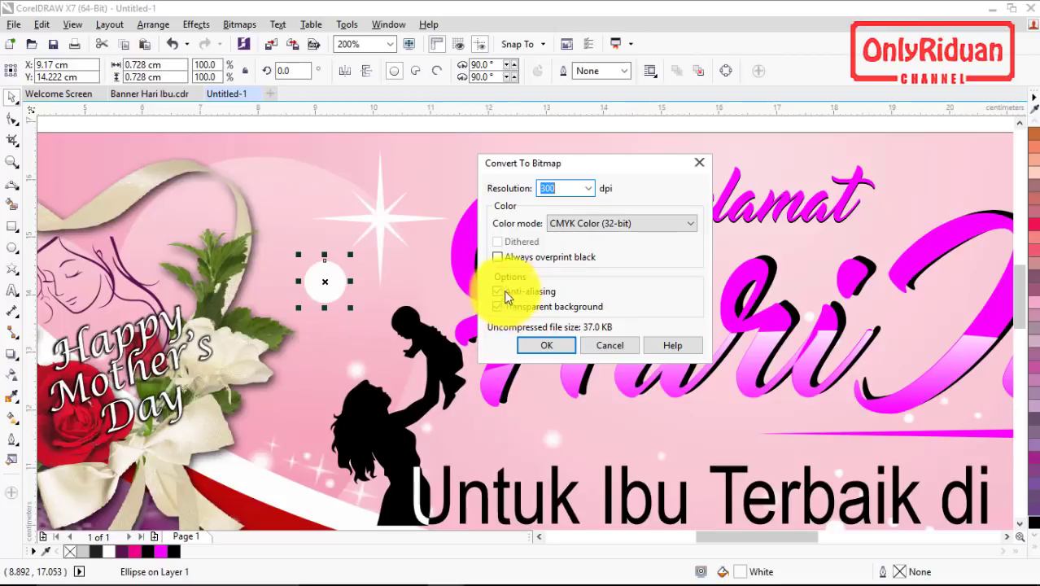
left_click(546, 344)
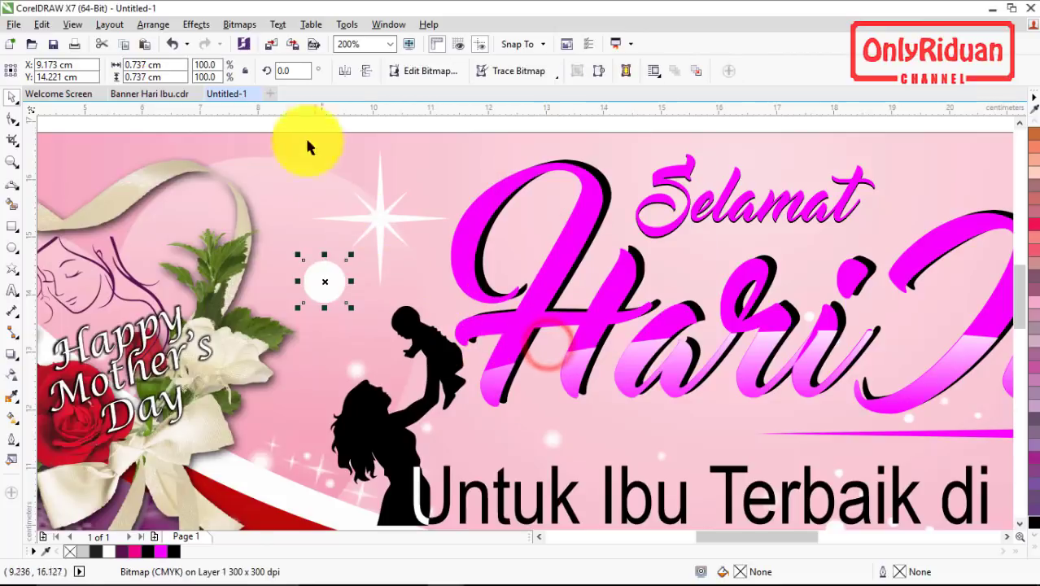
Apply a Gaussian Blur with an 11-pixel radius to the circle bitmap and centre the glow on the sparkle.
left_click(237, 25)
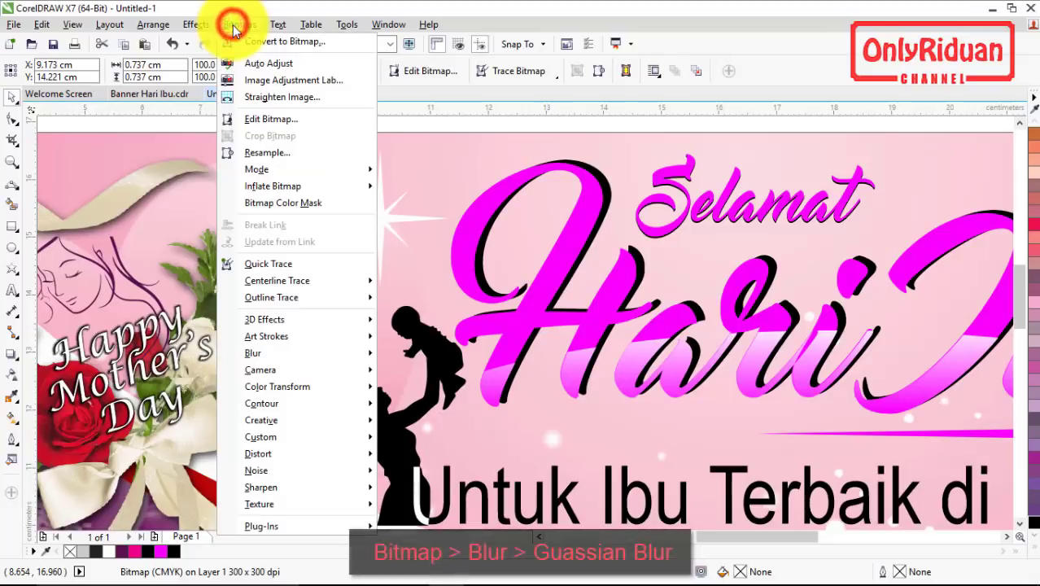
left_click(238, 24)
left_click_drag(327, 272, 449, 165)
left_click(241, 24)
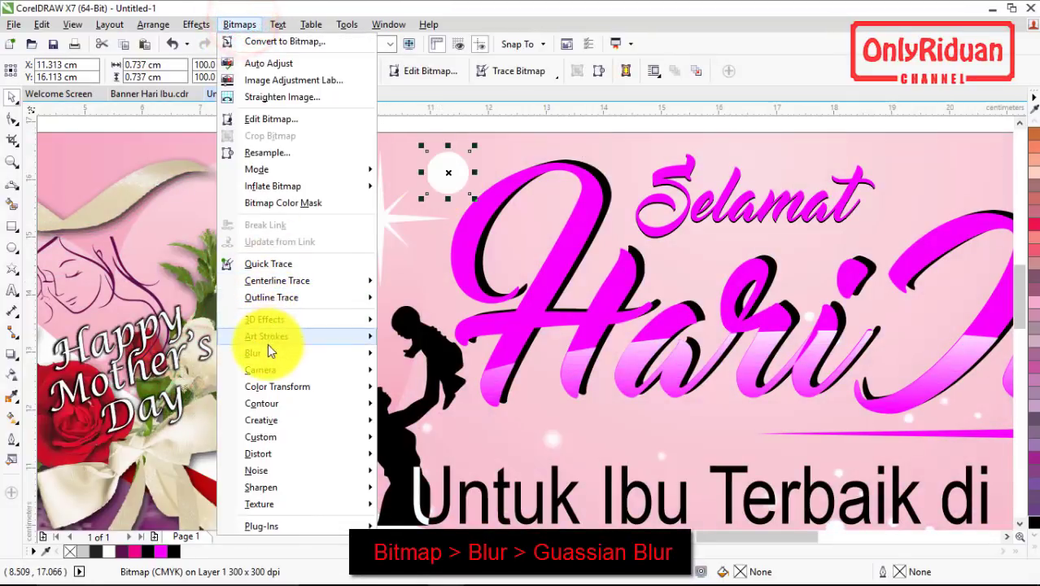
mouse_move(264, 353)
left_click(434, 371)
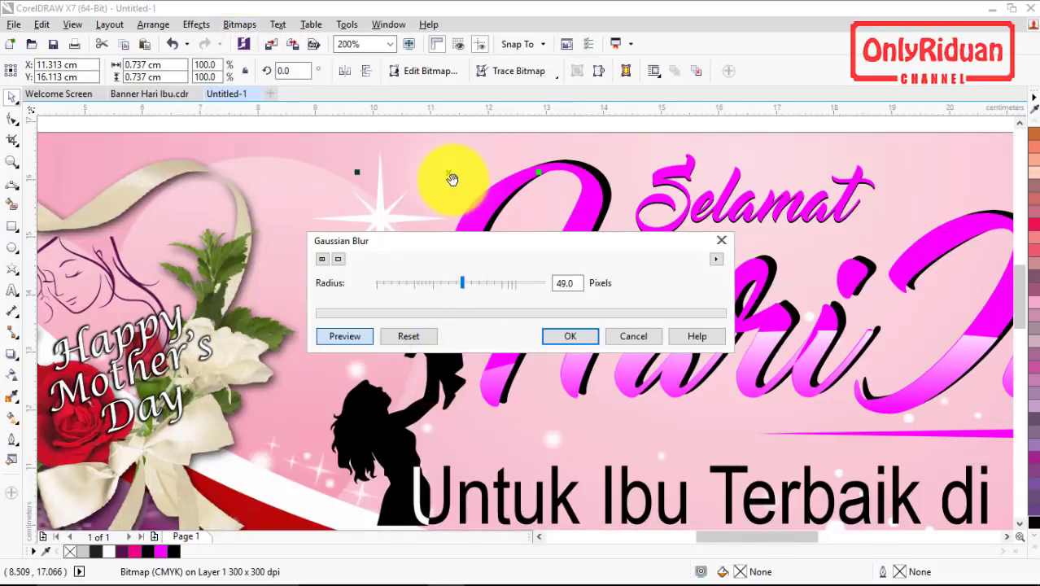
left_click_drag(433, 289, 436, 286)
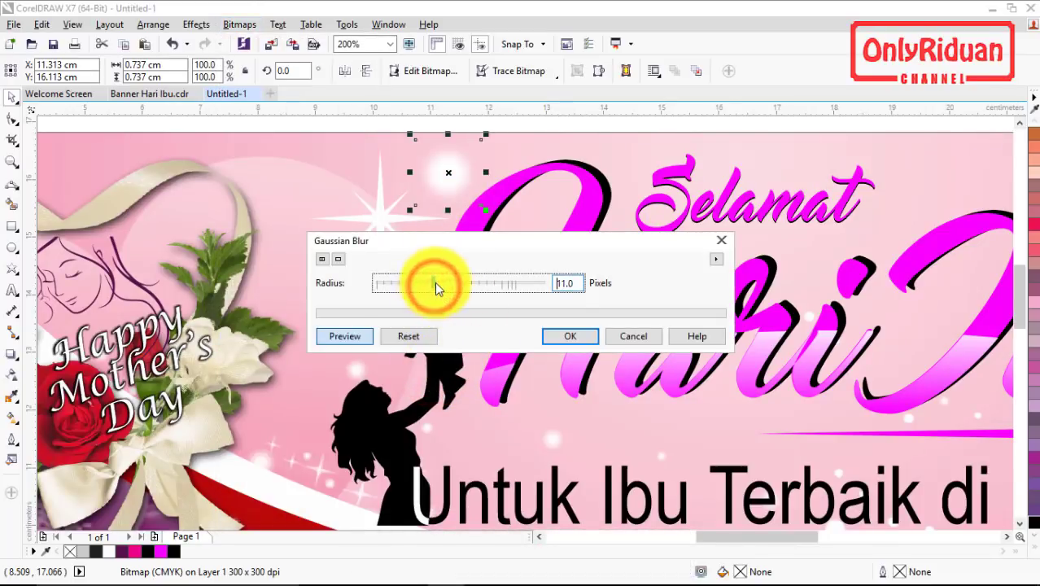
left_click(551, 337)
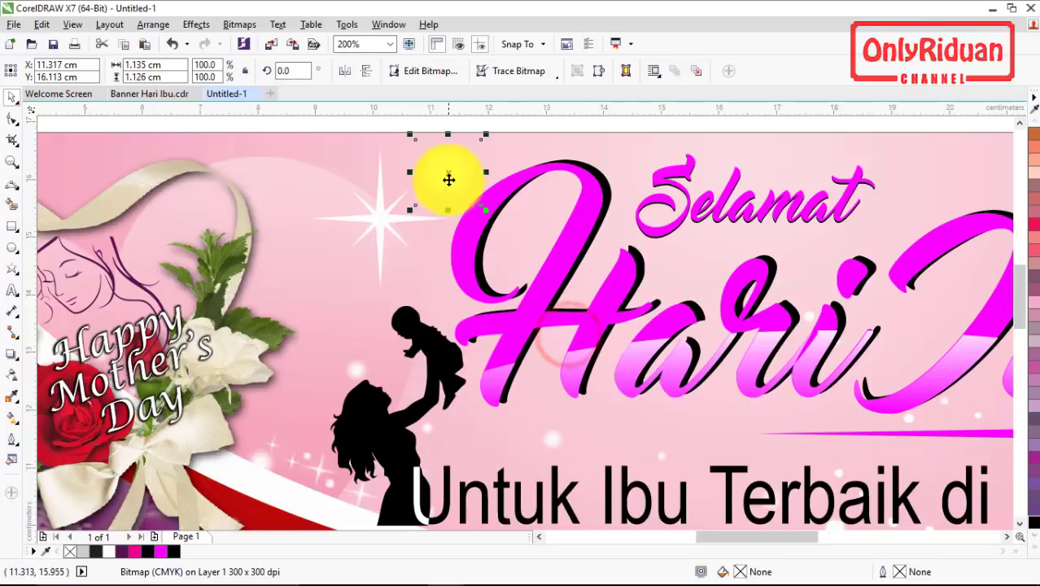
left_click_drag(449, 171, 379, 218)
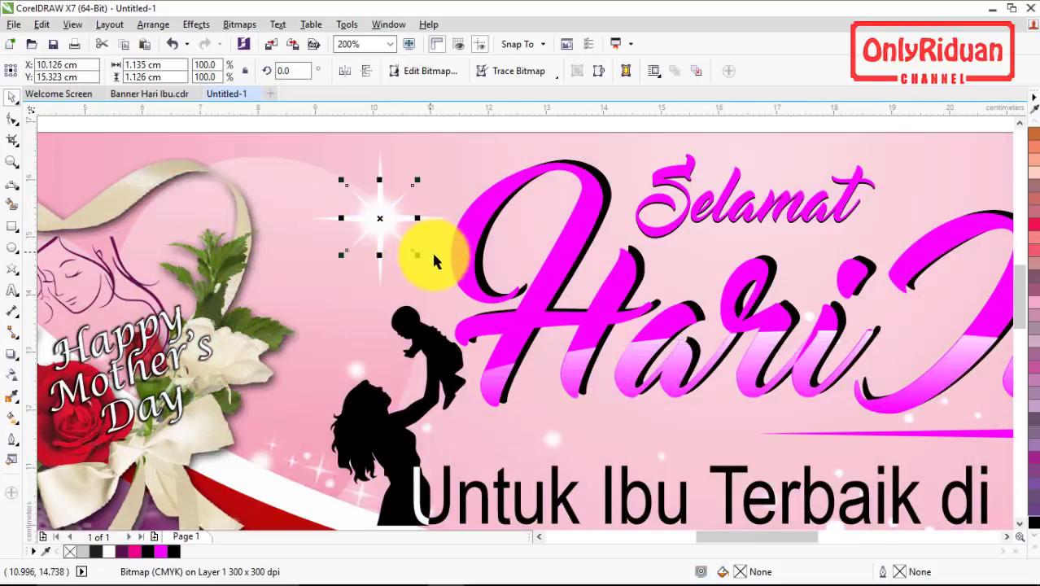
left_click(390, 120)
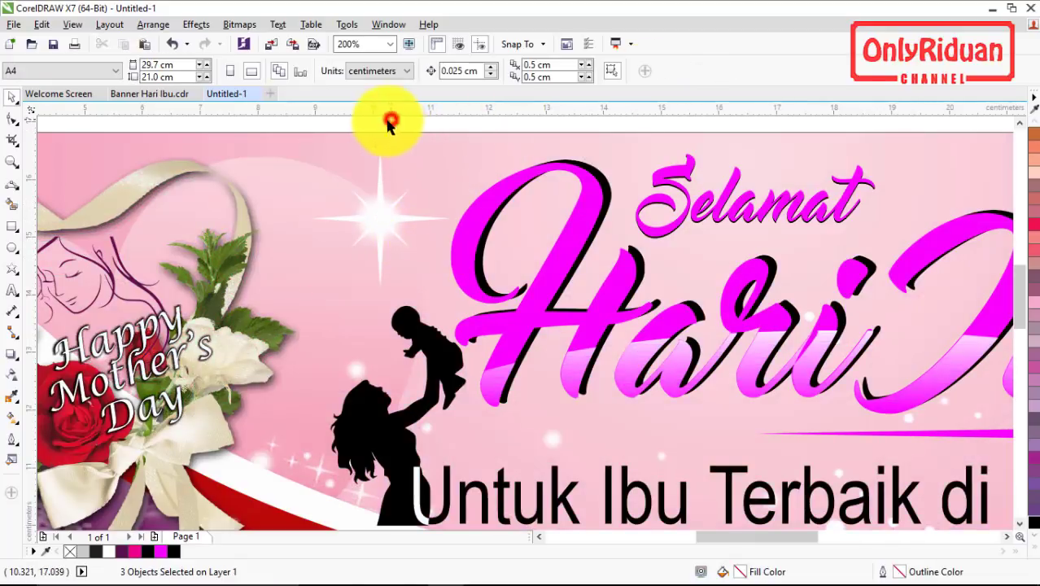
Group the two stars and the blurred glow circle into one sparkle object.
left_click_drag(275, 122, 473, 301)
key("ctrl+g")
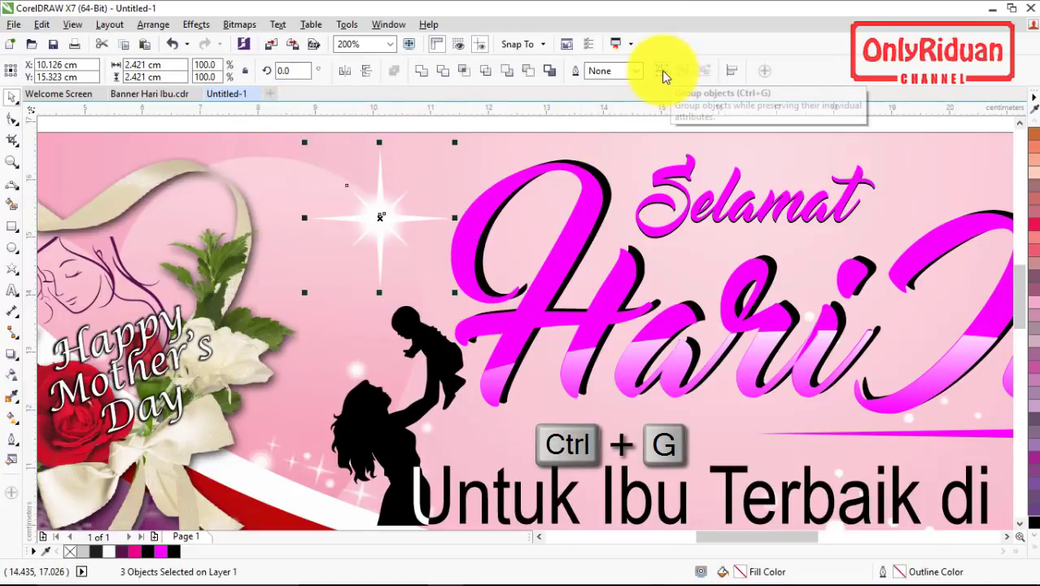
left_click(661, 70)
Scatter copies of the sparkle over the Selamat Hari Ibu lettering and pink background, scaling some down to about 0.8 cm.
key("F3")
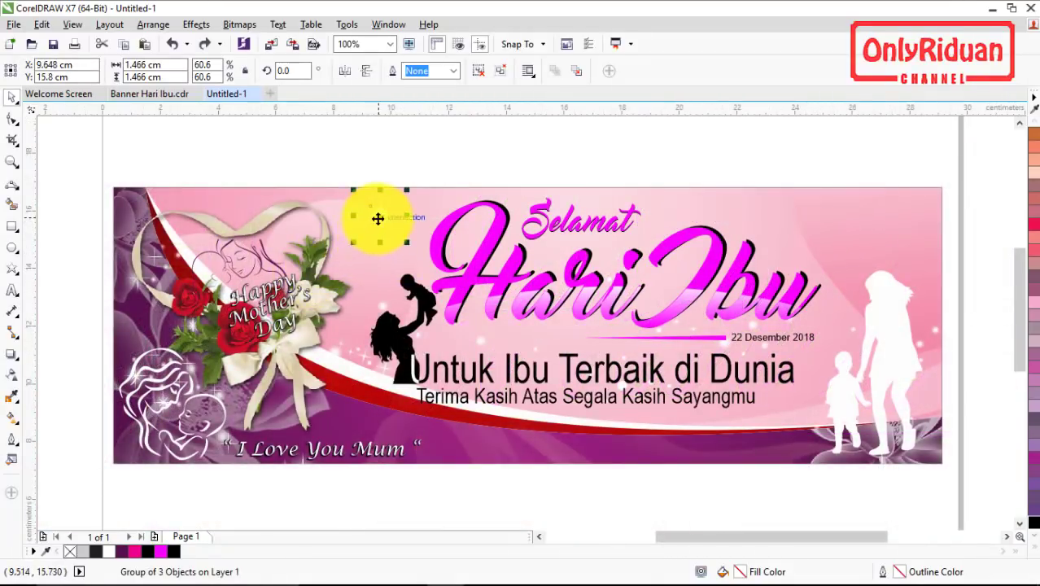
left_click_drag(378, 218, 706, 231)
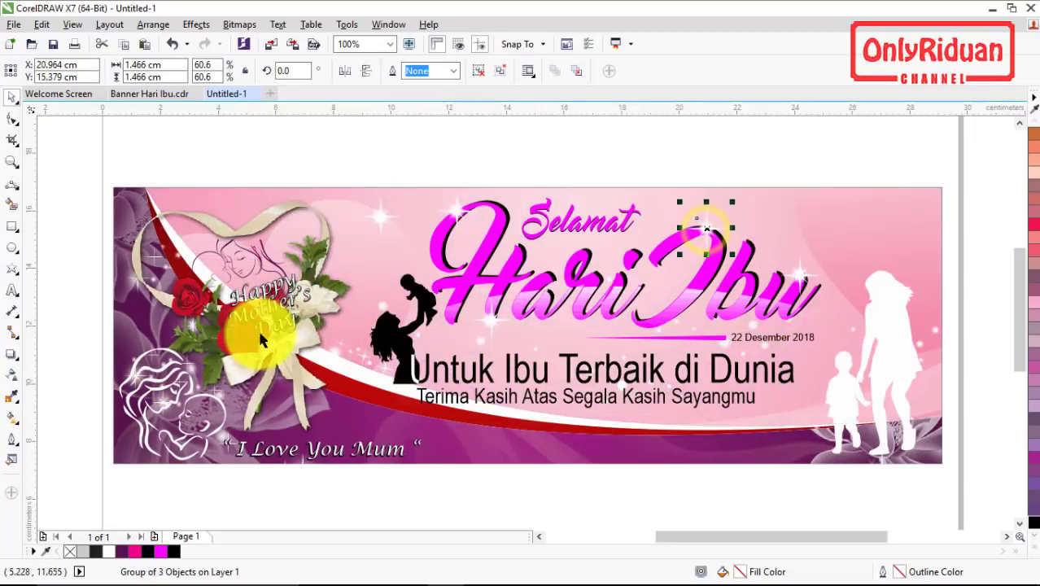
left_click_drag(262, 340, 380, 214)
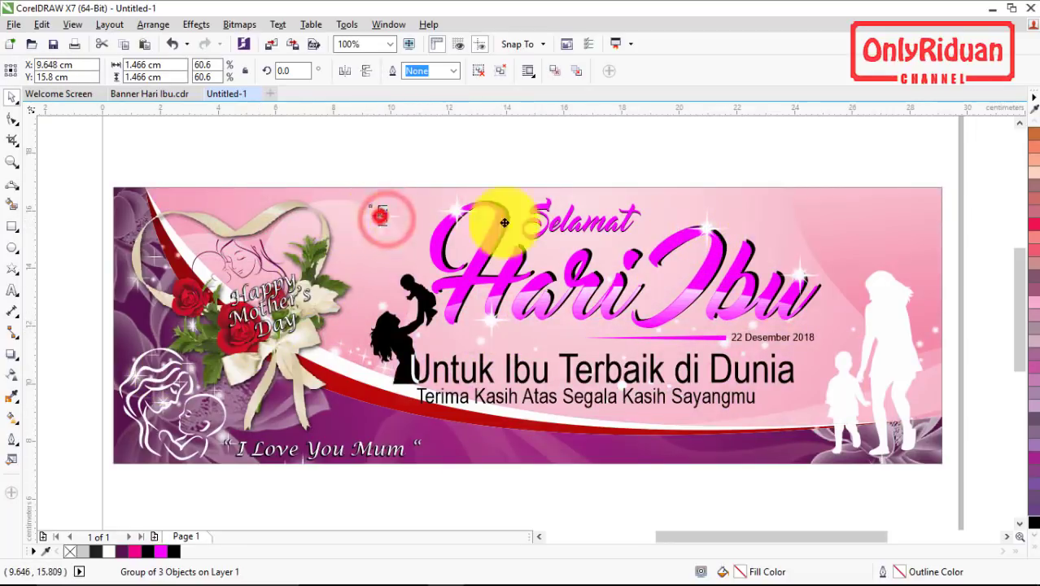
left_click_drag(505, 222, 879, 207)
left_click_drag(903, 248, 893, 259)
left_click_drag(882, 221, 533, 238)
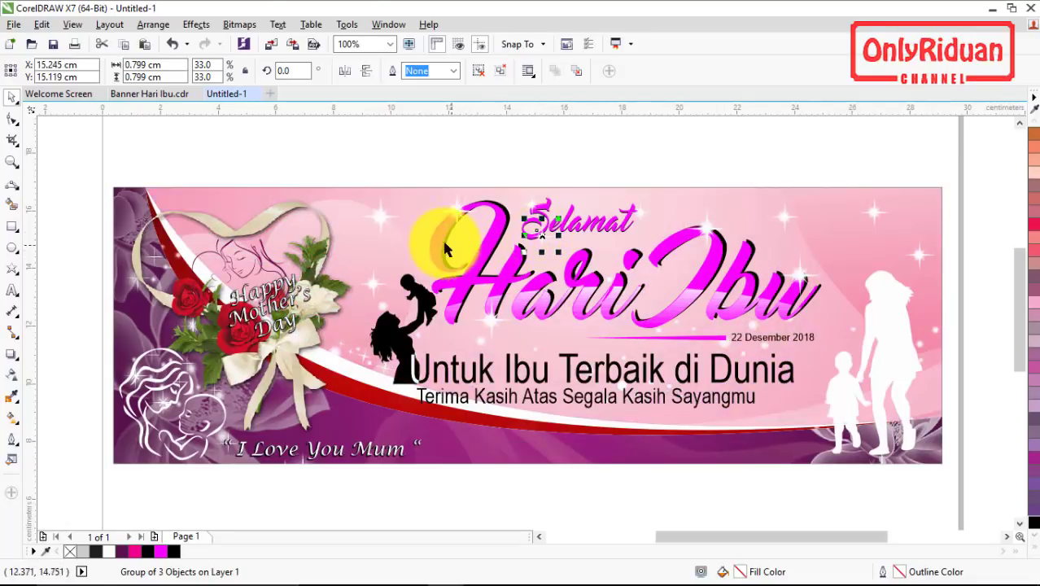
left_click(245, 159)
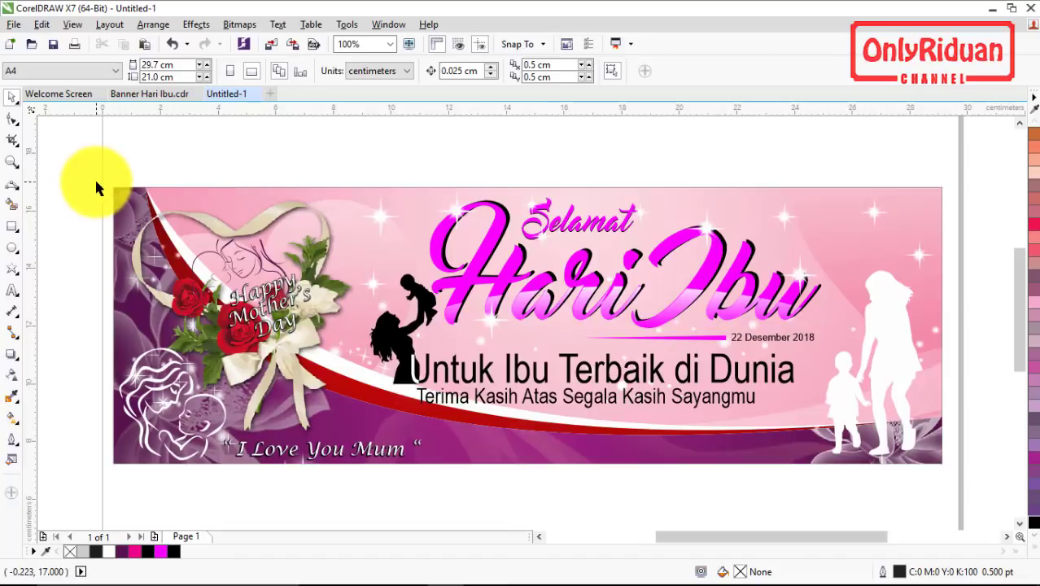
Select every object of the banner and combine them into a single group.
mouse_move(91, 163)
left_mouse_down()
mouse_move(612, 368)
mouse_move(952, 480)
left_mouse_up()
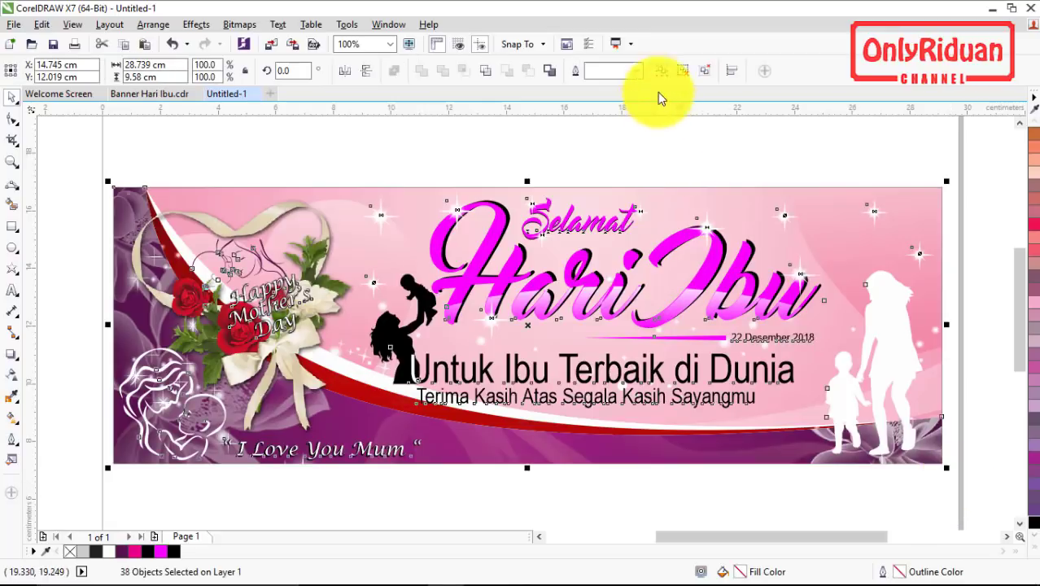
key("ctrl+g")
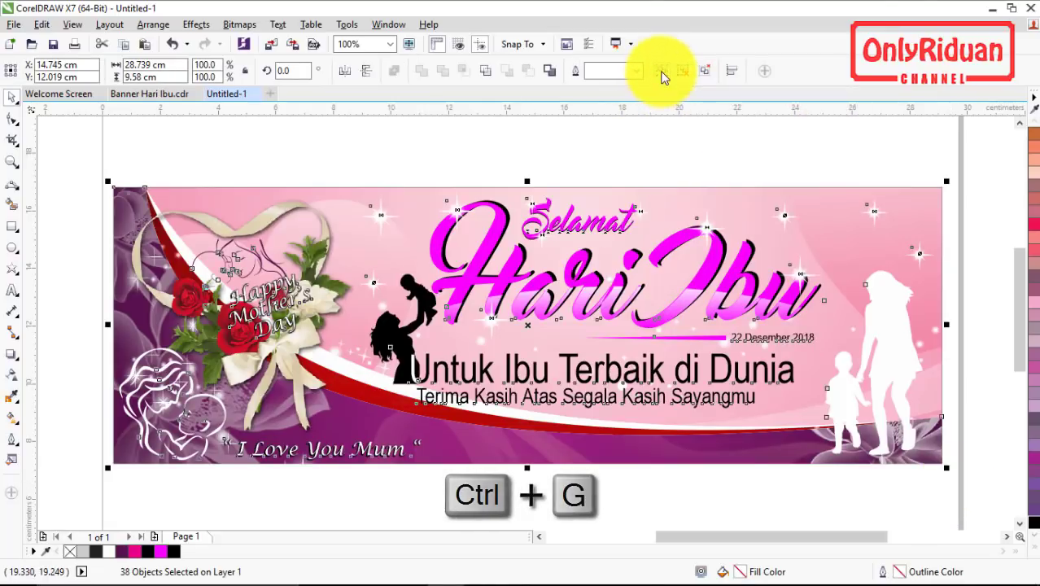
left_click(661, 71)
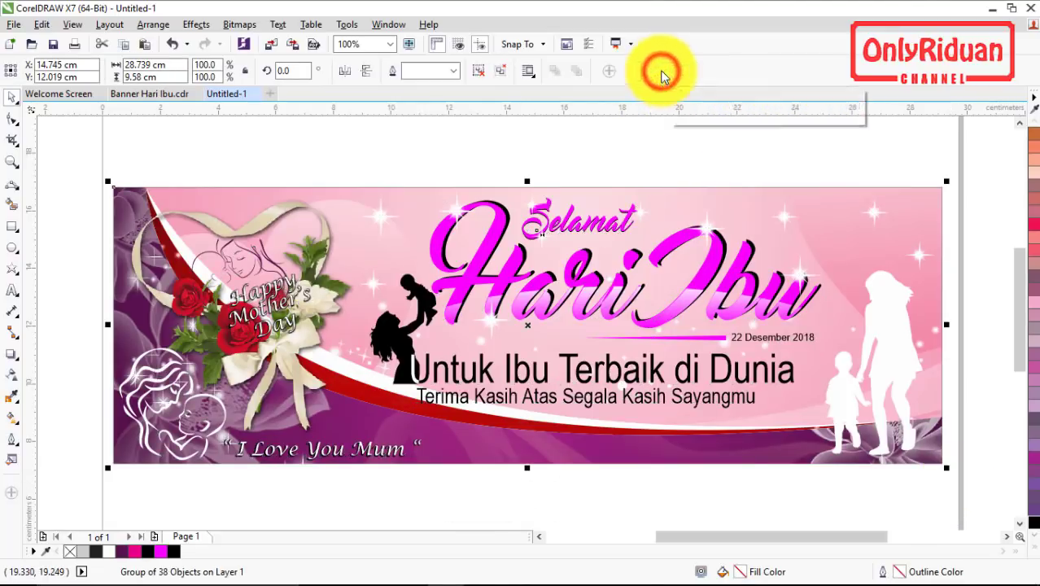
Export only the selected banner group as a JPEG named "Banner 1x3m" in the Hari Ibu pictures folder.
left_click(14, 24)
left_click(50, 274)
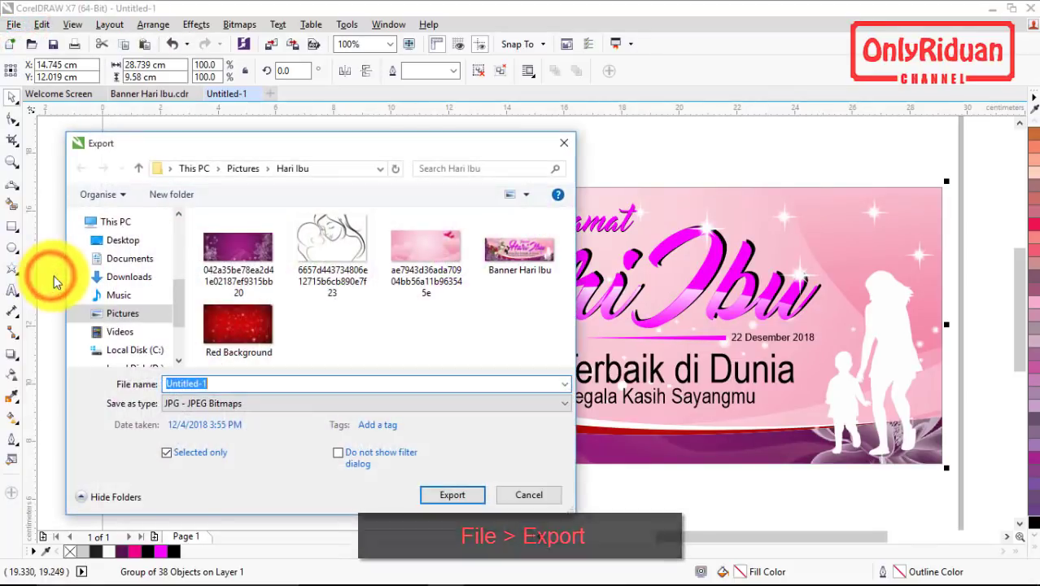
left_click(238, 384)
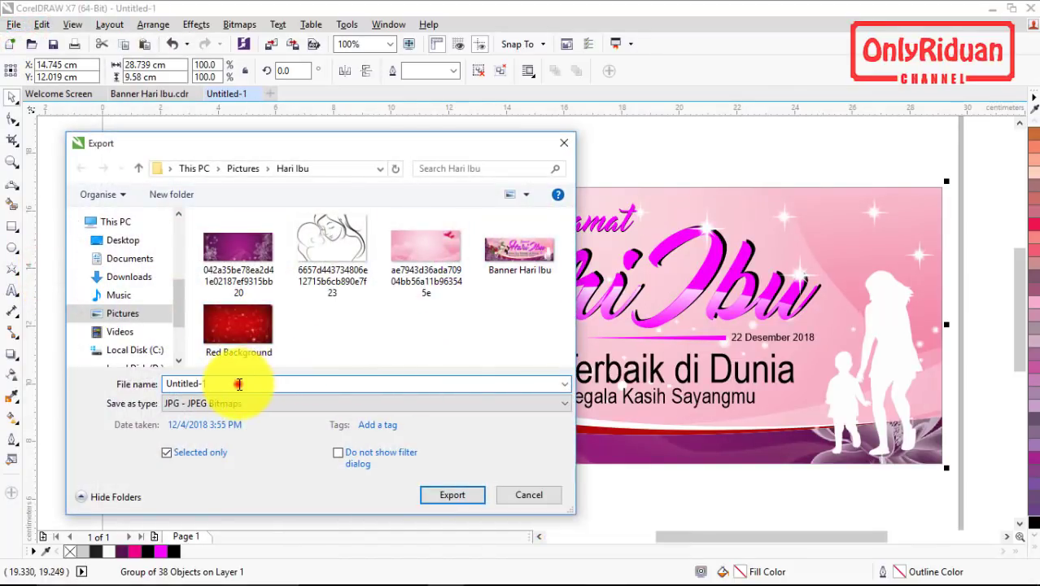
left_click_drag(239, 384, 139, 384)
type("Ban")
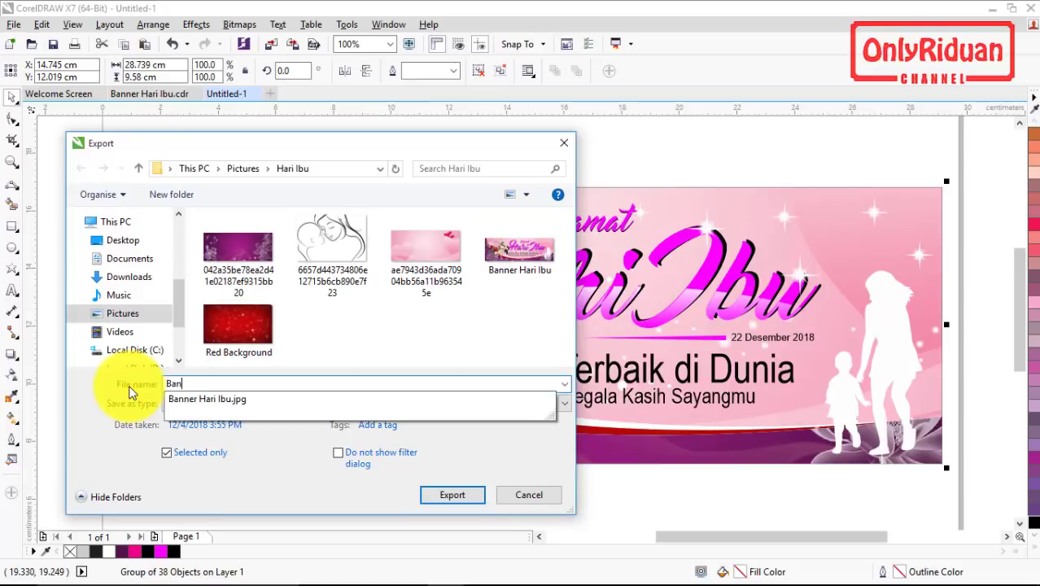
type("ner 1x")
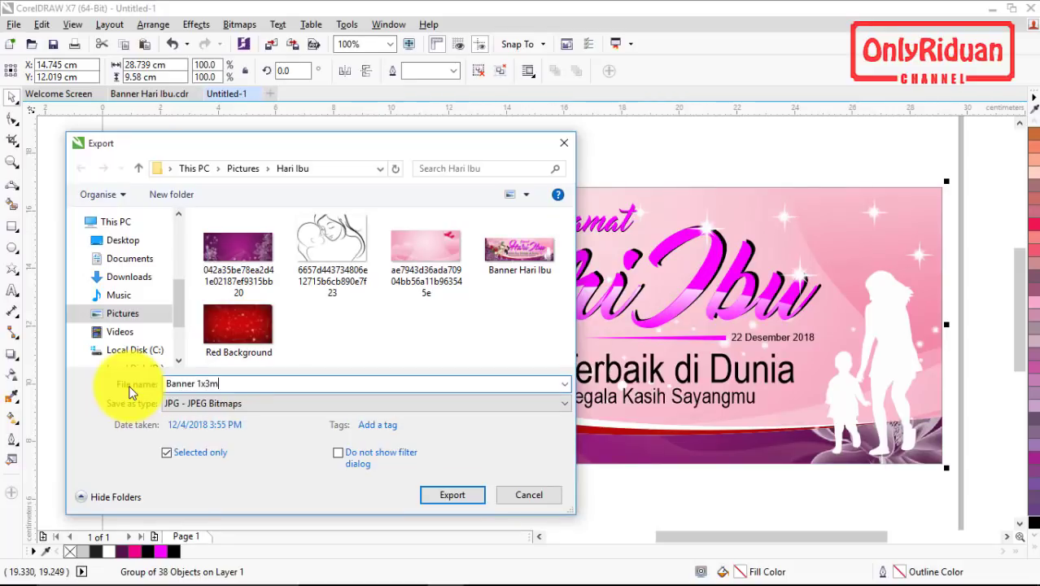
type("3m")
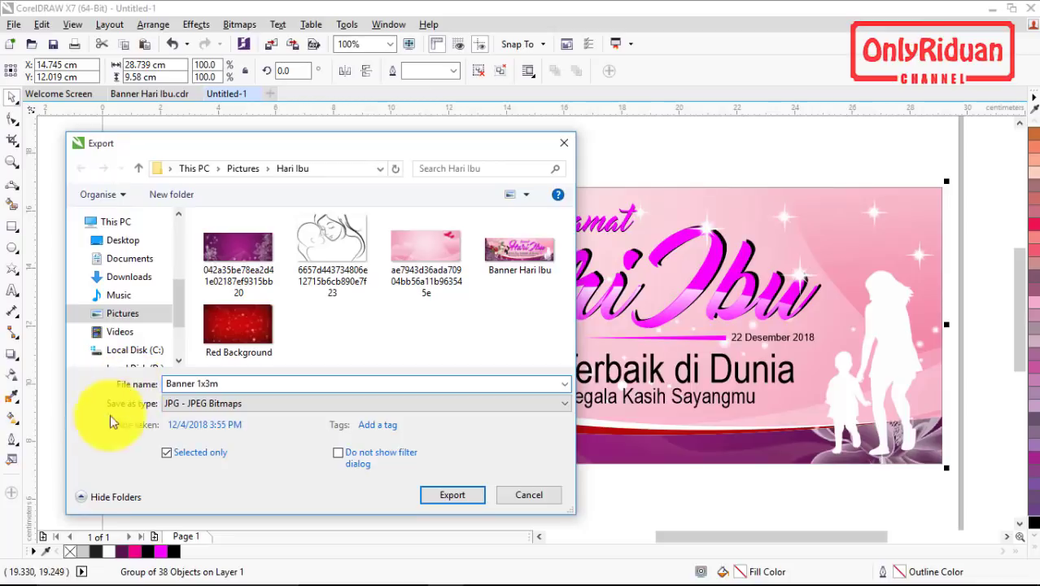
left_click(167, 453)
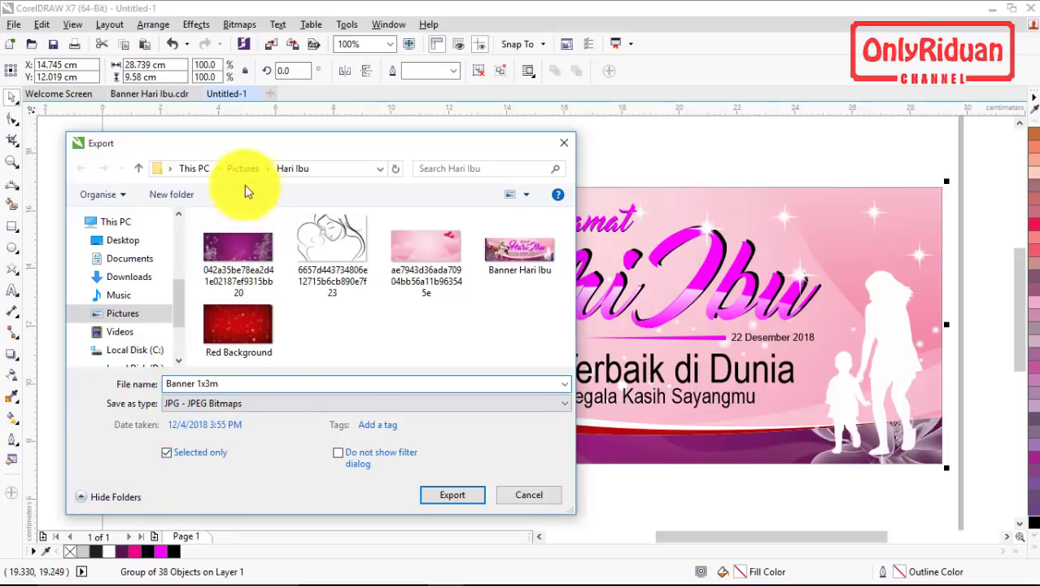
left_click_drag(238, 144, 329, 114)
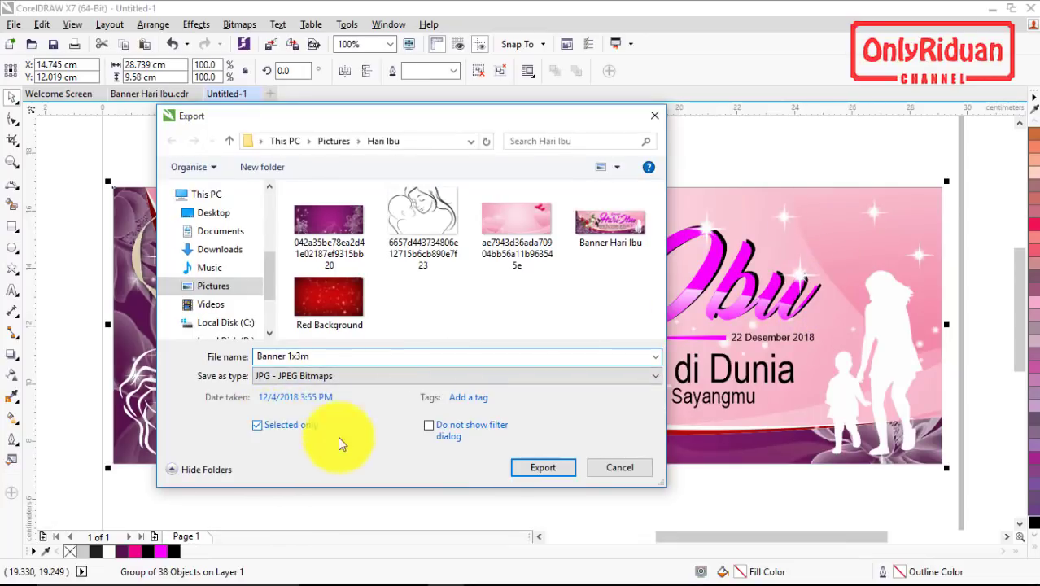
left_click(541, 469)
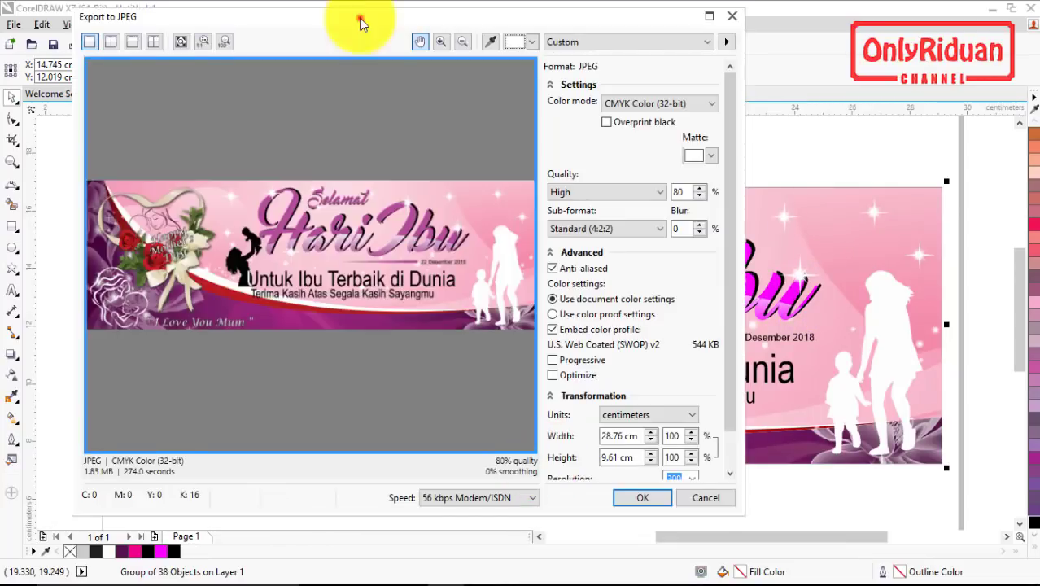
Set the JPEG export resolution to 96 dpi.
mouse_move(360, 18)
left_mouse_down()
mouse_move(348, 32)
mouse_move(358, 25)
left_mouse_up()
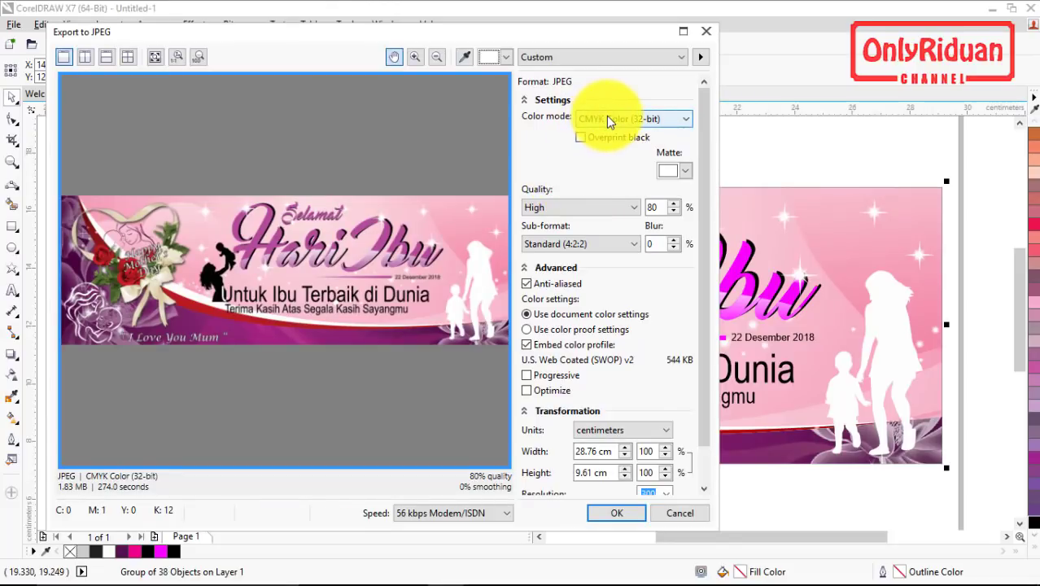
left_click(703, 310)
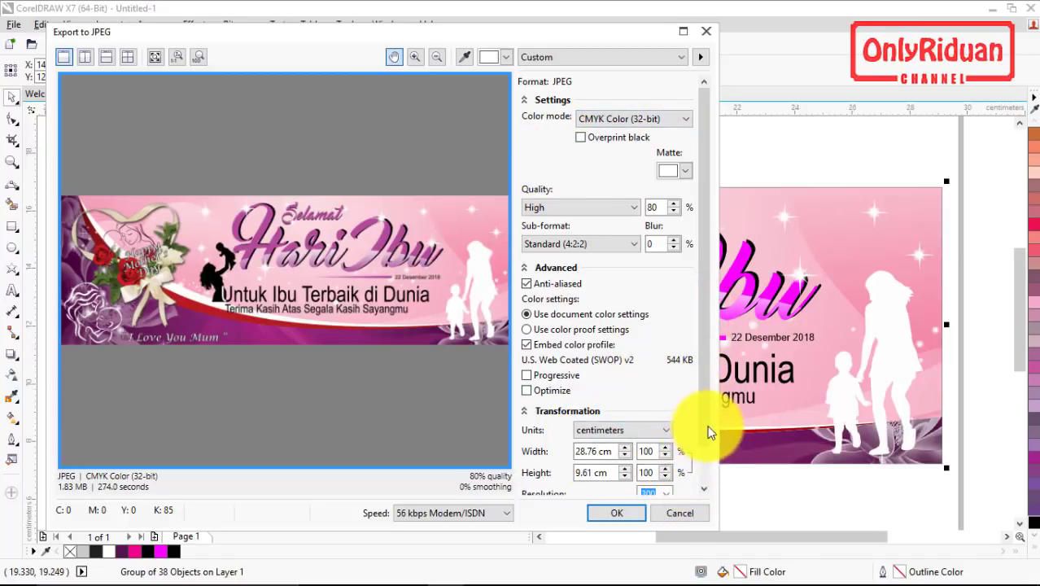
left_click(705, 489)
left_click(704, 489)
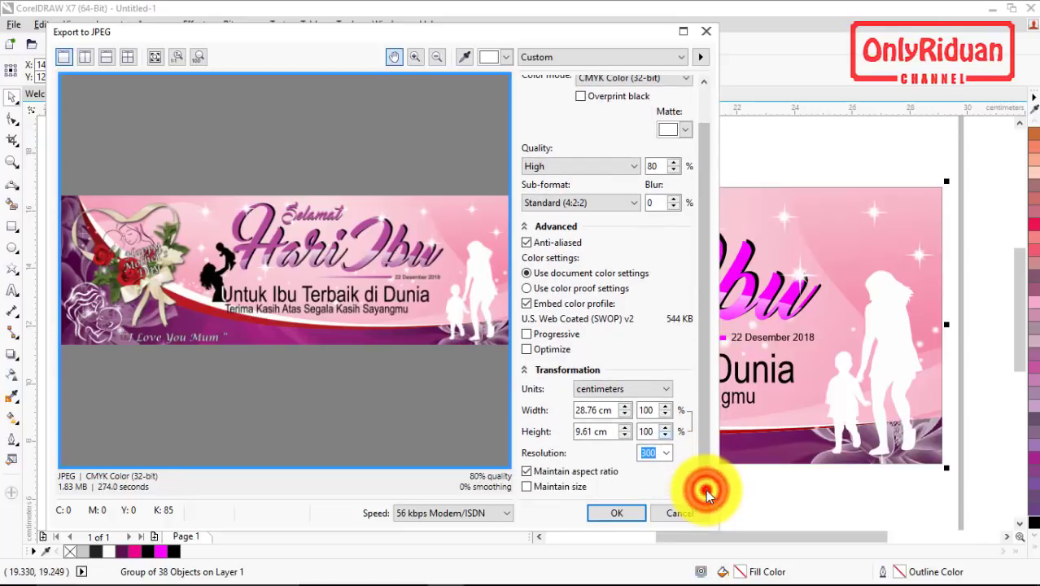
left_click(666, 456)
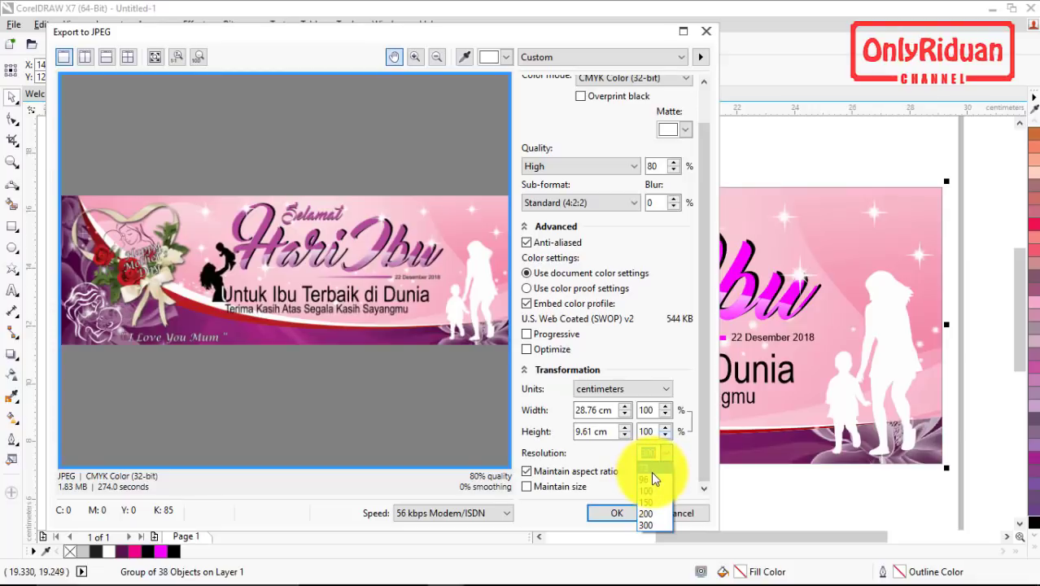
left_click(651, 477)
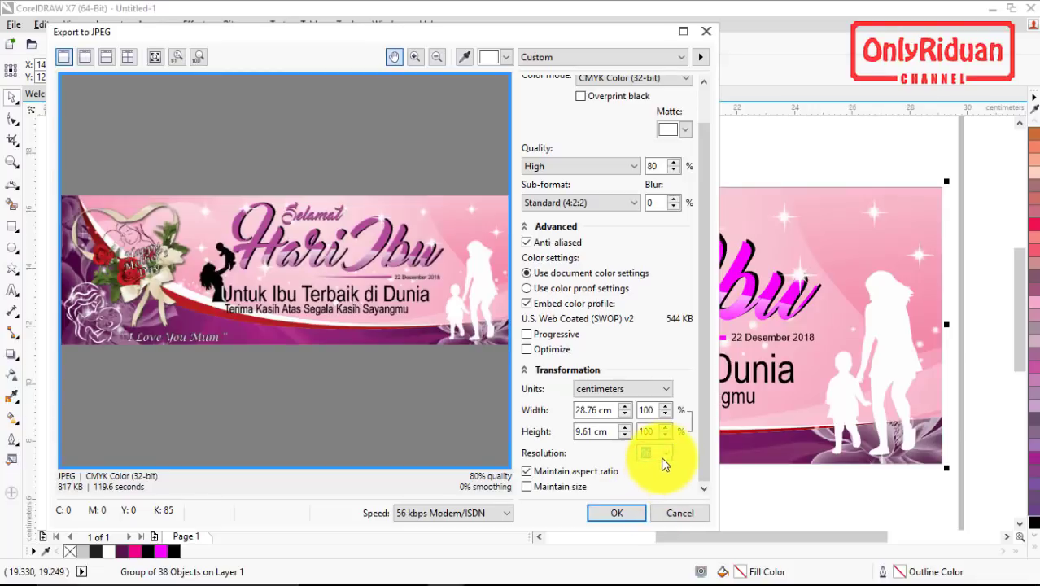
Set the exported image width to 300 cm with the height following proportionally.
left_click(580, 409)
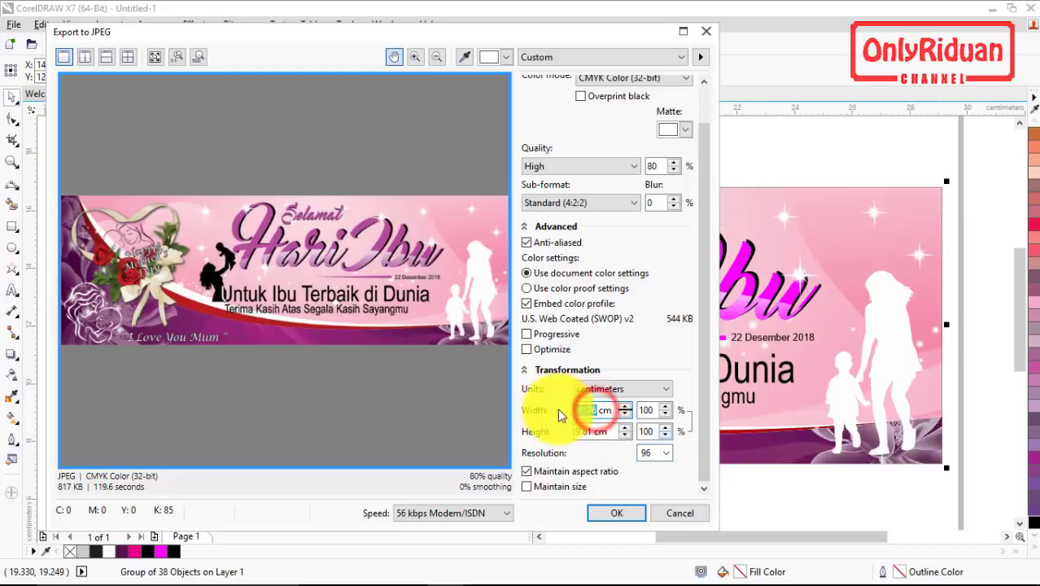
type("300")
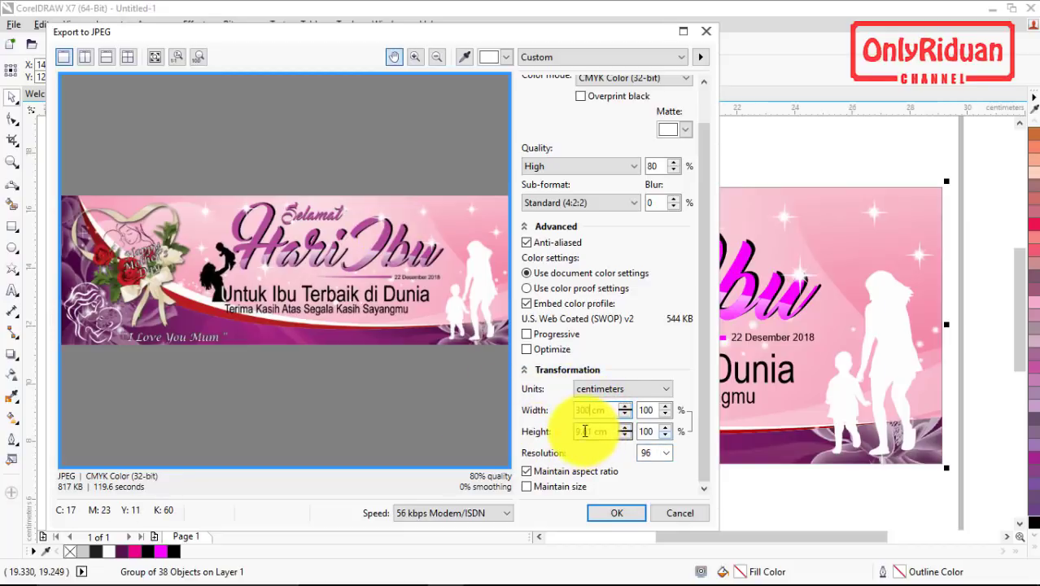
left_click(594, 432)
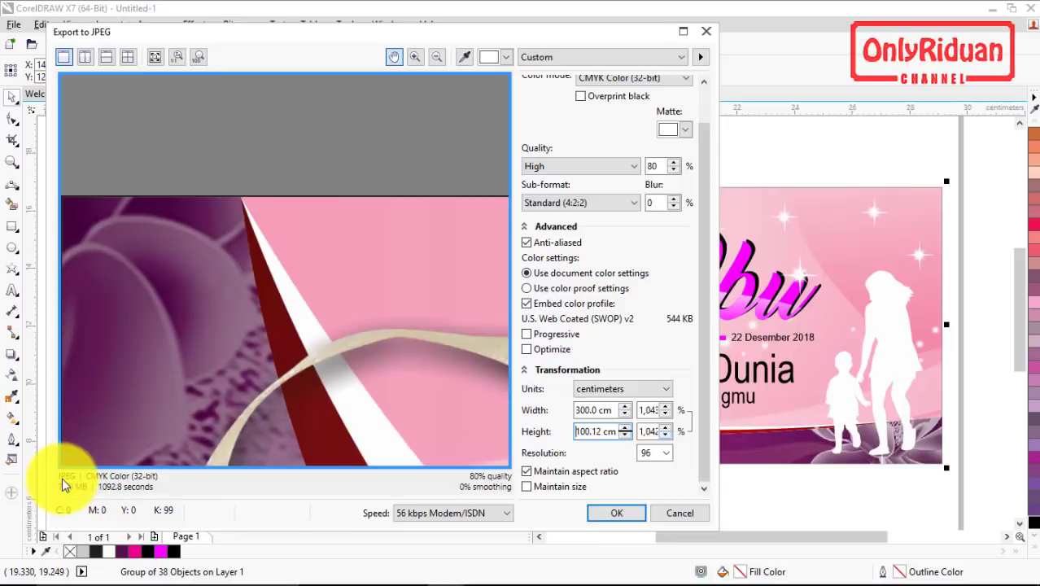
Inspect the enlarged export preview around the ribbon, mother-and-child drawing and slogan, and complete the JPEG export.
left_click_drag(273, 365, 418, 151)
left_click_drag(338, 265, 343, 177)
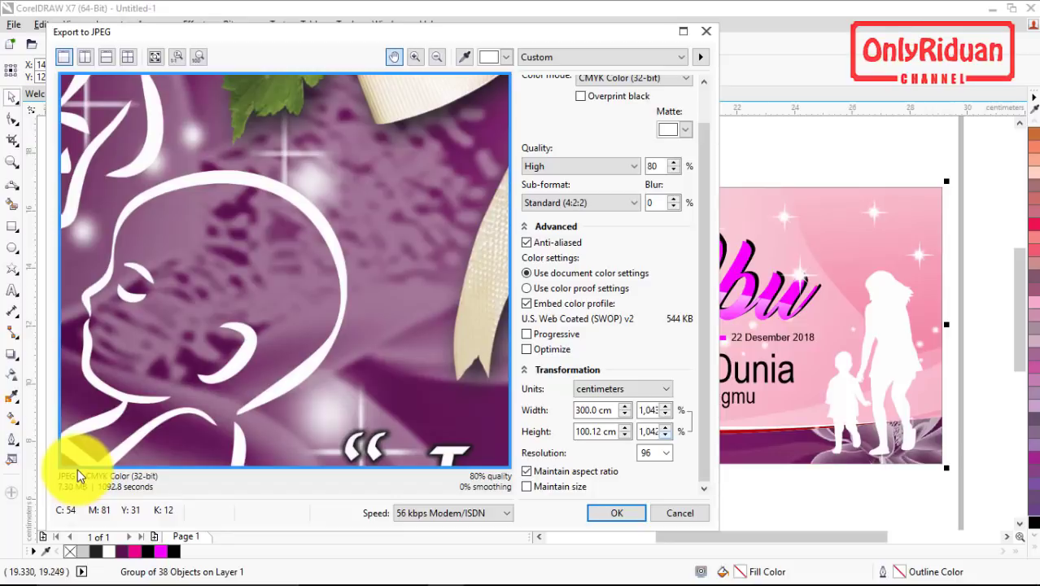
left_click_drag(471, 274, 301, 227)
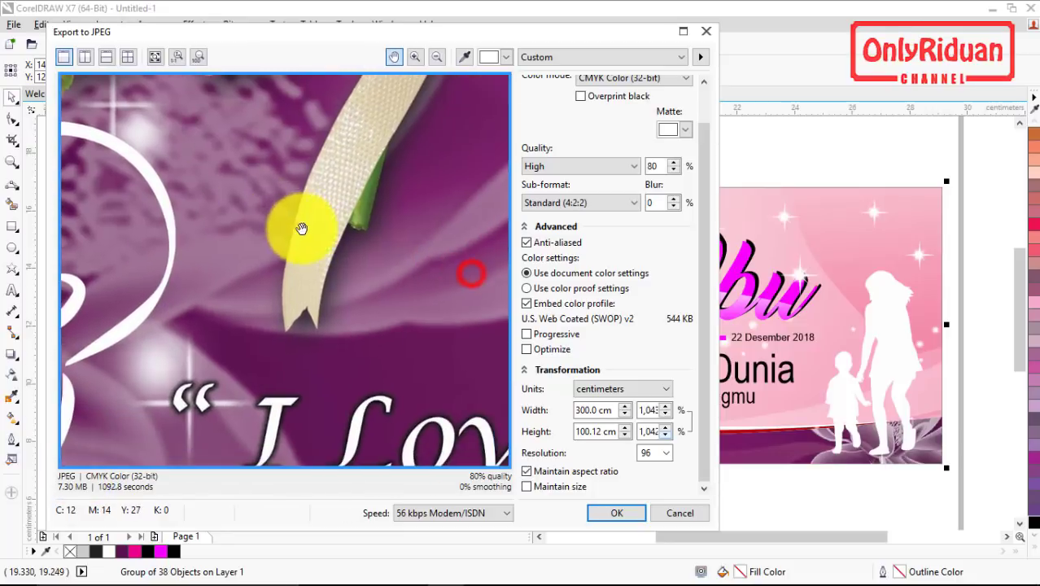
left_click(616, 512)
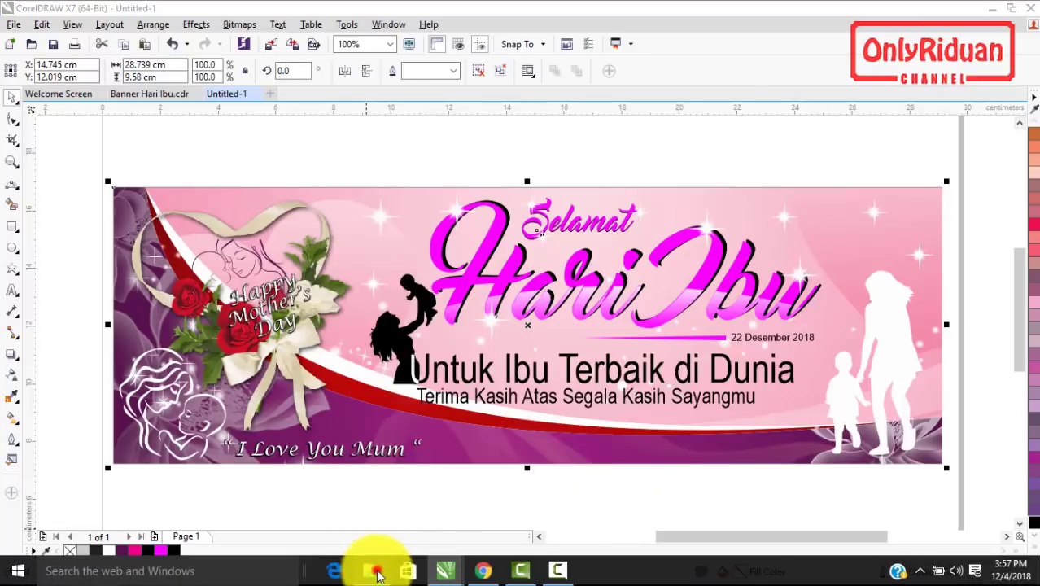
Switch to File Explorer, view the exported "Banner 1x3m" image in Photos and minimise the viewer.
left_click(377, 573)
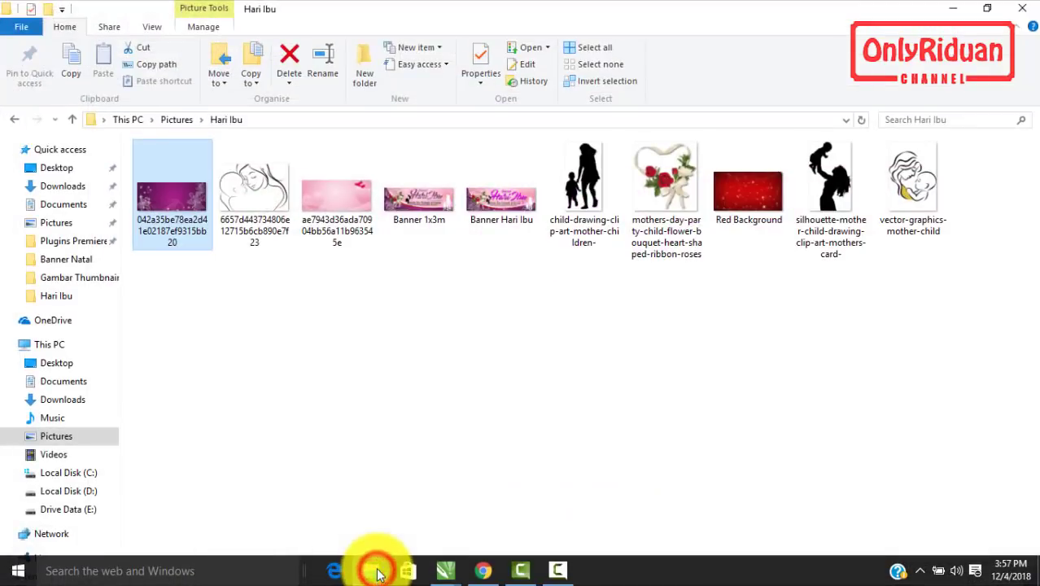
right_click(422, 210)
mouse_move(474, 315)
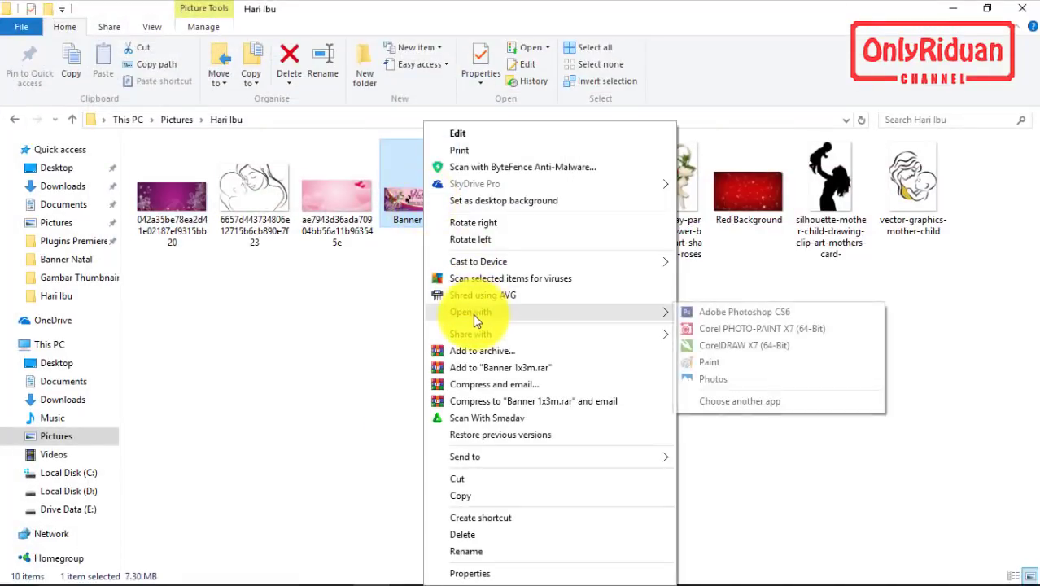
left_click(716, 379)
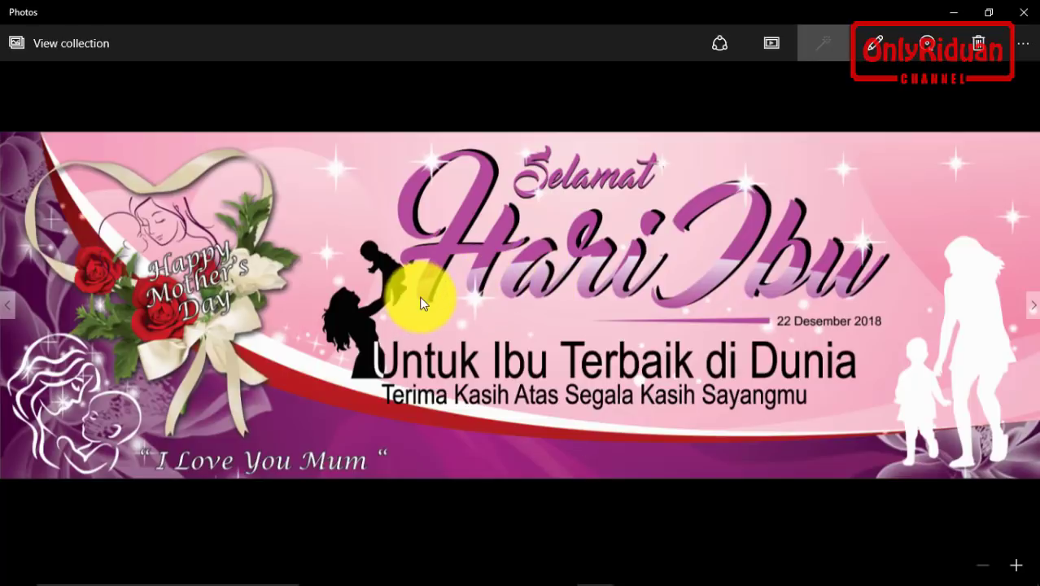
left_click(956, 16)
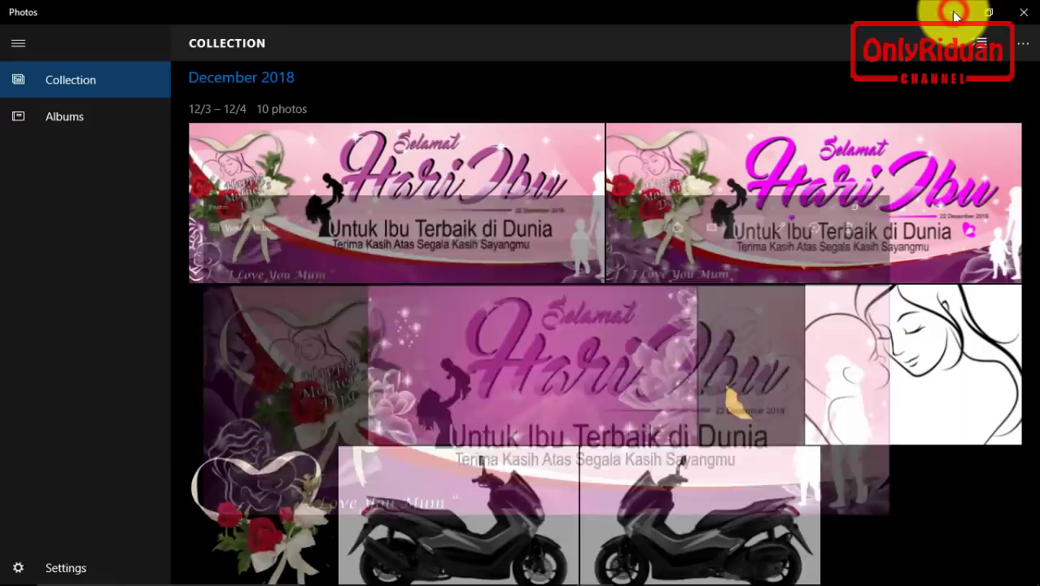